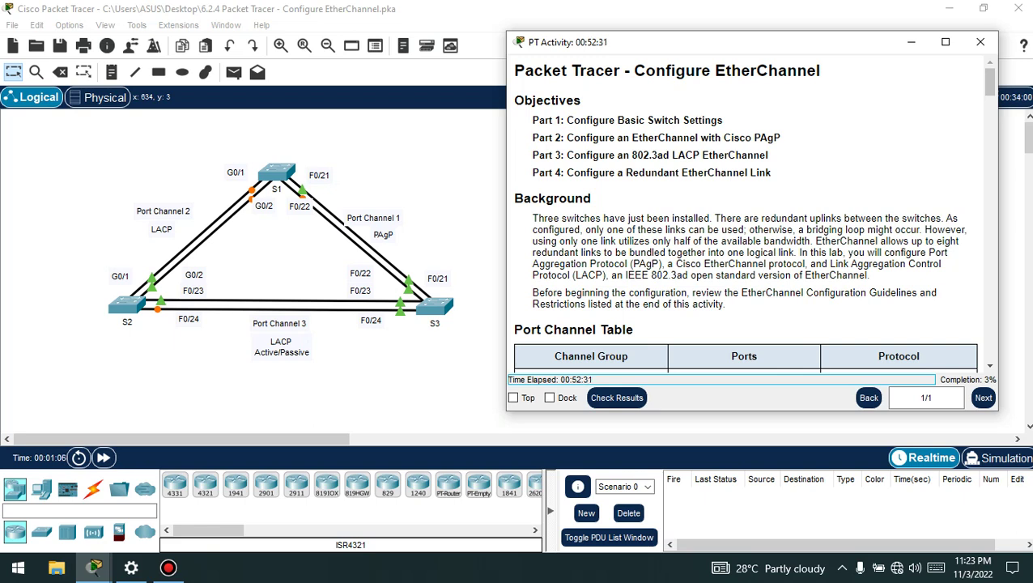
Step: Review the EtherChannel activity instructions, including the configuration guidelines, the Port Channel Table and the Part 1 basic switch settings
scroll(745, 219, down, 1)
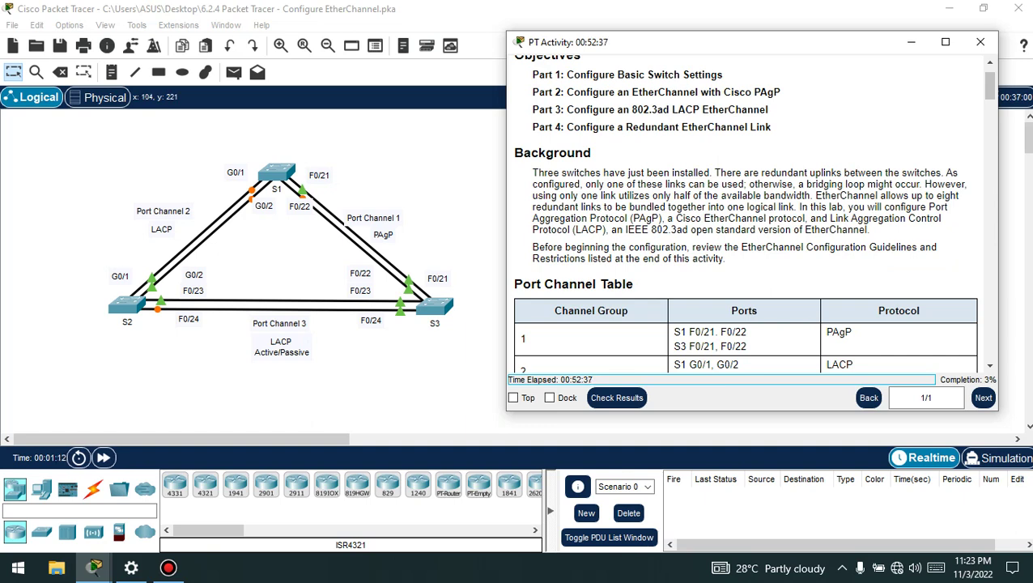
scroll(745, 210, down, 4)
scroll(745, 226, down, 20)
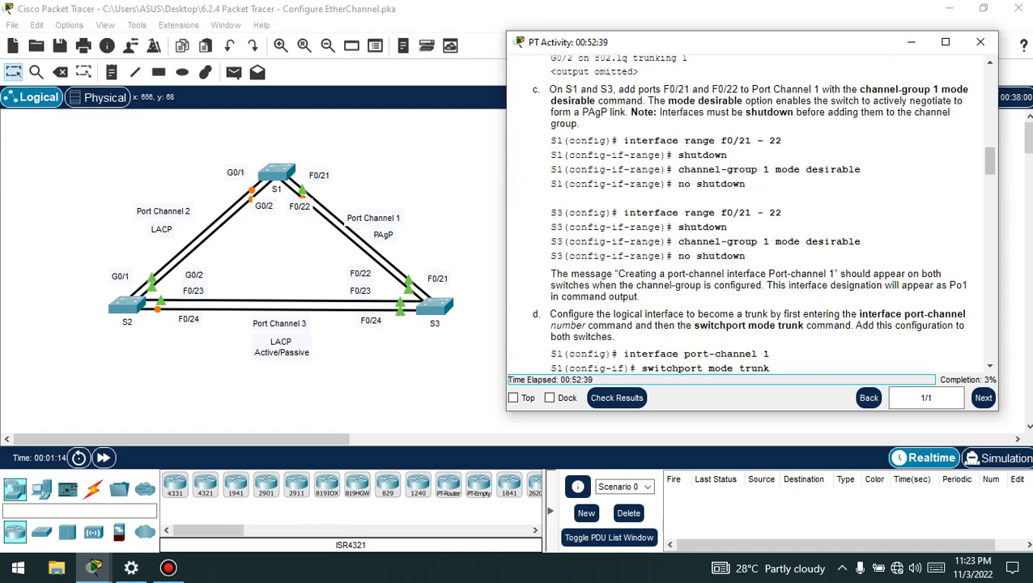
scroll(745, 210, down, 20)
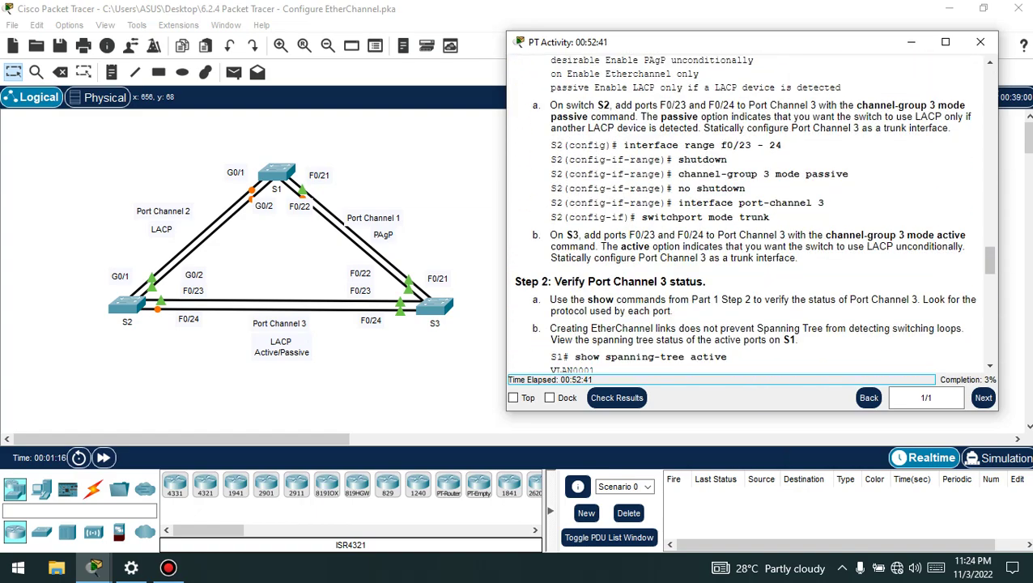
scroll(753, 219, down, 2)
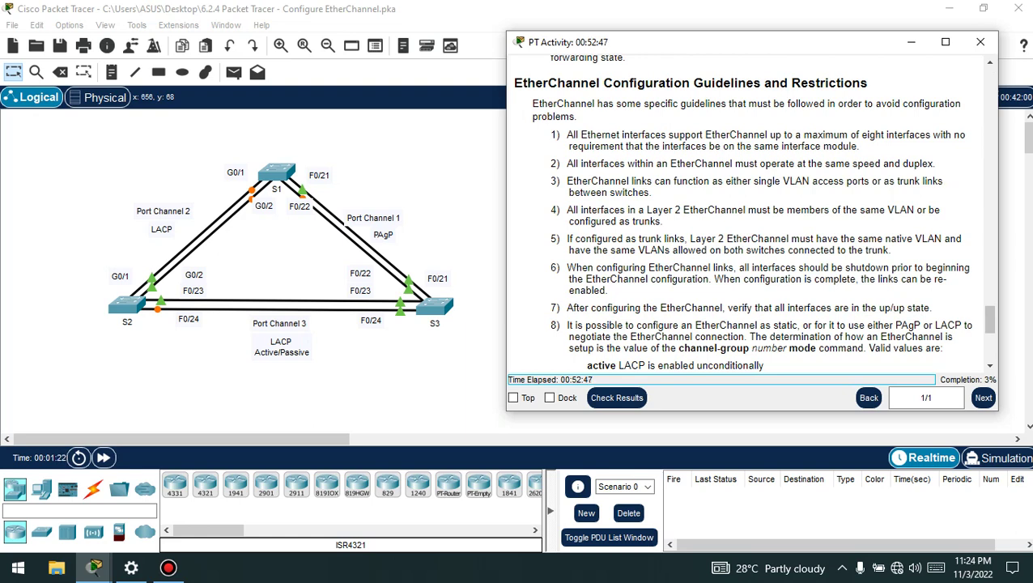
scroll(752, 211, down, 6)
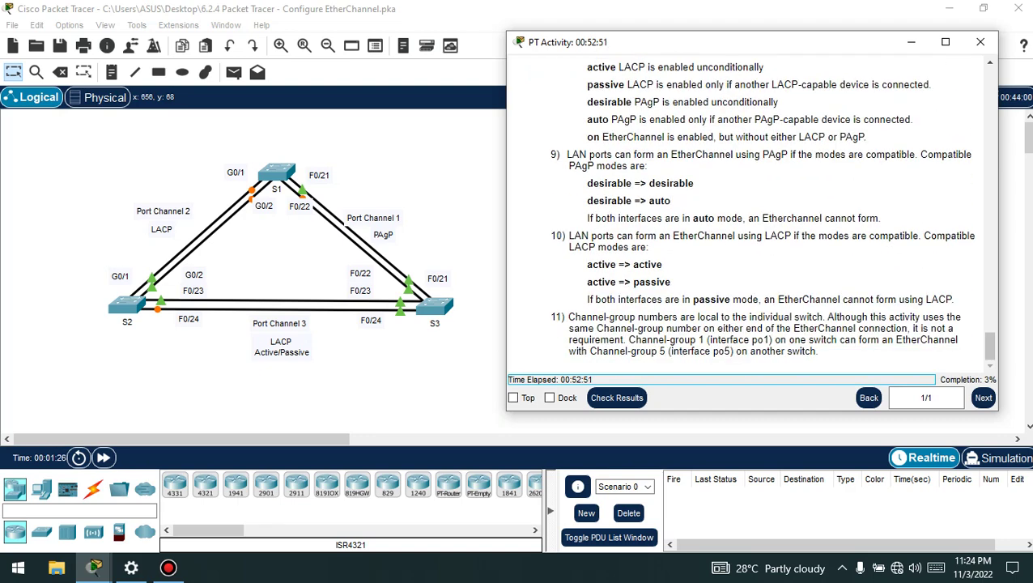
scroll(751, 211, up, 3)
scroll(751, 211, up, 6)
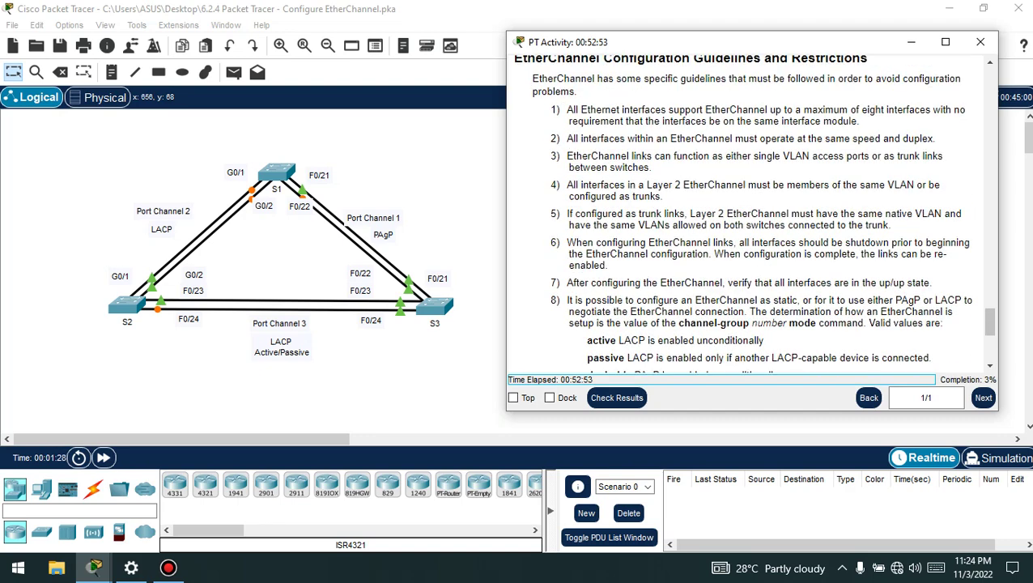
scroll(752, 210, up, 20)
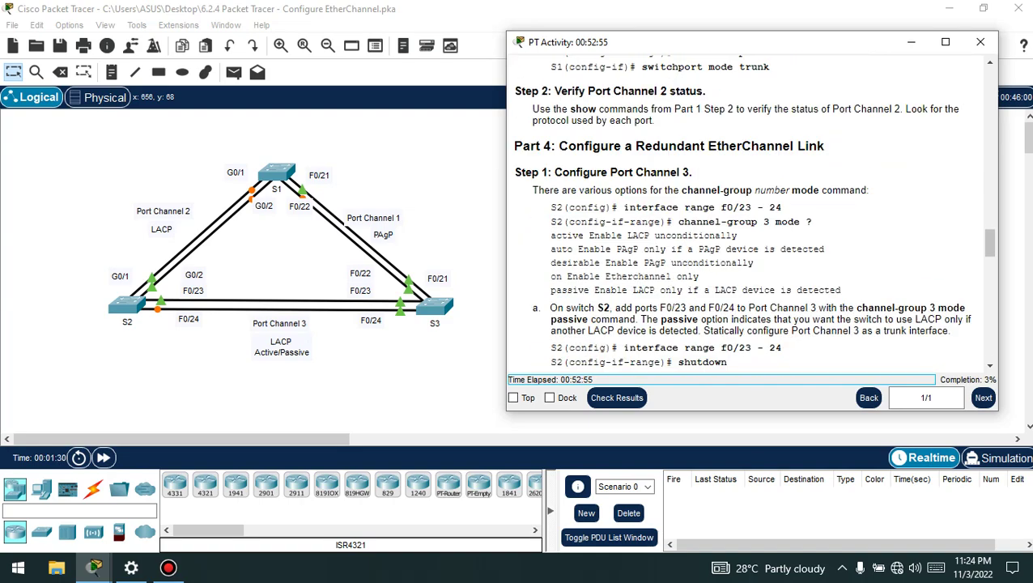
scroll(752, 211, up, 20)
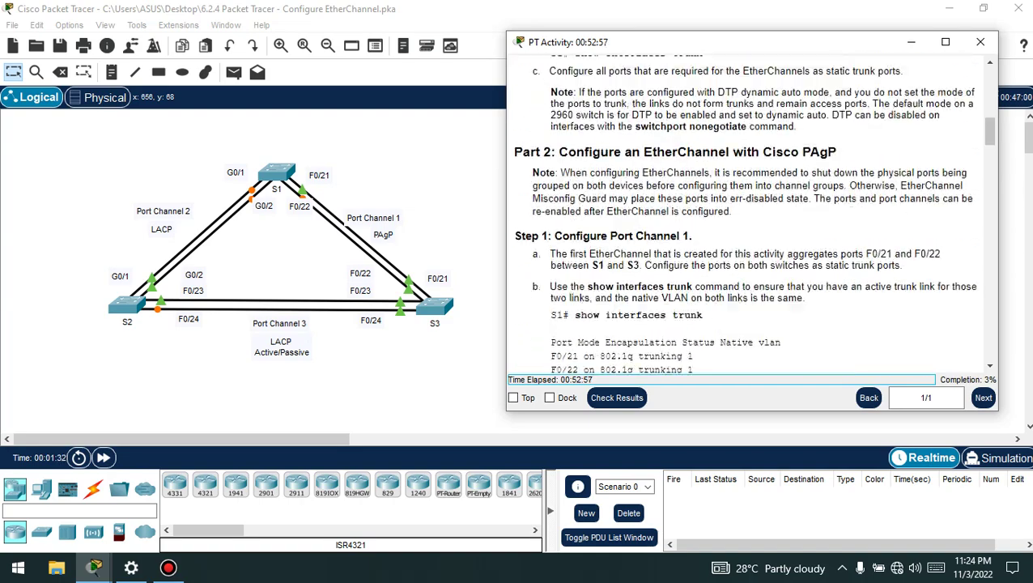
scroll(745, 211, up, 3)
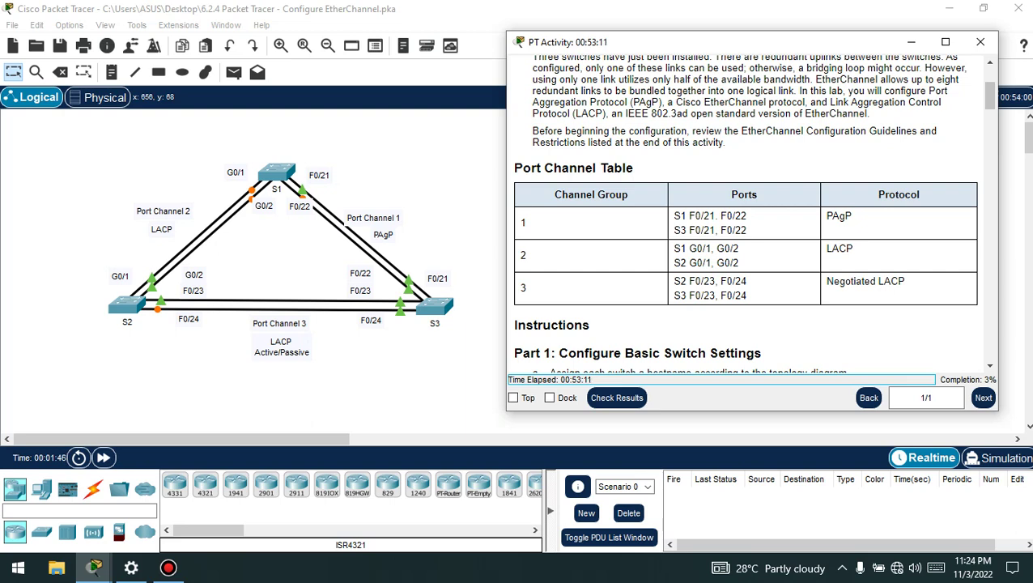
scroll(752, 211, down, 2)
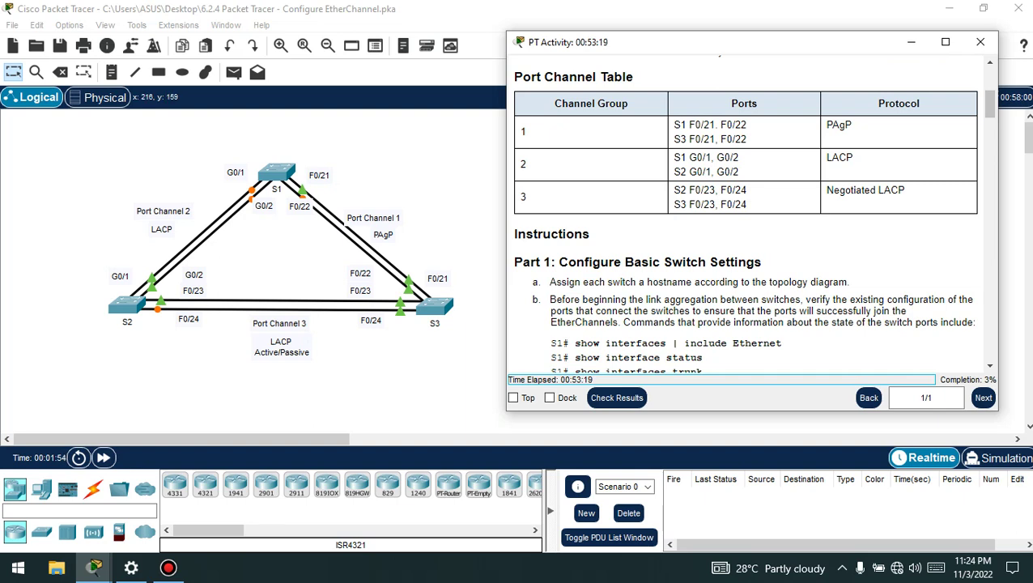
Step: On the CLI of switch S1, enter global configuration mode, set the hostname to S1 and close the device window
click(276, 172)
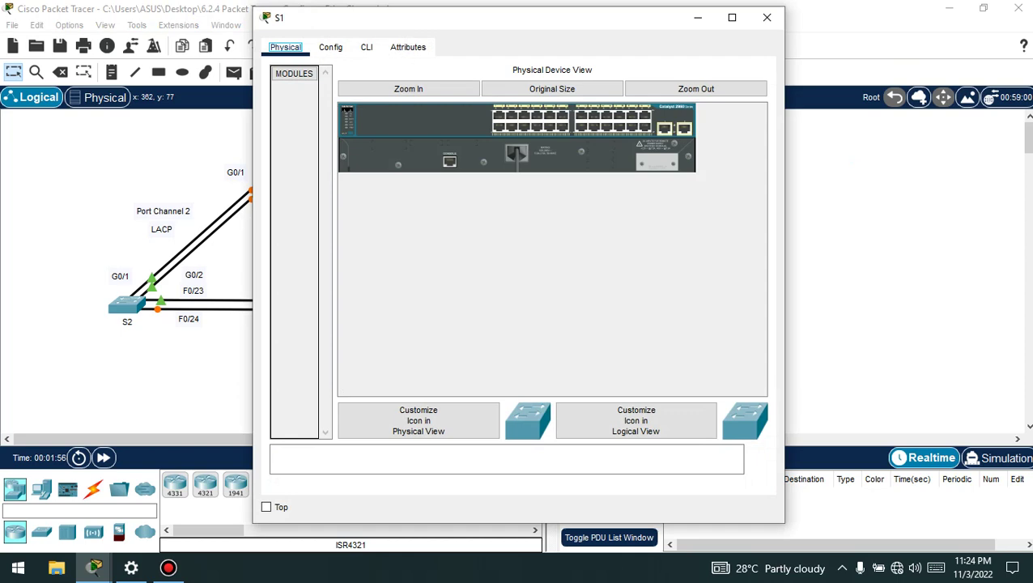
click(367, 47)
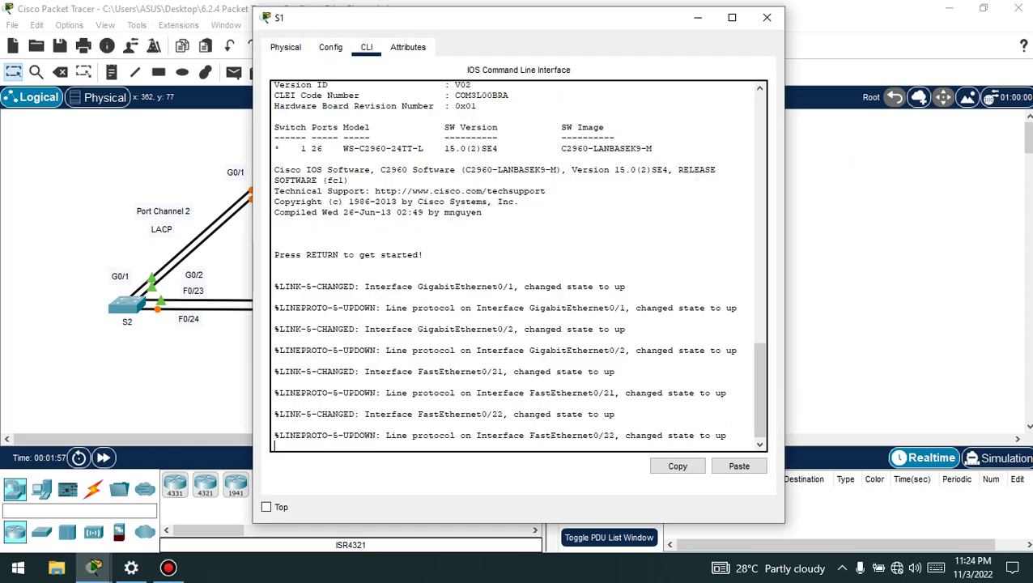
key(Return)
text(ena)
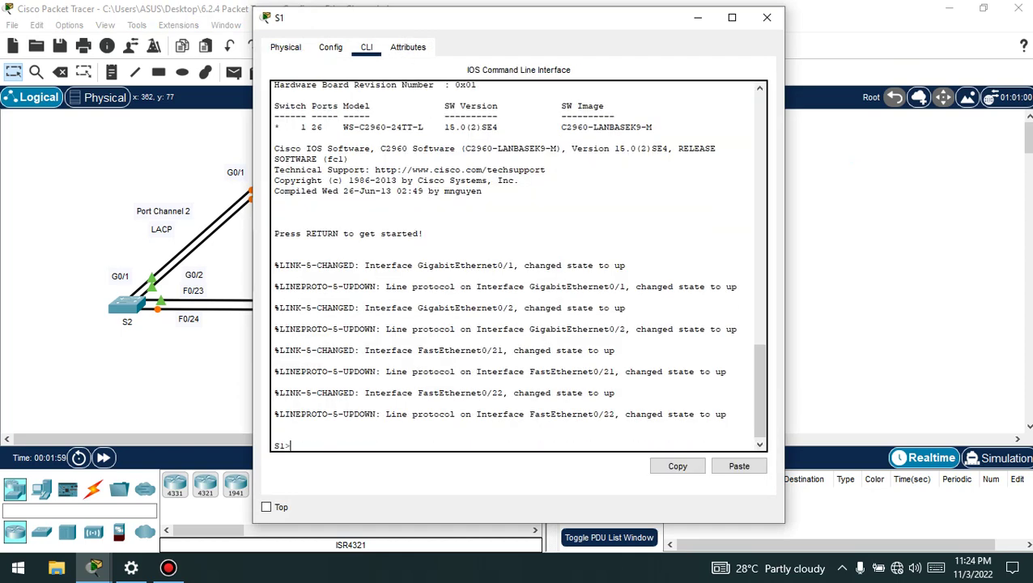
text(ble)
key(Return)
text(conf t)
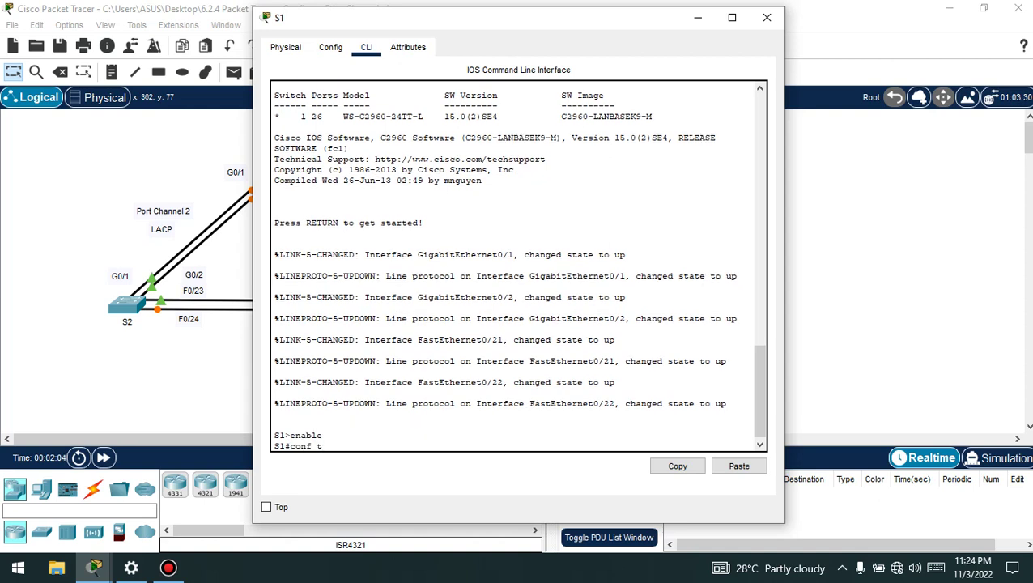
key(Return)
text(h)
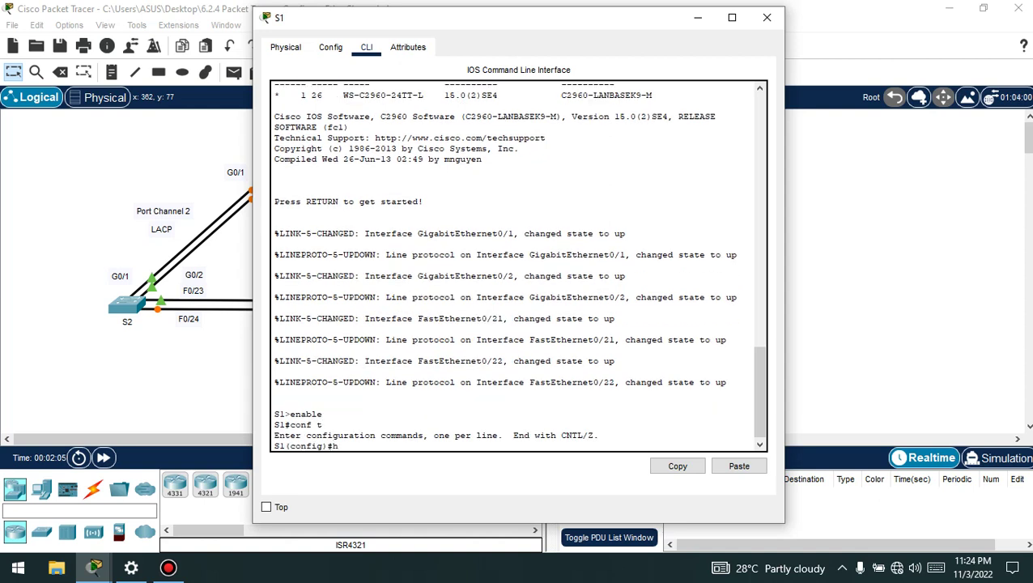
text(ostname S1)
key(Return)
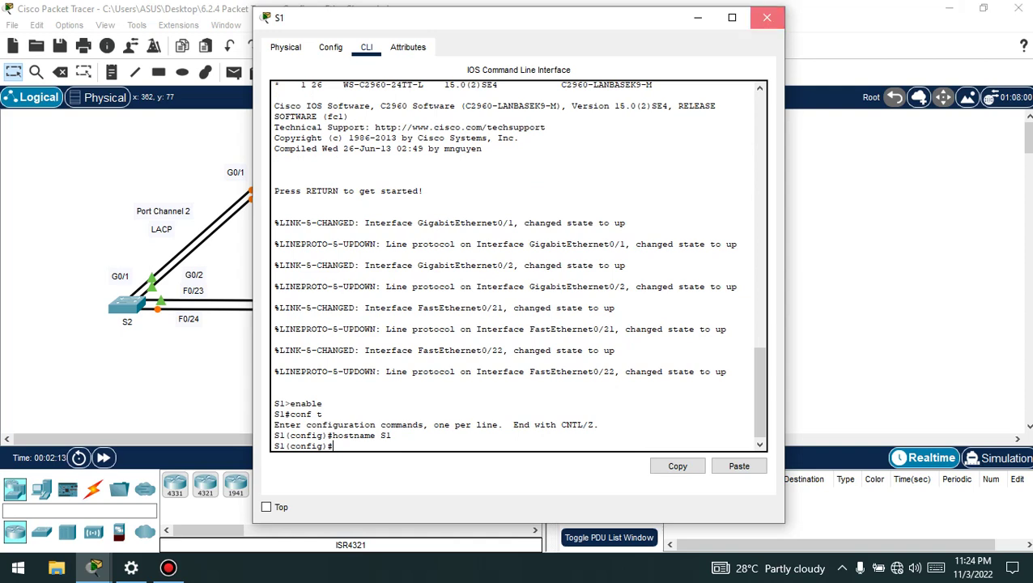
click(767, 17)
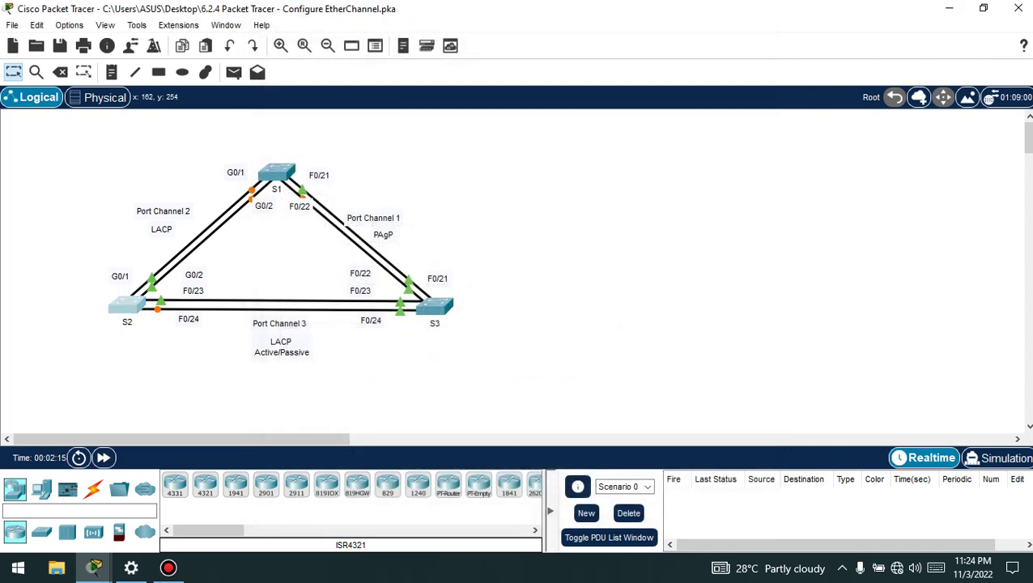
Step: On the CLI of switch S2, enter global configuration mode, set the hostname to S2 and close the device window
click(126, 305)
click(366, 47)
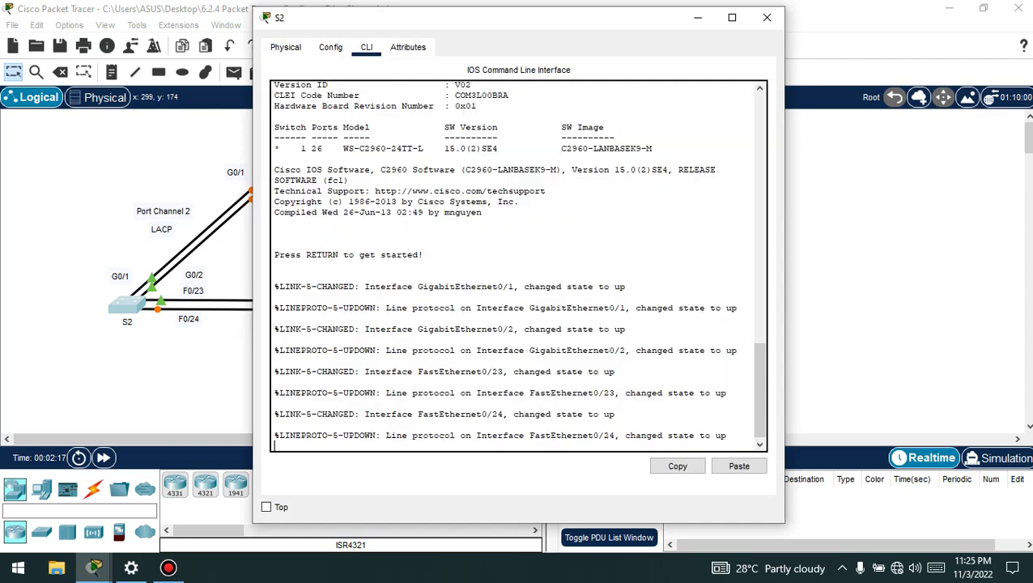
key(Return)
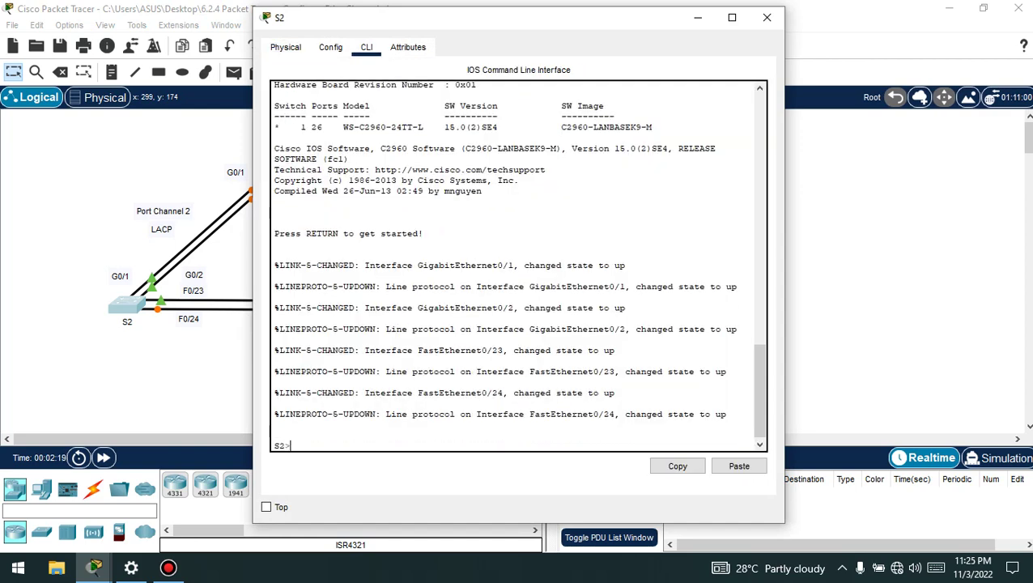
text(enable)
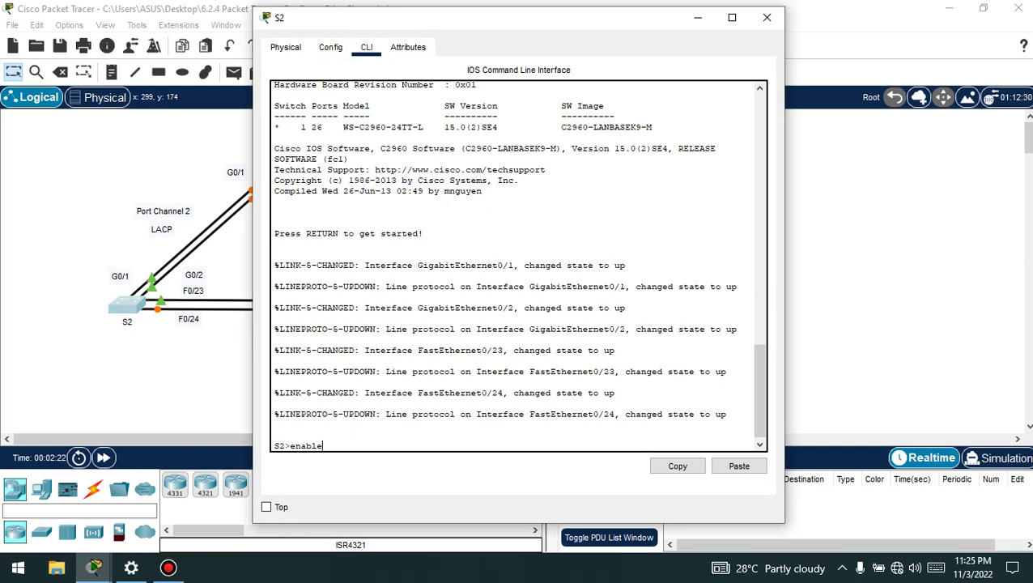
key(Return)
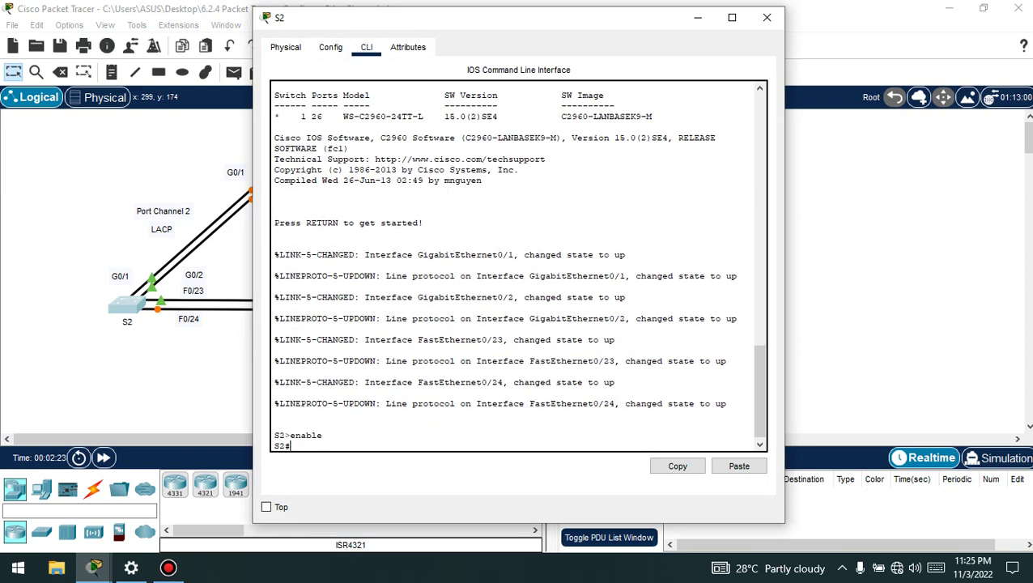
text(conf t)
key(Return)
text(h)
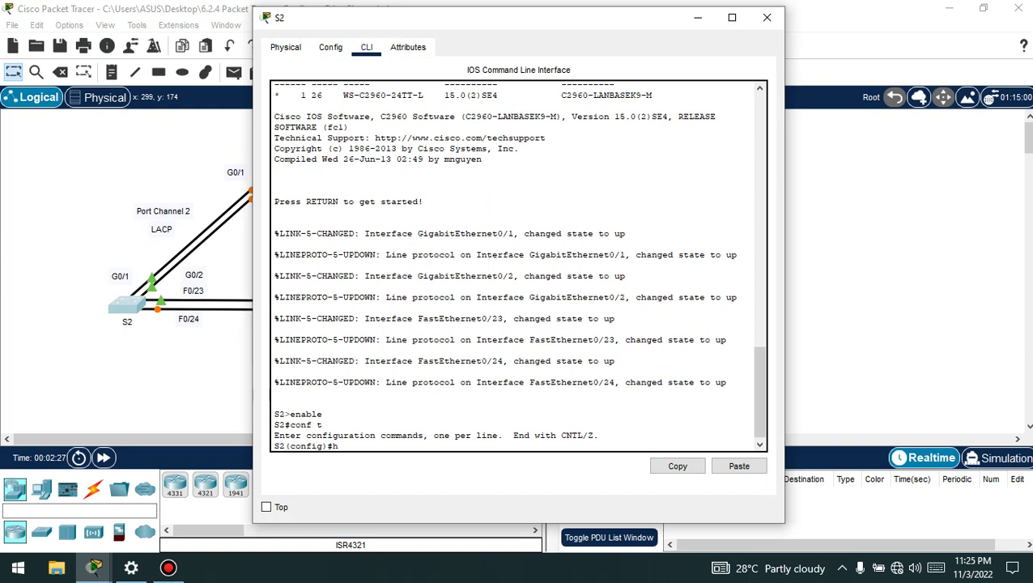
text(ostname S2)
key(Return)
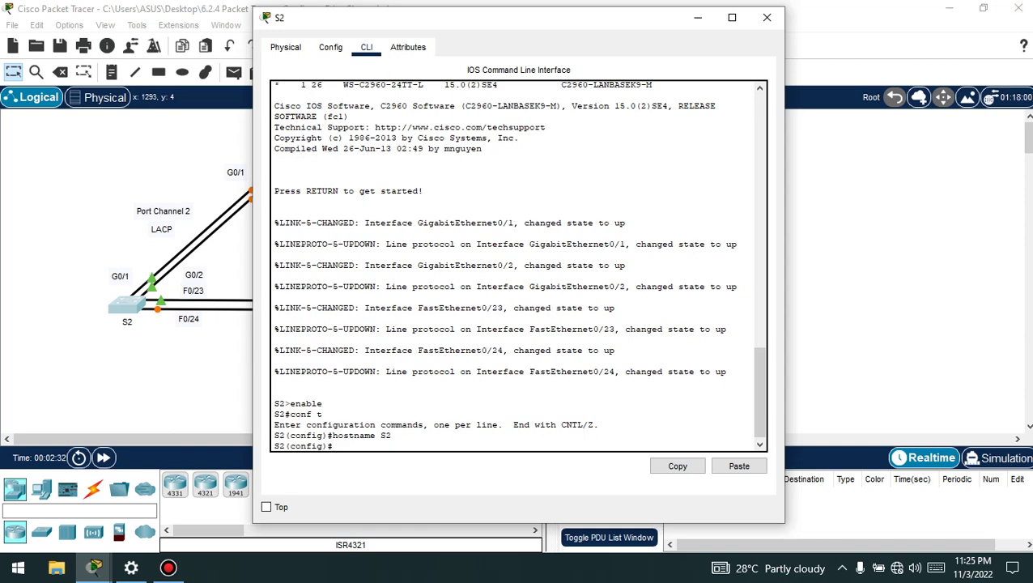
click(766, 17)
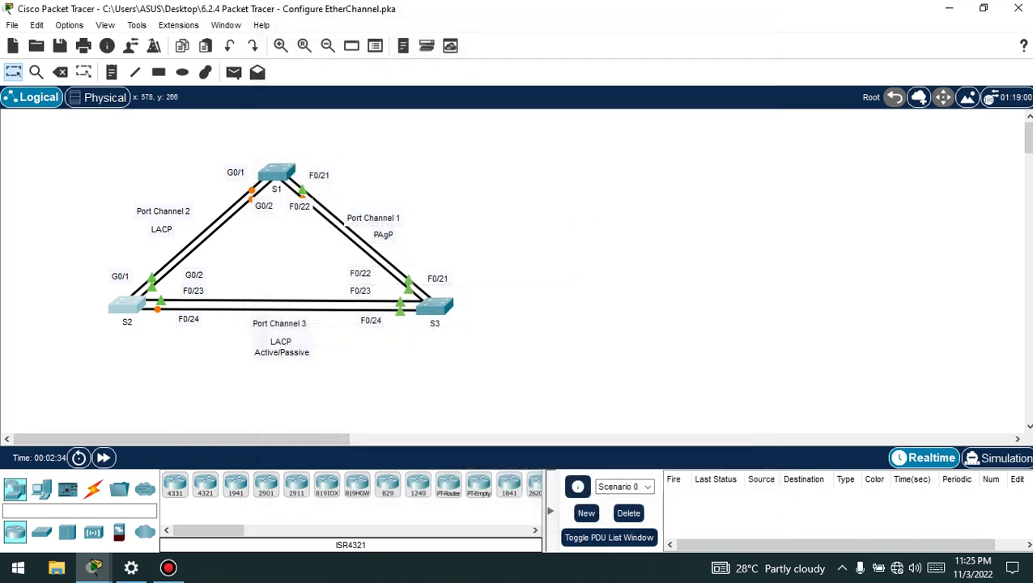
Step: On the CLI of switch S3, enter global configuration mode, set the hostname to S3 and close the device window
click(435, 306)
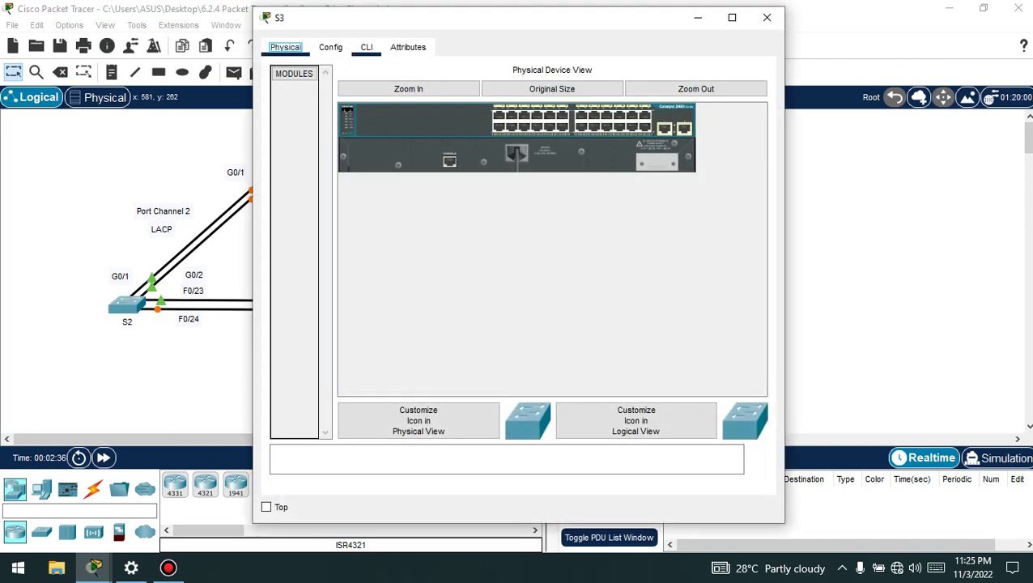
click(367, 47)
key(Return)
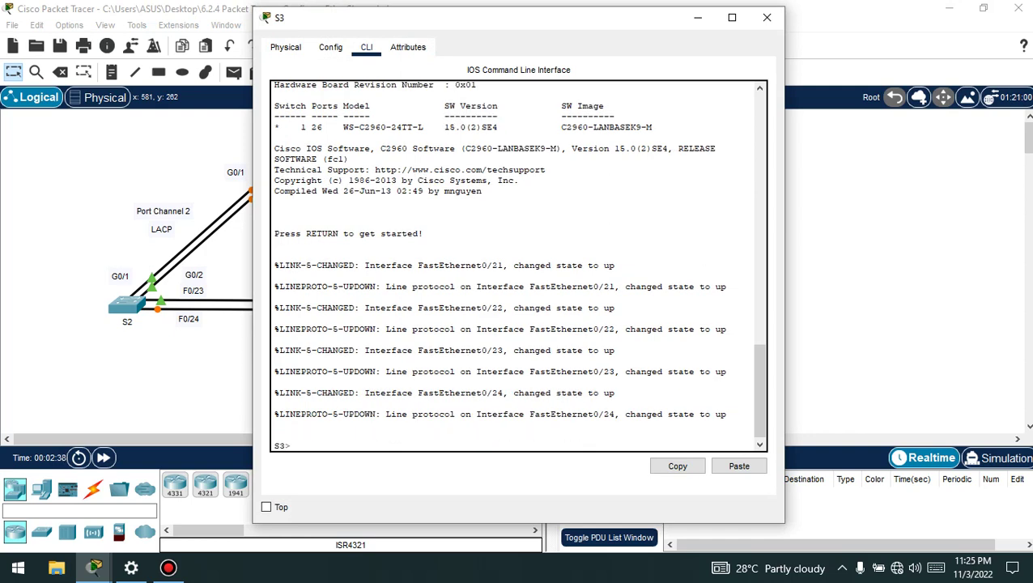
text(enable)
key(Return)
text(c)
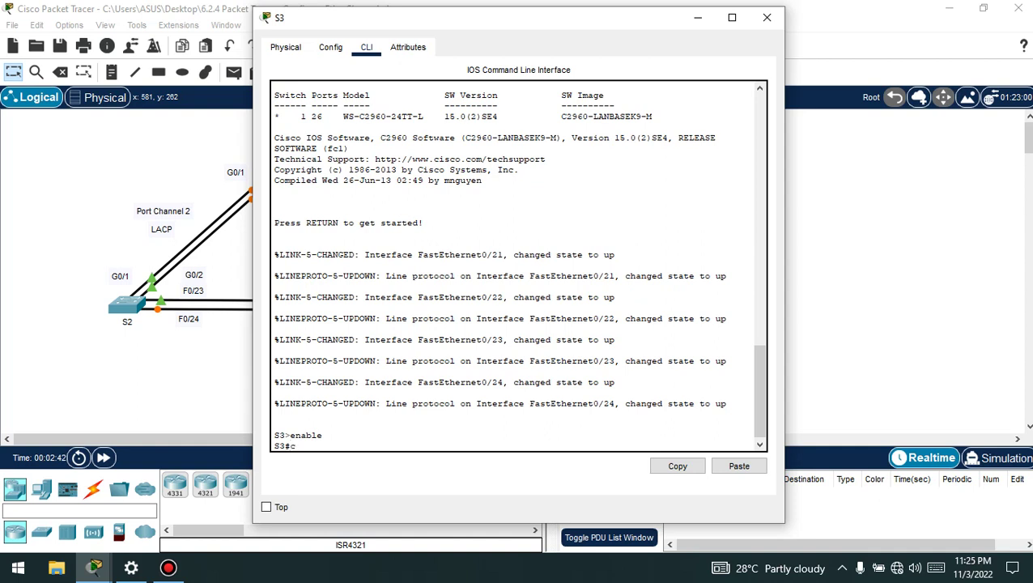
text(onf t)
key(Return)
text(h)
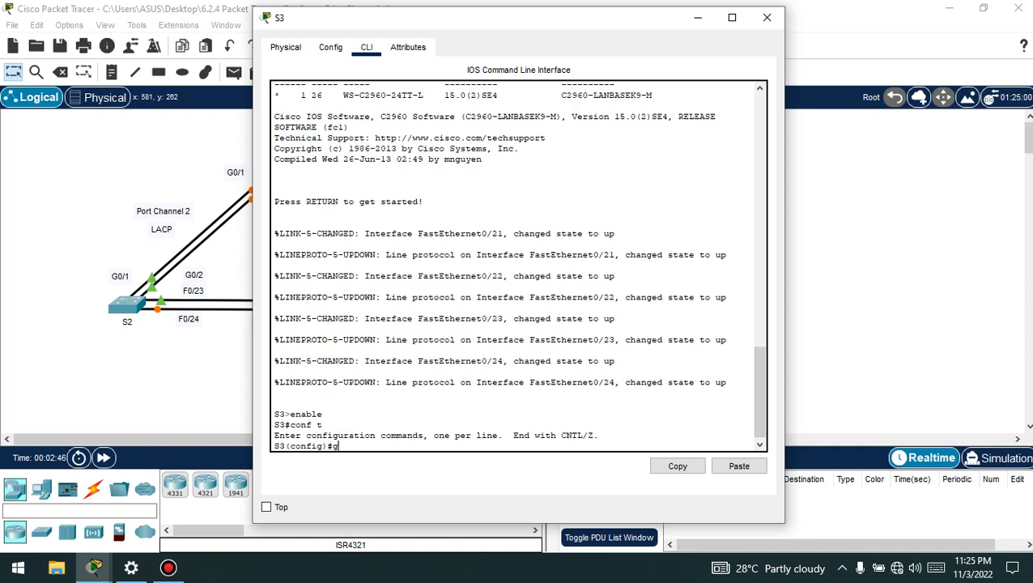
text(ostname S3)
key(Return)
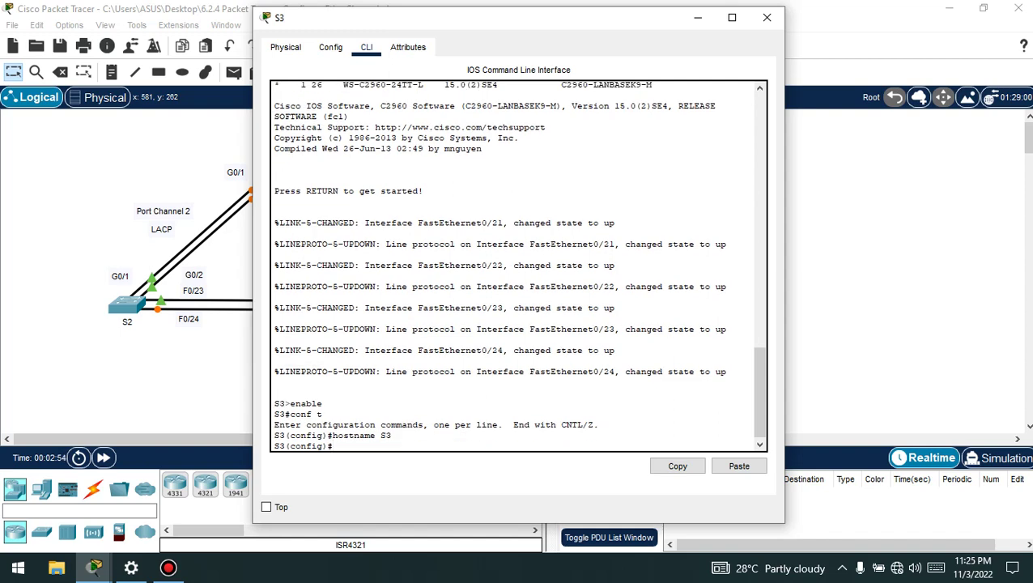
click(767, 17)
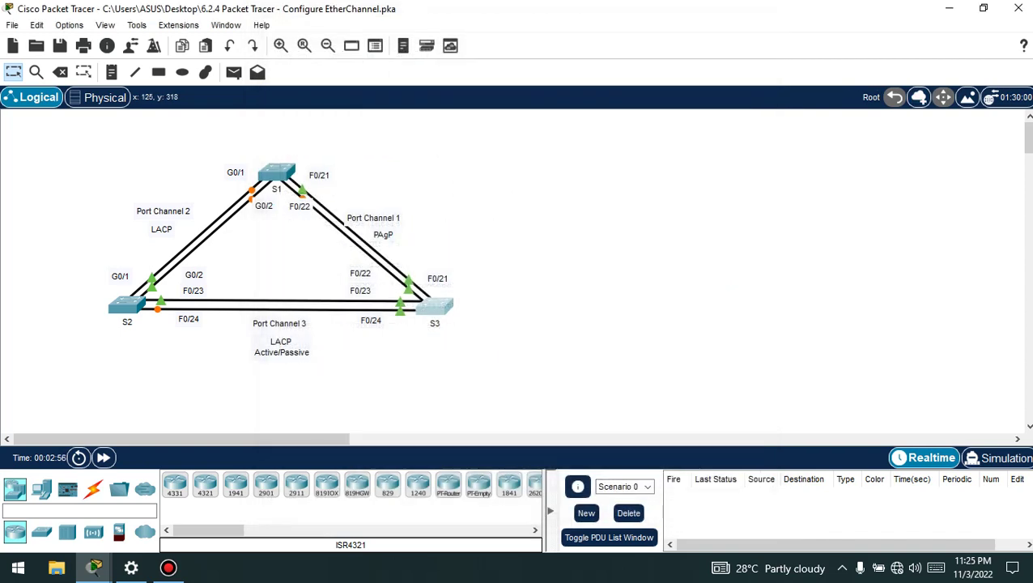
Step: Bring back the PT Activity instructions and read Part 1 steps b and c on verifying ports and configuring static trunks
mouse_move(94, 567)
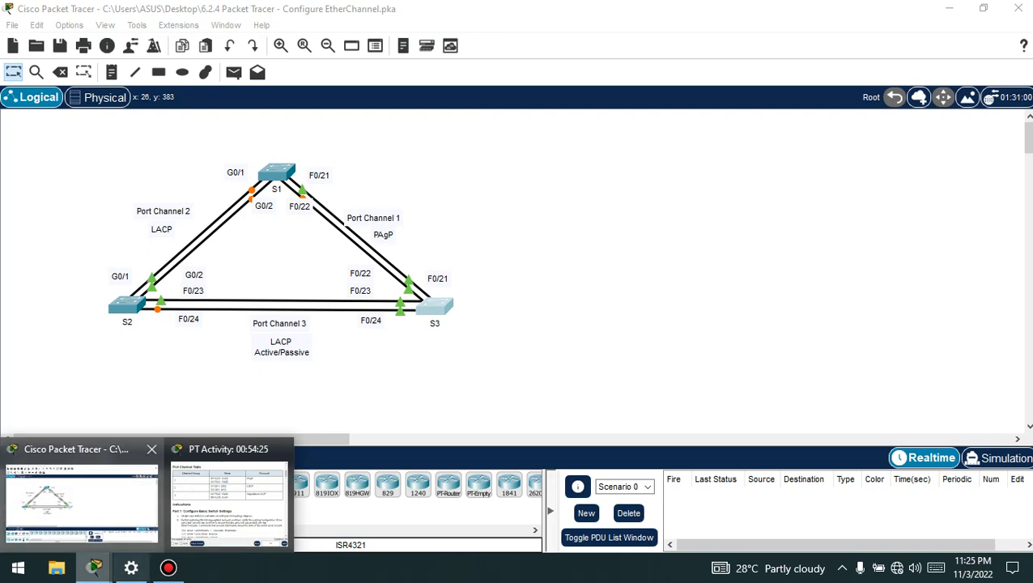
click(230, 502)
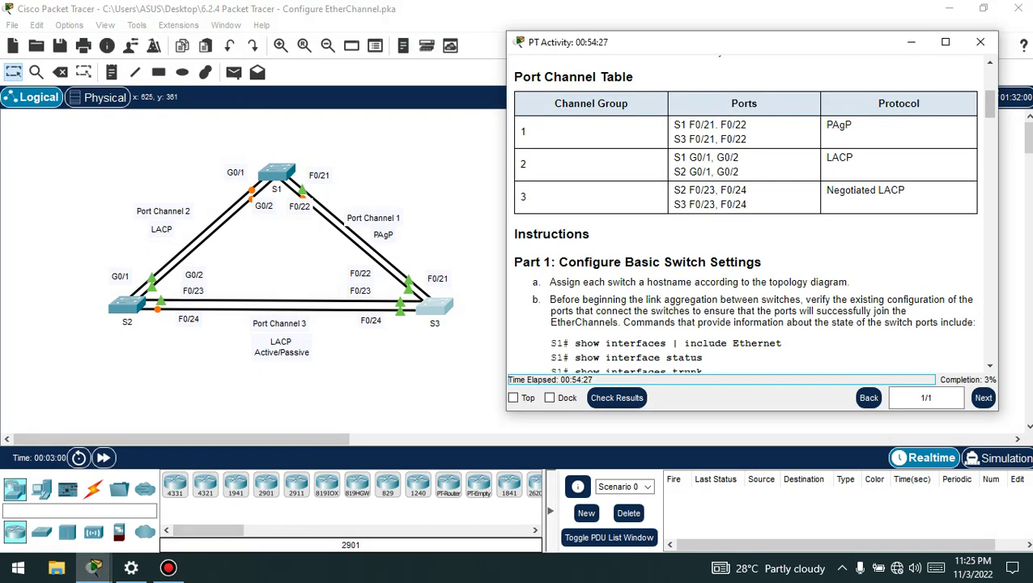
scroll(745, 210, down, 1)
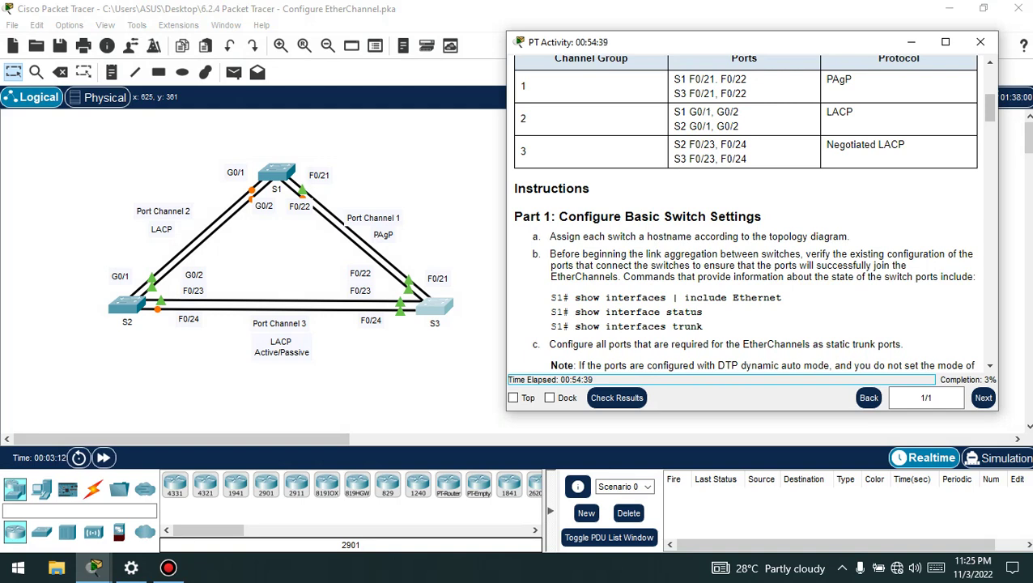
scroll(753, 214, down, 1)
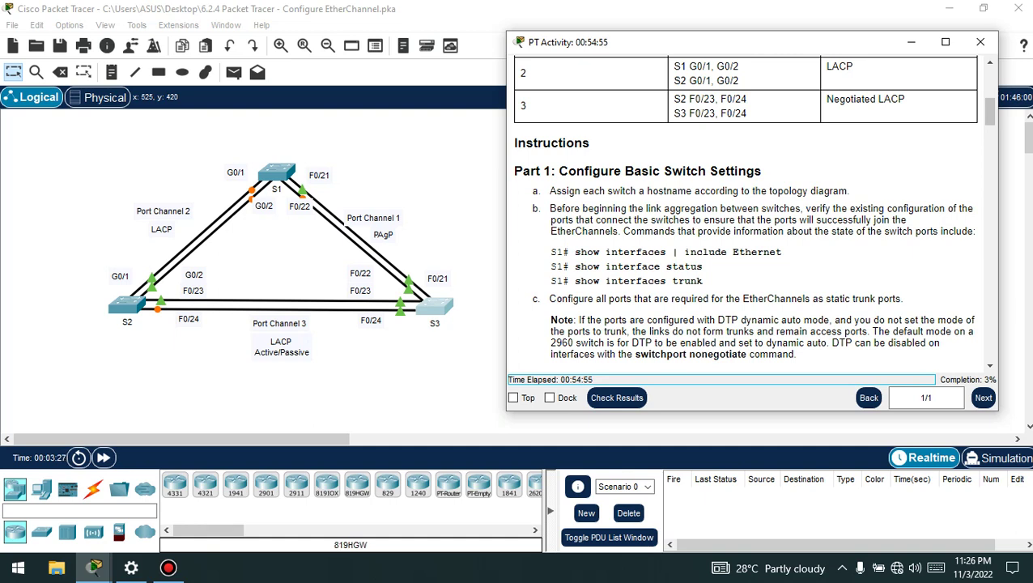
key(alt+Tab)
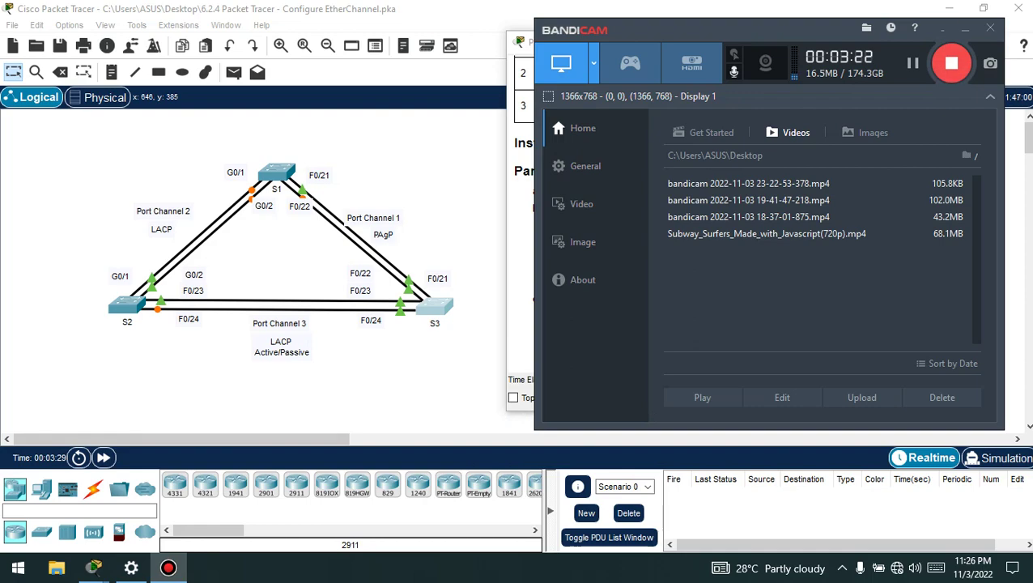
Step: Return to the CLI of switch S1 and exit global configuration mode to the privileged prompt
key(alt+Tab)
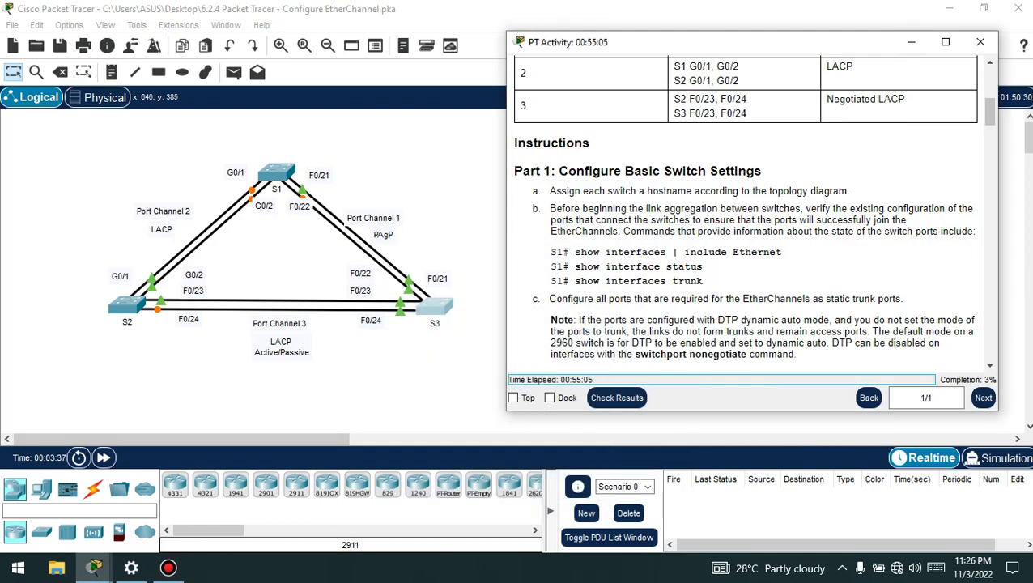
key(alt+Tab)
key(alt+Tab)
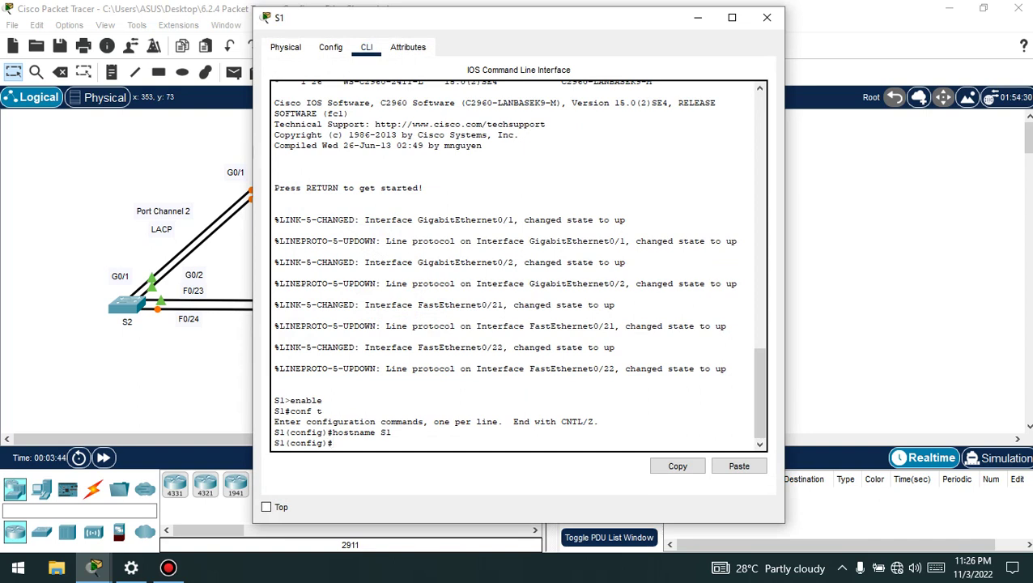
text(exit)
key(Return)
Step: Run show interfaces | include Ethernet on S1 and page through the whole output
text(s)
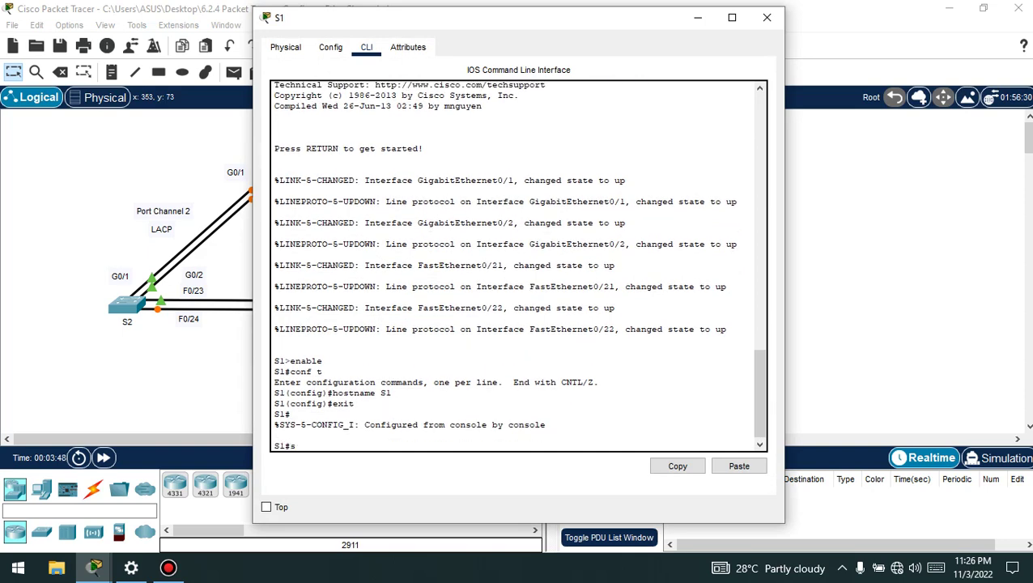
text(how interfaces | includ)
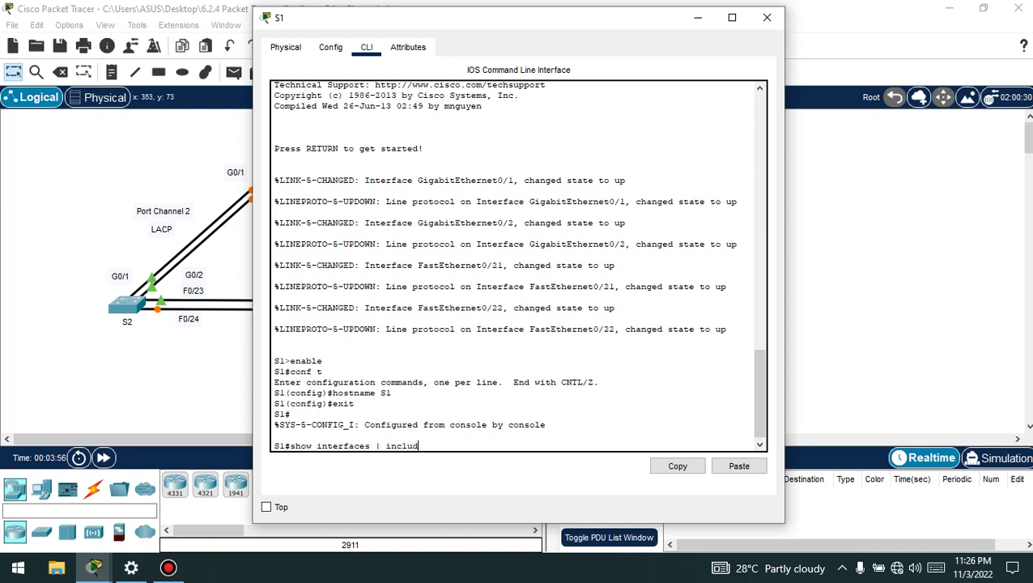
text(e Ethernet)
key(Return)
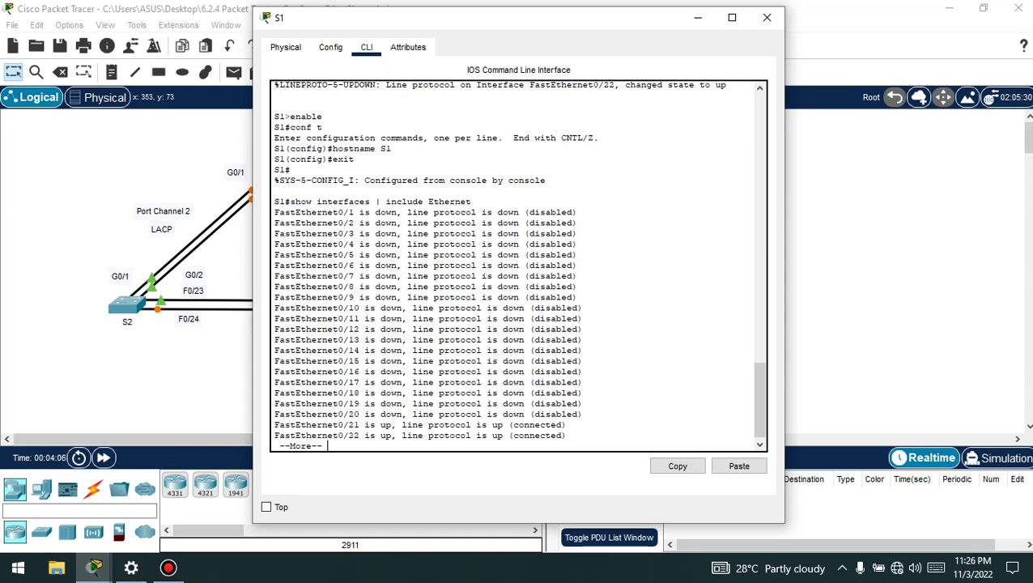
key(Return)
key(Return)
key(Return)
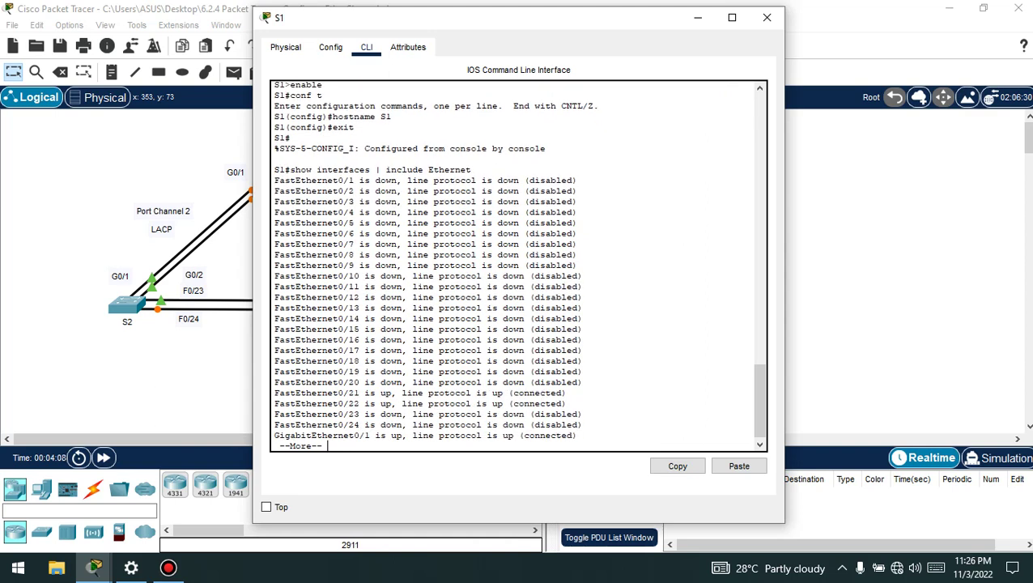
key(Return)
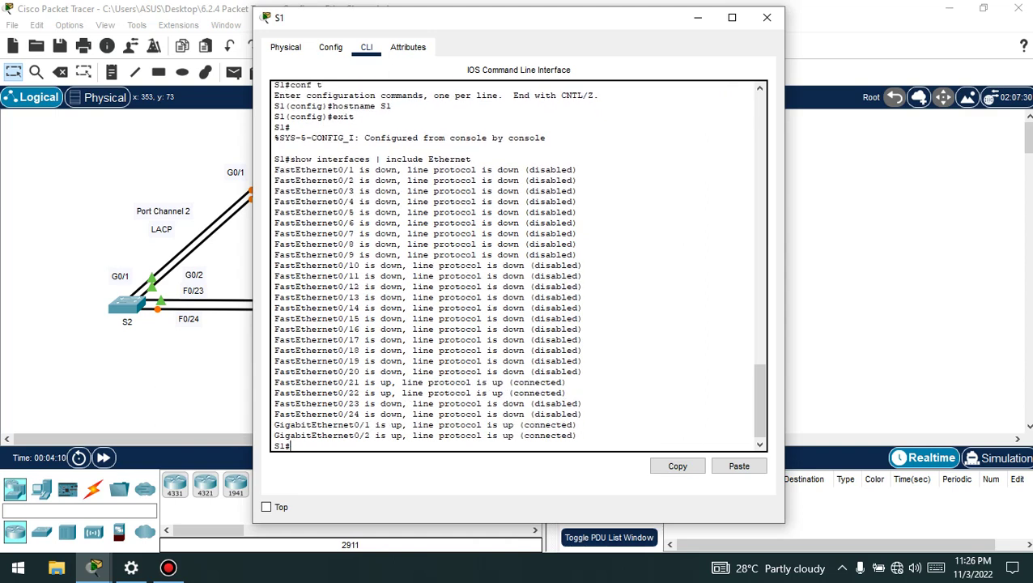
Step: Run show interface status on S1 to check the state of its ports
text(show interface)
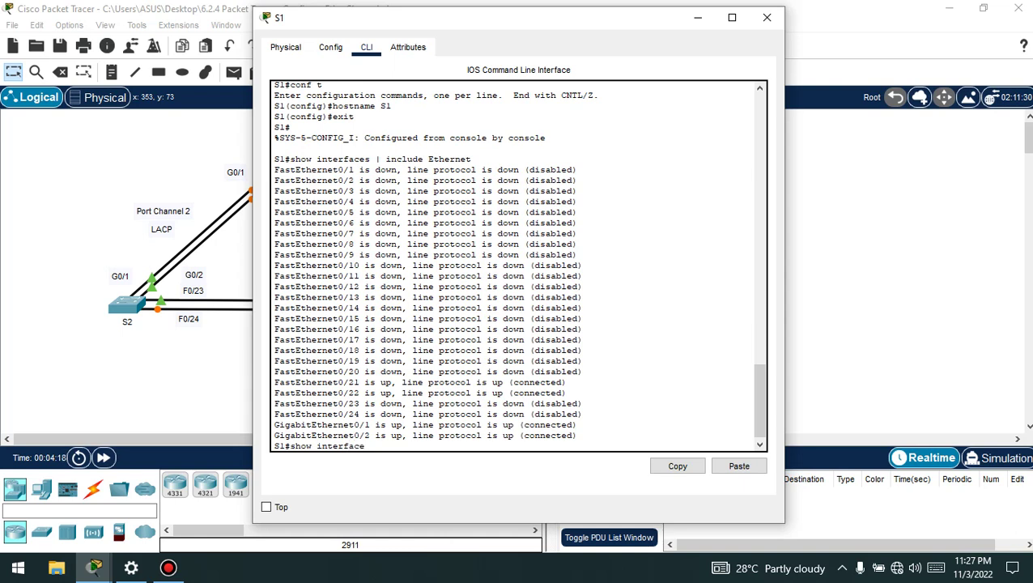
text( status)
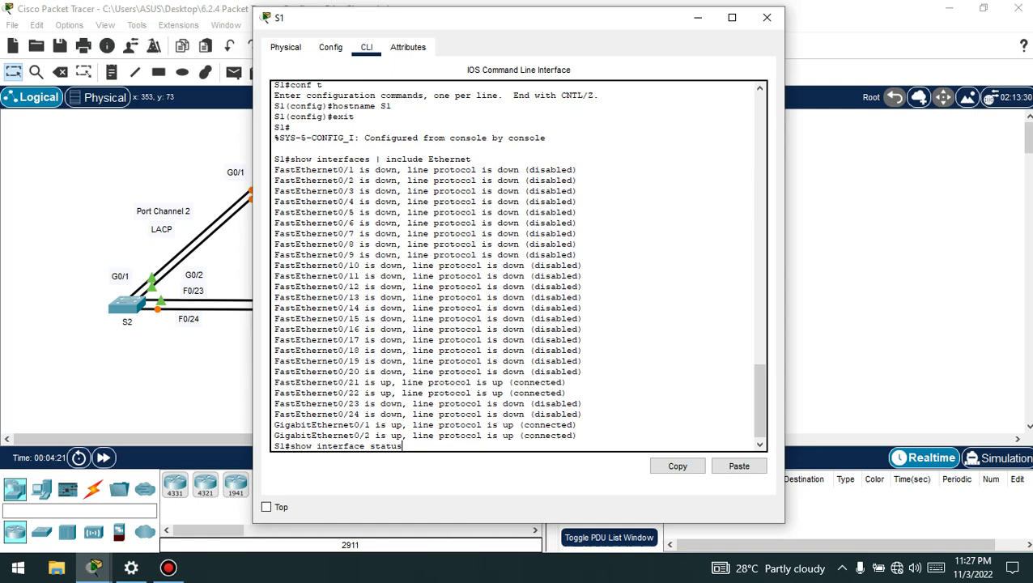
key(Return)
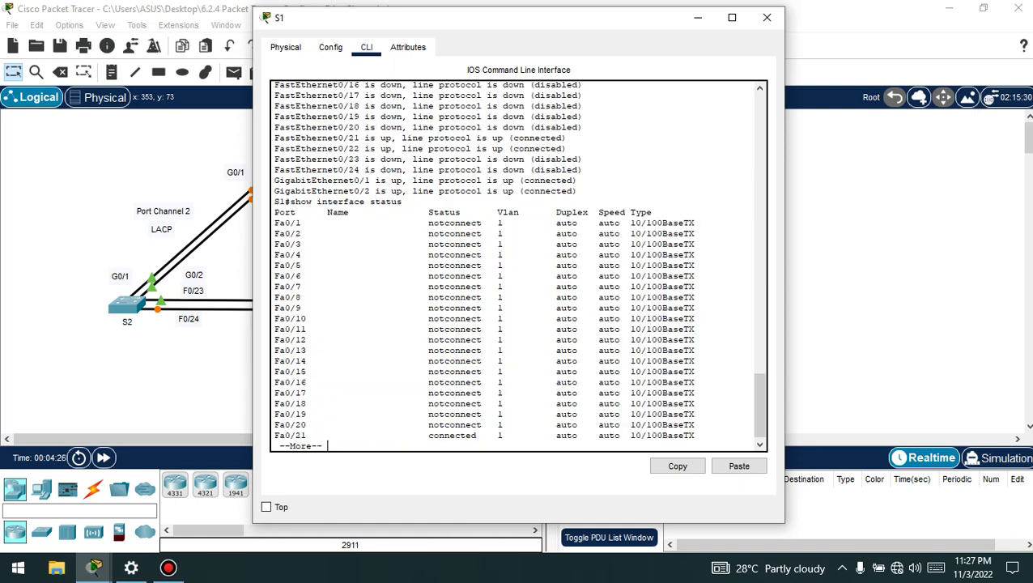
drag(554, 212, 583, 212)
click(599, 212)
click(168, 568)
right_click(168, 567)
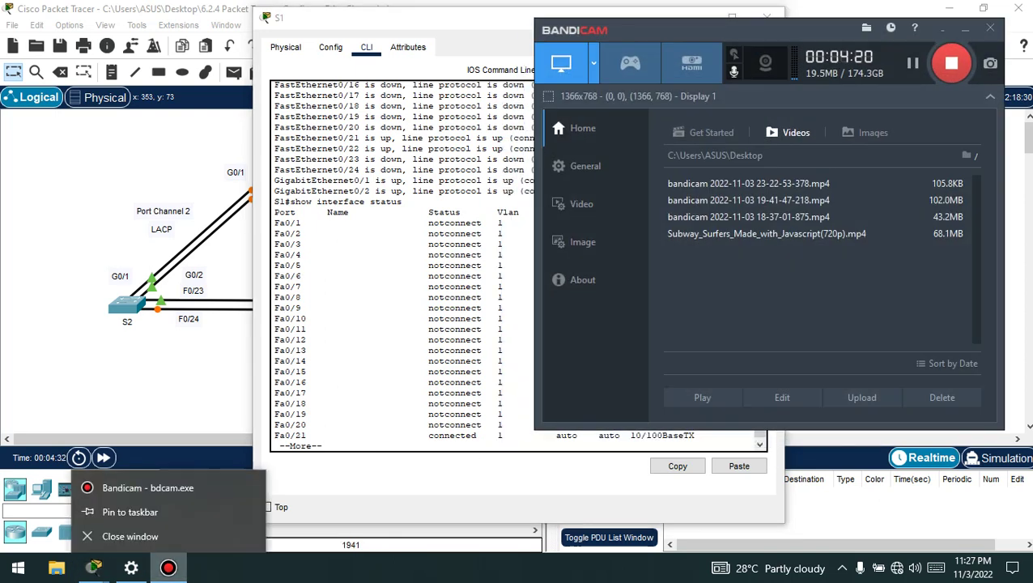
key(Escape)
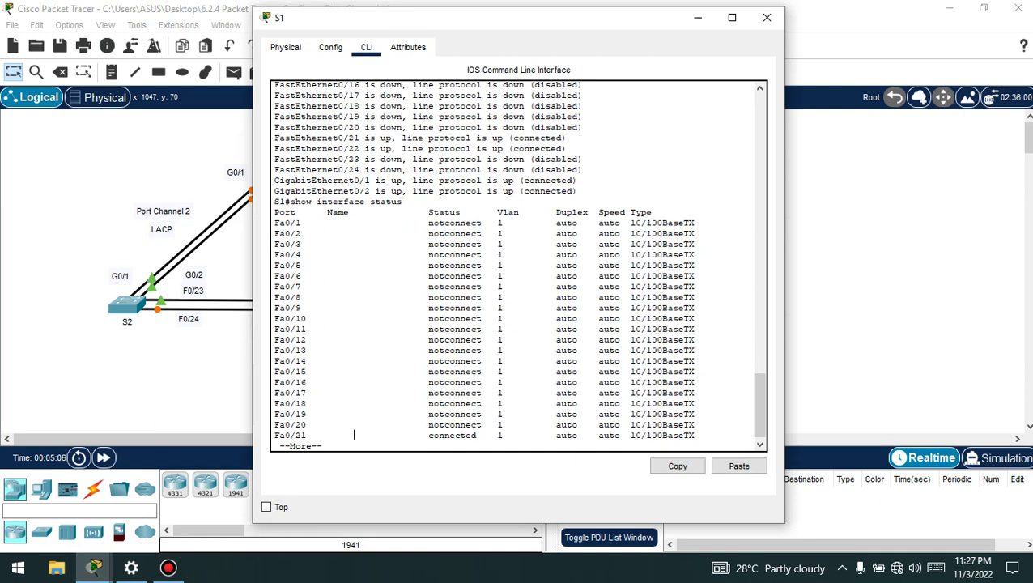
Step: Page through the rest of S1's interface status listing until the prompt returns
key(Return)
key(Return)
key(Return)
key(Return)
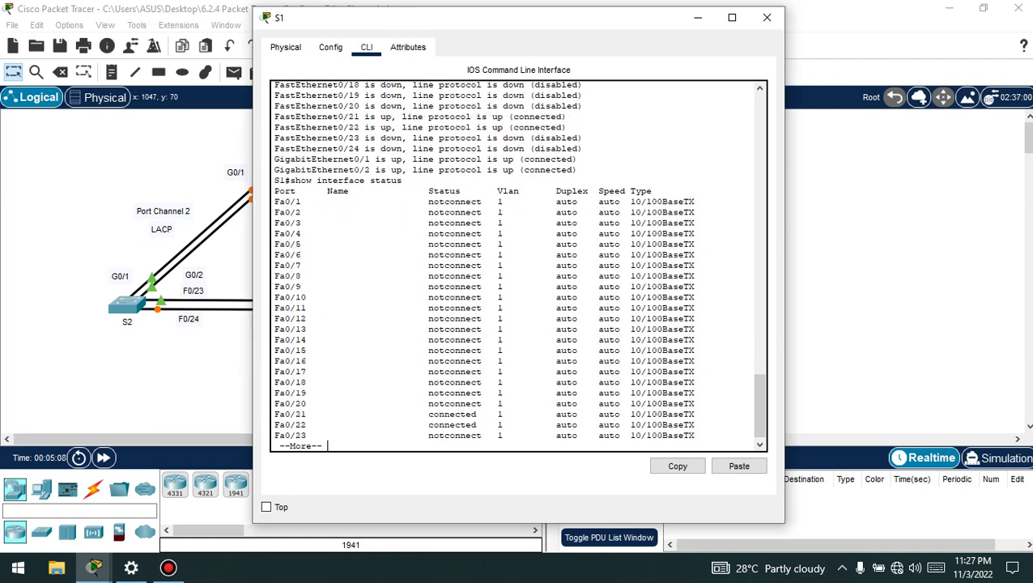
key(Return)
key(Return)
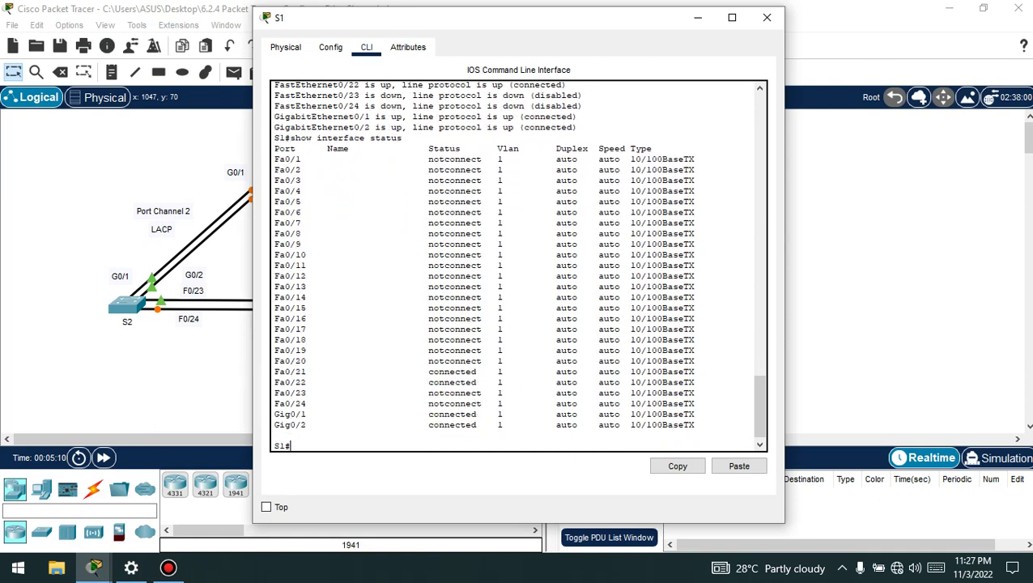
Step: Run show interface trunk on S1 to check for existing trunk ports
text(show)
key(BackSpace)
key(BackSpace)
text(w interface trunk)
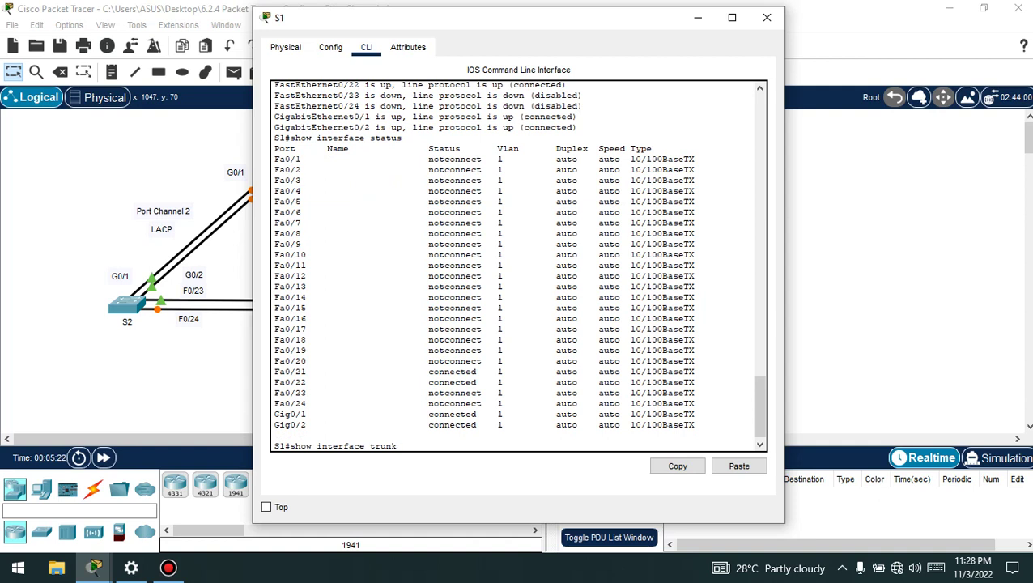
key(Return)
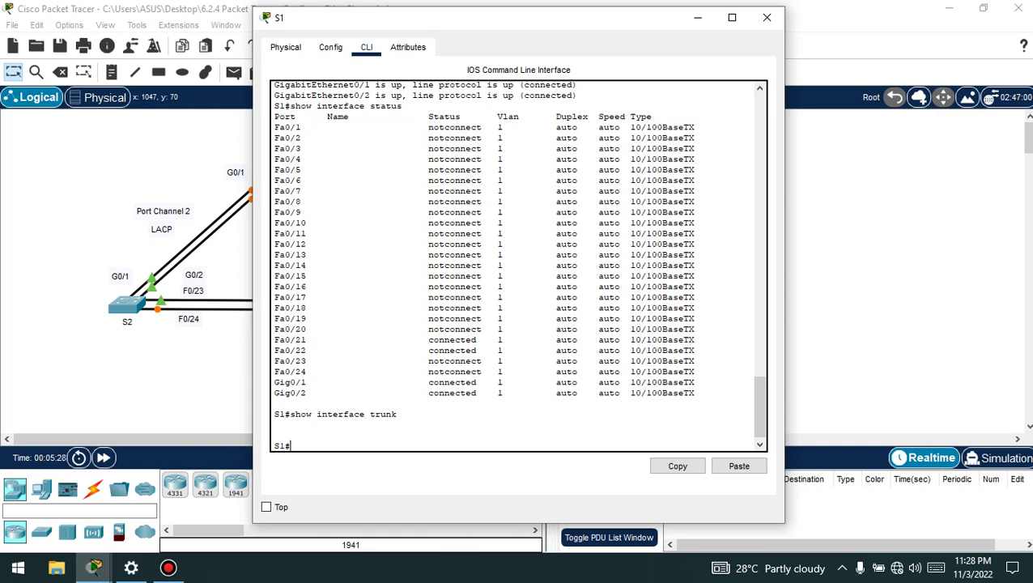
Step: Bring back the PT Activity instructions and read Part 1 step c and the Part 2 note on configuring EtherChannels
click(983, 8)
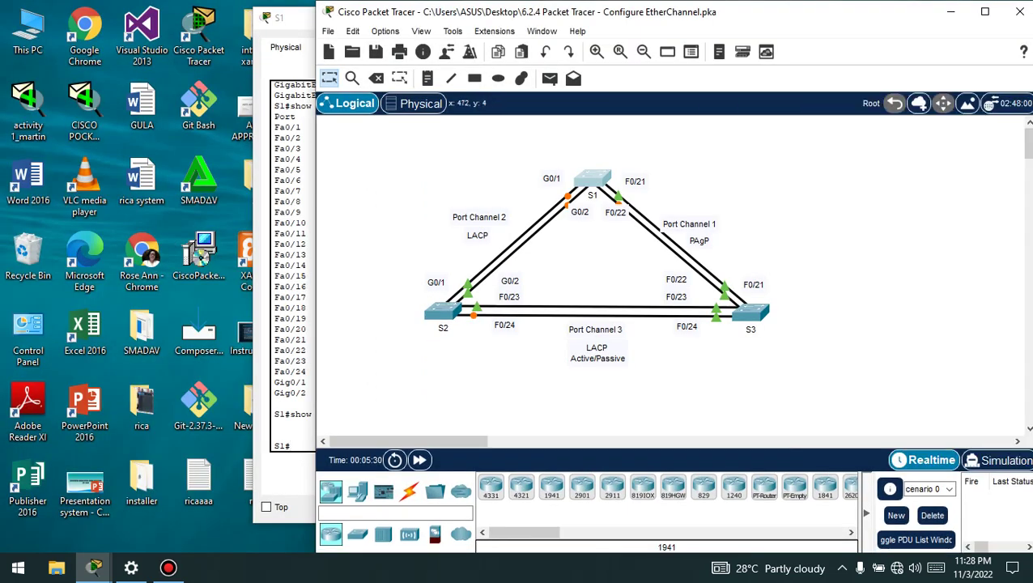
click(985, 12)
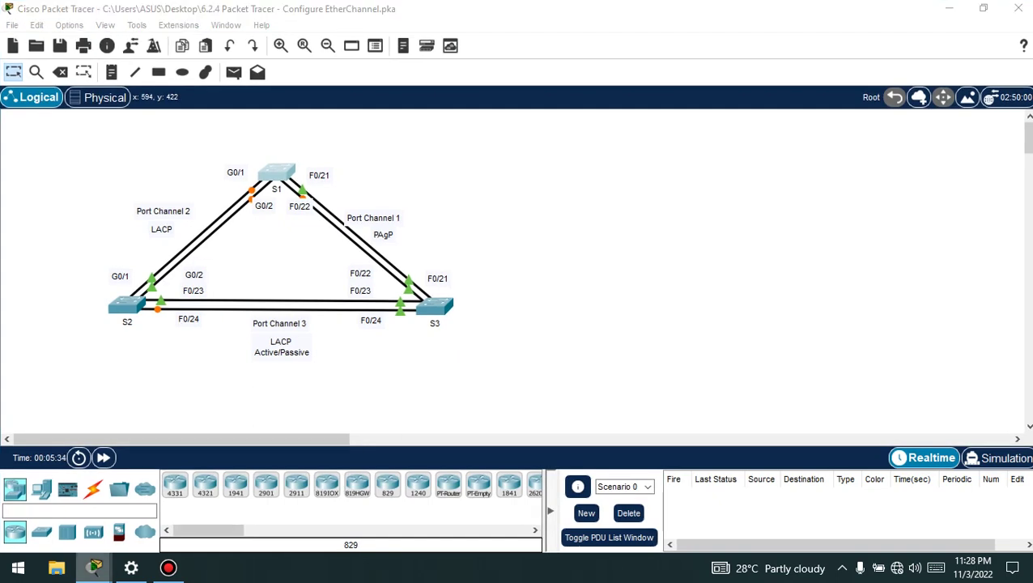
mouse_move(93, 568)
click(228, 498)
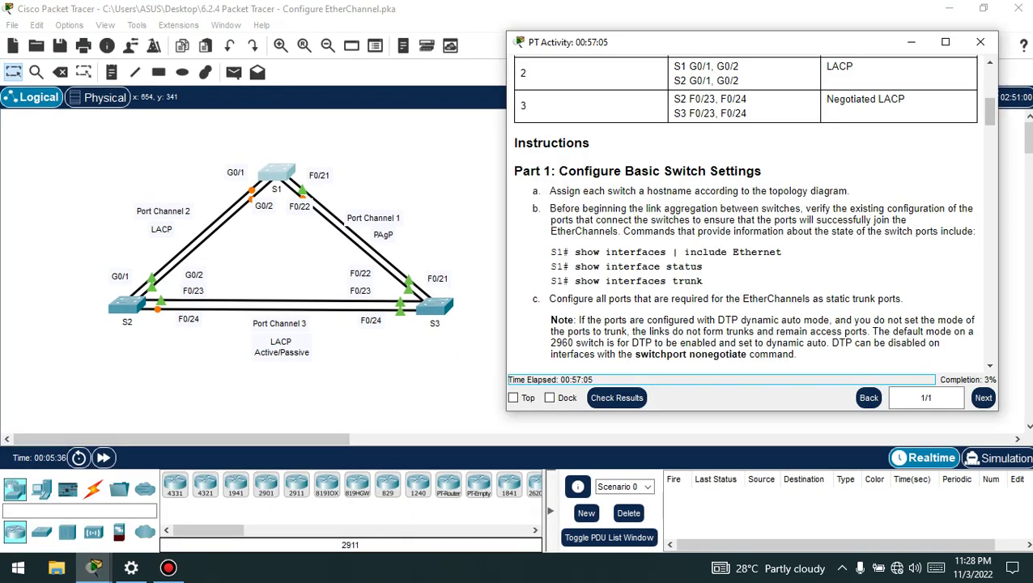
scroll(753, 210, down, 1)
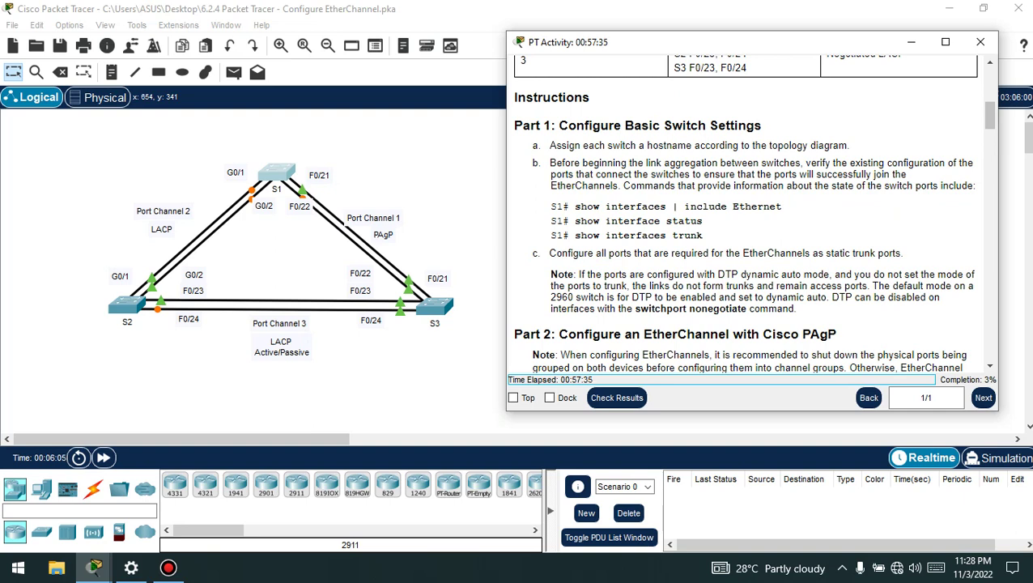
scroll(753, 215, down, 1)
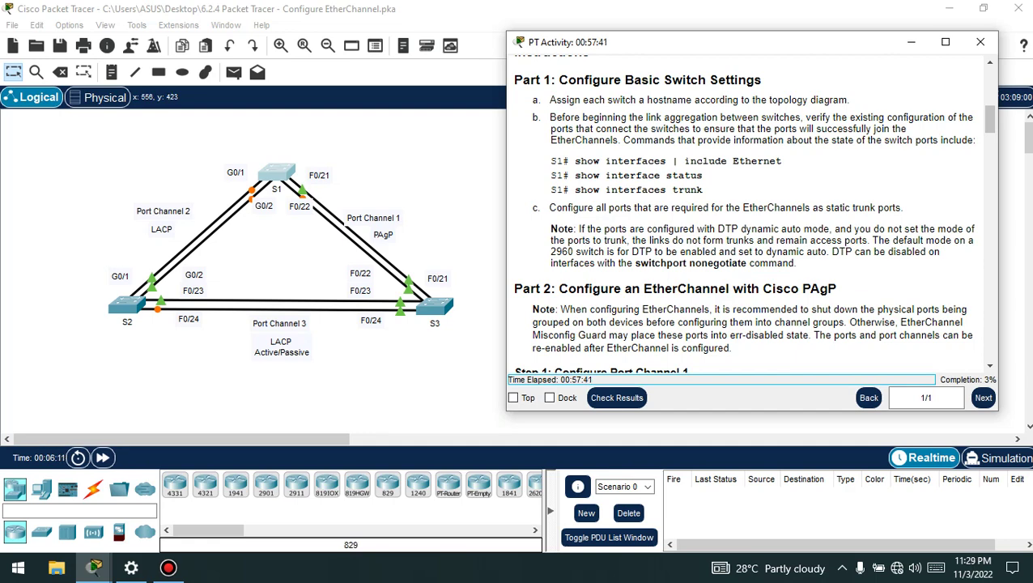
click(169, 567)
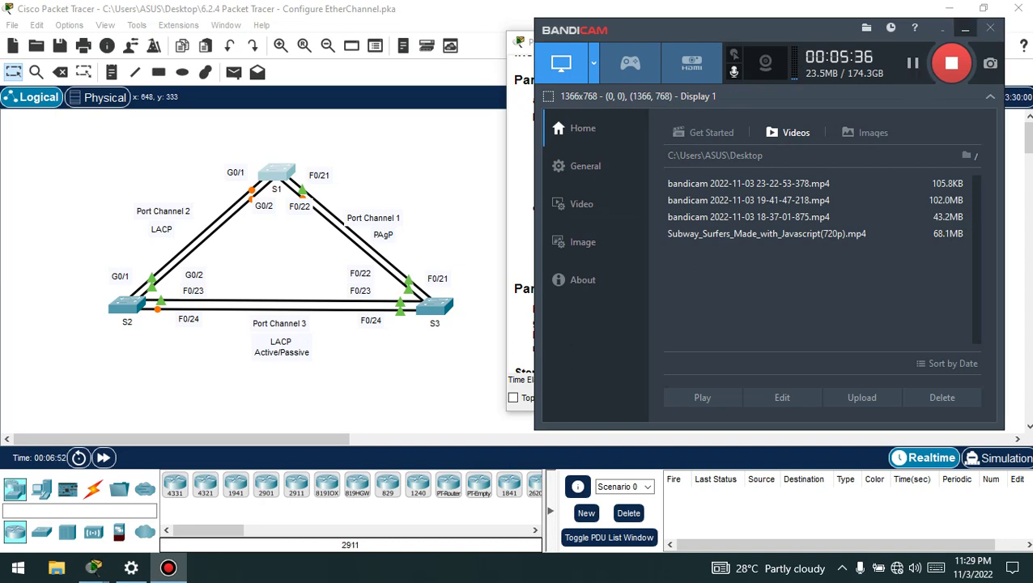
click(913, 62)
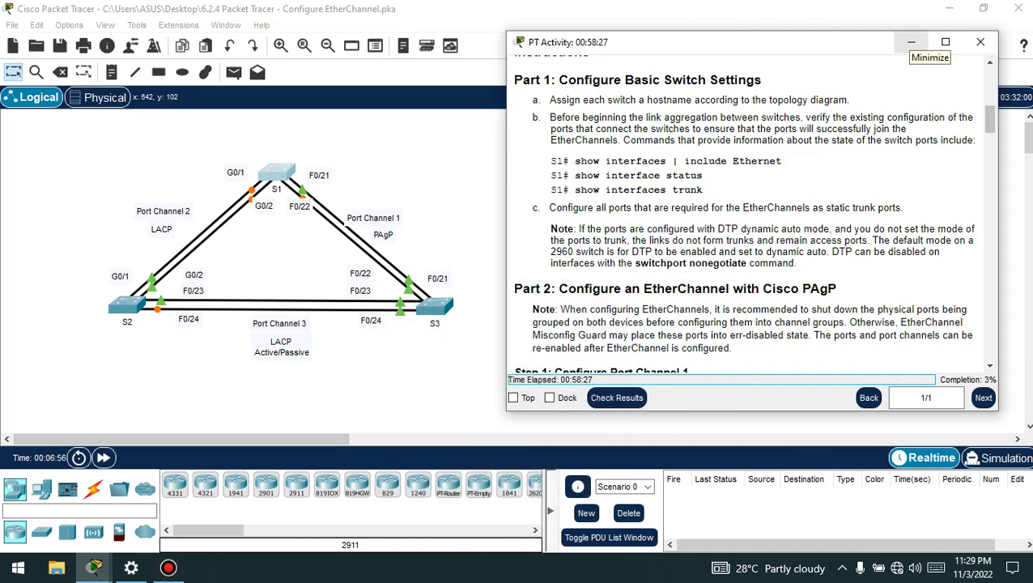
Step: On S1, configure interface range fa 0/21-22, g0/1-2 with switchport mode trunk from global configuration mode, then close the device window
click(911, 42)
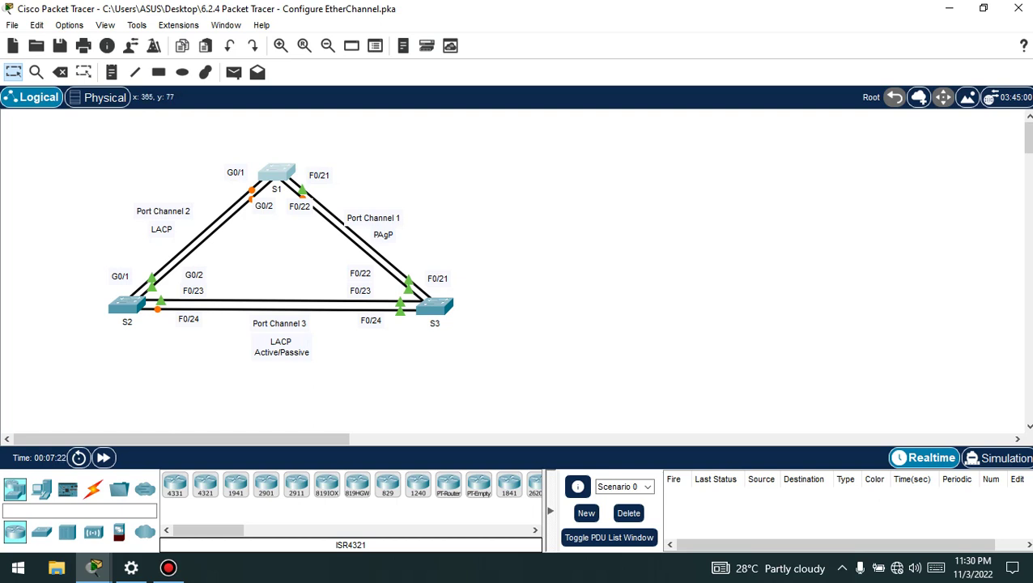
click(293, 172)
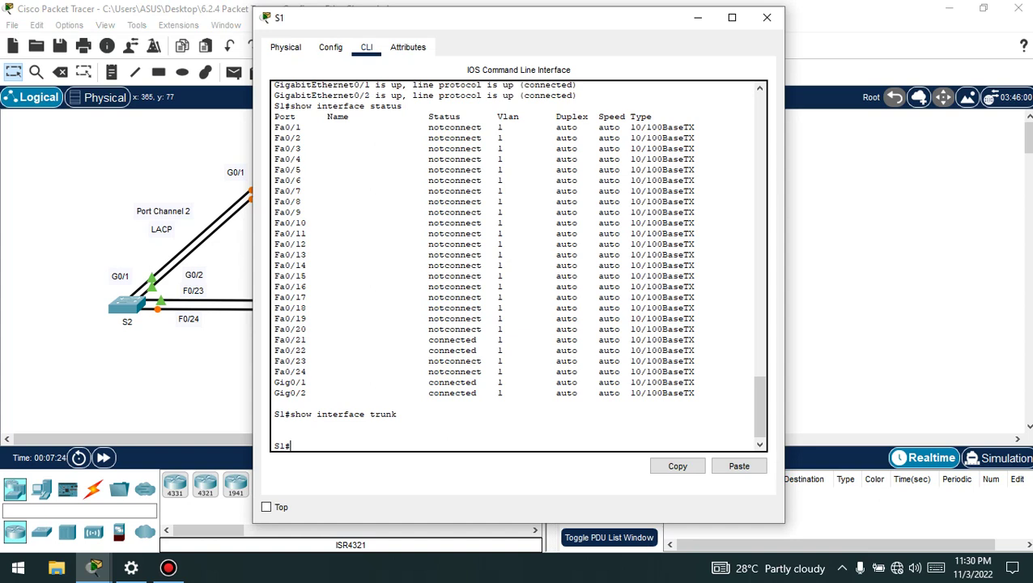
text(conf t)
key(Return)
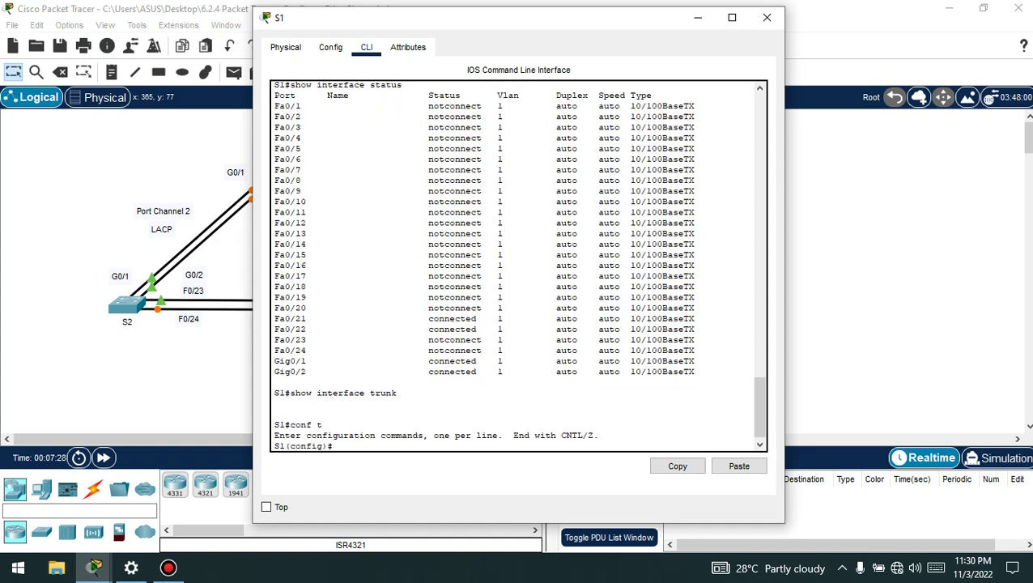
text(interface range fa 0/)
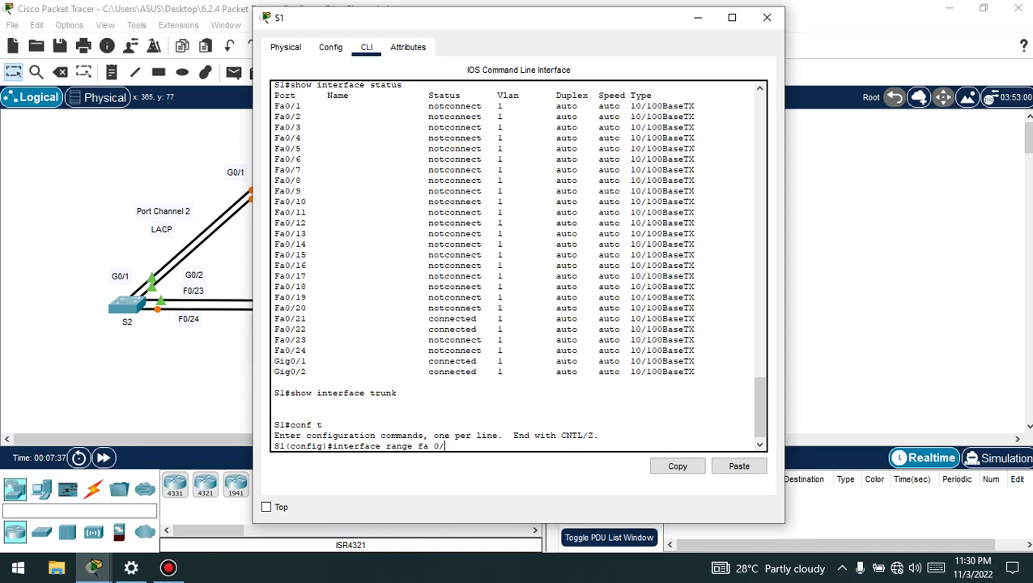
text(21-22, g0/1-2)
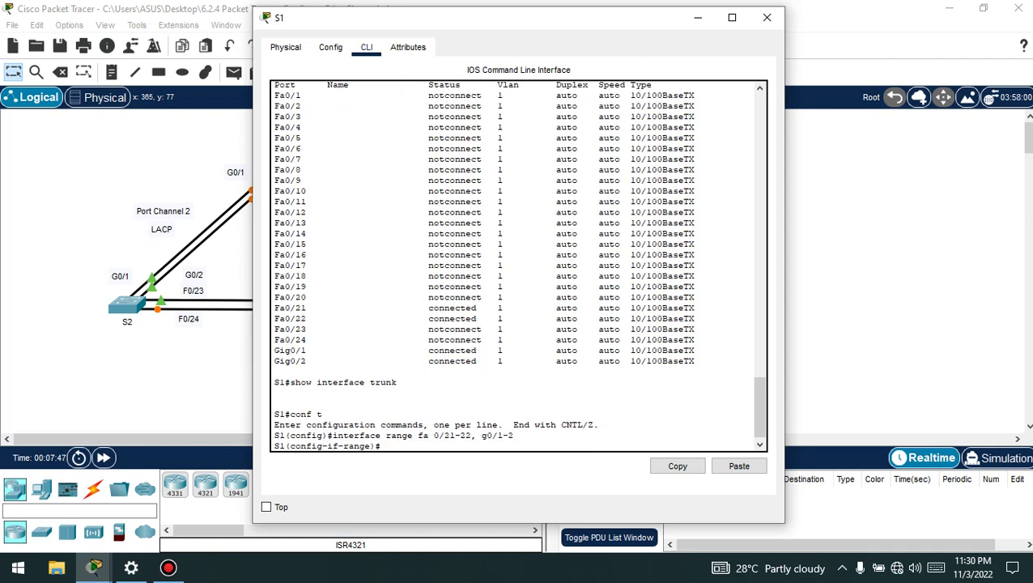
key(Return)
text(switchport mode trunk)
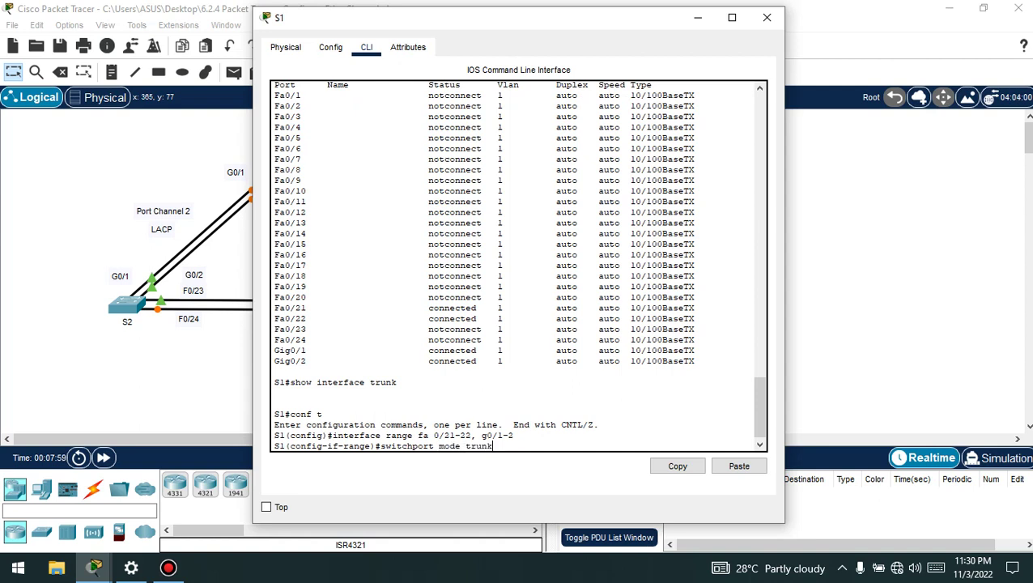
key(Return)
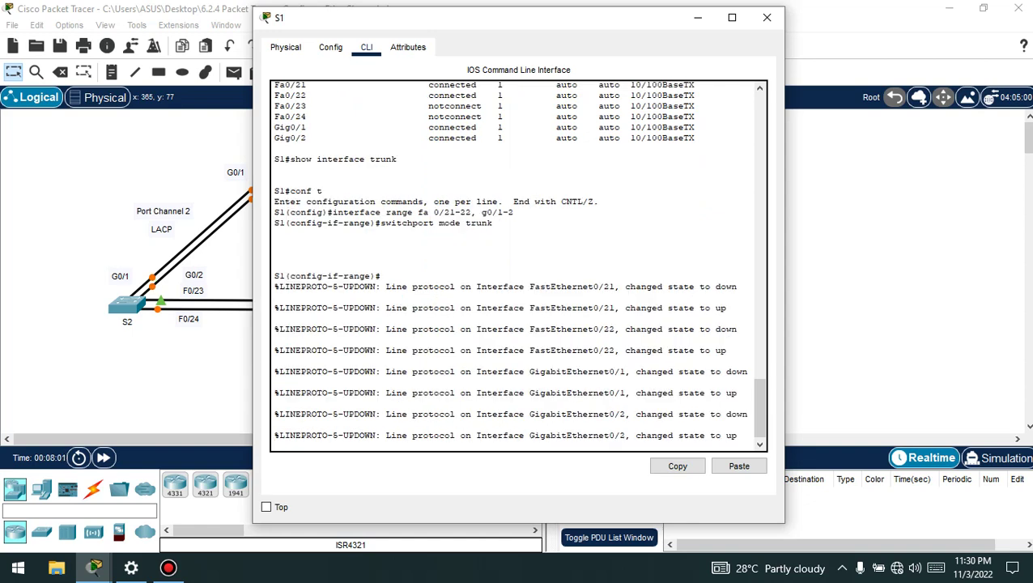
click(767, 17)
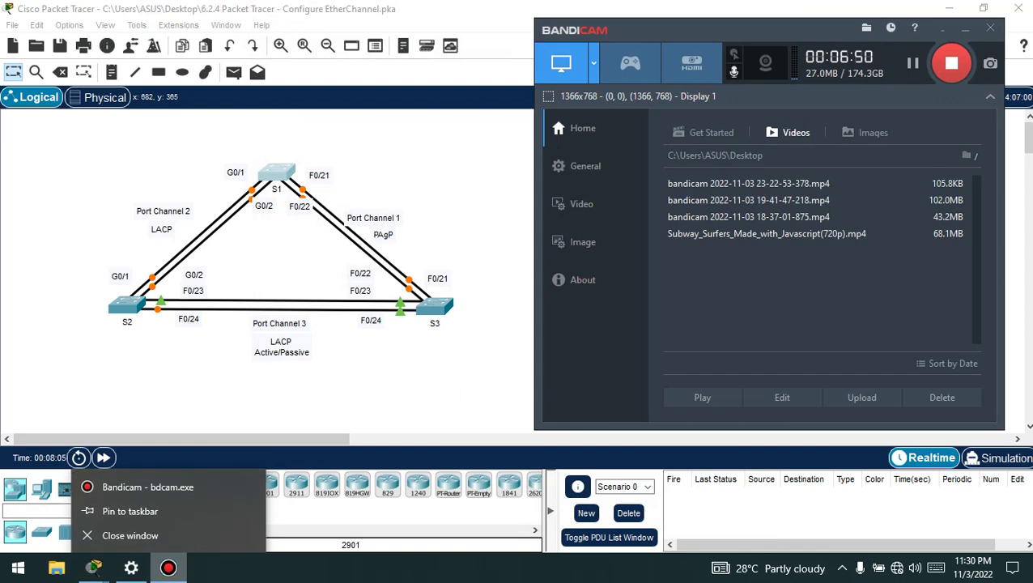
key(Escape)
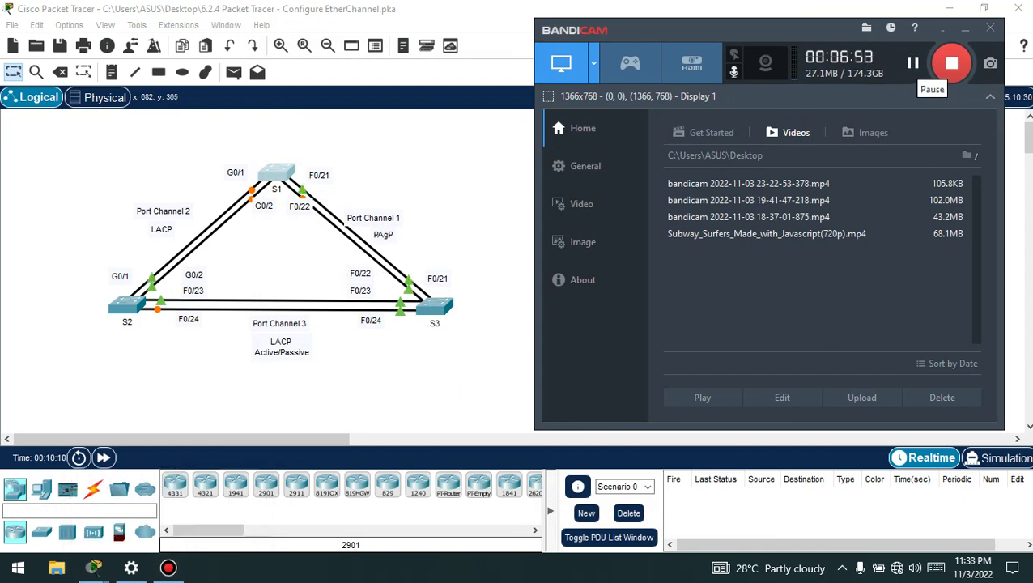
click(965, 28)
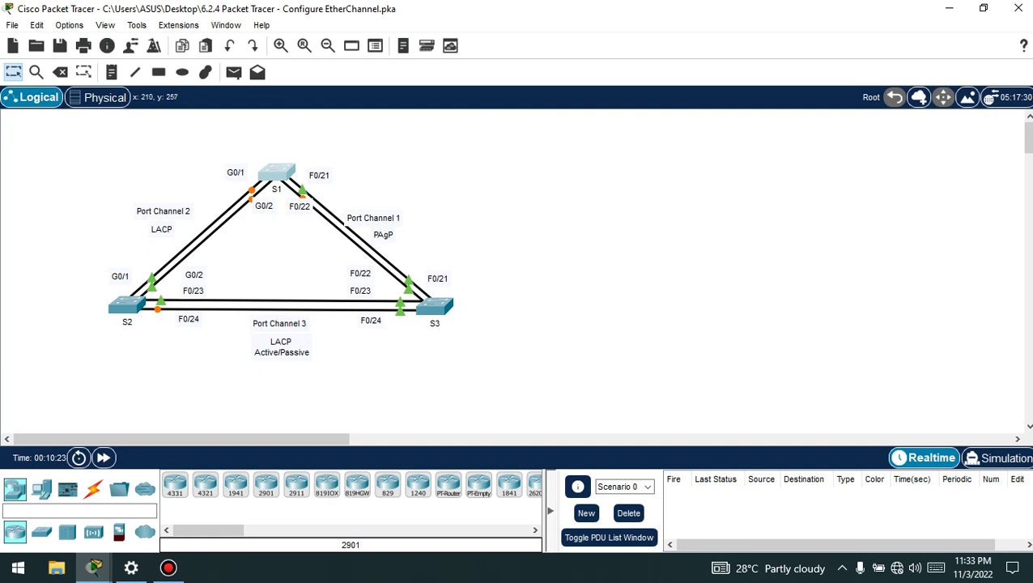
Step: On S2, configure interface range fa 0/23-24, g0/1-2 with switchport mode trunk, then close the device window
click(127, 304)
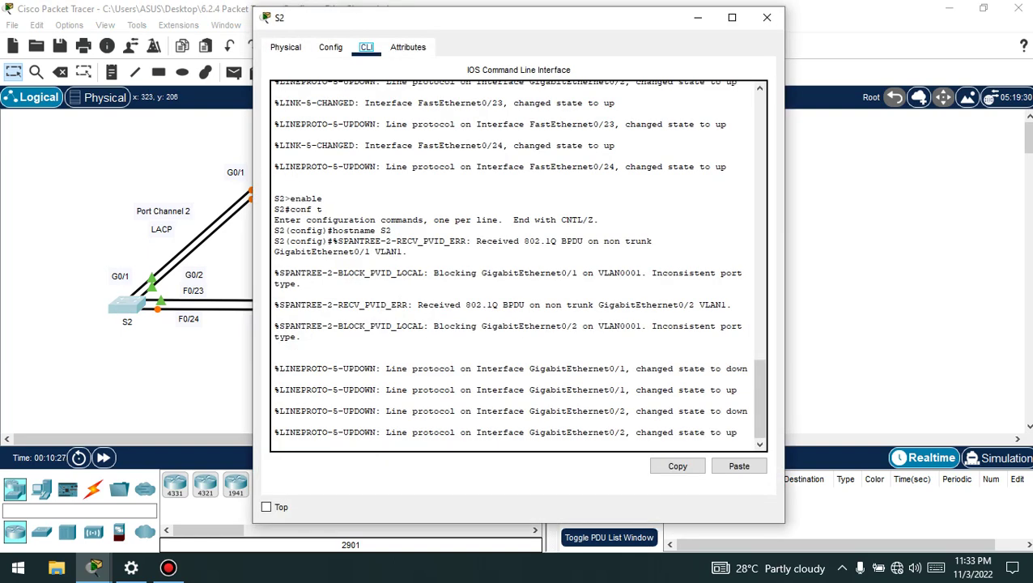
click(274, 443)
key(Return)
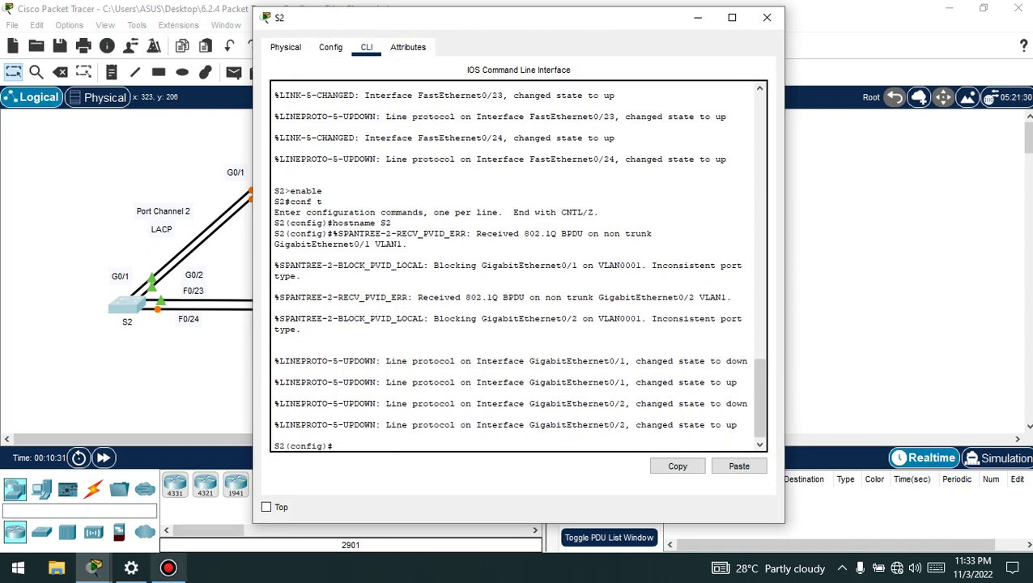
click(169, 567)
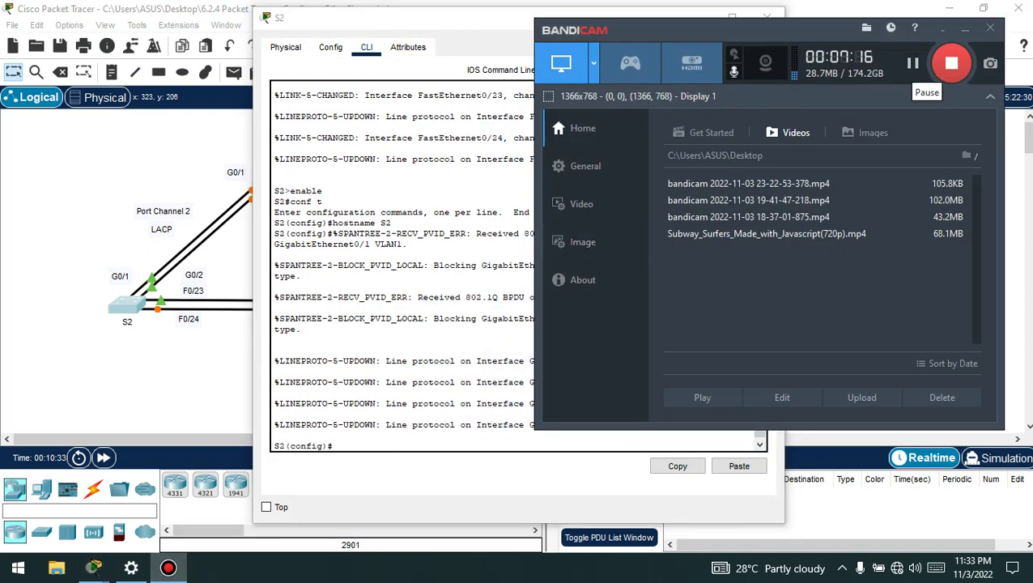
click(965, 27)
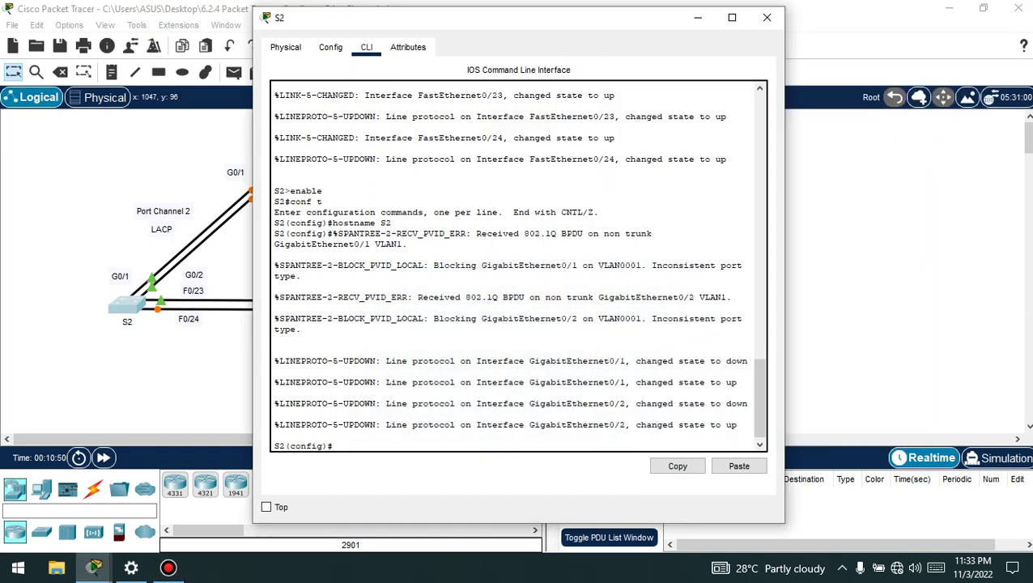
text(interface range fa 0/)
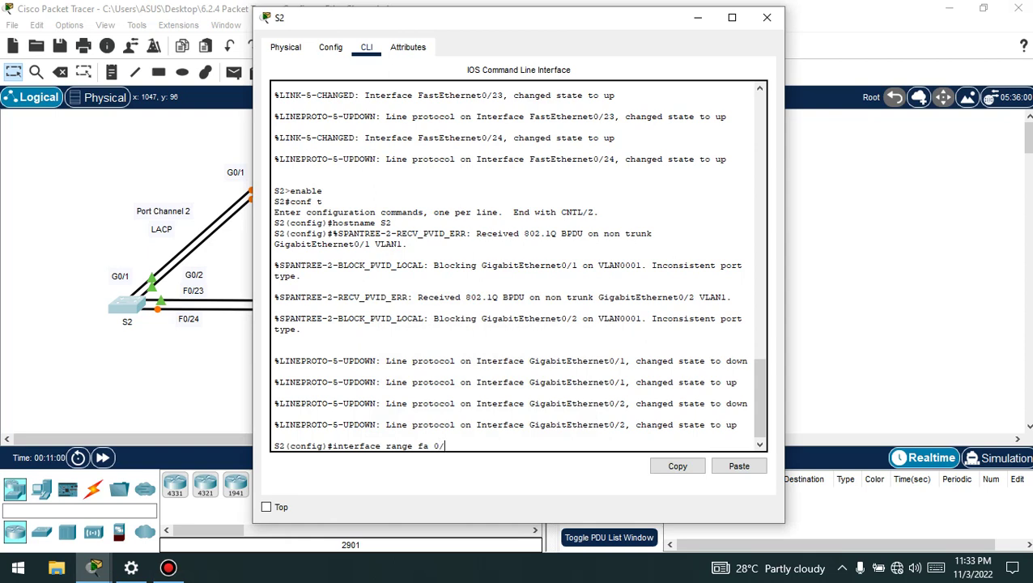
text(23-24, g0/1-2)
key(Return)
text(s)
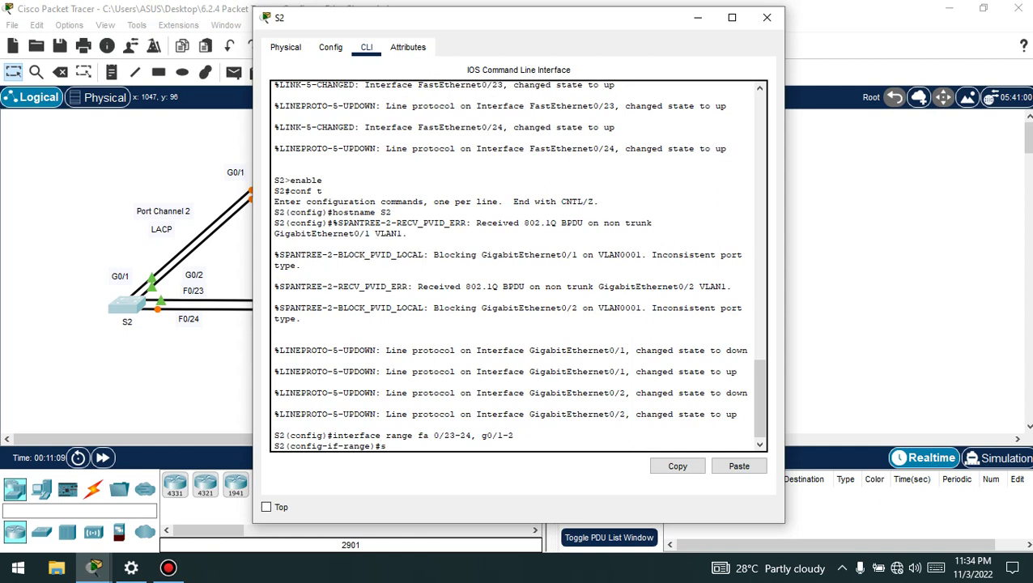
text(witchport mode trunk)
key(Return)
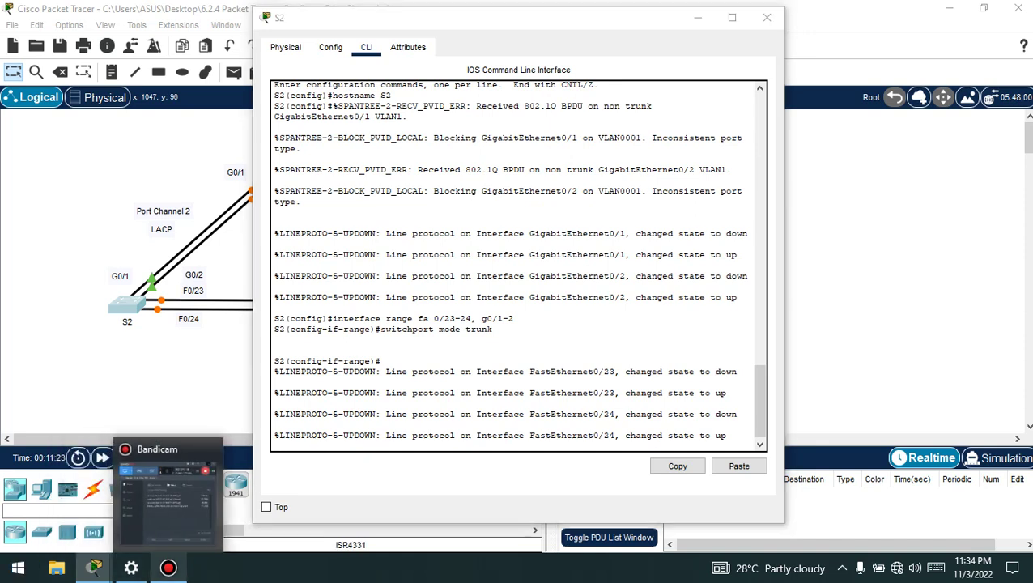
click(169, 568)
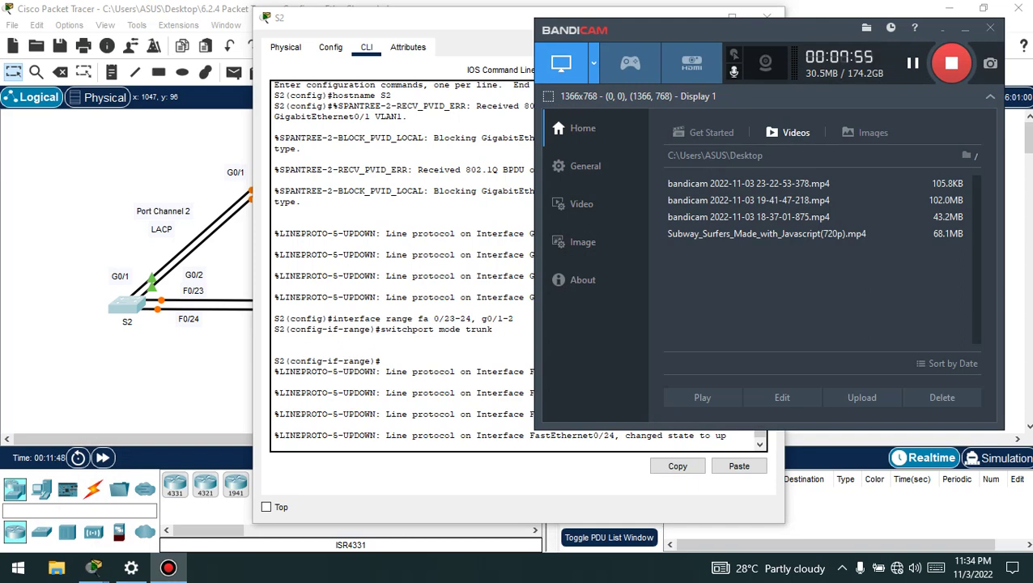
click(966, 27)
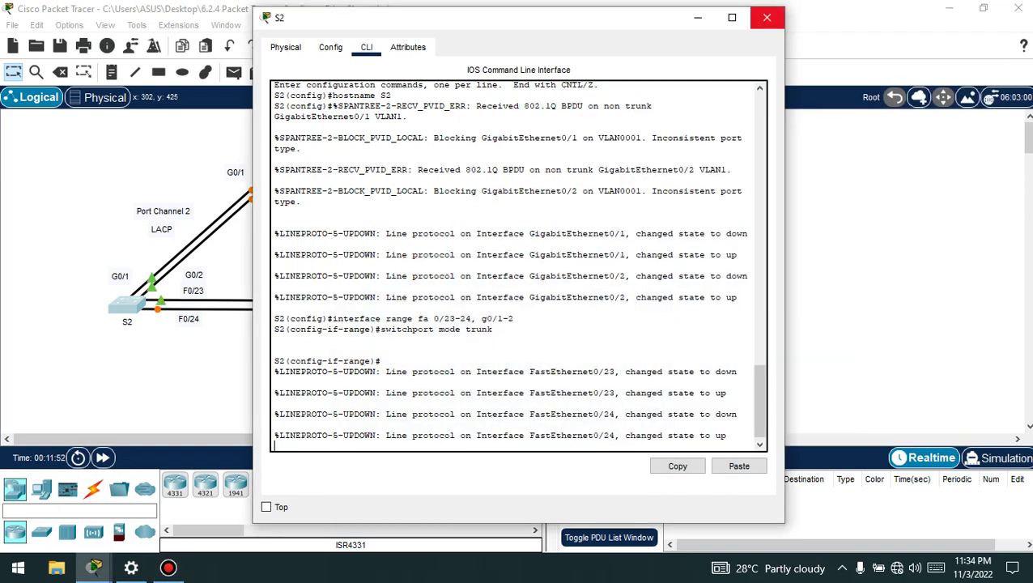
click(767, 17)
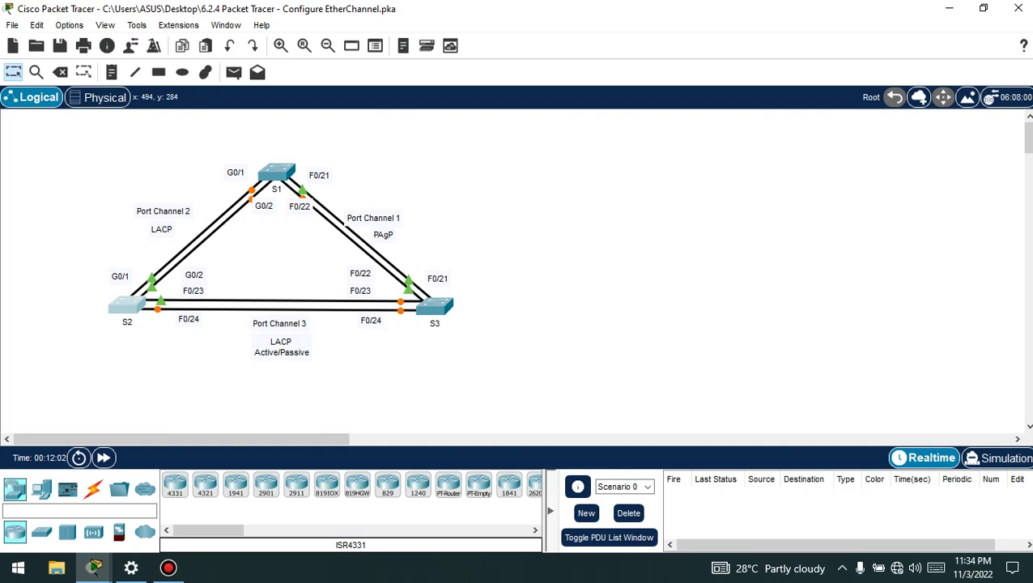
Step: On S3, configure interface range fa 0/21-24 with switchport mode trunk, then close the device window
click(435, 305)
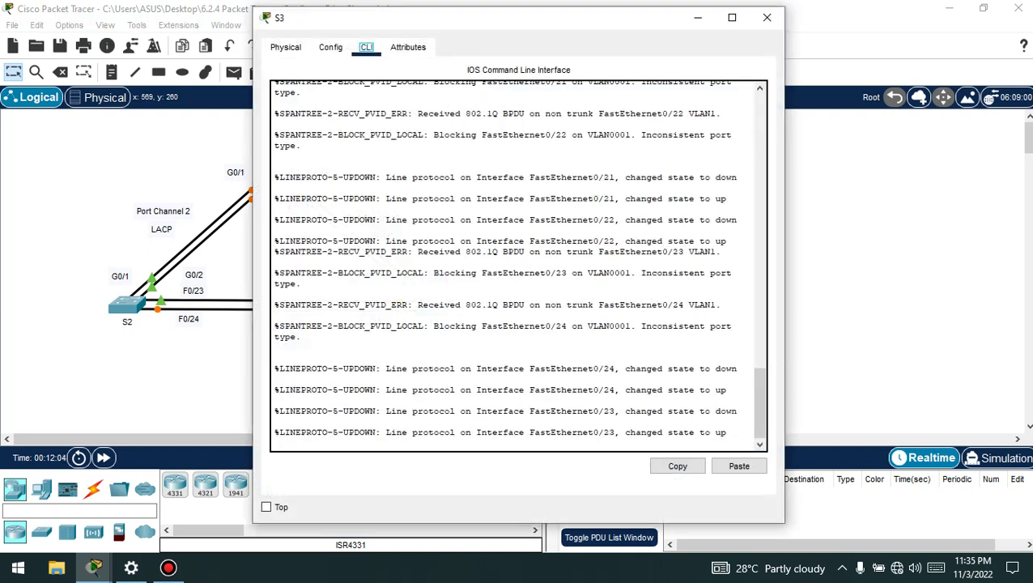
click(275, 442)
key(Return)
text(ig)#i)
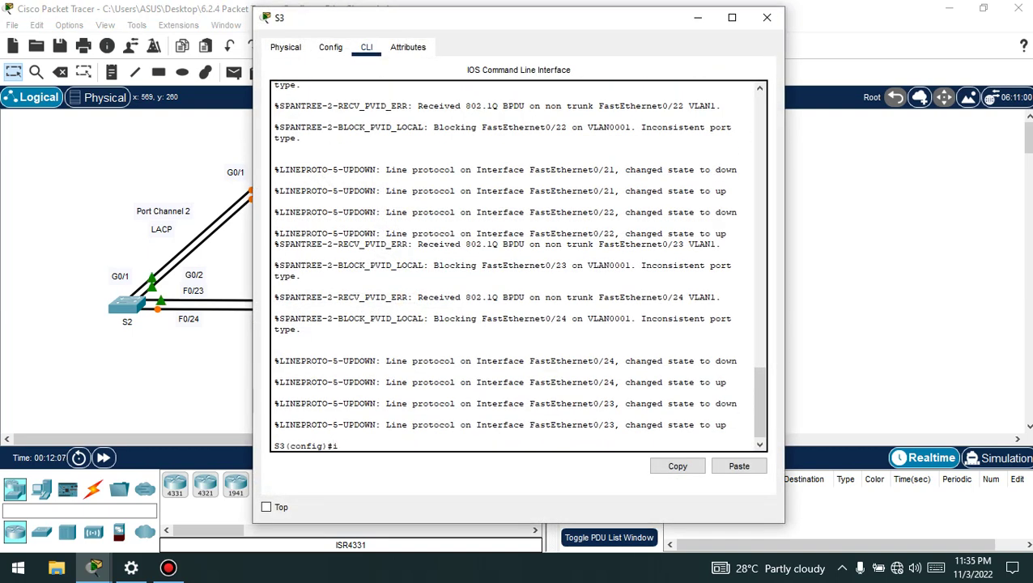
text(nterfa)
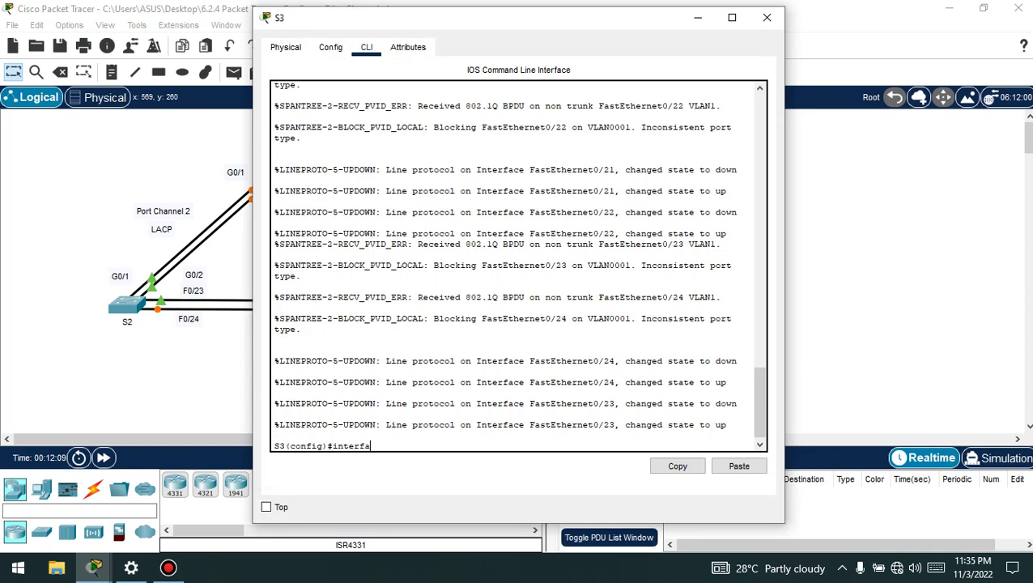
text(ce)
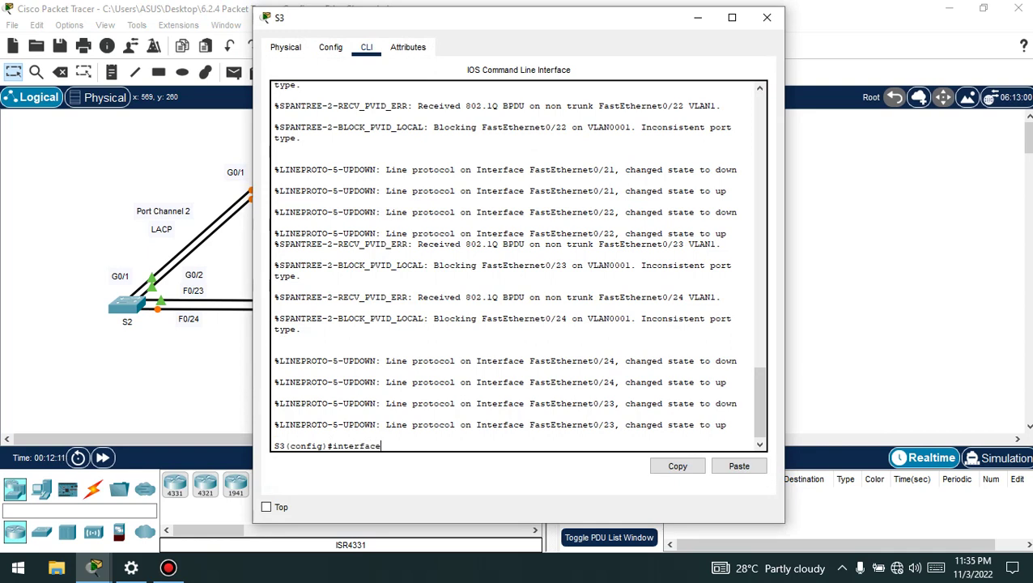
text( ra)
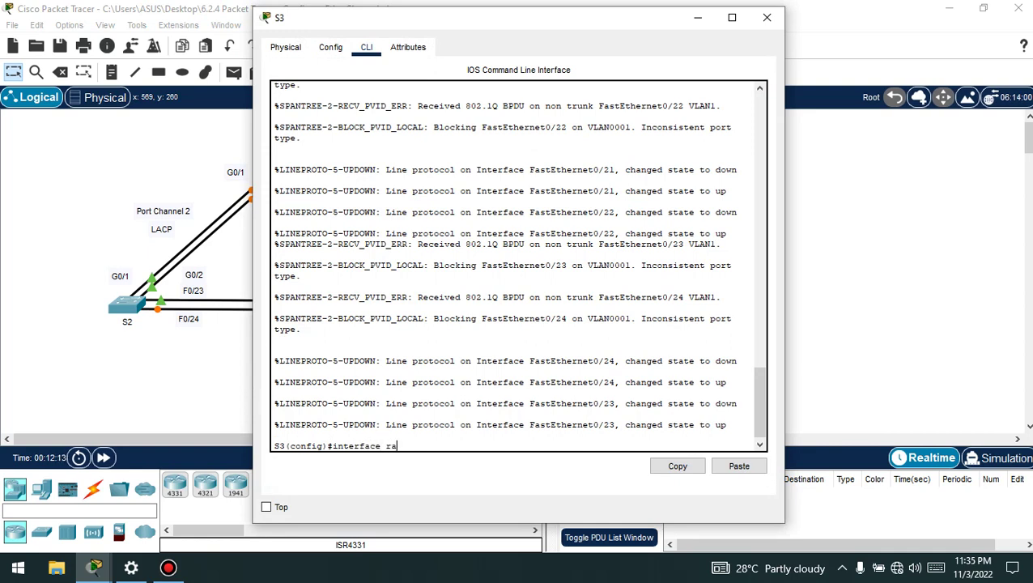
text(nge fa 0/21-24)
key(Return)
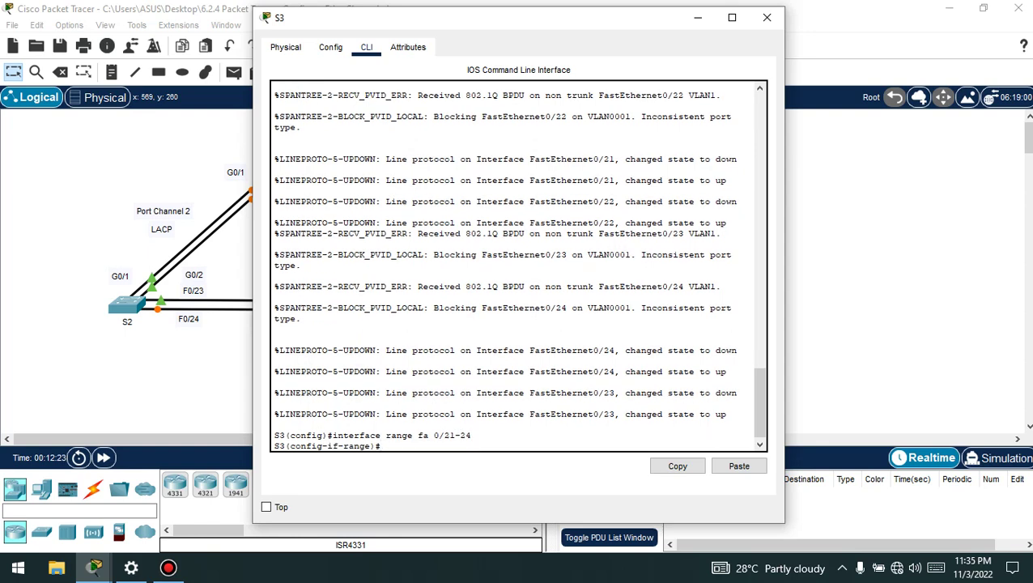
text(switchport mode trun)
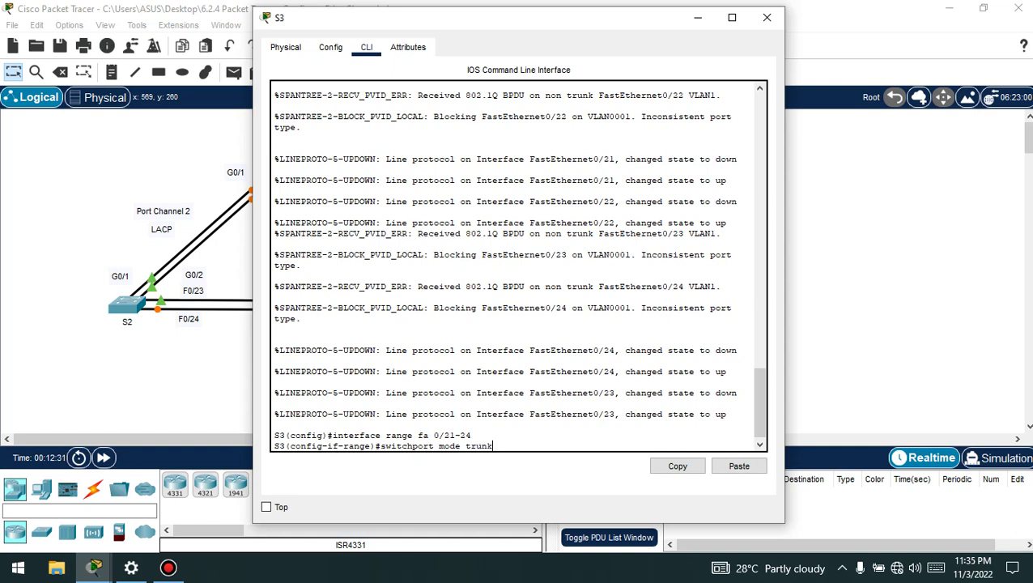
text(k)
key(Return)
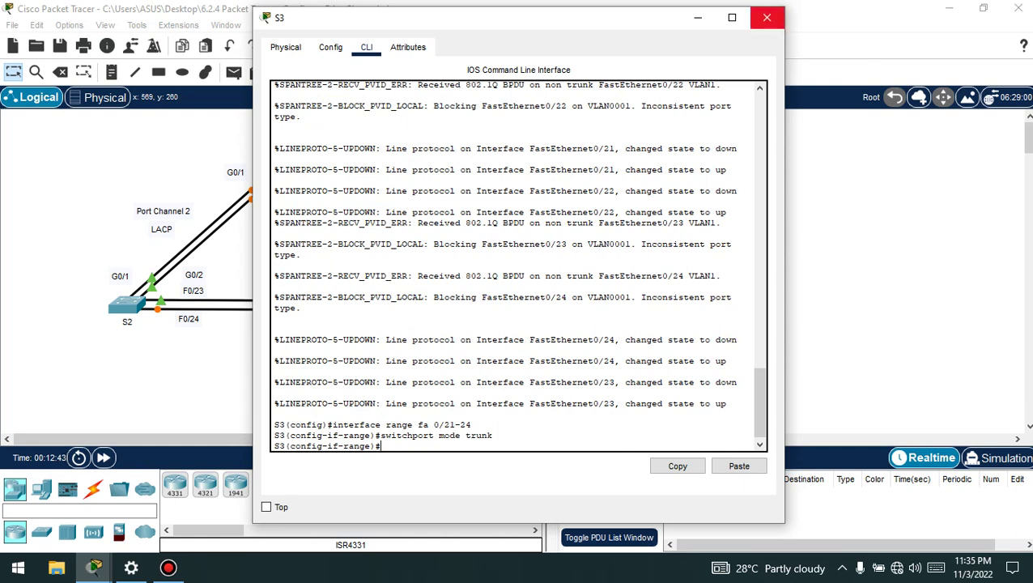
click(767, 17)
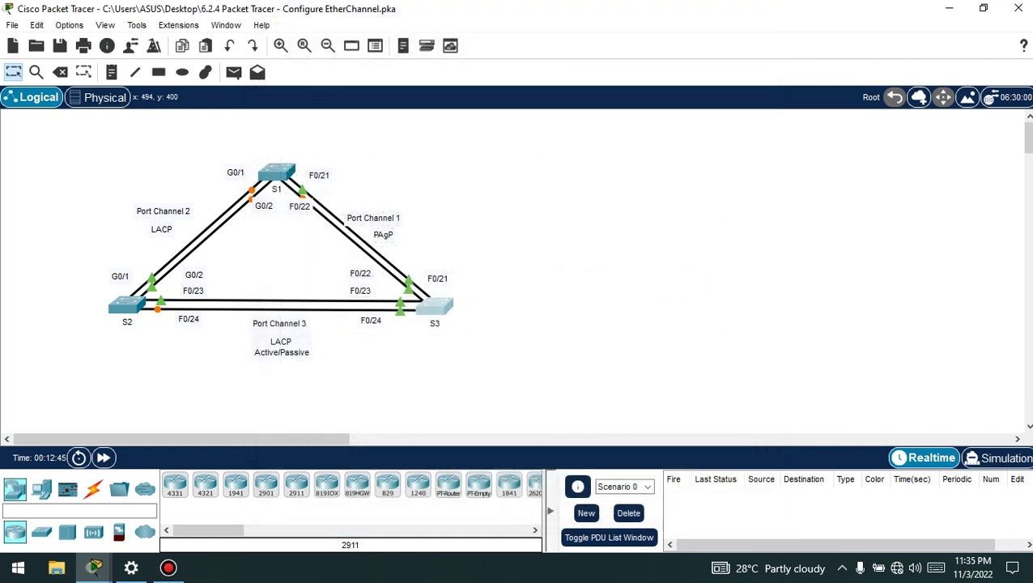
Step: On S1, leave configuration mode with end and run show interface trunk to verify the trunk ports
click(169, 567)
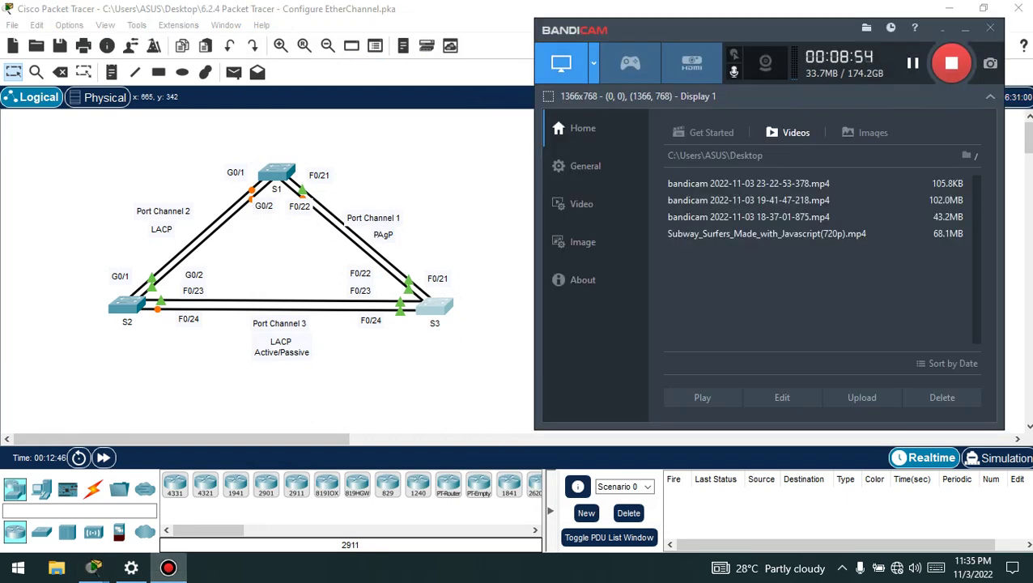
click(966, 28)
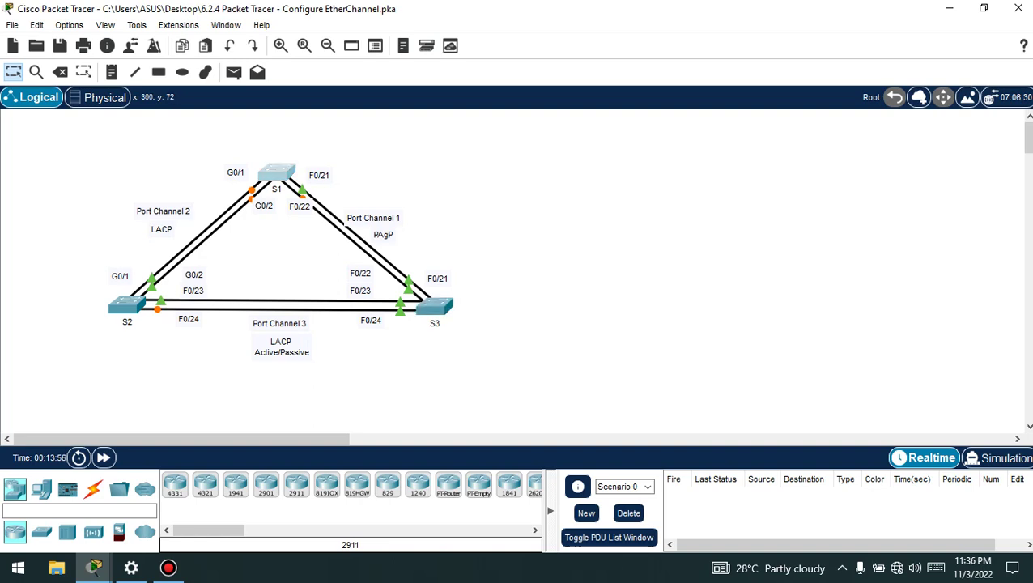
click(276, 172)
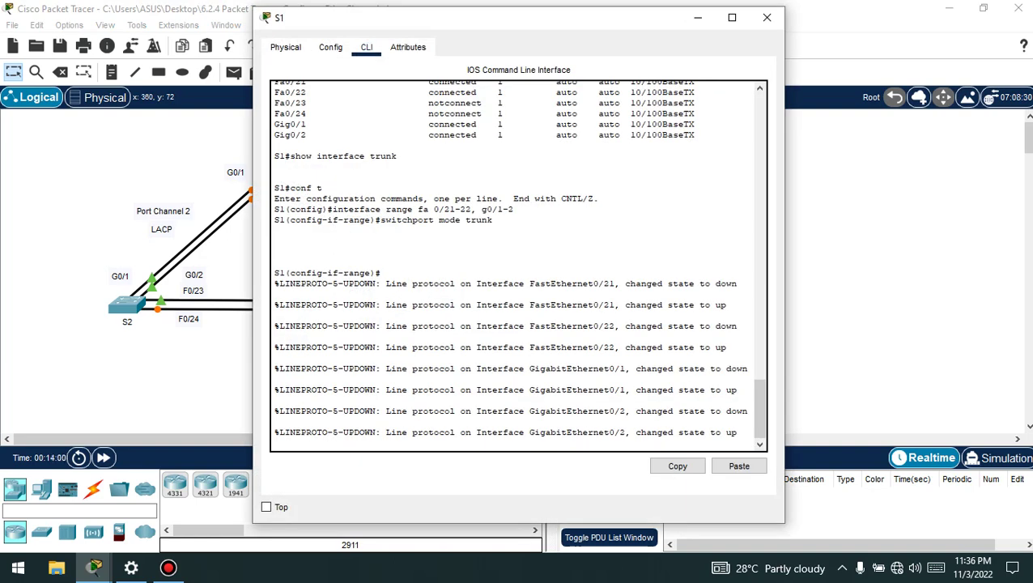
key(Return)
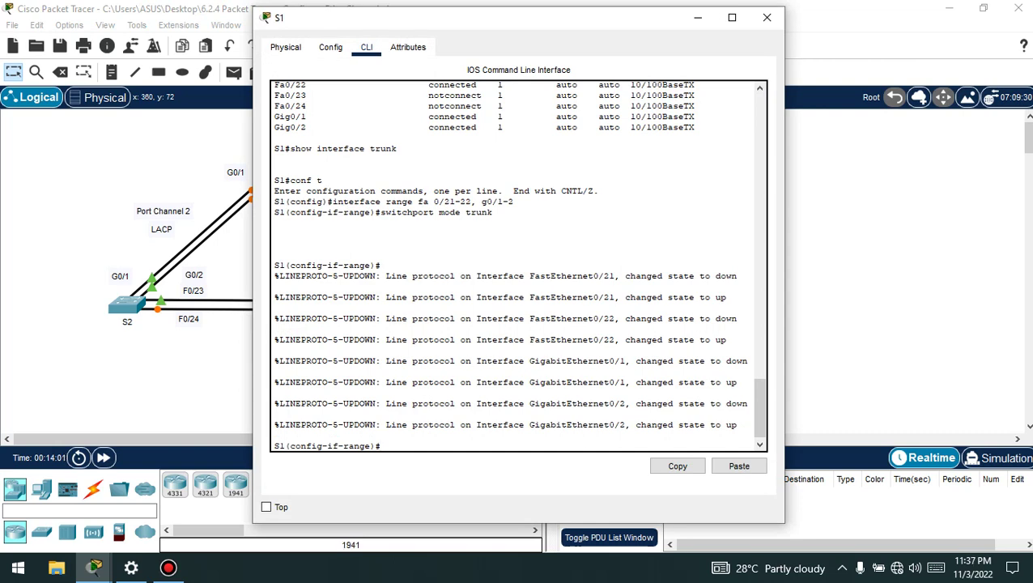
click(168, 568)
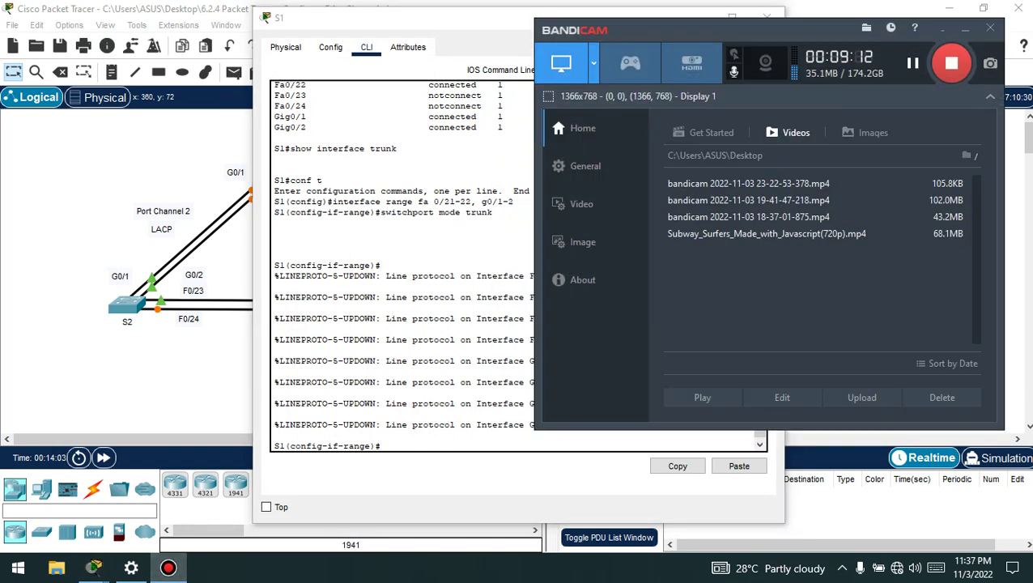
click(94, 567)
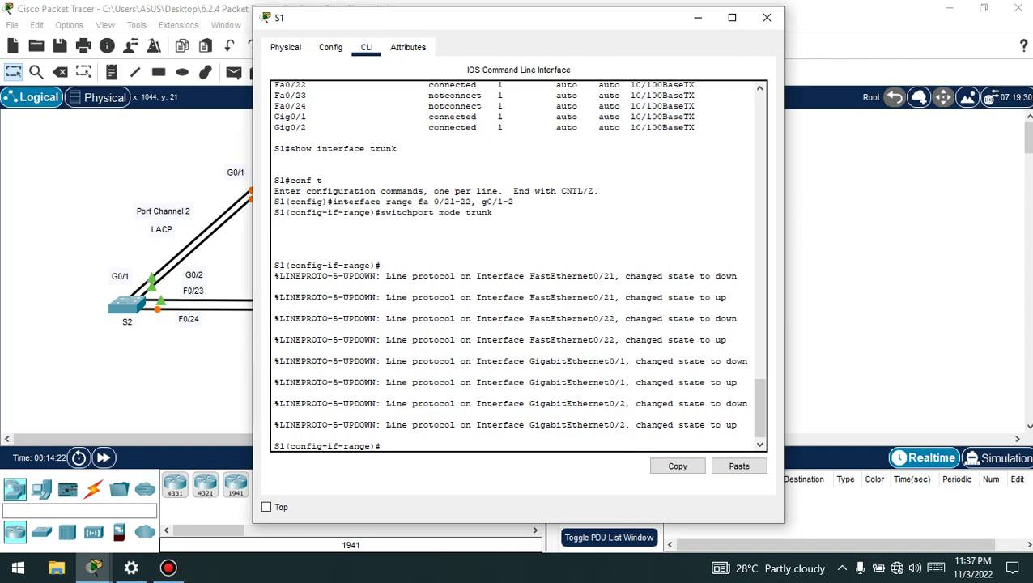
text(show interface trunk)
key(Return)
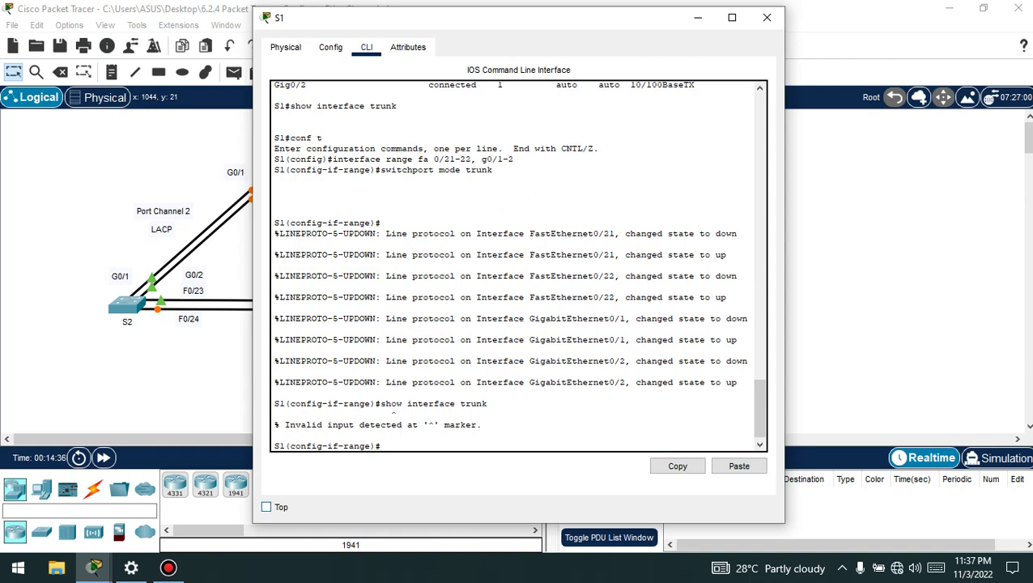
click(169, 567)
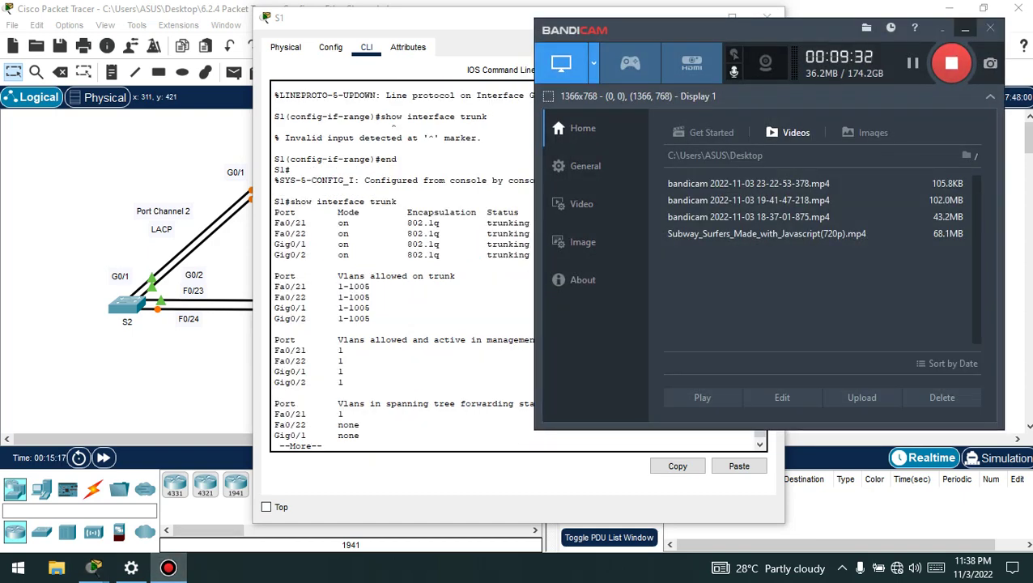
click(94, 567)
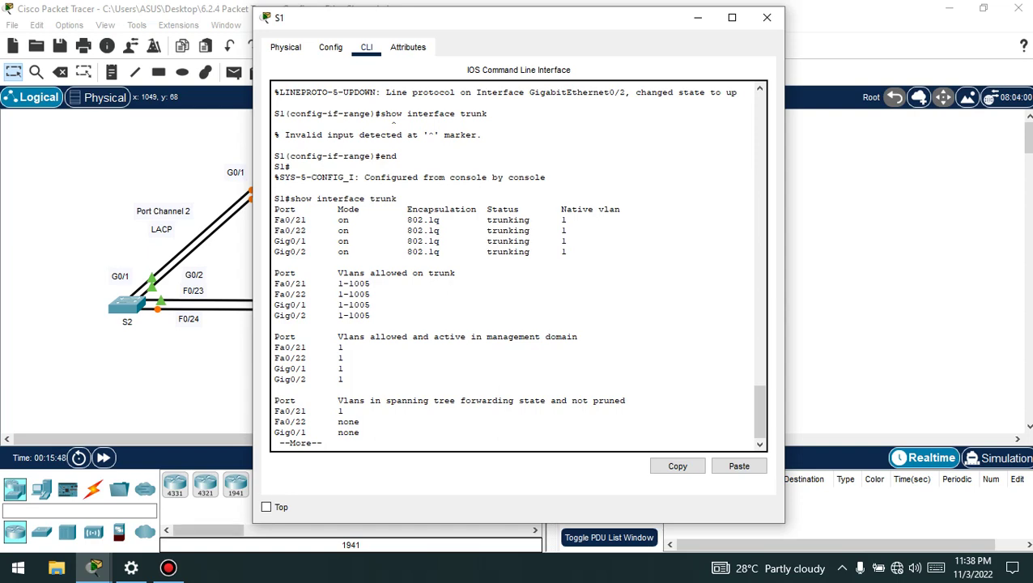
click(169, 567)
right_click(169, 568)
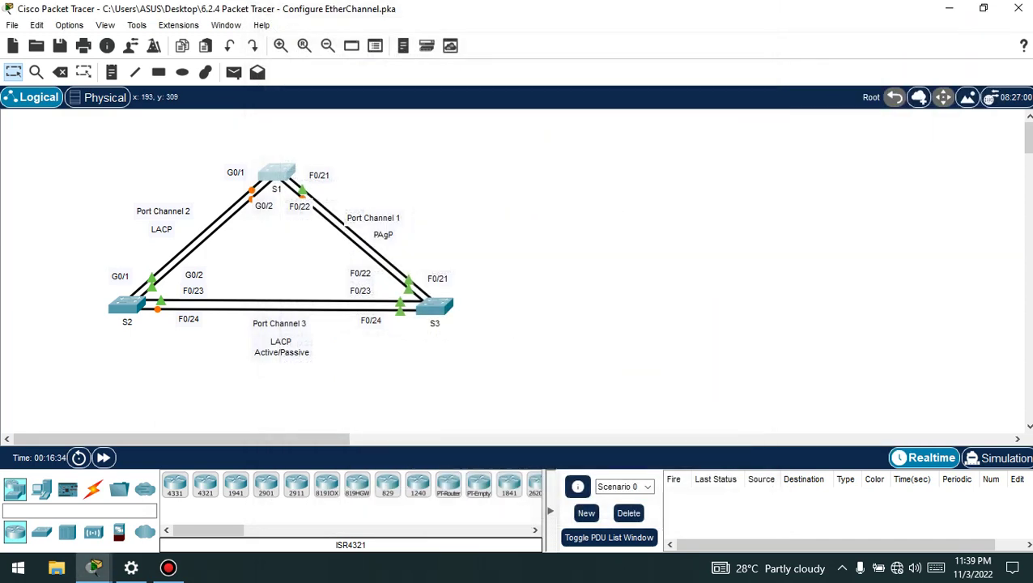
Step: Bring back the PT Activity instructions and read the Part 2 note and Step 1 on configuring Port Channel 1
mouse_move(94, 567)
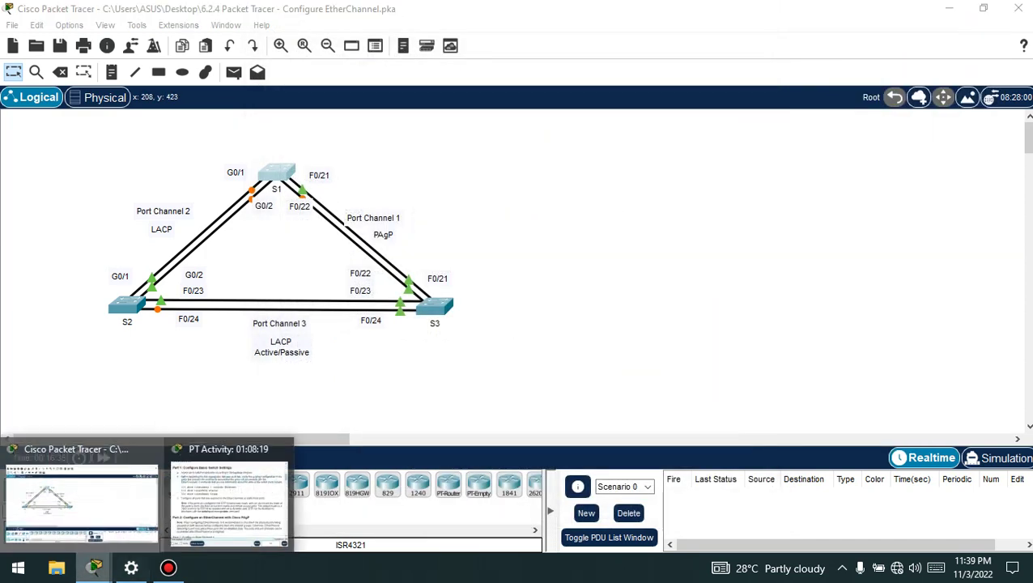
click(231, 495)
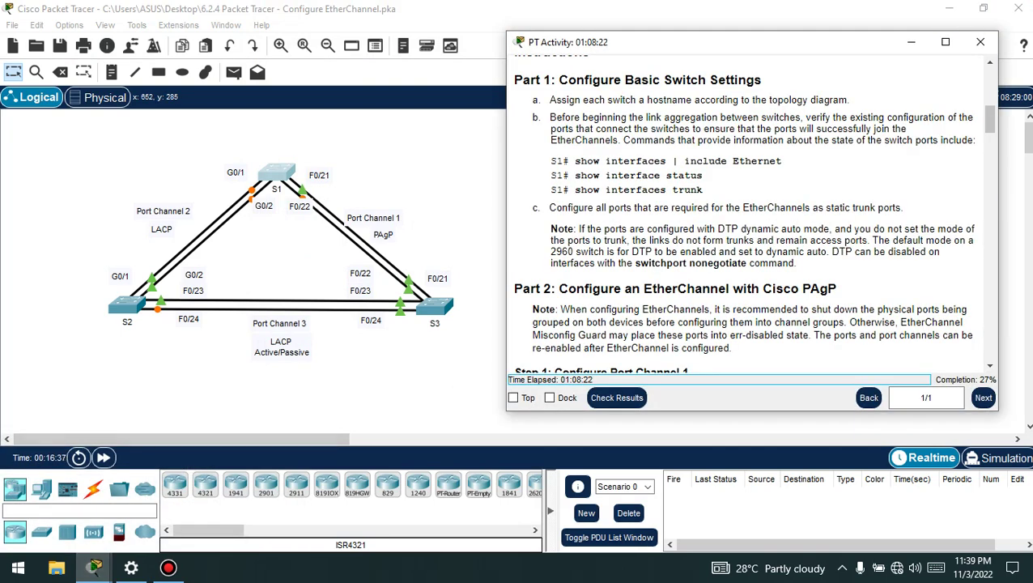
scroll(753, 215, down, 2)
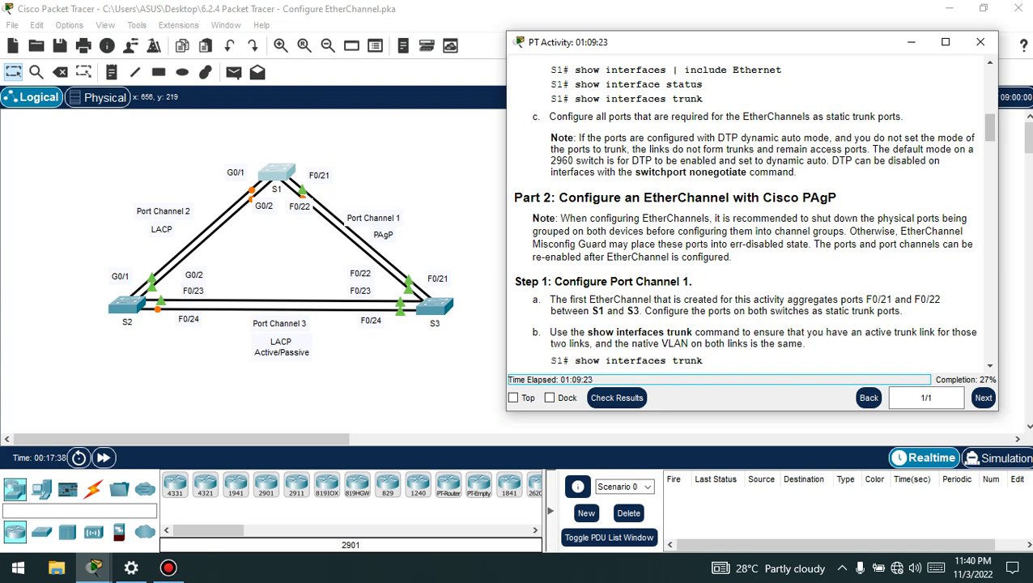
click(911, 41)
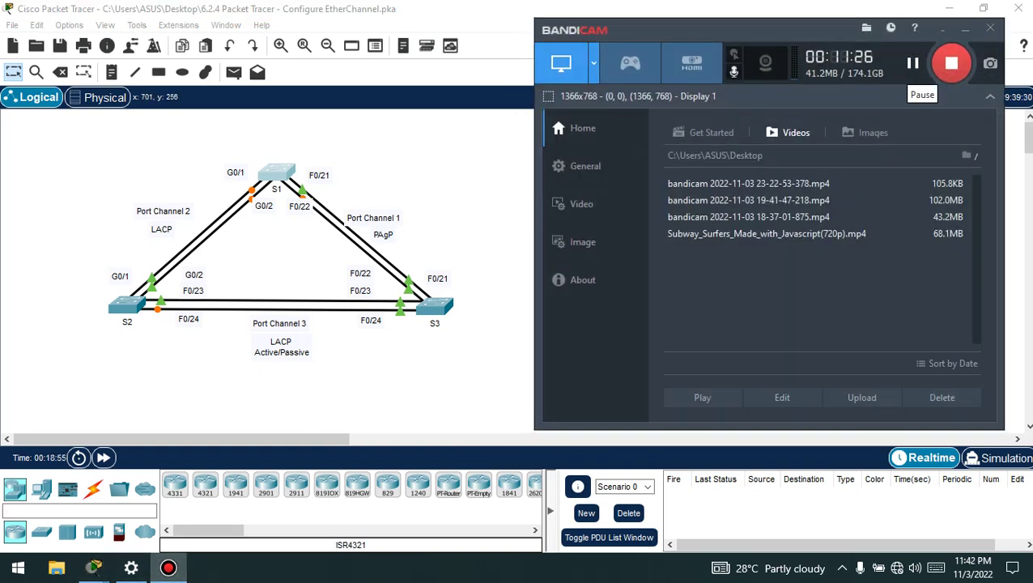
click(966, 28)
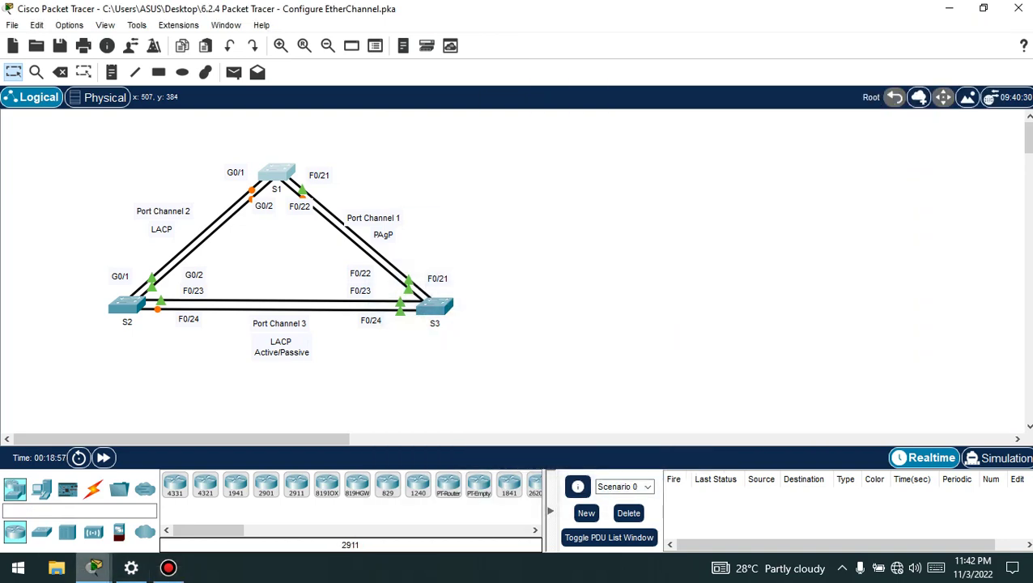
mouse_move(94, 567)
click(229, 503)
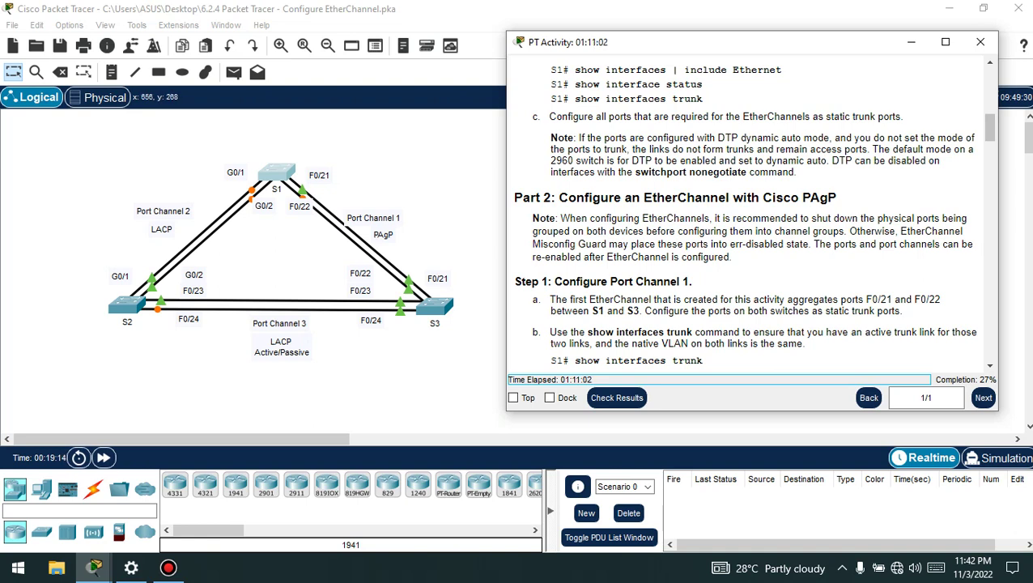
Step: Read Part 2 Step 1 of the activity instructions up to the show interfaces trunk example and the start of item c
scroll(745, 215, down, 1)
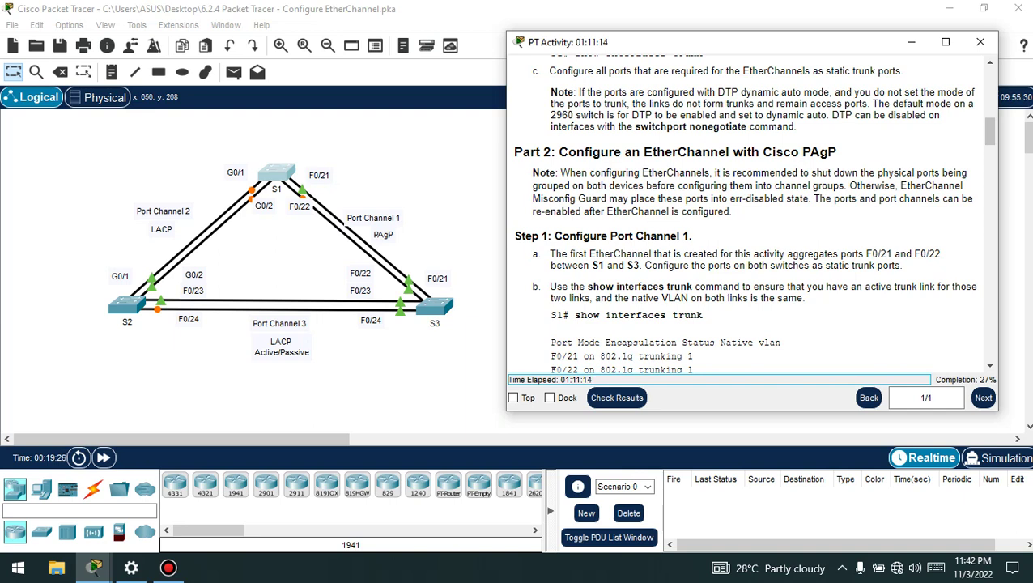
scroll(753, 214, down, 1)
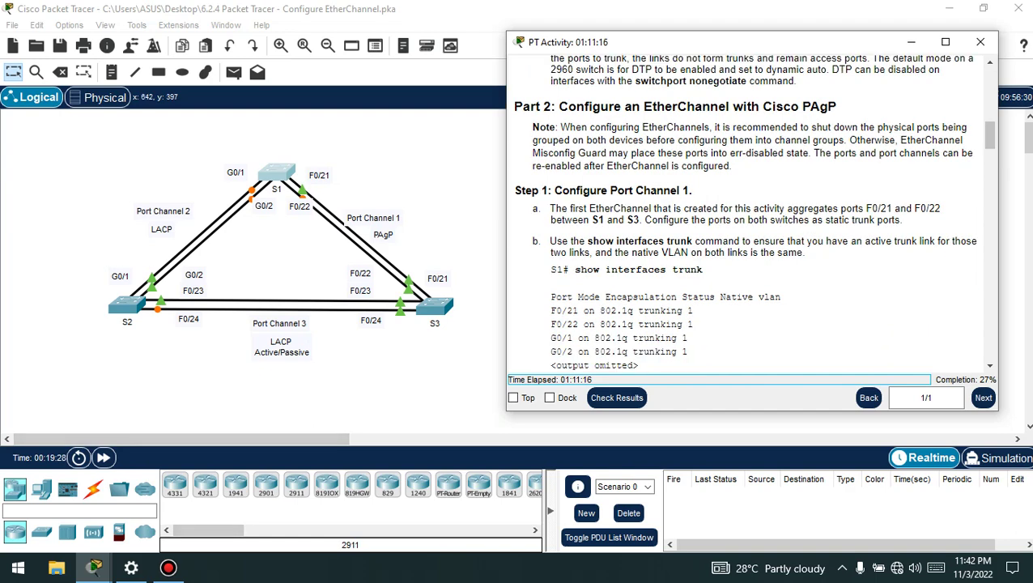
scroll(753, 215, down, 1)
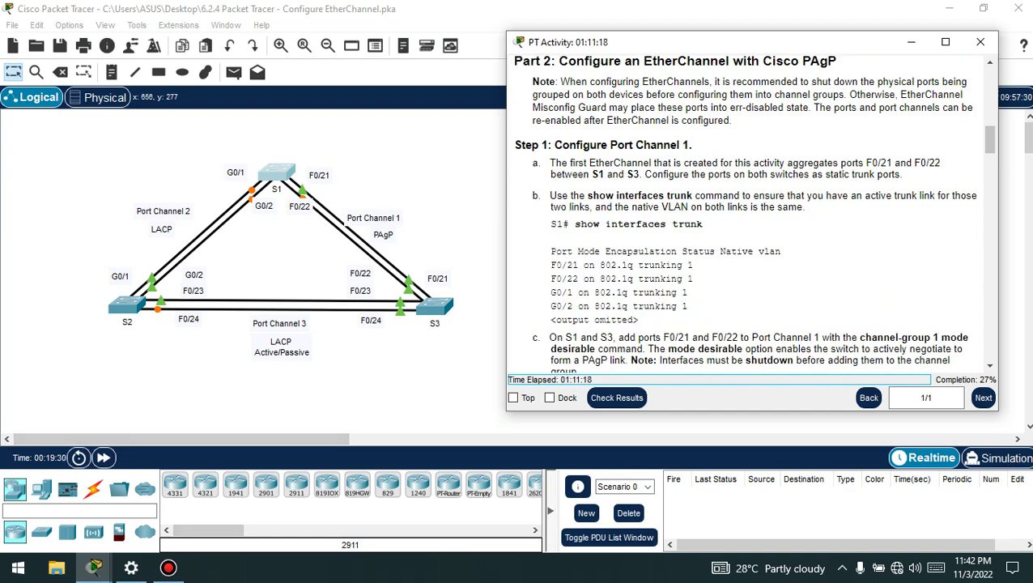
click(169, 568)
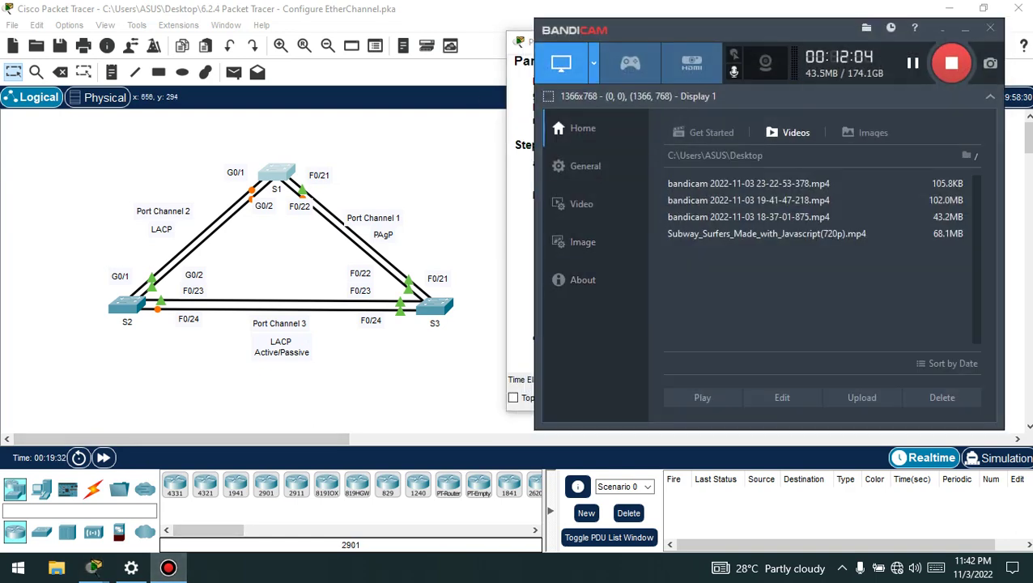
click(965, 29)
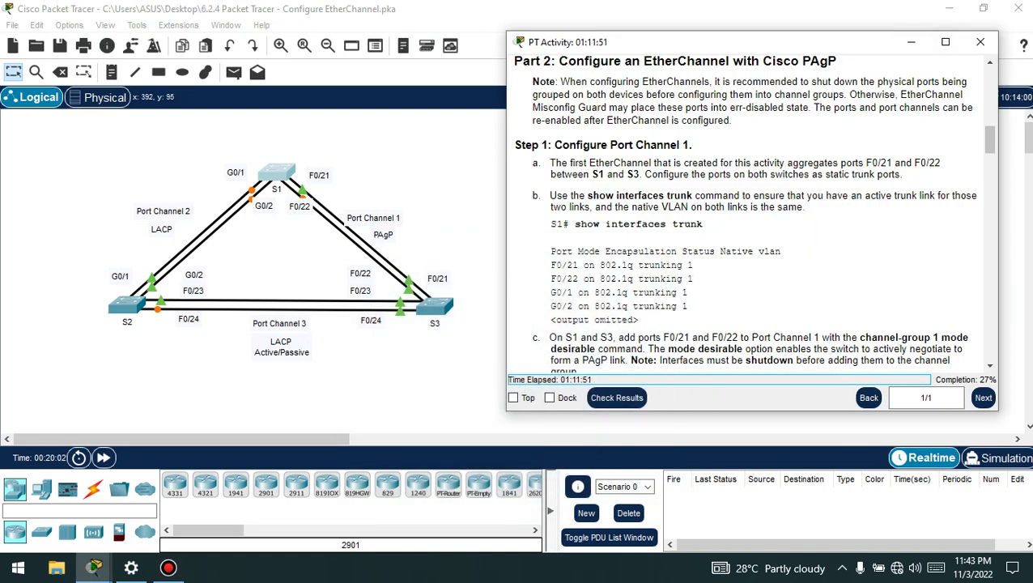
Step: Review the show interface trunk output in S1's CLI, then close the device window
click(284, 174)
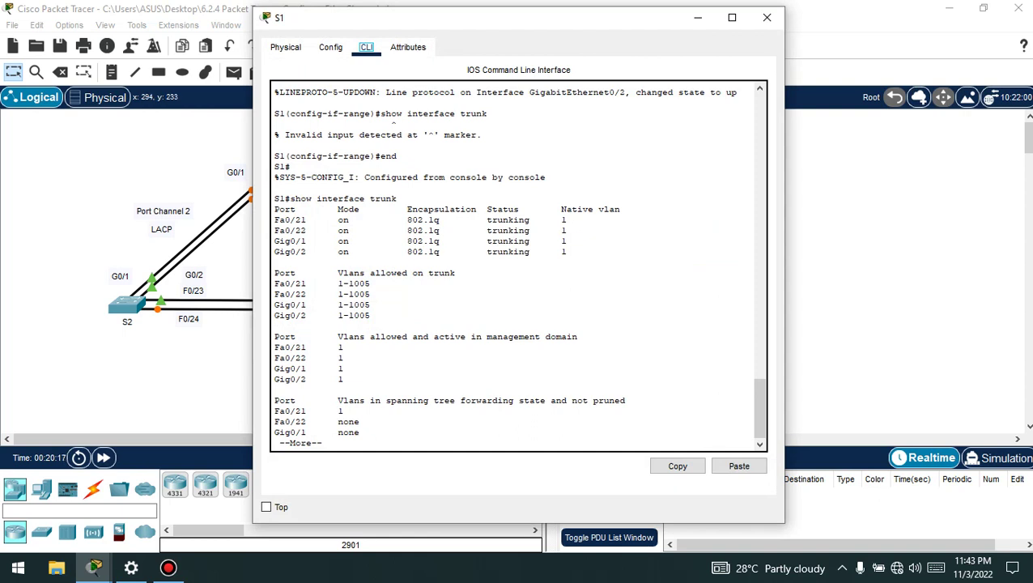
drag(278, 209, 344, 410)
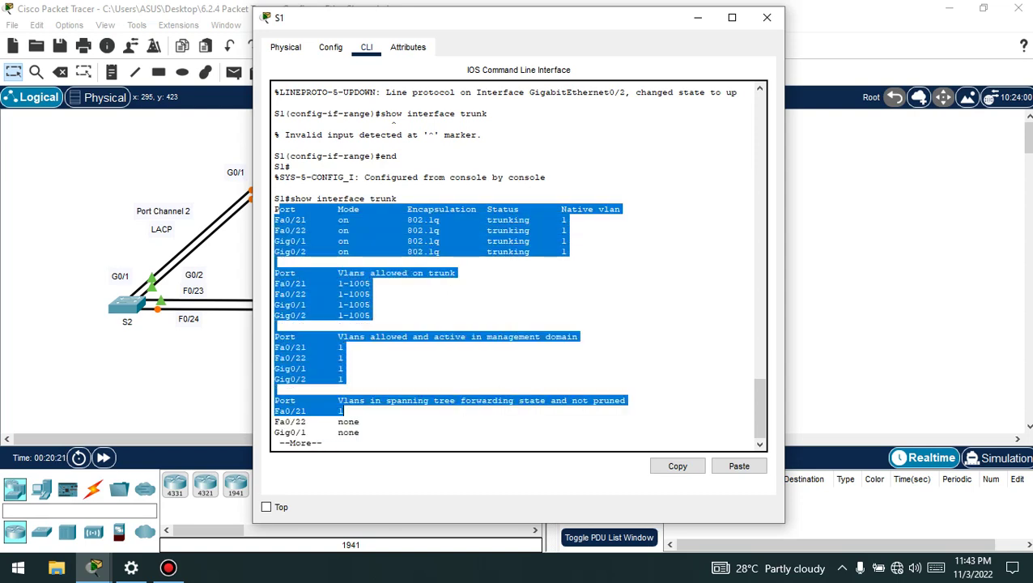
click(274, 325)
click(168, 568)
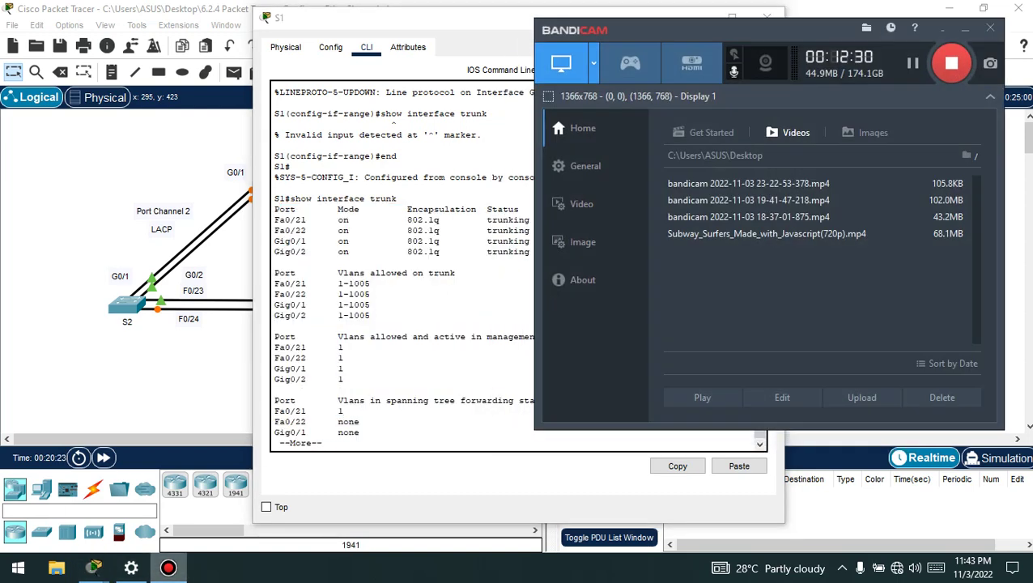
right_click(168, 568)
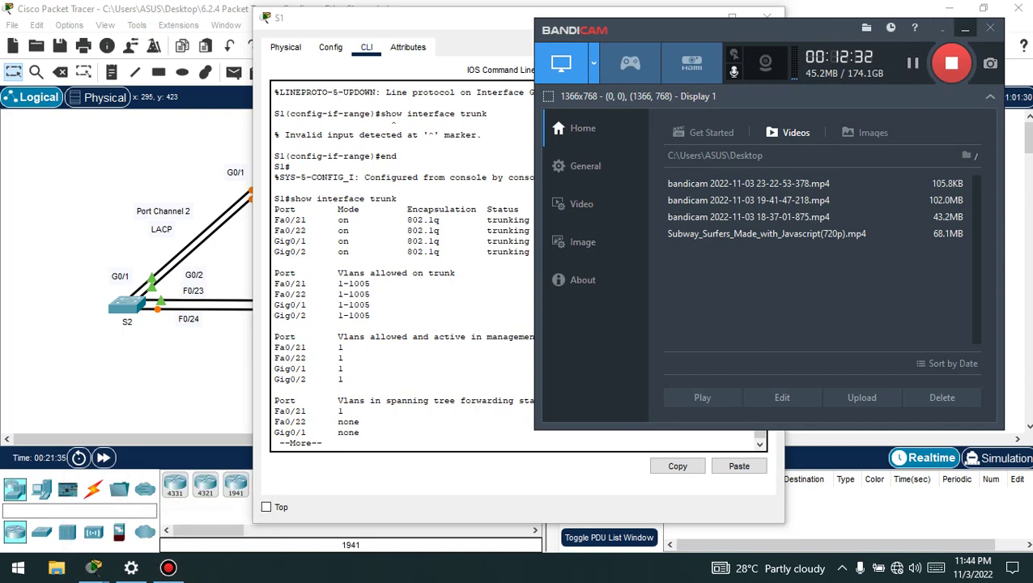
click(965, 28)
click(767, 17)
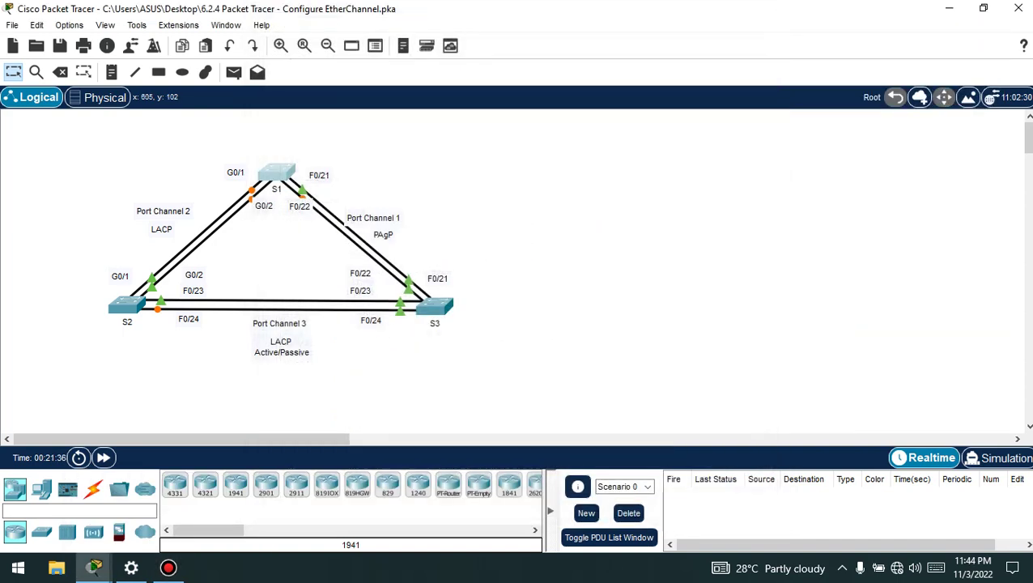
Step: Bring back the PT Activity instructions and read items c and d on the channel-group and port-channel commands
mouse_move(93, 567)
click(231, 502)
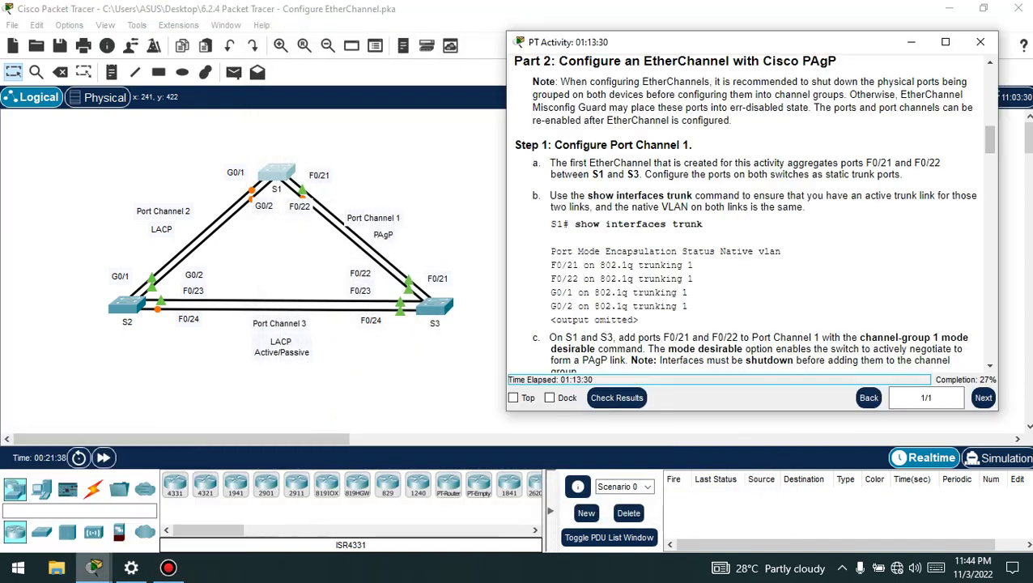
scroll(751, 211, down, 1)
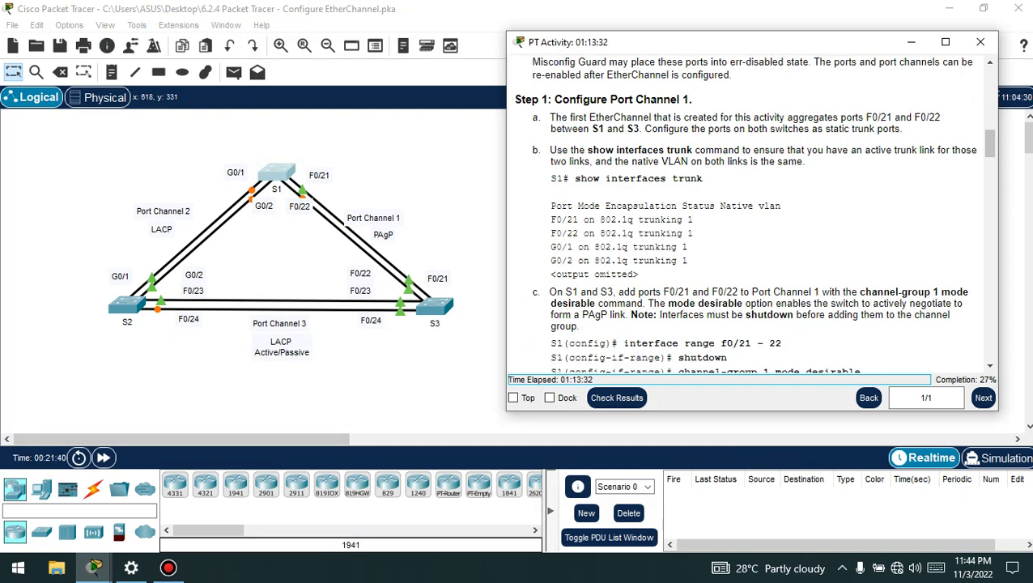
scroll(753, 215, down, 1)
scroll(753, 215, down, 1)
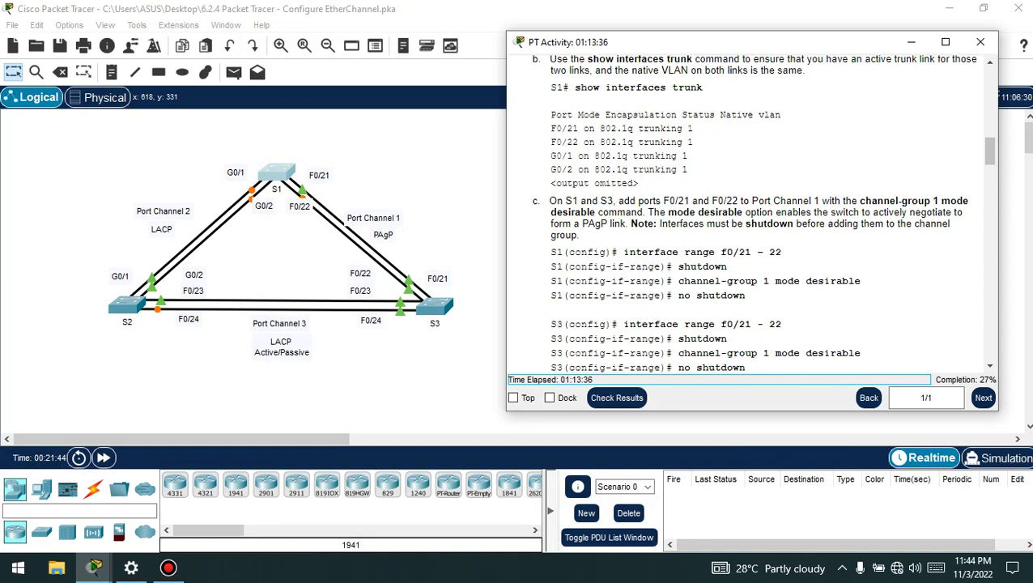
scroll(753, 215, down, 1)
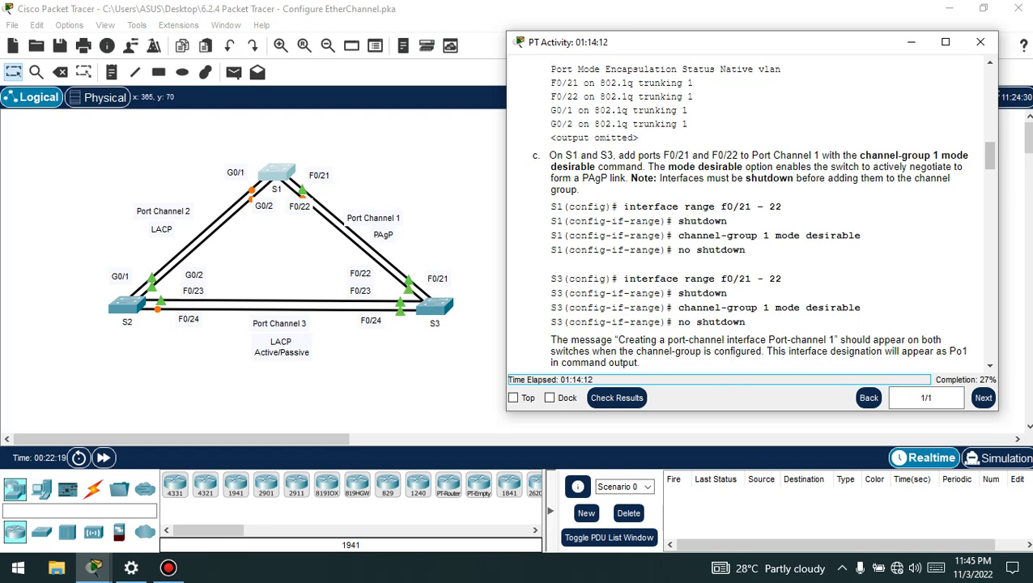
scroll(761, 215, down, 1)
scroll(761, 215, down, 1)
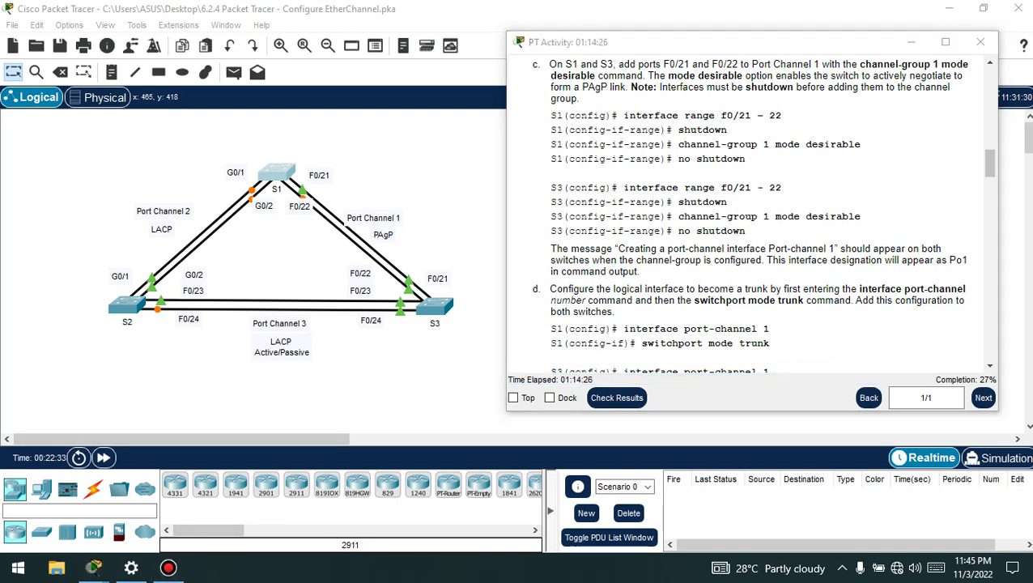
click(169, 568)
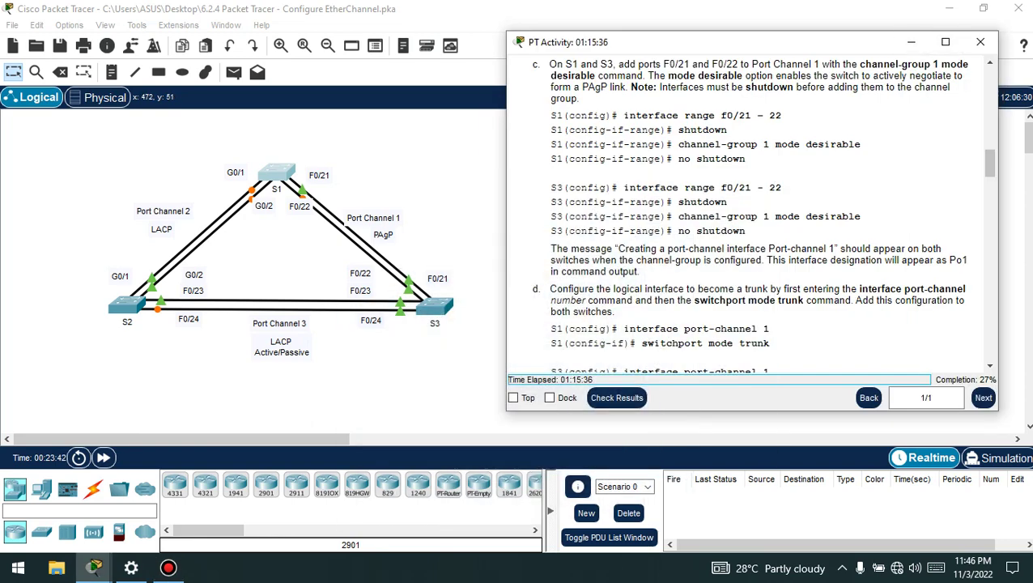
Step: Reopen S1's CLI, page past the remaining trunk output and enter global configuration mode with conf t
click(276, 171)
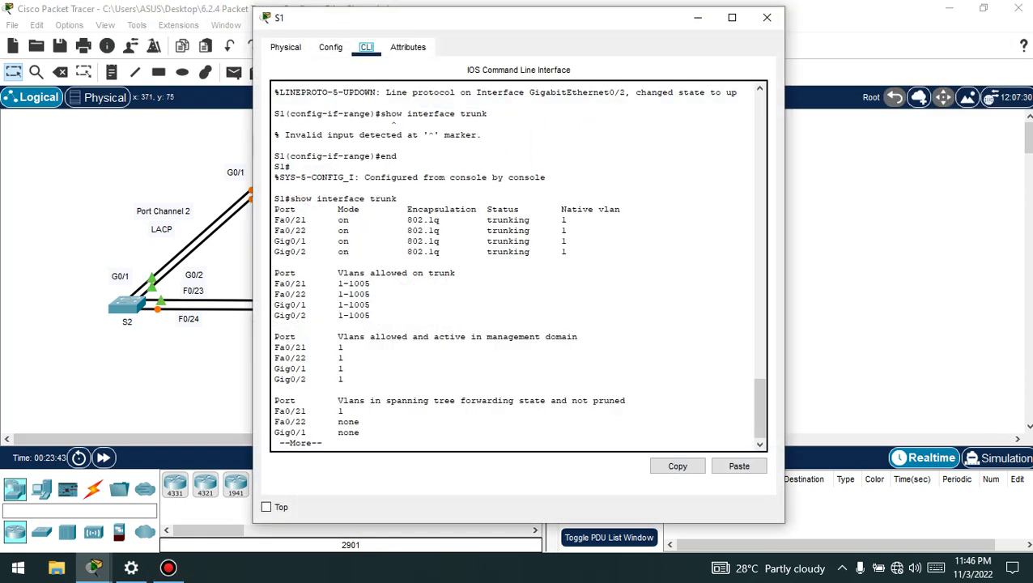
key(space)
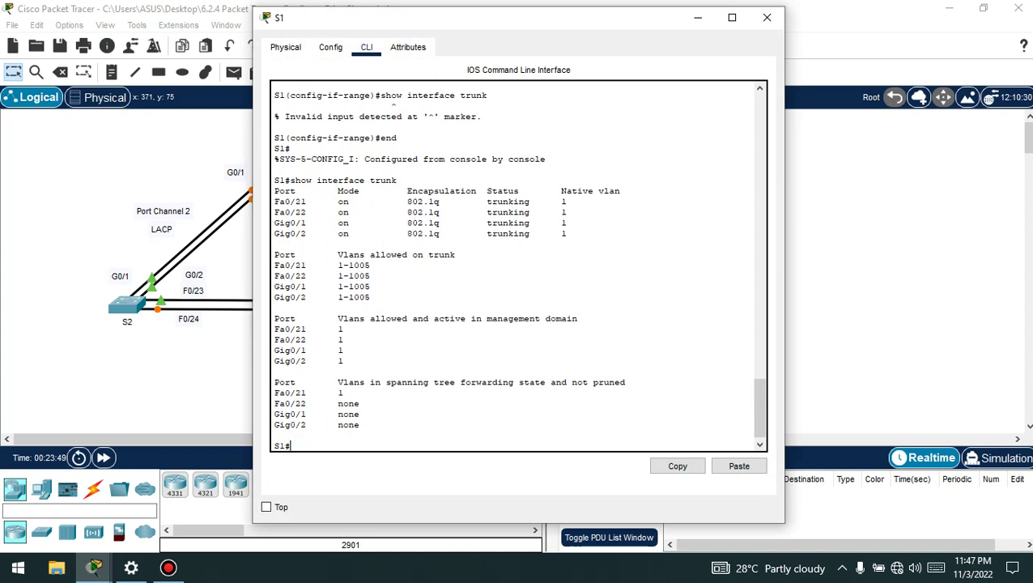
text(c)
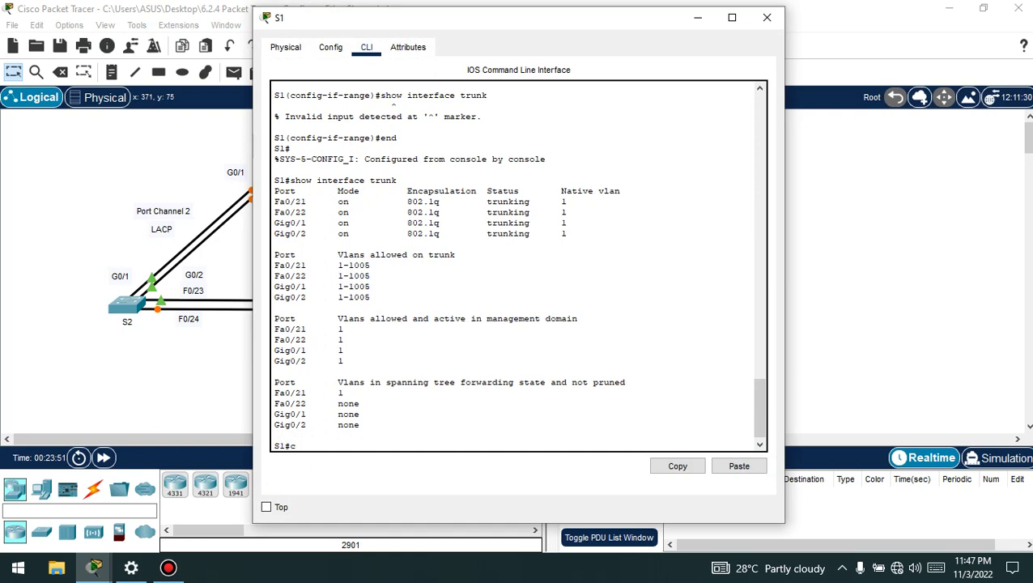
key(BackSpace)
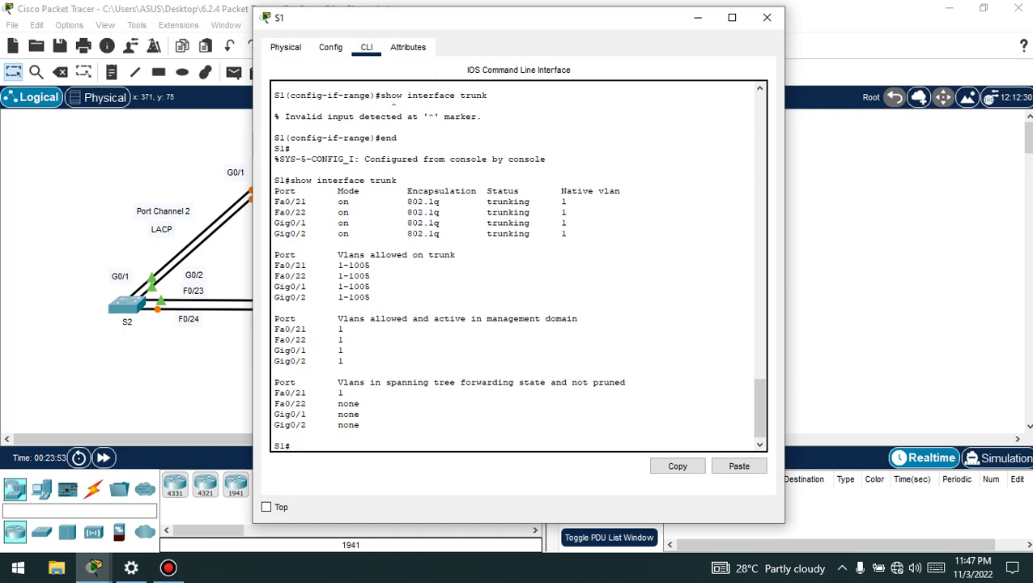
click(168, 568)
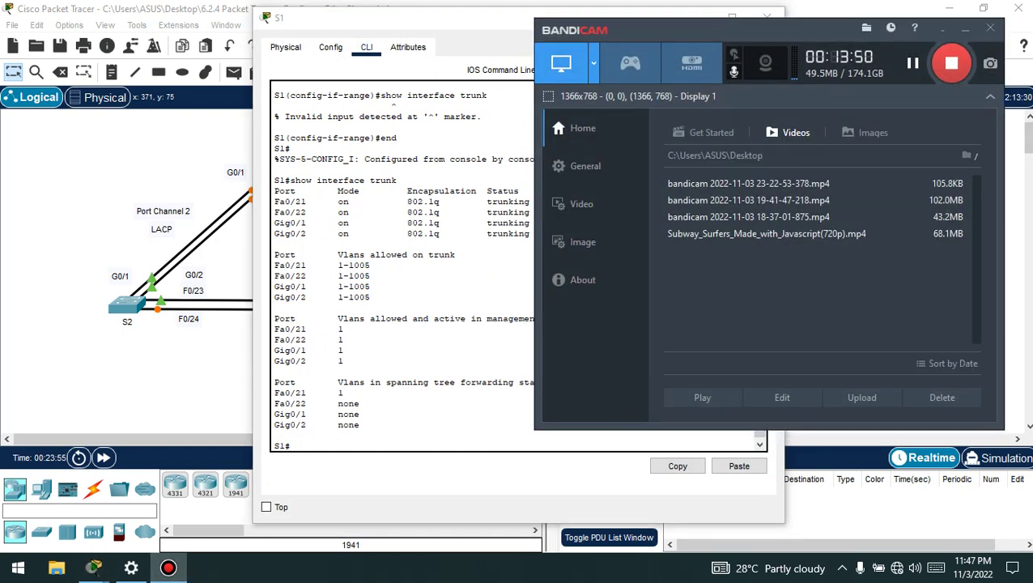
click(966, 28)
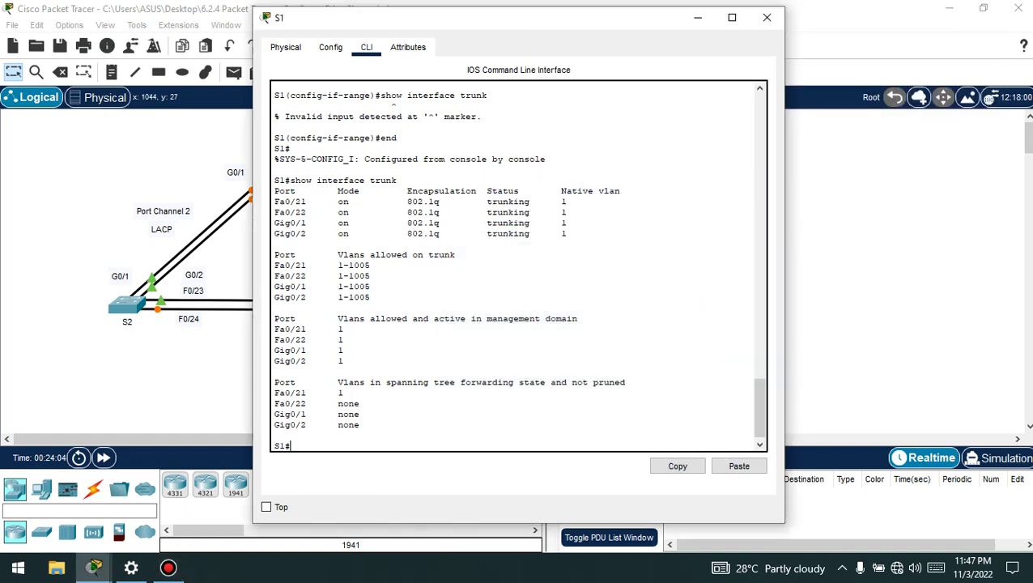
text(conf t)
key(Return)
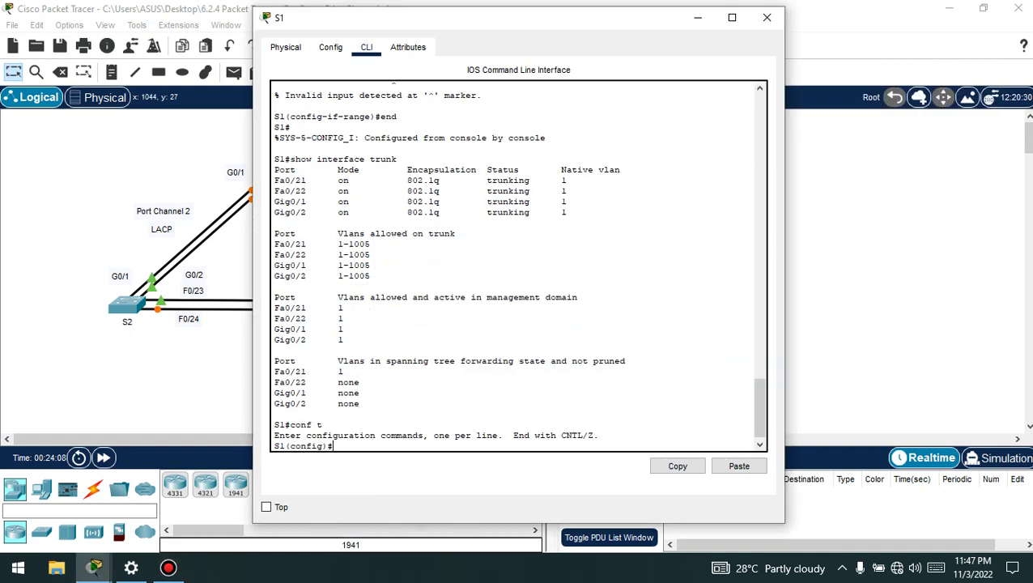
Step: On S1, enter interface range fa 0/21-22 and disable the ports with shutdown
text(interface range fa 0/21-22)
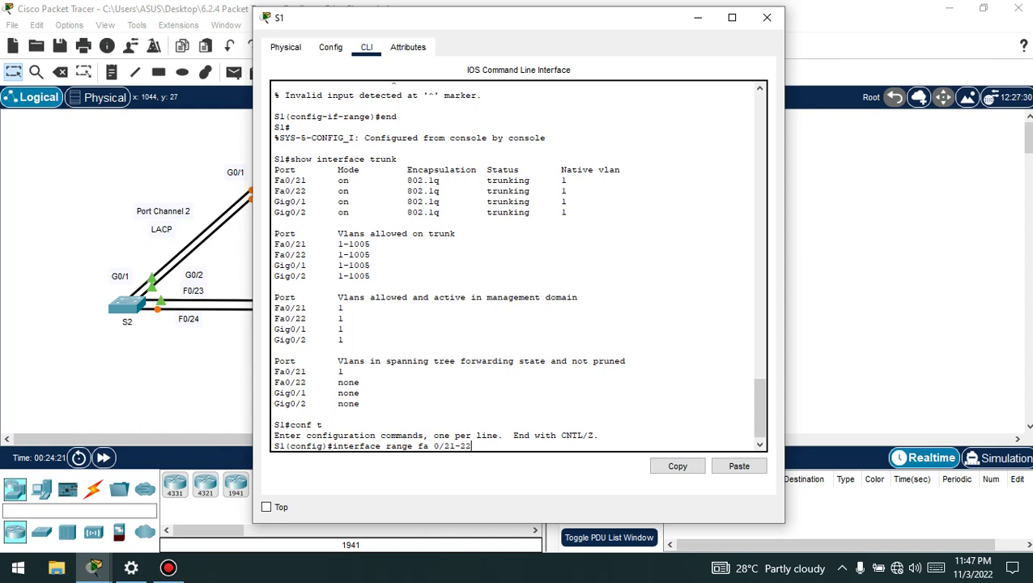
key(Return)
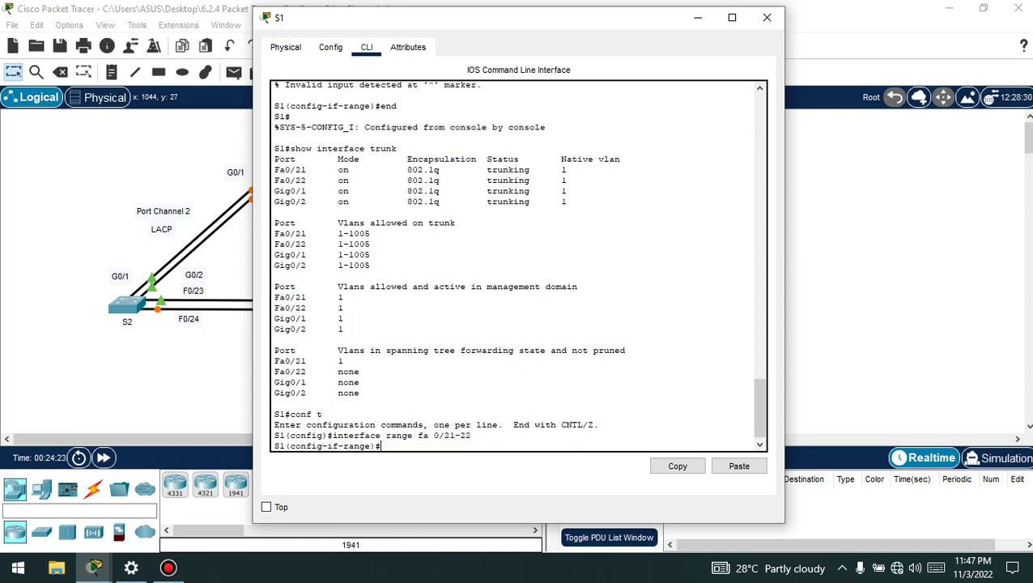
text(shutdown)
click(169, 566)
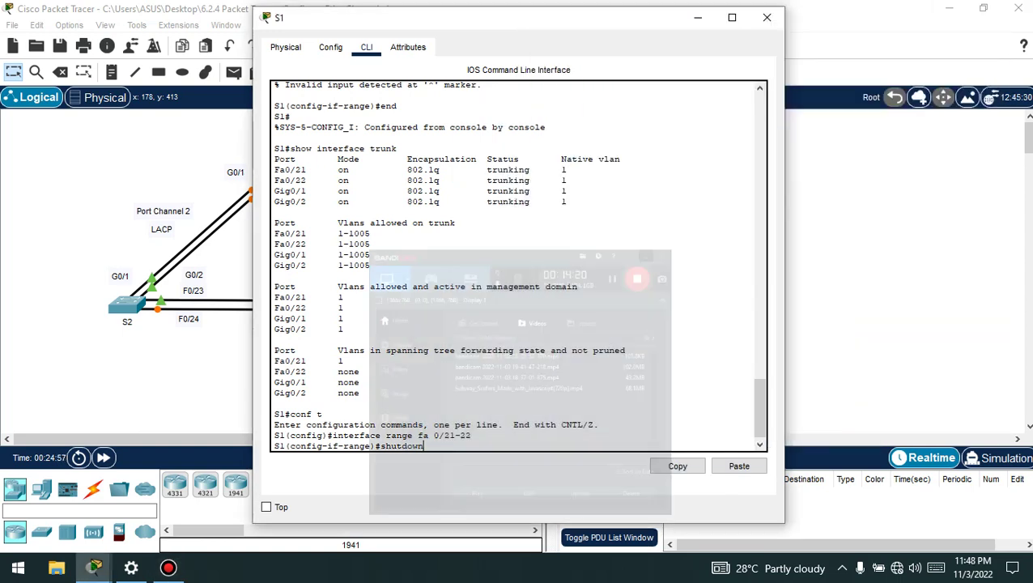
click(966, 28)
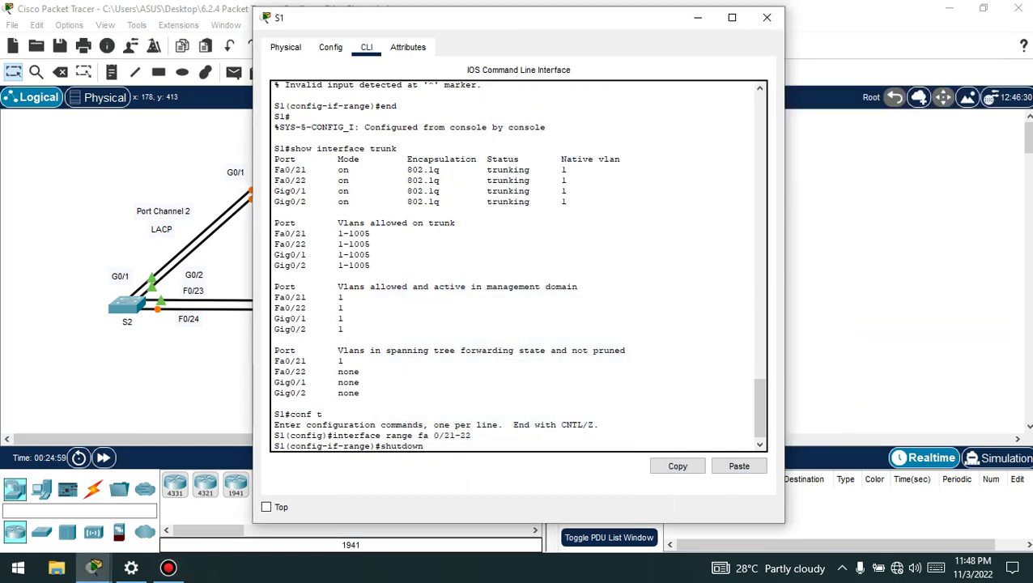
key(Return)
key(Return)
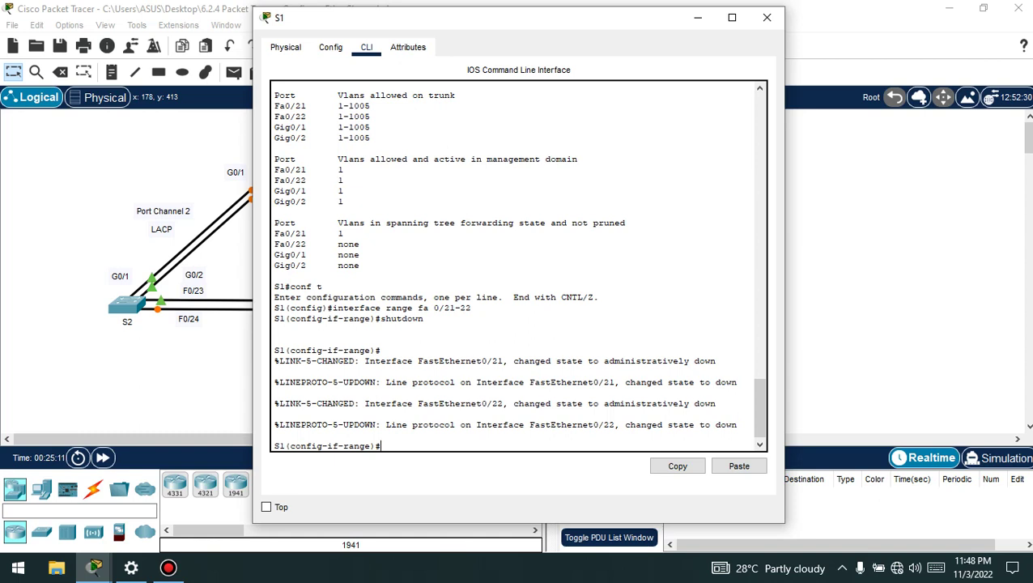
Step: Add the selected S1 ports to Port Channel 1 with channel-group 1 mode desirable
text(chann)
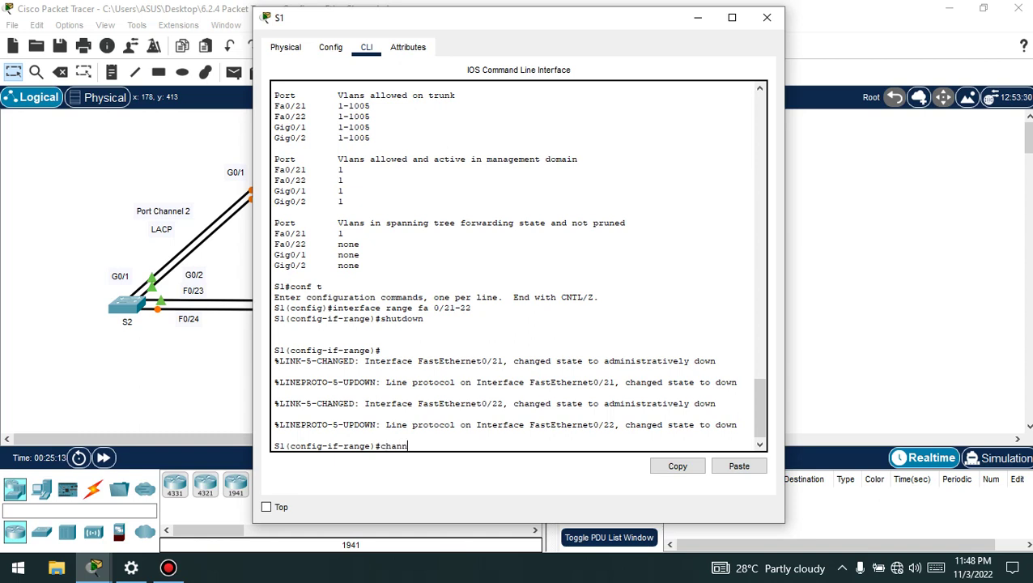
text(el-group 1 mode desirable)
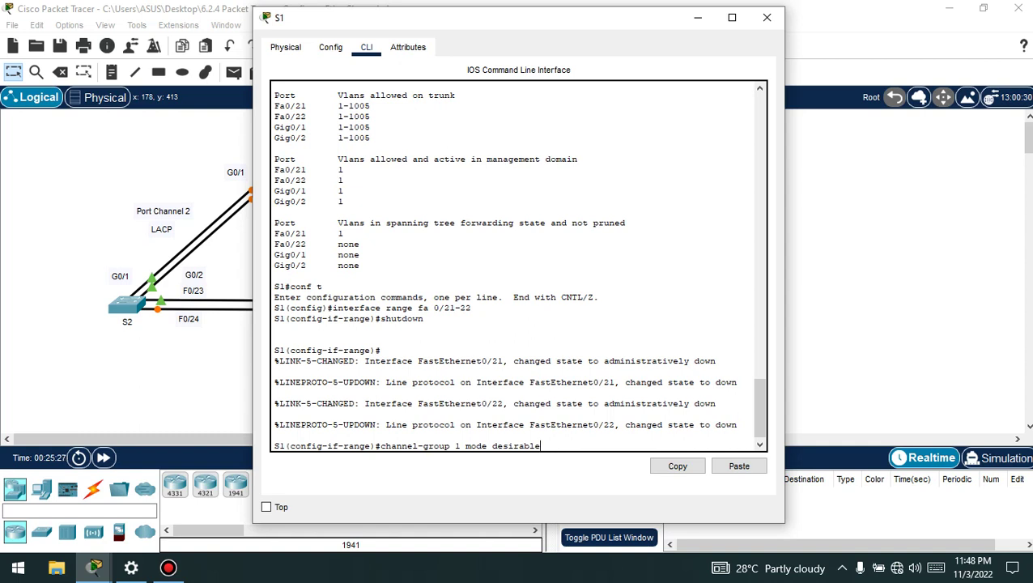
key(Return)
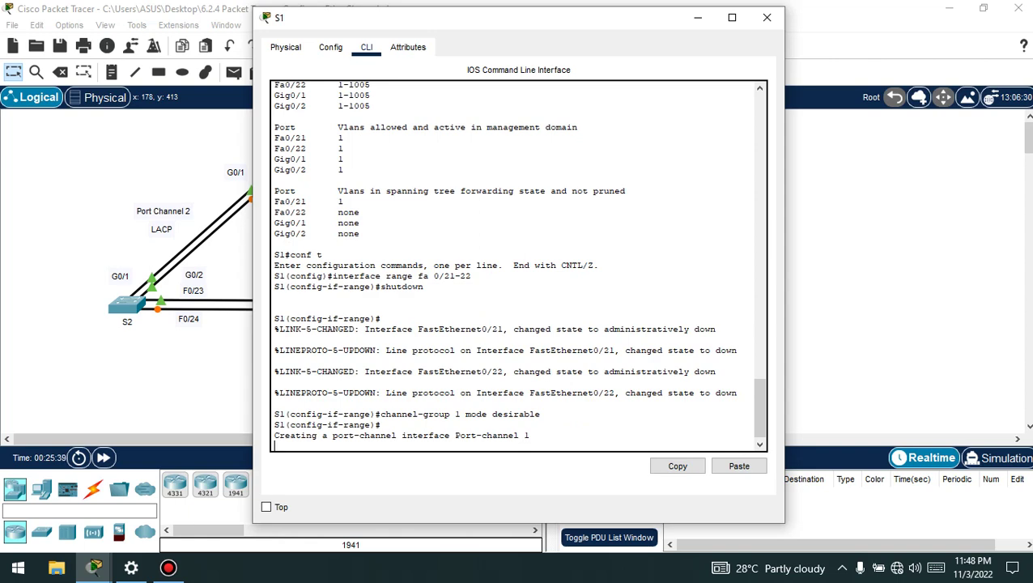
key(Return)
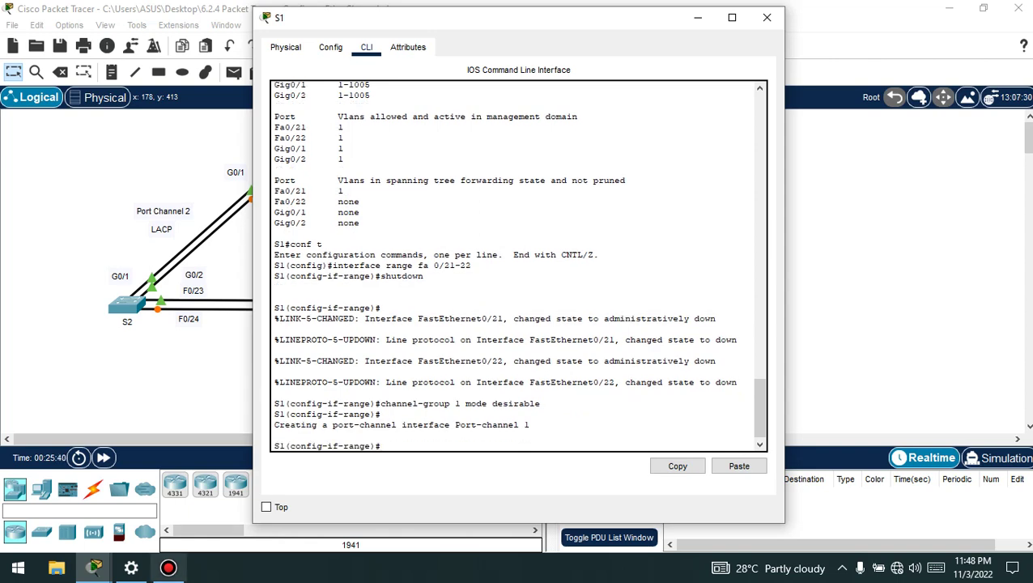
click(168, 568)
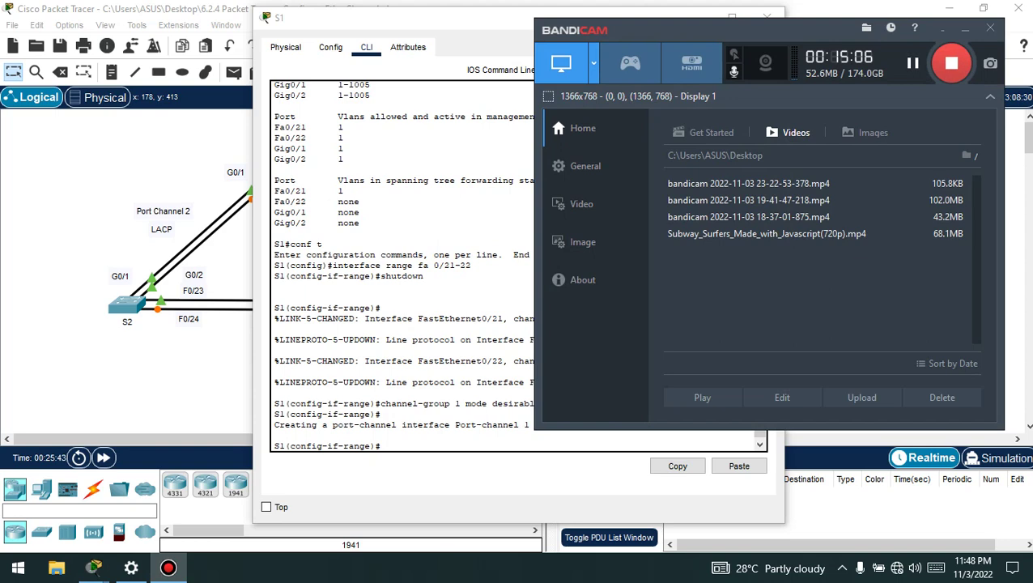
click(964, 28)
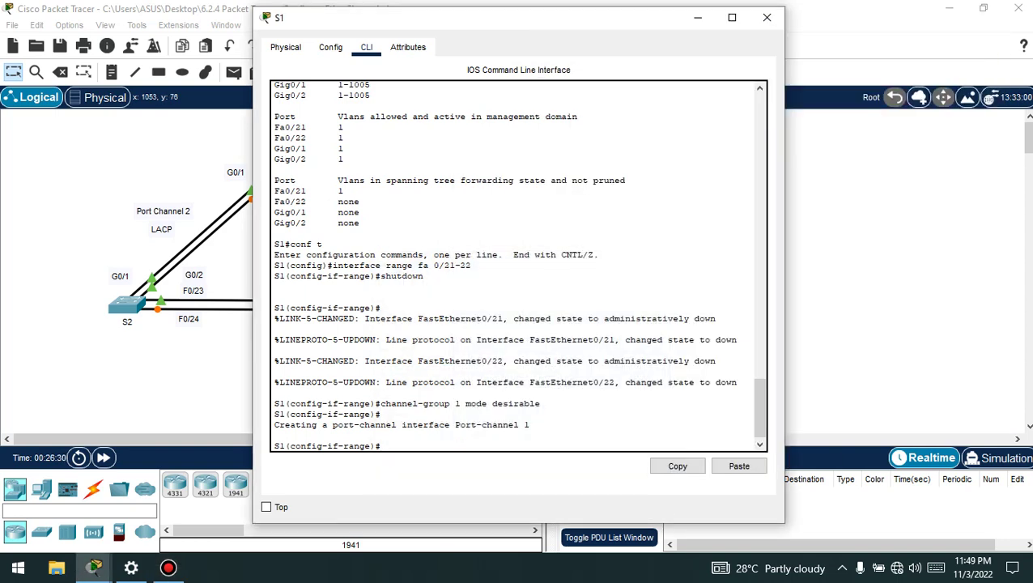
Step: Re-enable S1's ports F0/21 and F0/22 with no shutdown
text(no shutdown c)
key(BackSpace)
key(Return)
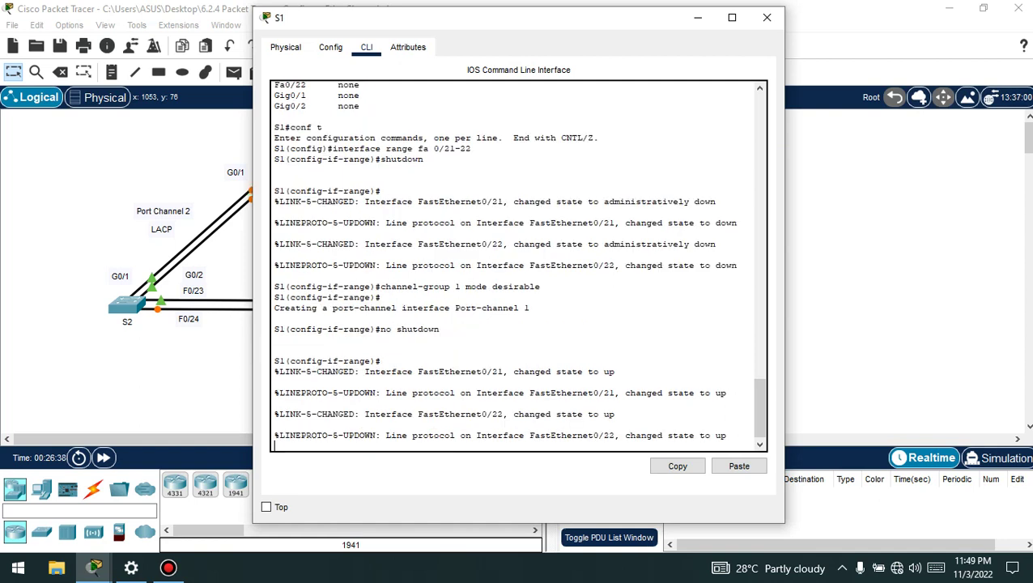
click(168, 568)
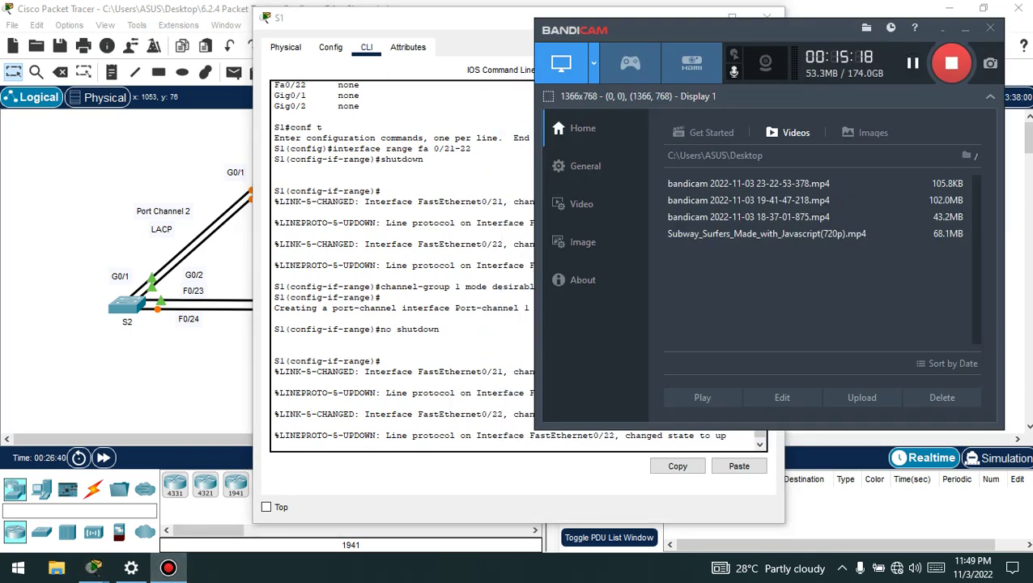
click(168, 568)
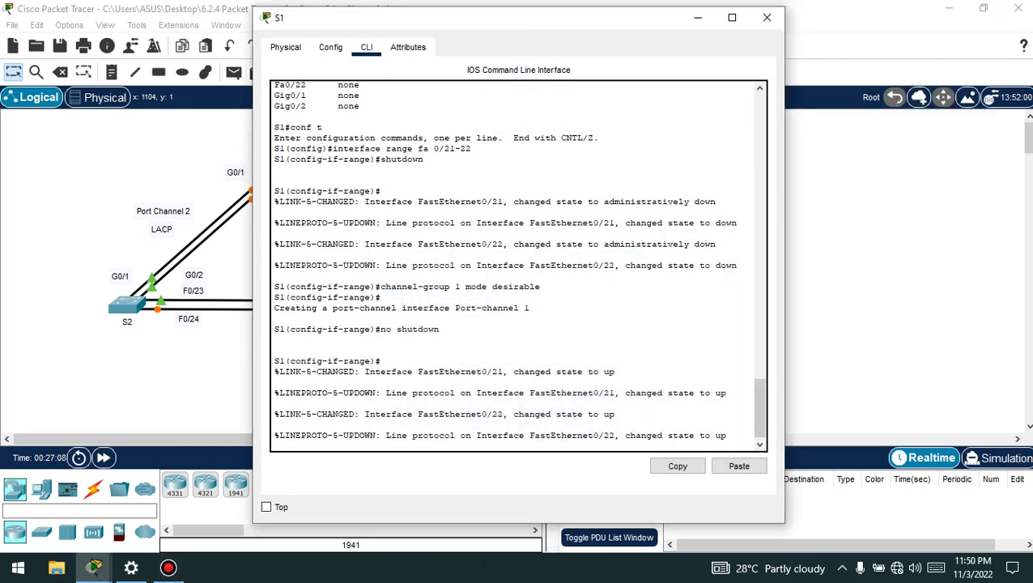
Step: Close S1's window, open S3's CLI and enter global configuration mode with enable and conf t
click(767, 17)
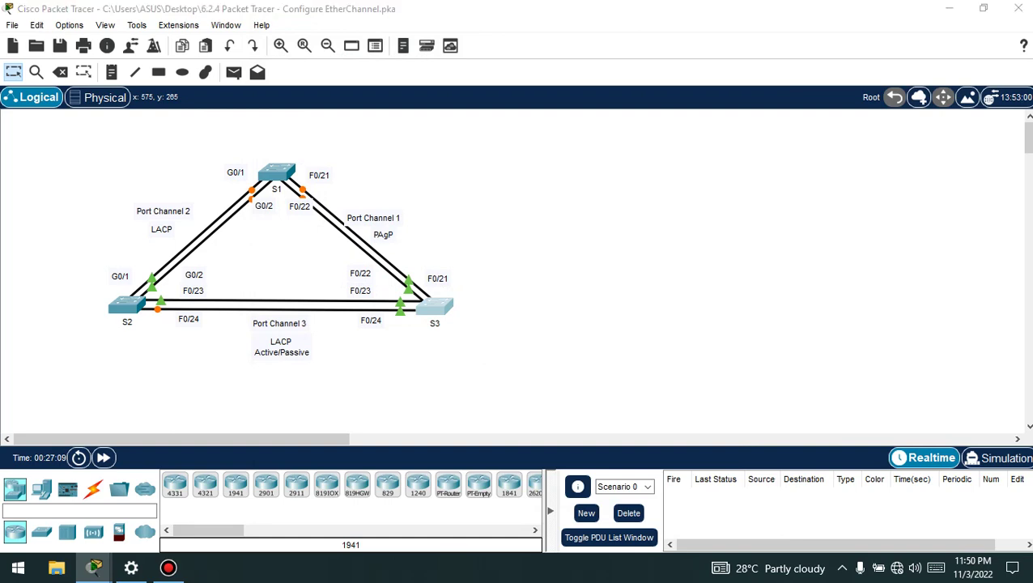
click(435, 304)
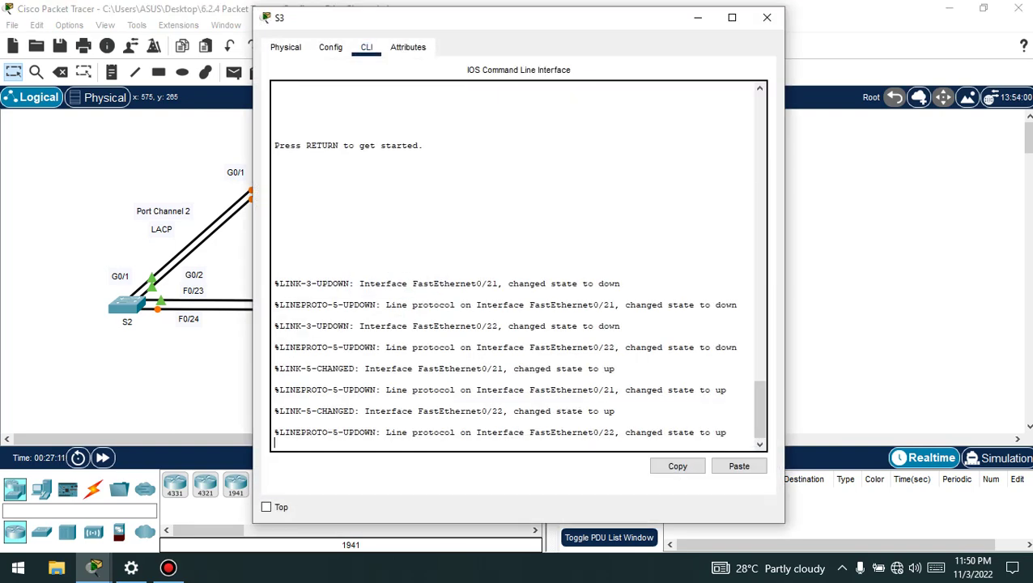
key(Return)
text(enable)
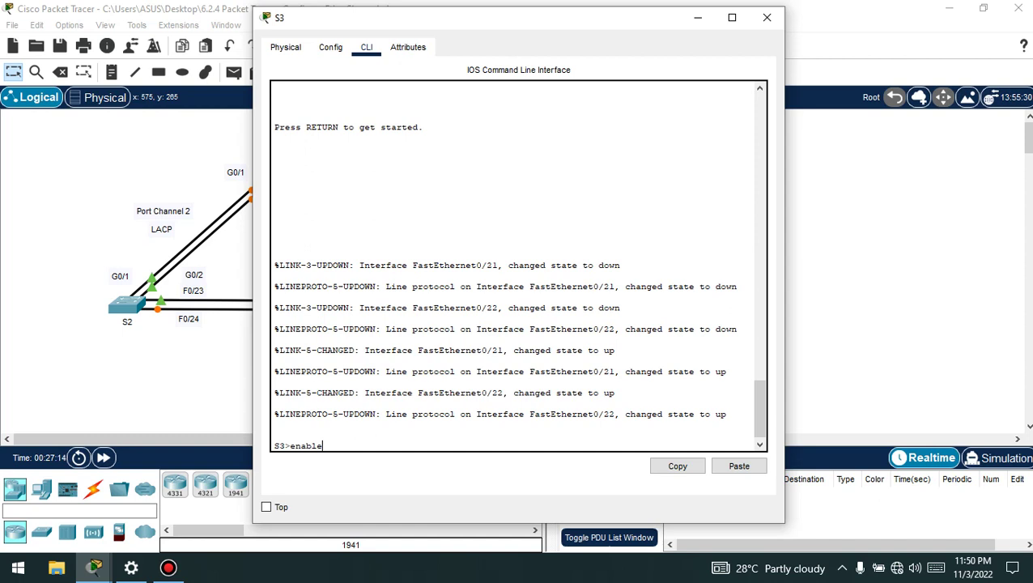
key(Return)
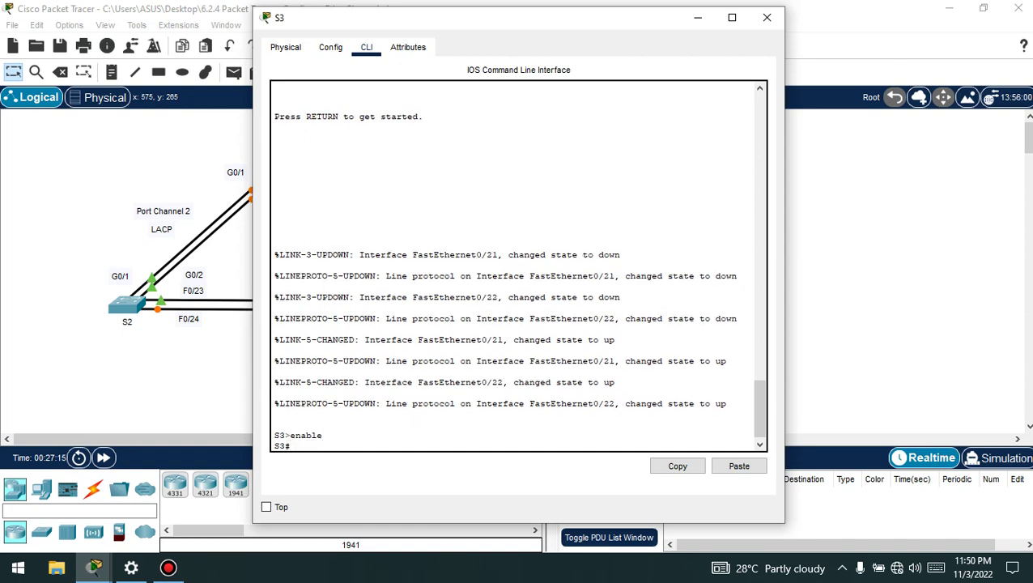
text(conf t)
key(Return)
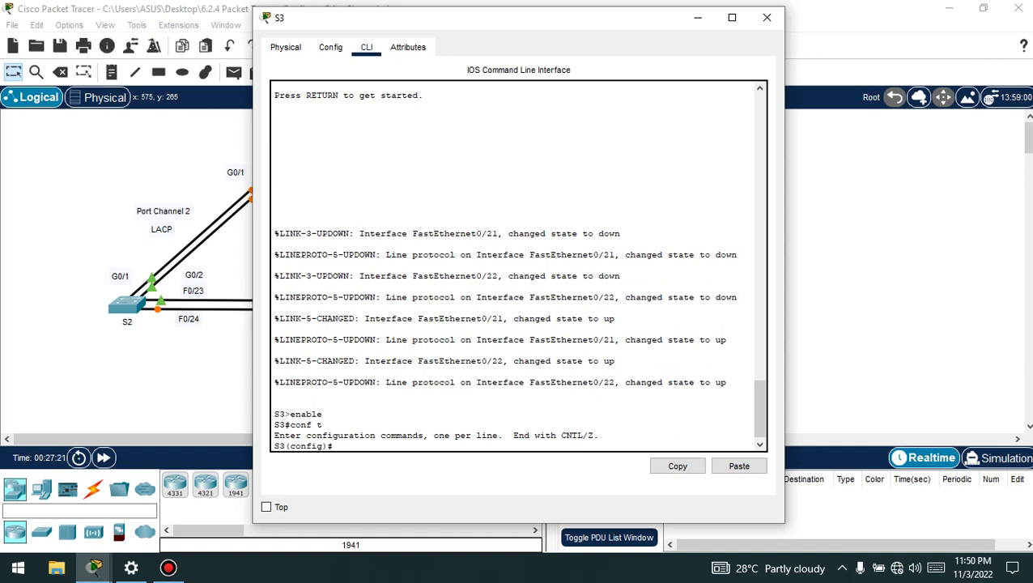
text(interface range fa 0/2)
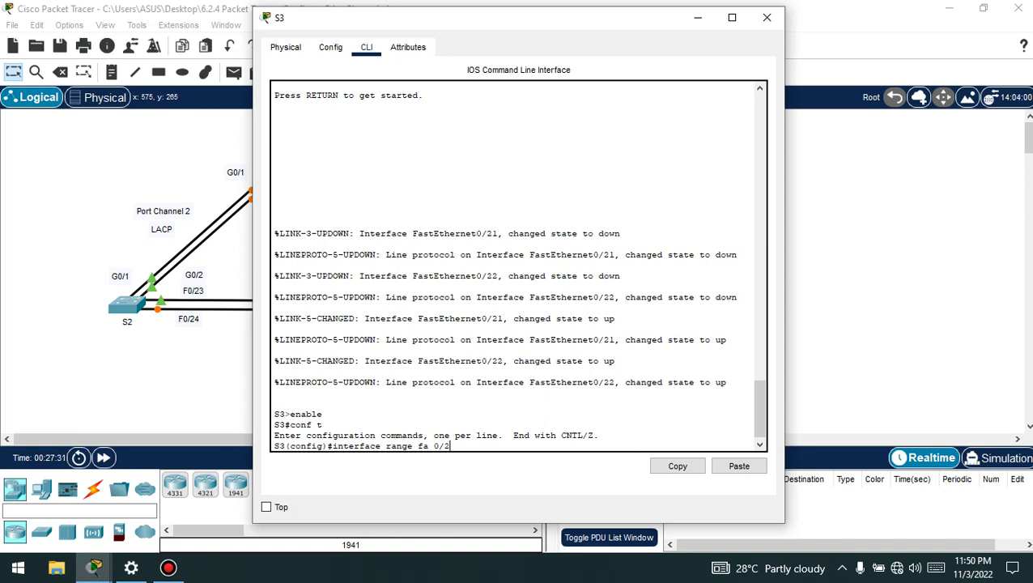
text(1-22)
key(Return)
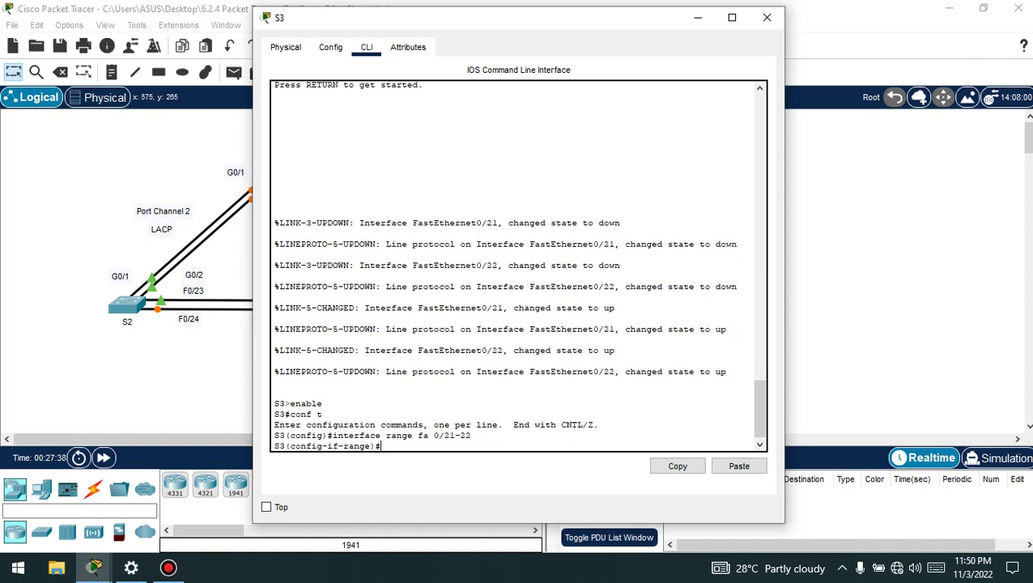
text(shutdwon)
key(Return)
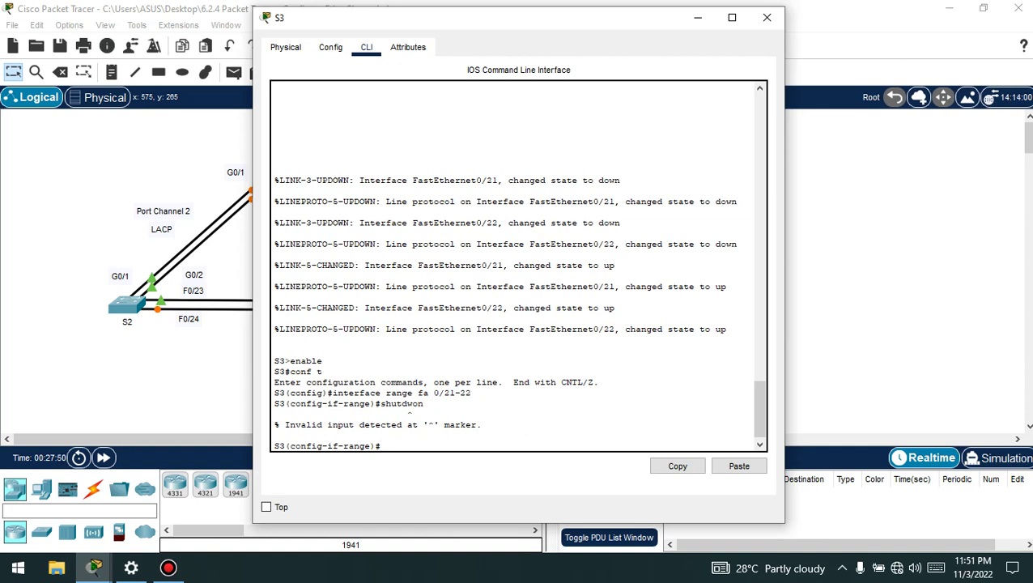
text(end)
key(Return)
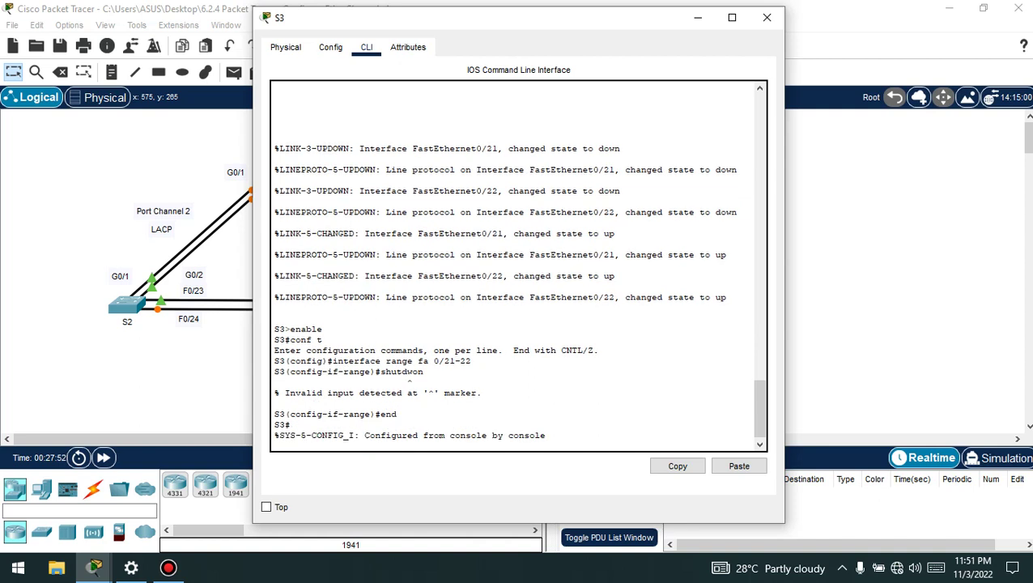
key(Return)
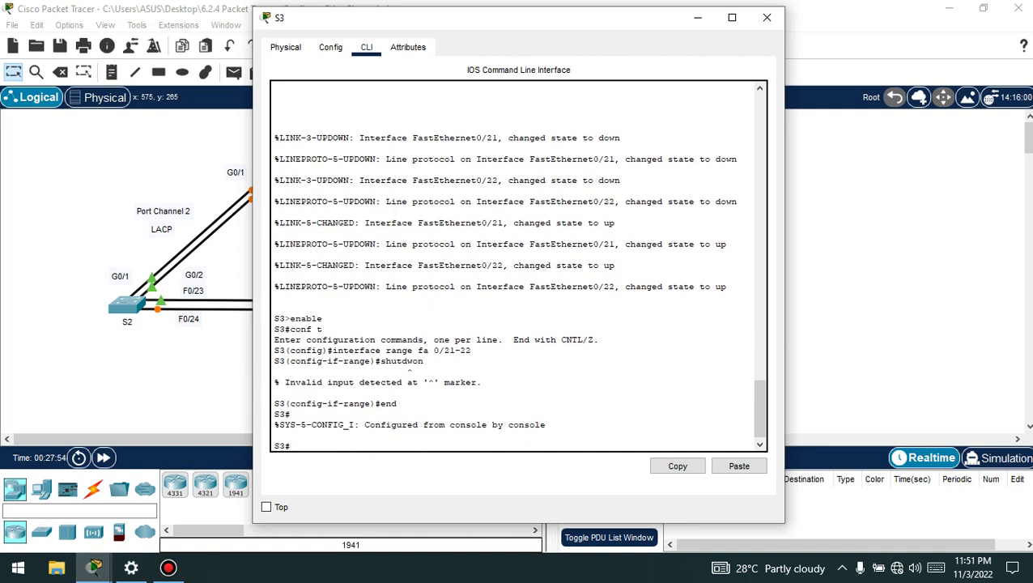
text(conf t)
key(Return)
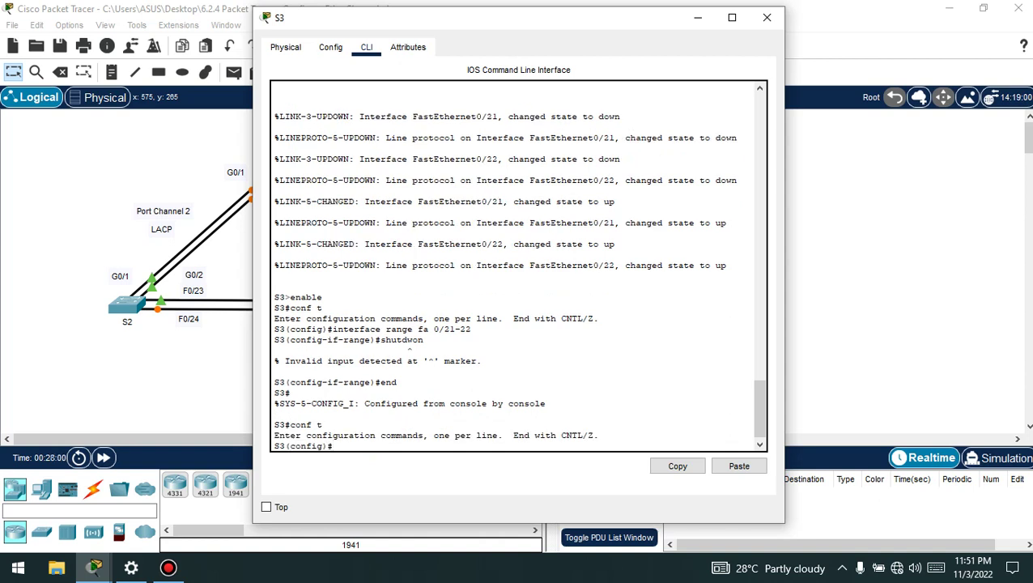
Step: On S3, enter interface range fa 0/21-22 and disable the ports with shutdown
text(interface range fa 0/21-2)
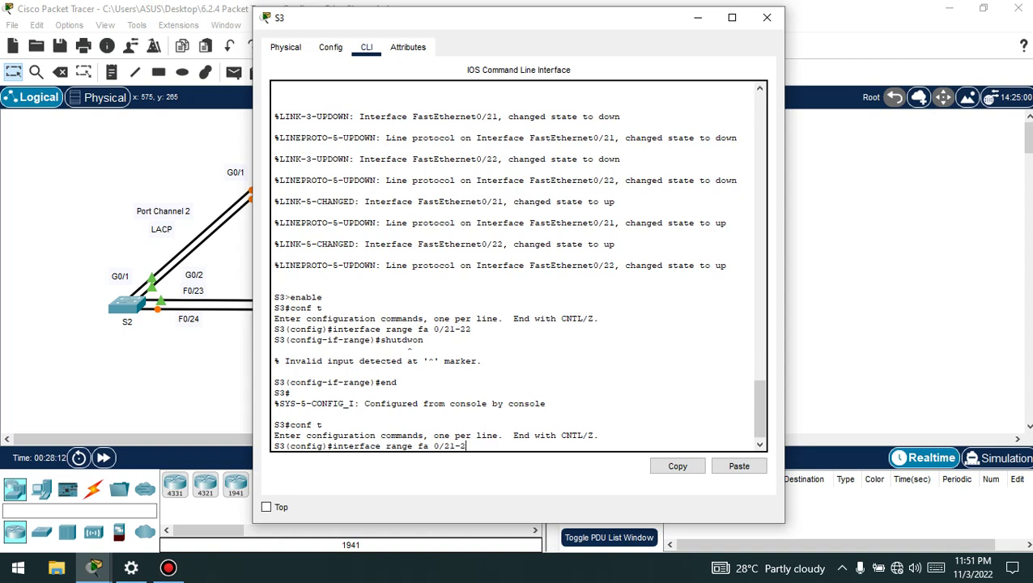
text(2)
key(Return)
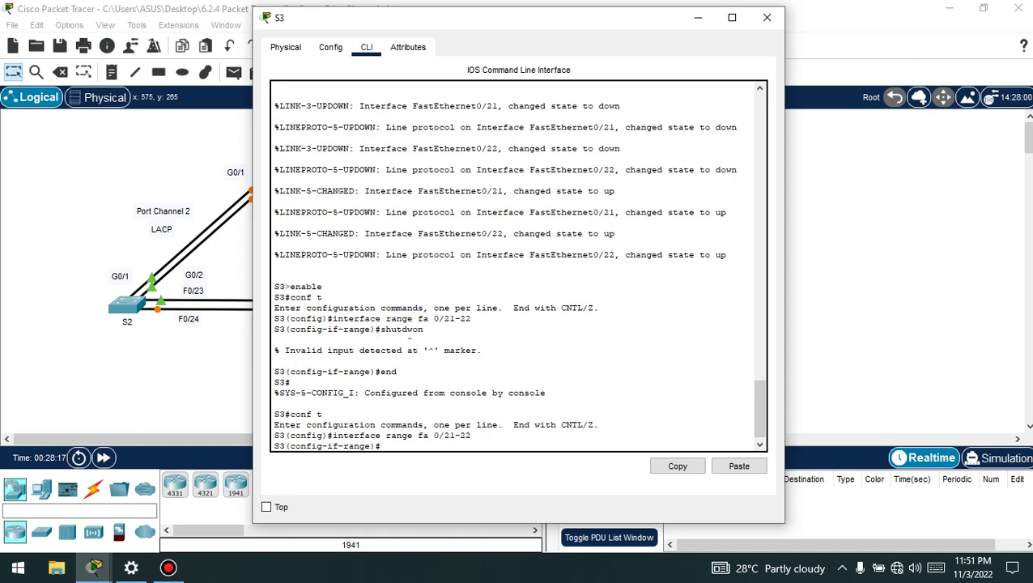
text(shutdown)
key(Return)
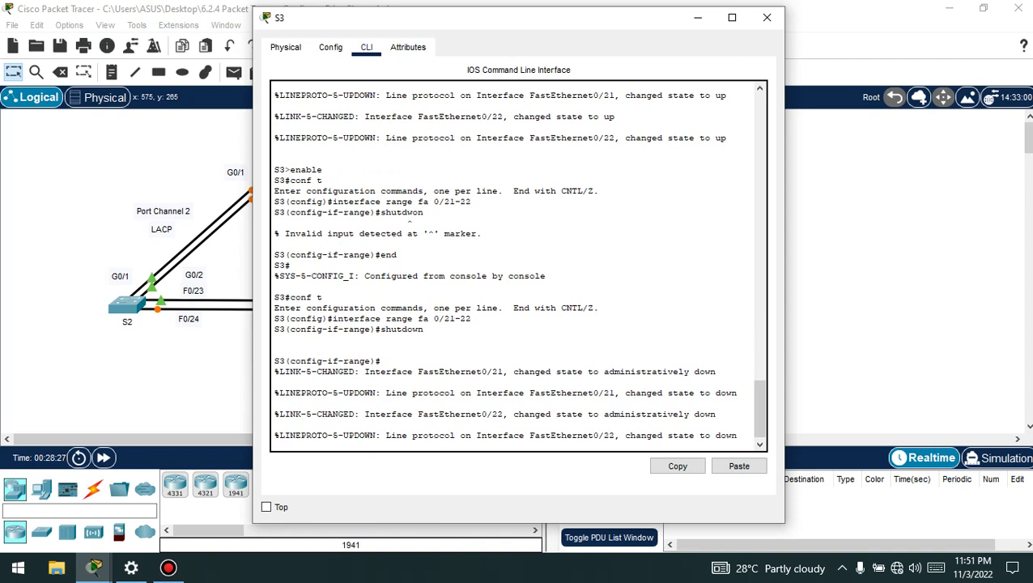
key(Return)
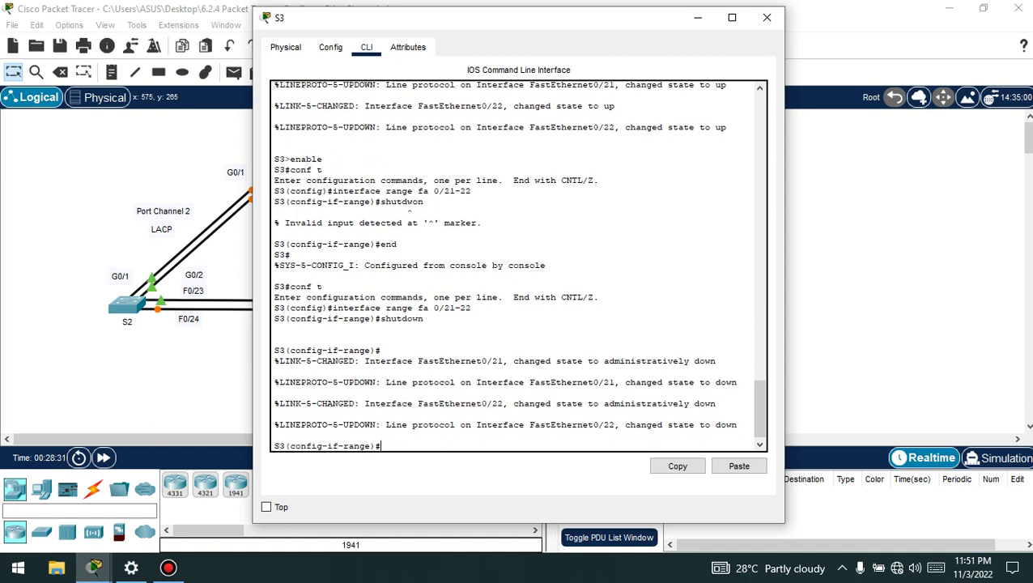
click(168, 567)
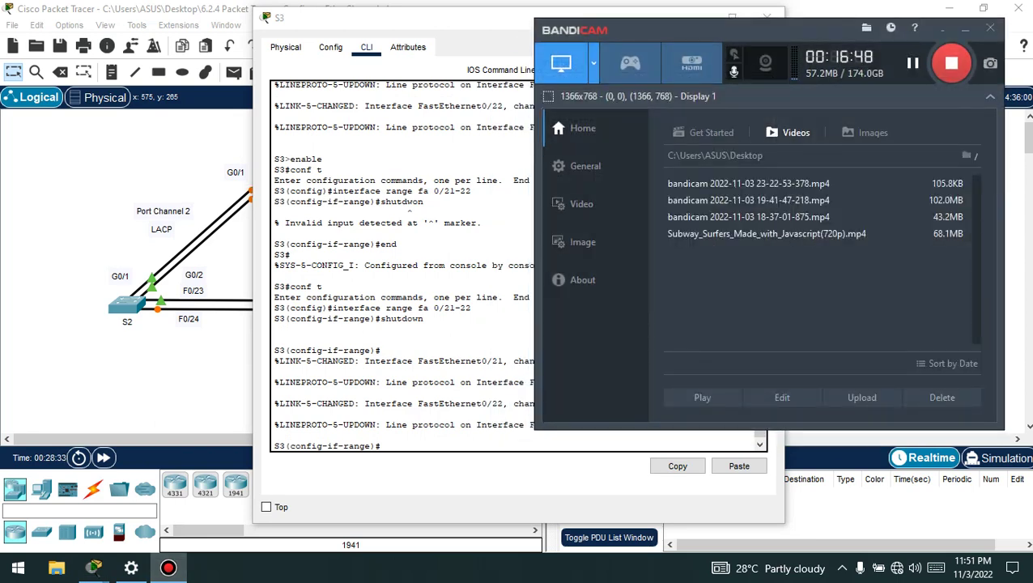
click(966, 28)
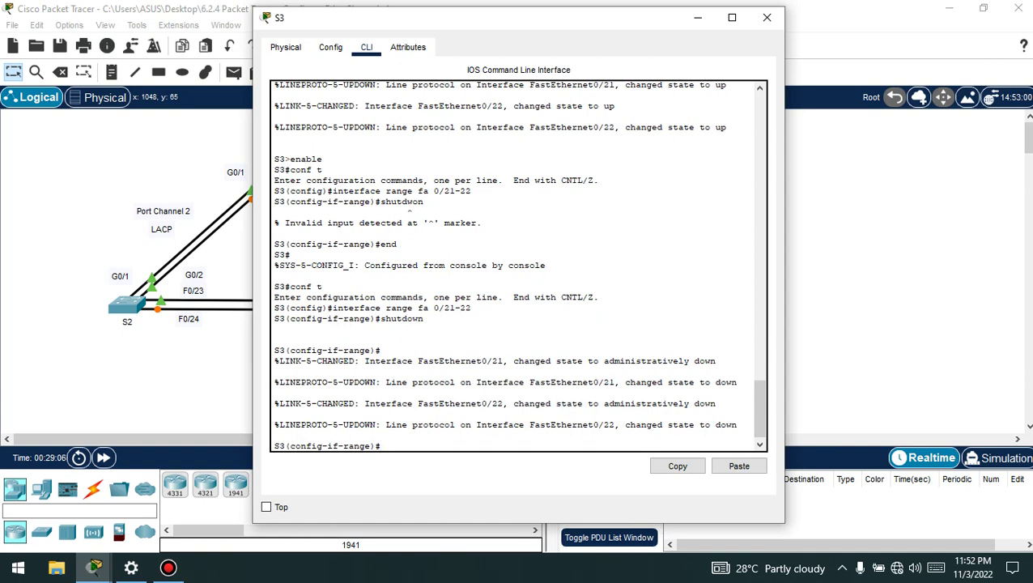
Step: Add the selected S3 ports to Port Channel 1 with channel-group 1 mode desirable
text(channel-group 1 mode desira)
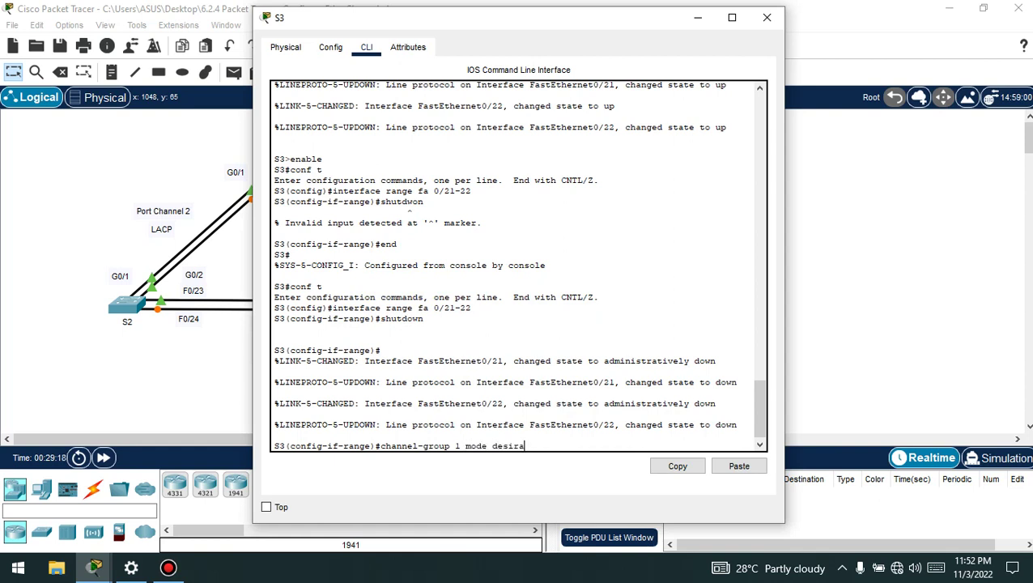
text(ble)
key(Return)
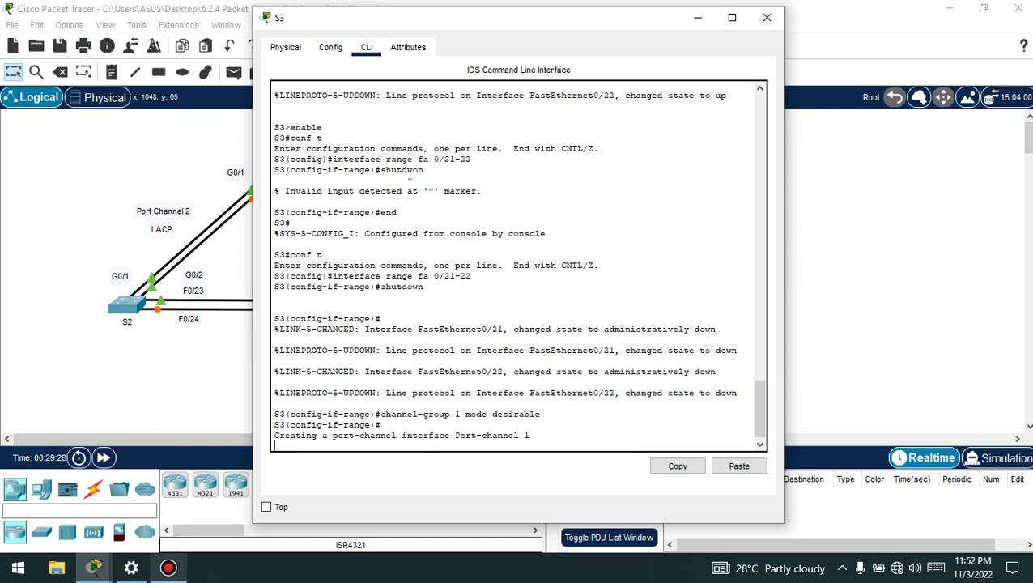
click(169, 568)
right_click(169, 568)
click(94, 568)
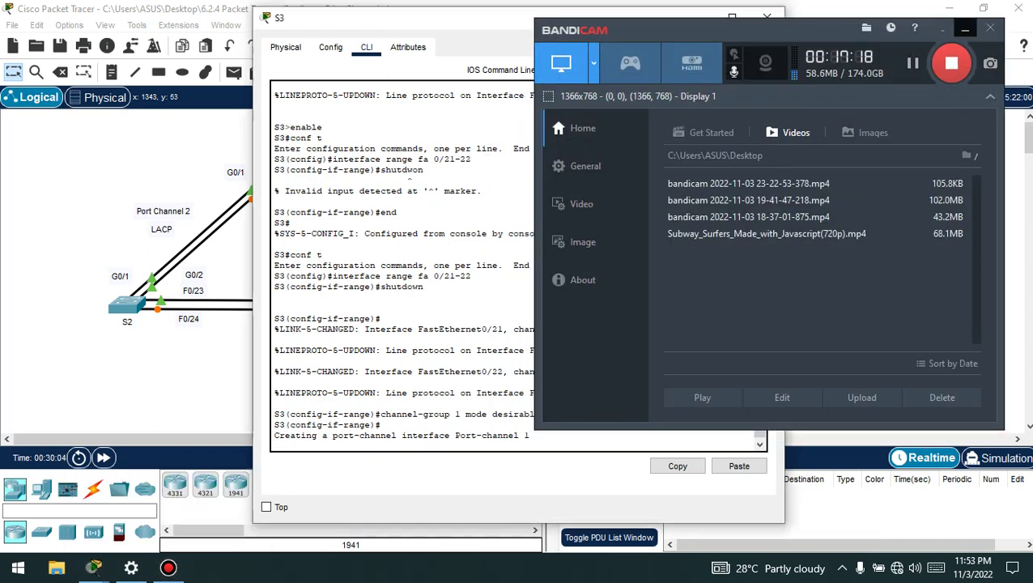
click(94, 567)
Step: Re-enable S3's ports F0/21 and F0/22 with no shutdown
key(Return)
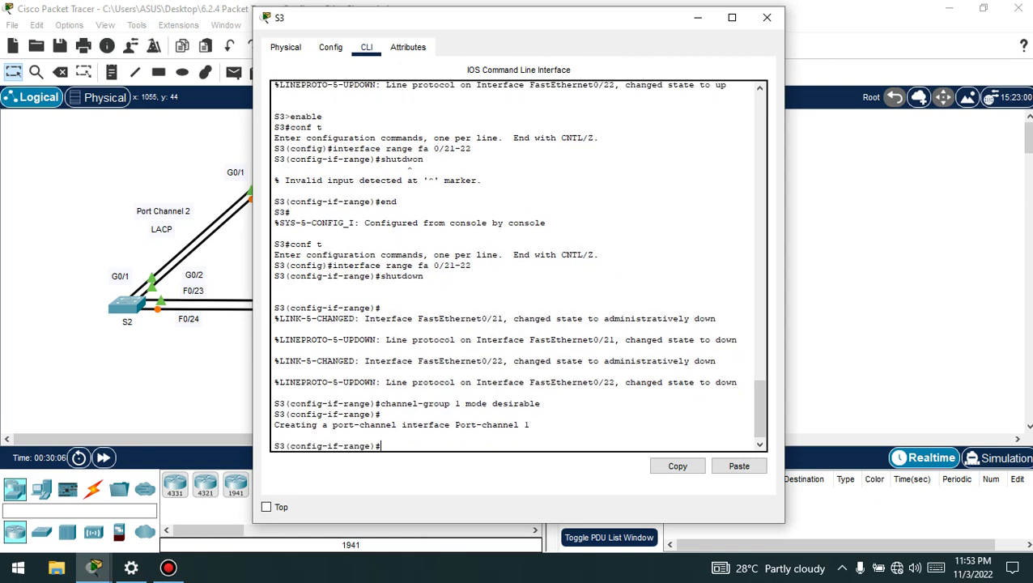
text(no shutdown)
key(Return)
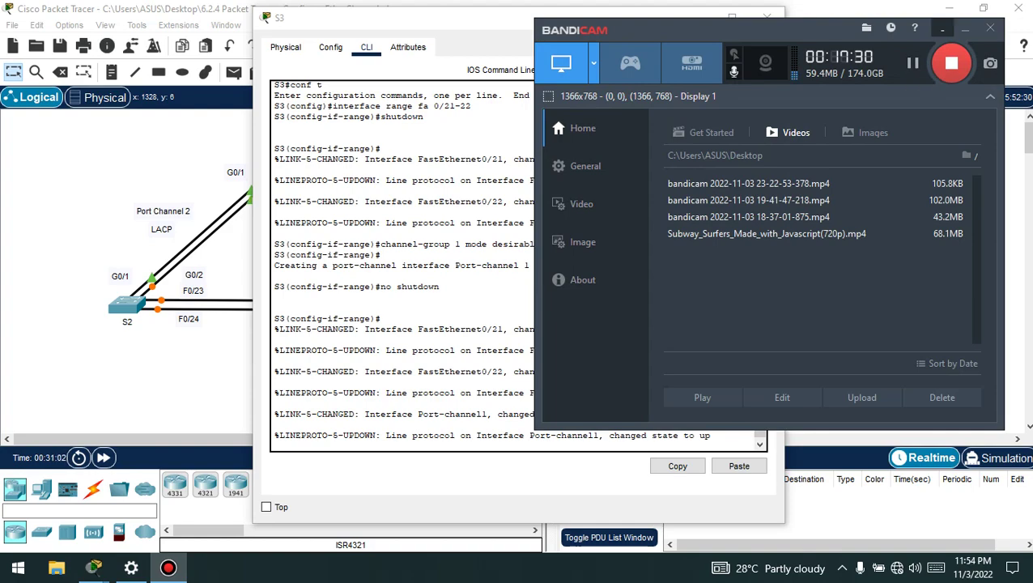
click(941, 27)
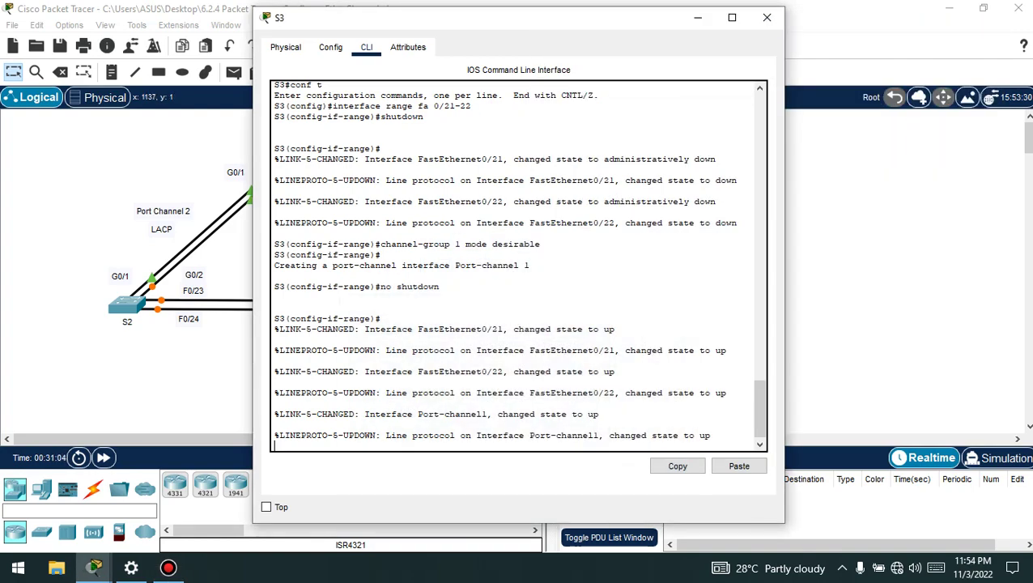
Step: Close S3's window and review the PT Activity instructions for adding F0/21 and F0/22 to Port Channel 1
click(767, 17)
mouse_move(94, 567)
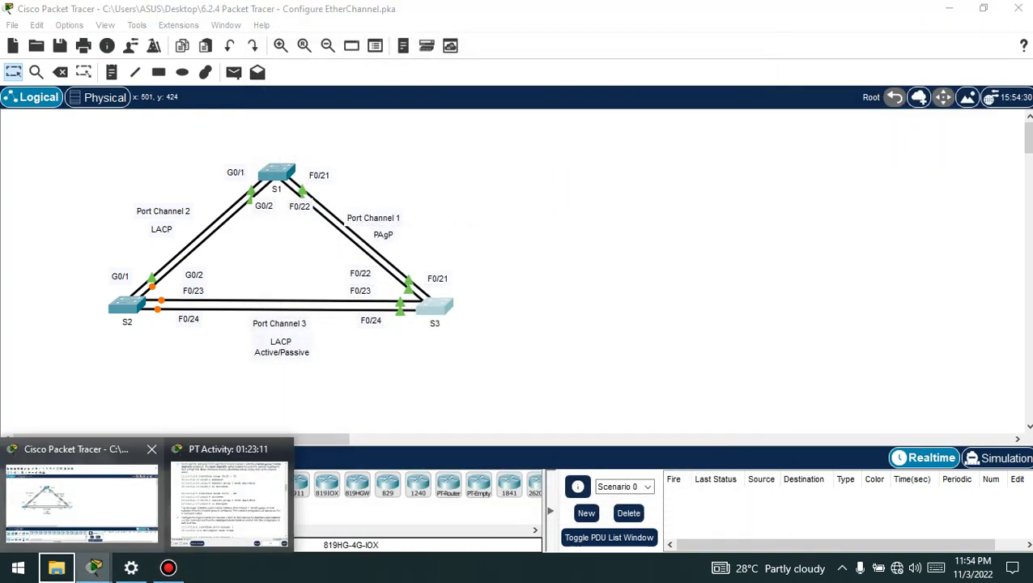
click(228, 498)
right_click(94, 566)
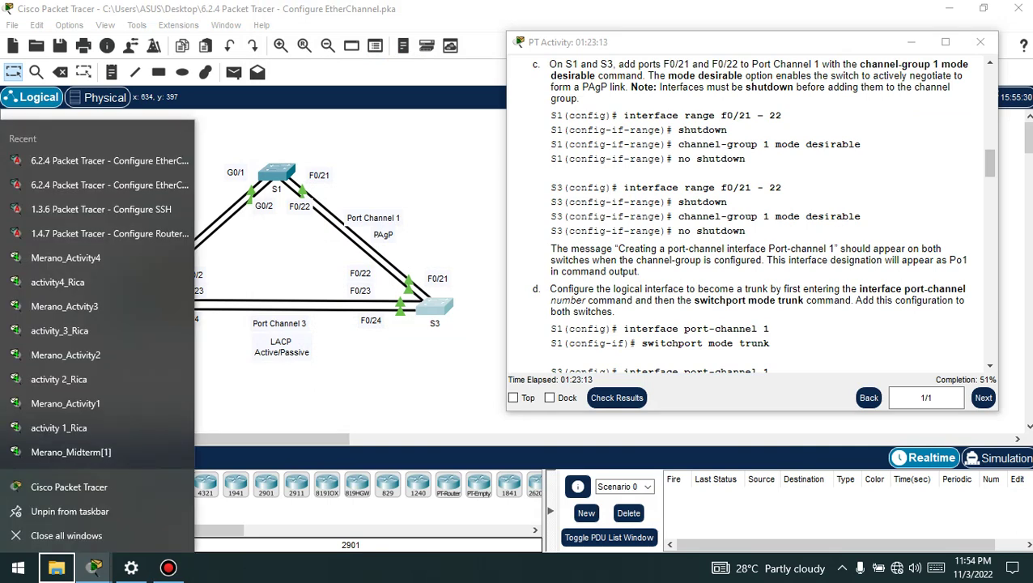
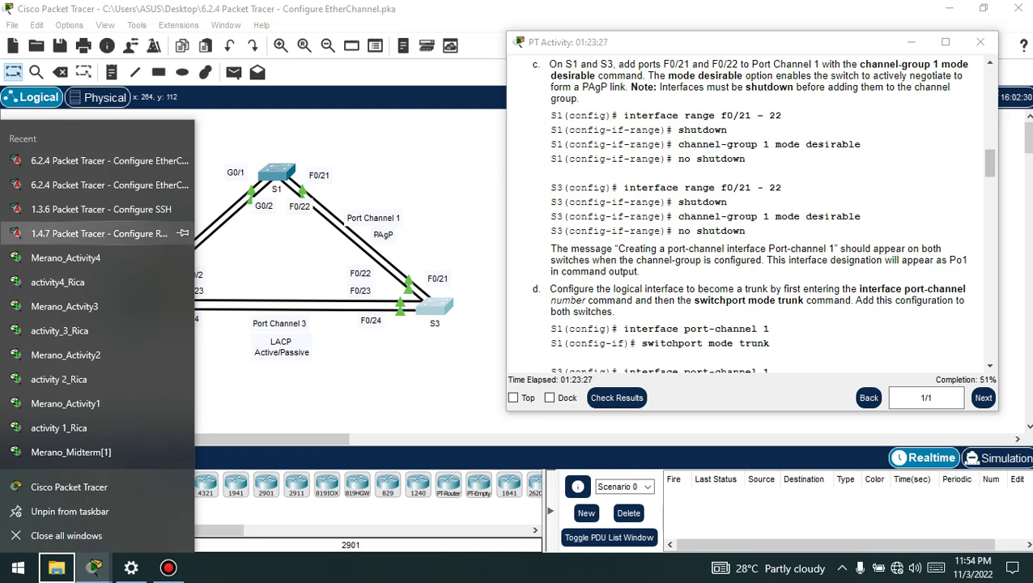
click(289, 215)
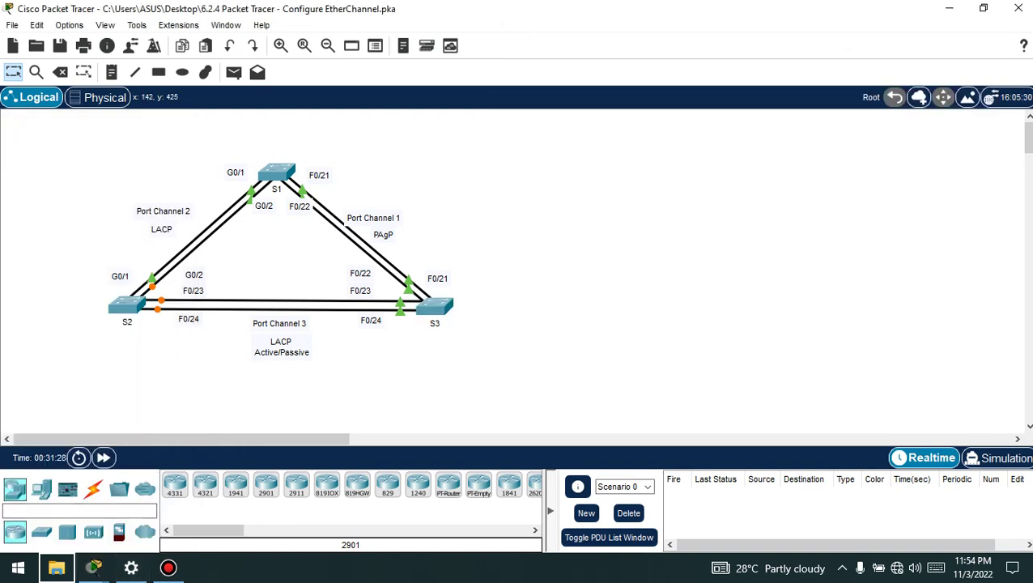
click(169, 567)
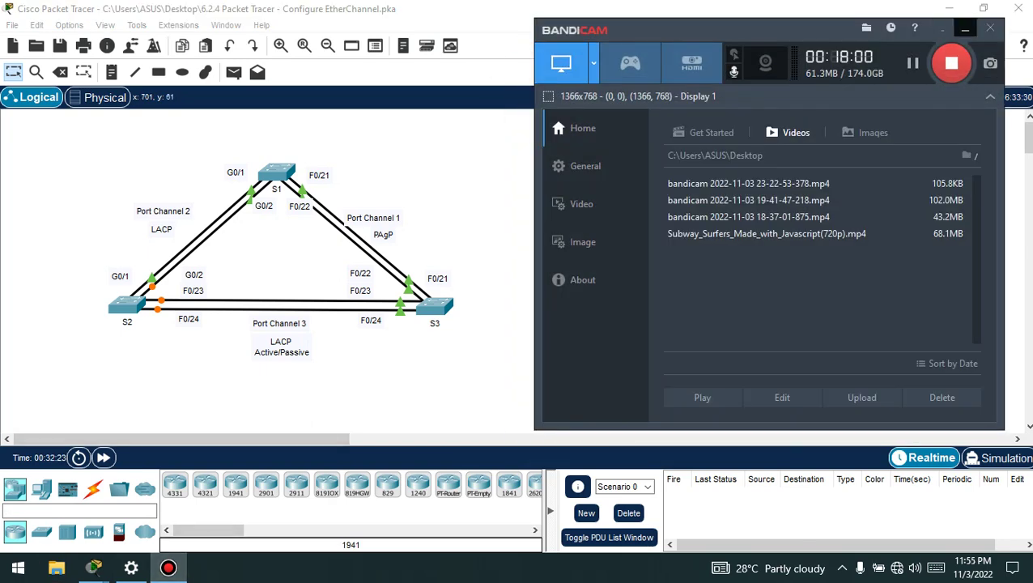
click(965, 28)
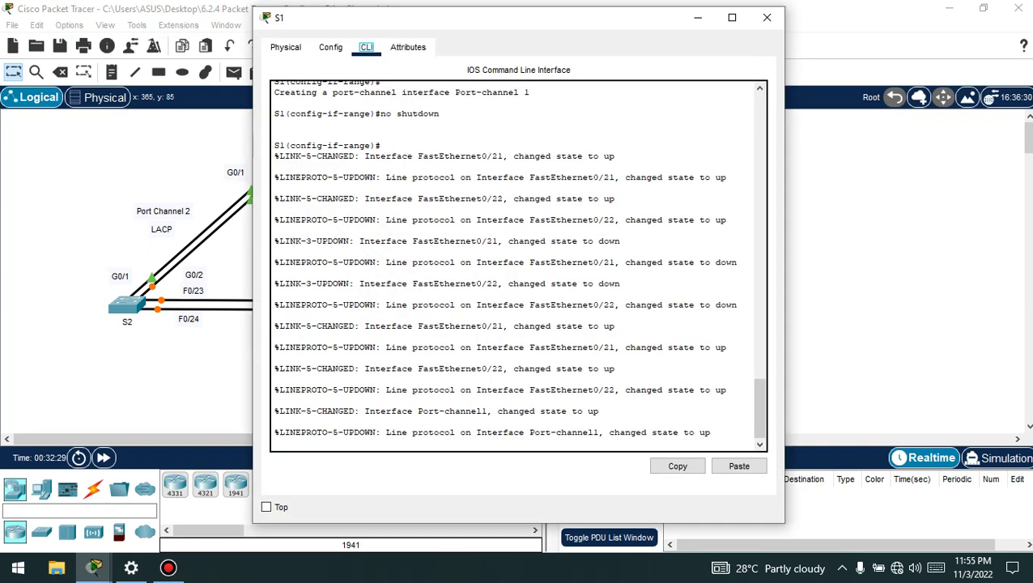
Step: Check S1's CLI output for the port-channel interface creation message, copy it and close the window
scroll(518, 267, up, 1)
scroll(518, 267, up, 2)
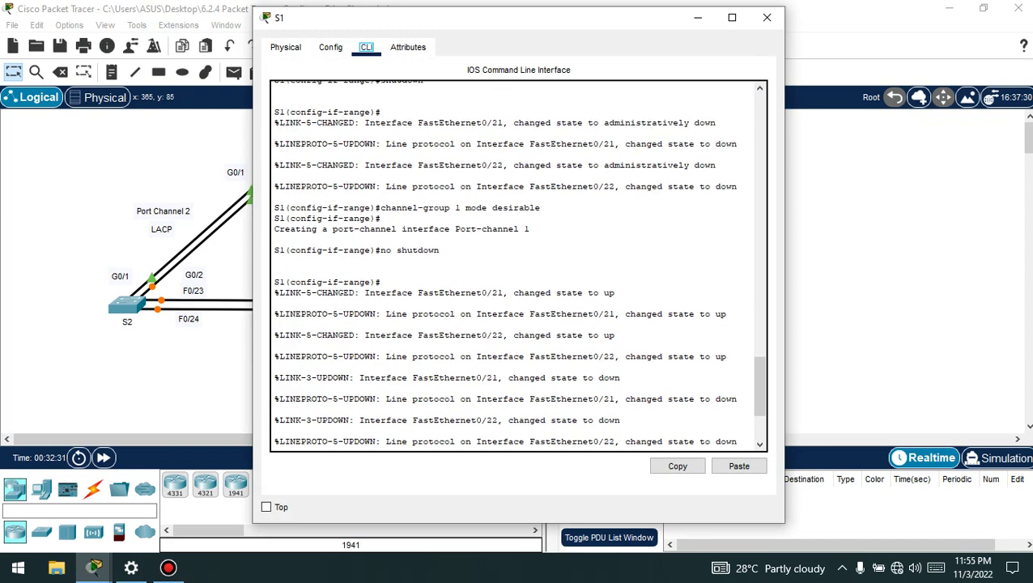
drag(332, 229, 530, 229)
key(ctrl+c)
click(766, 17)
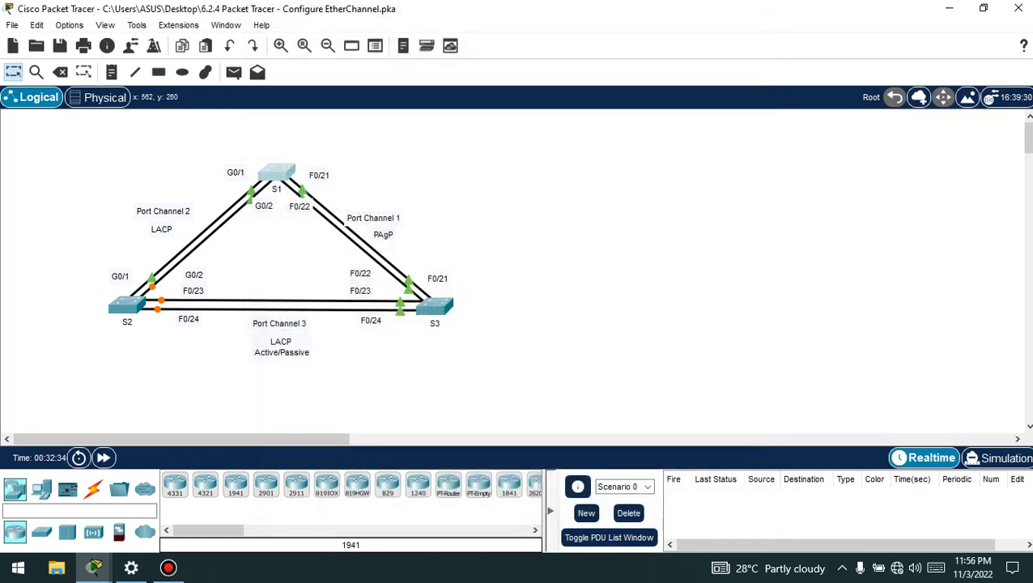
Step: Bring up the PT Activity instructions and read part d on making Port Channel 1 a trunk
mouse_move(94, 568)
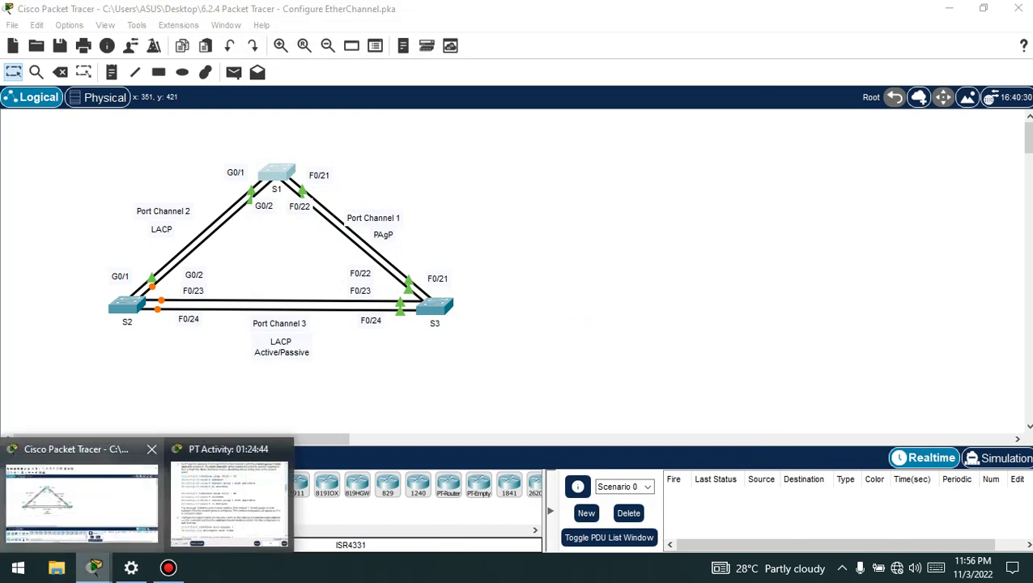
click(231, 506)
scroll(751, 211, down, 1)
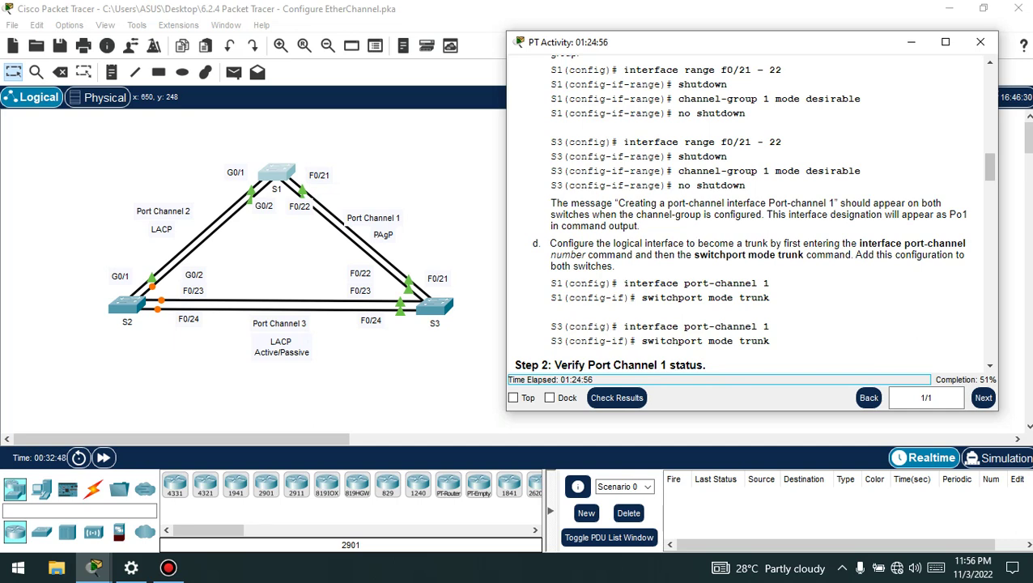
scroll(753, 210, down, 1)
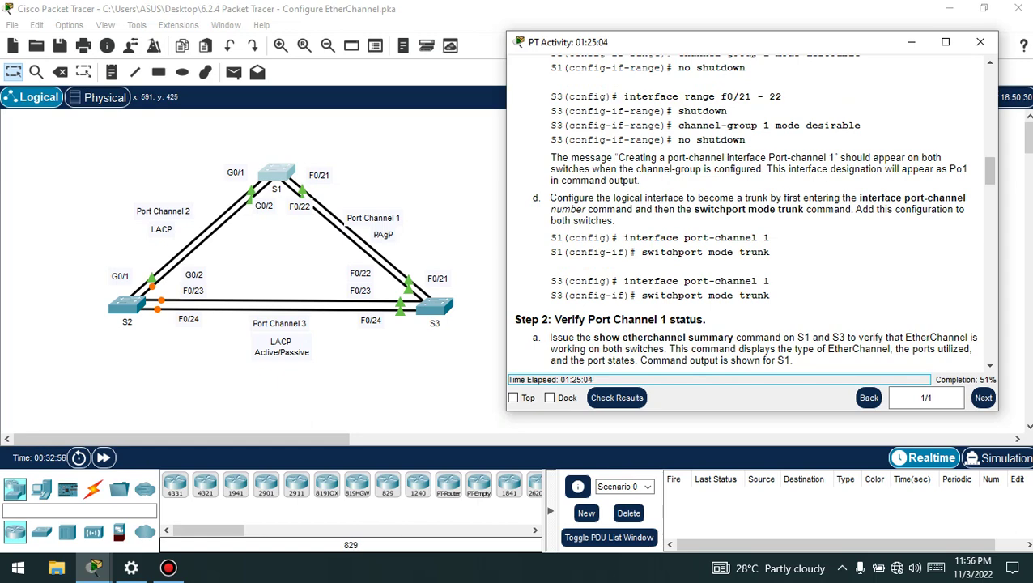
click(169, 568)
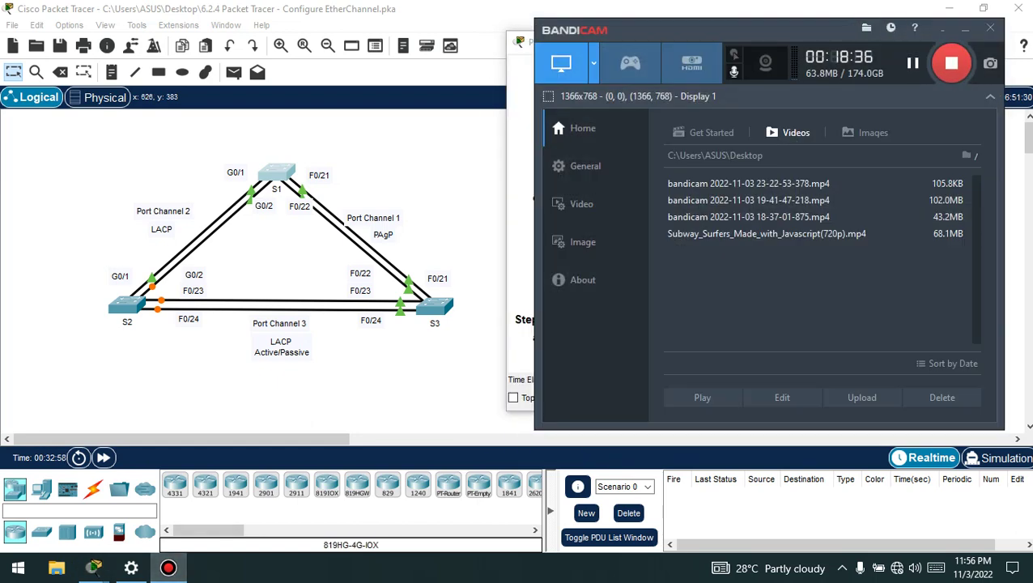
click(942, 29)
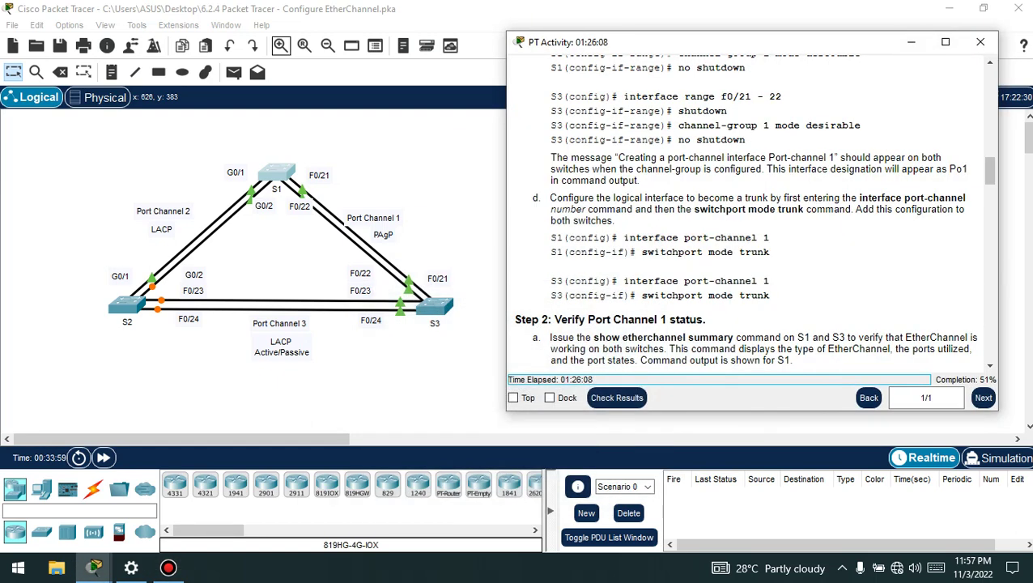
Step: Open S1's CLI, leave interface range configuration with exit and enter interface port-channel 1
click(277, 172)
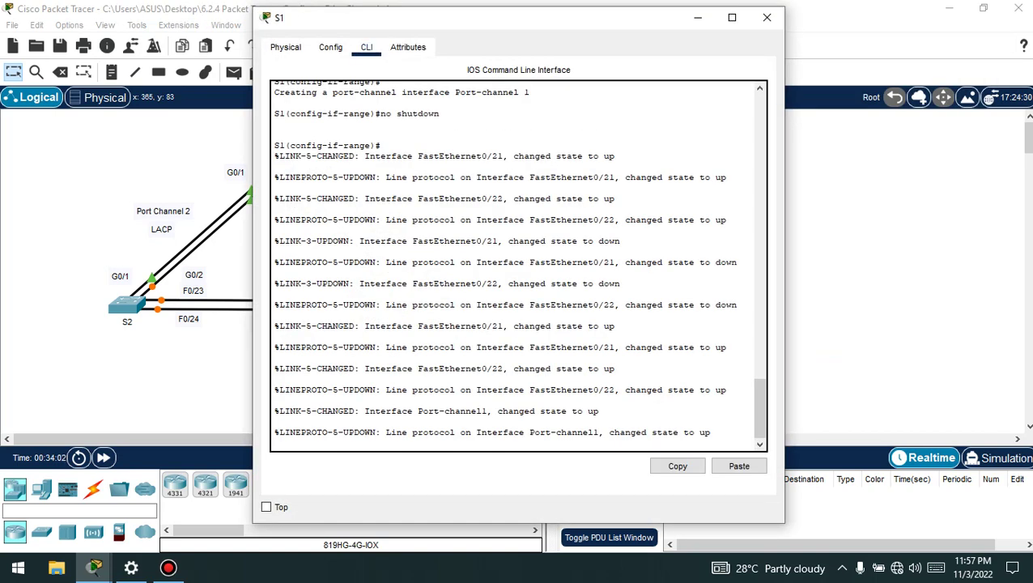
key(Return)
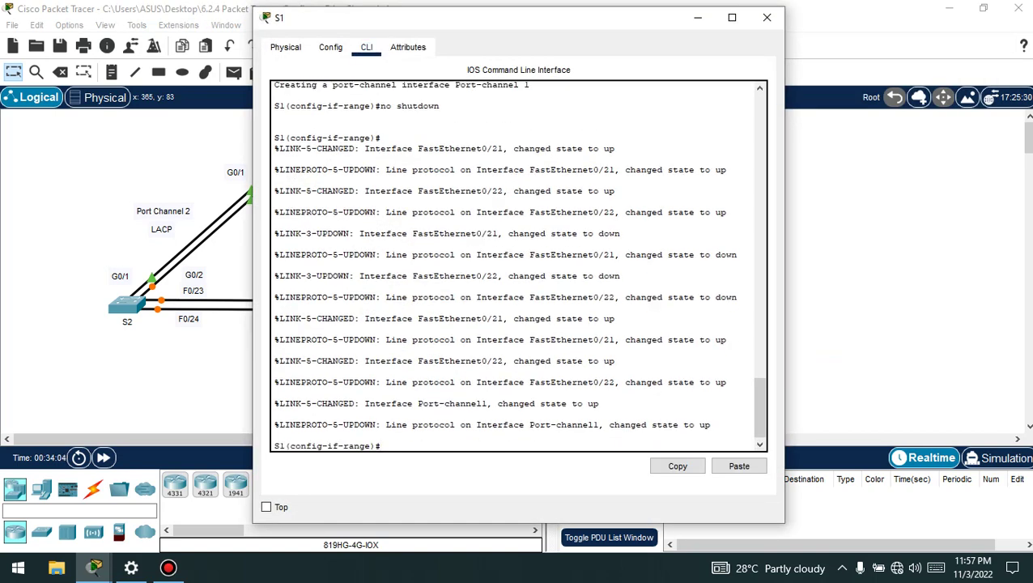
text(exit)
key(Return)
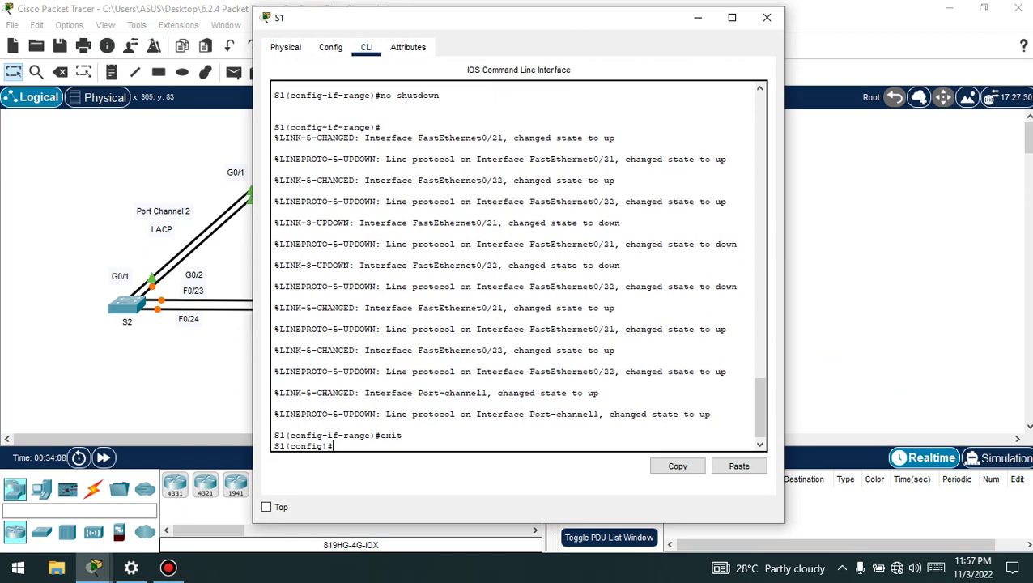
text(interface port-channe)
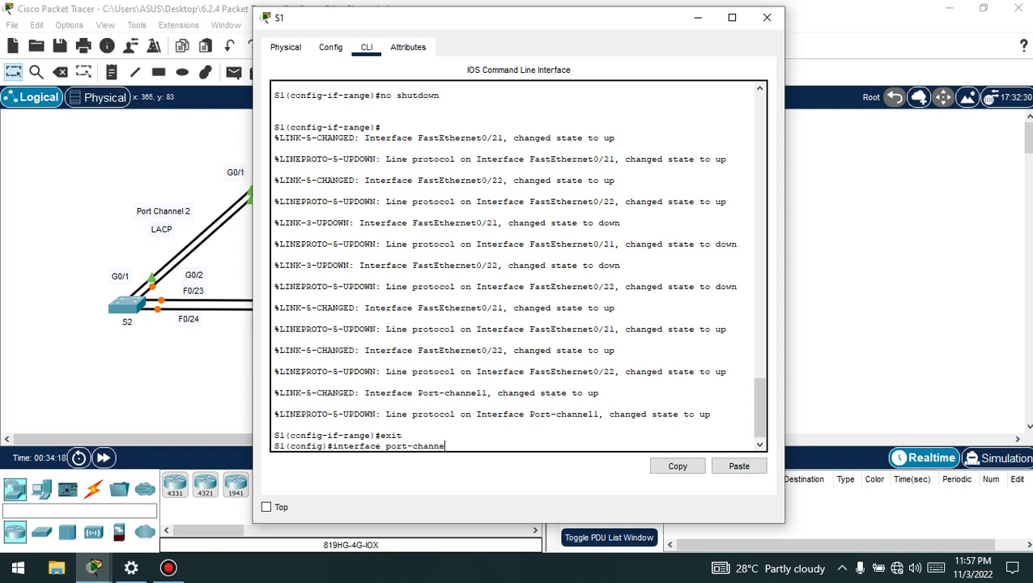
text(l 1)
key(Return)
Step: Make S1's Port Channel 1 a trunk with switchport mode trunk and close S1's window
text(sw)
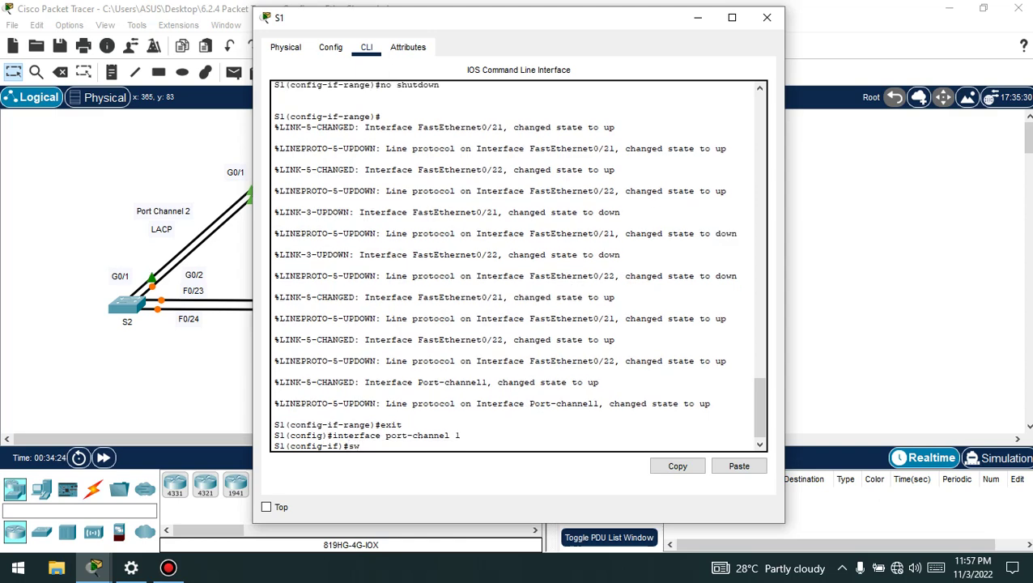
text(itchport mode trunk)
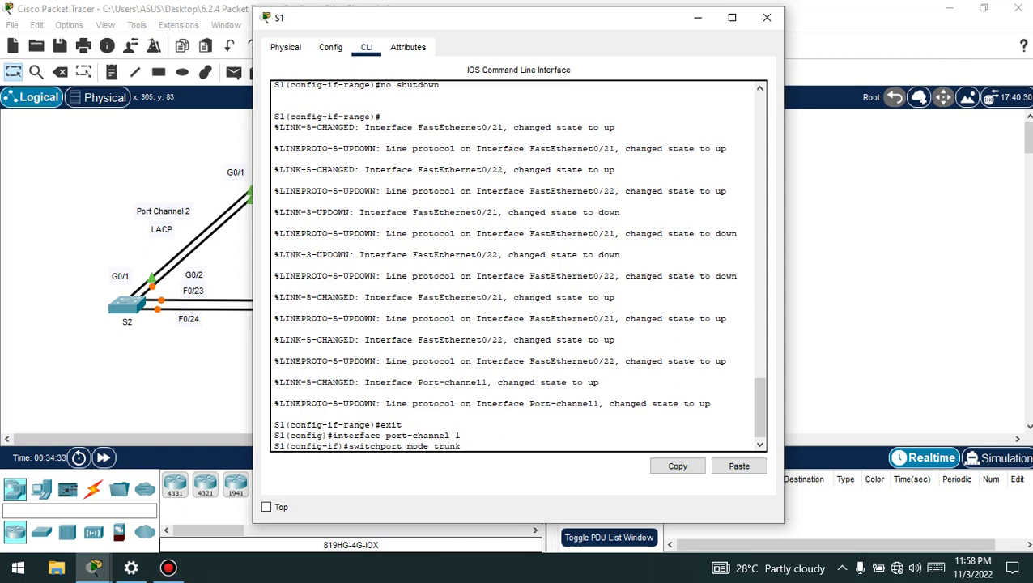
key(Return)
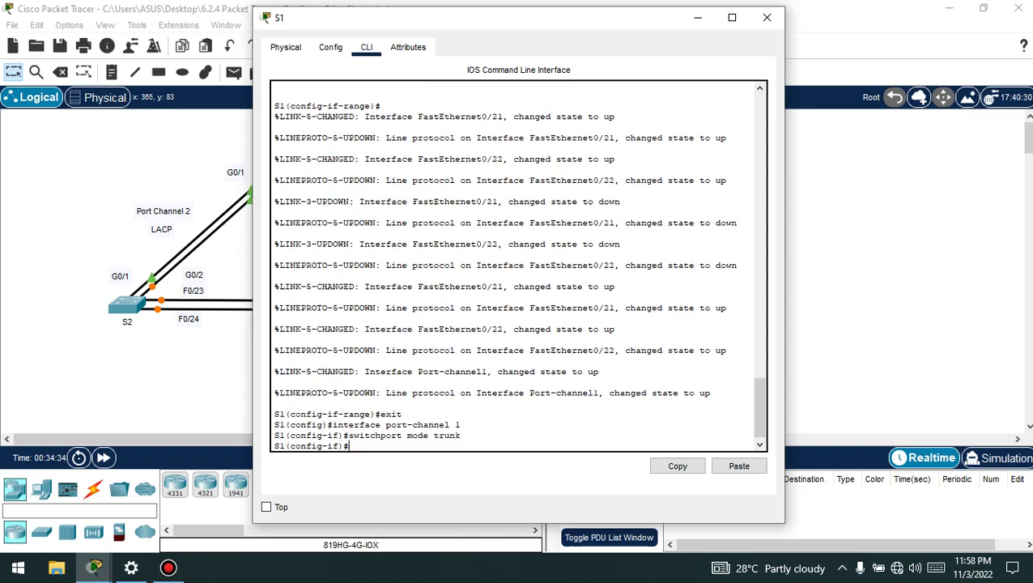
key(Return)
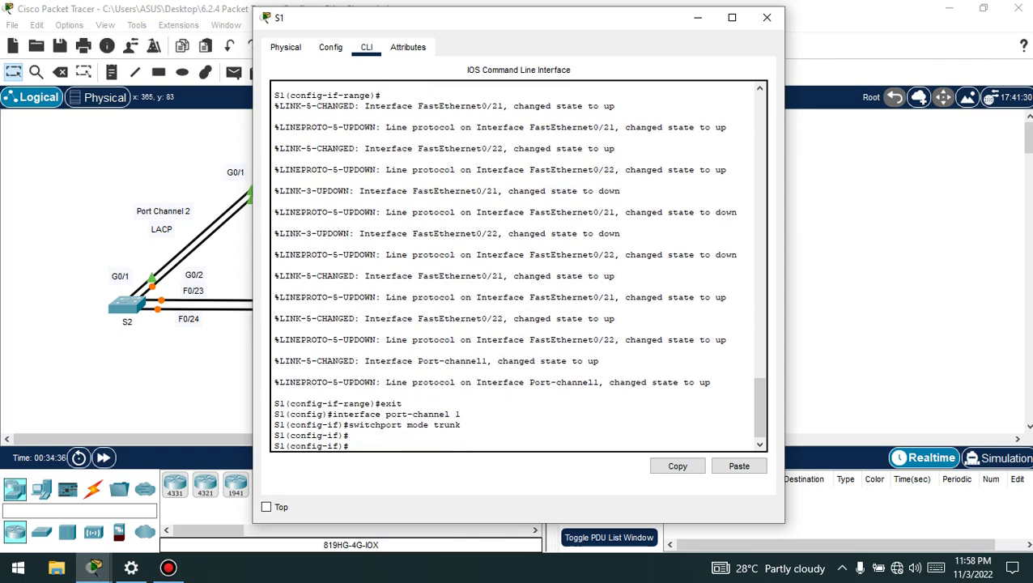
click(168, 568)
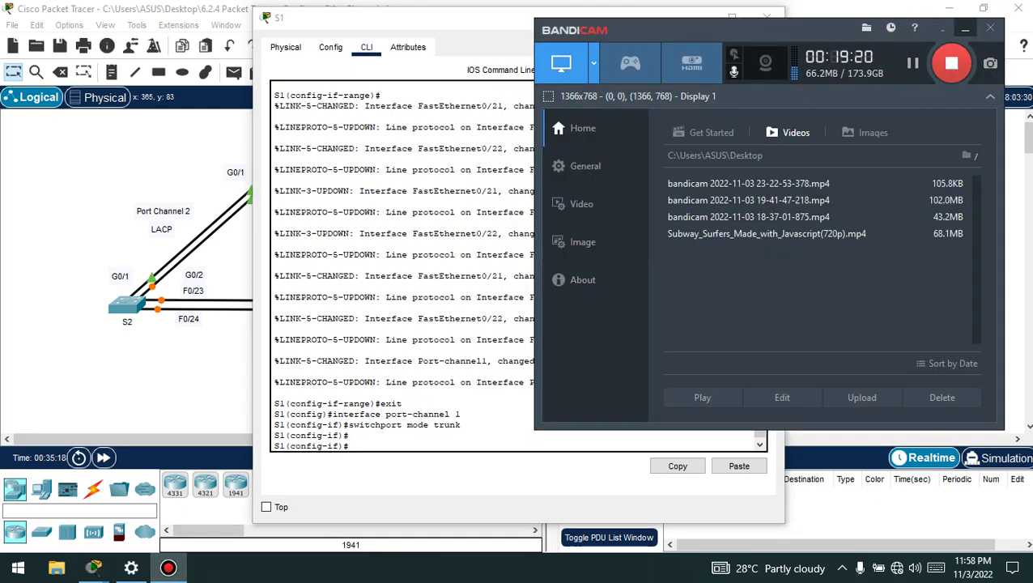
click(951, 63)
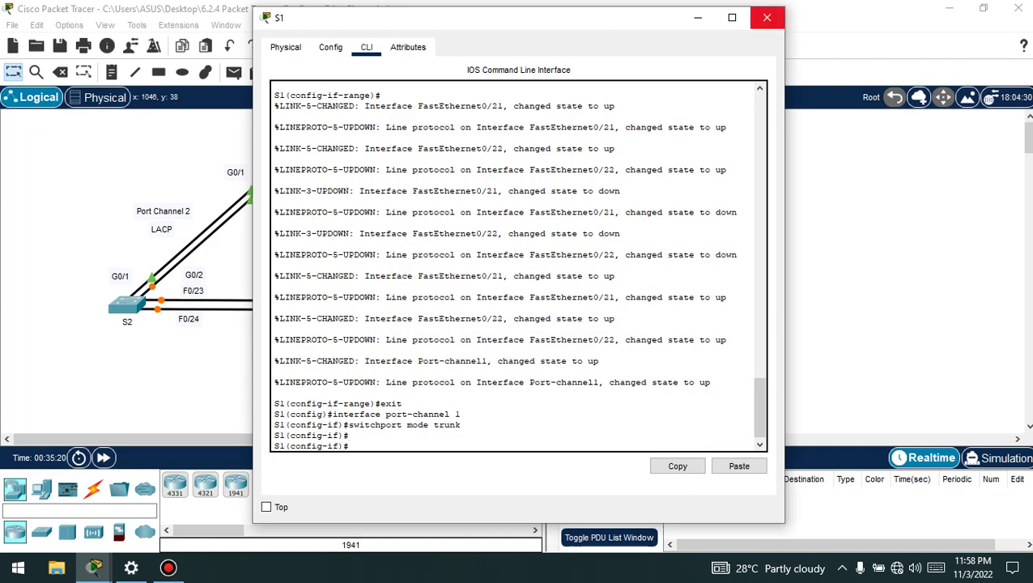
click(767, 17)
Step: Open S3's CLI, leave interface range configuration with exit and enter interface port-channel 1
click(434, 306)
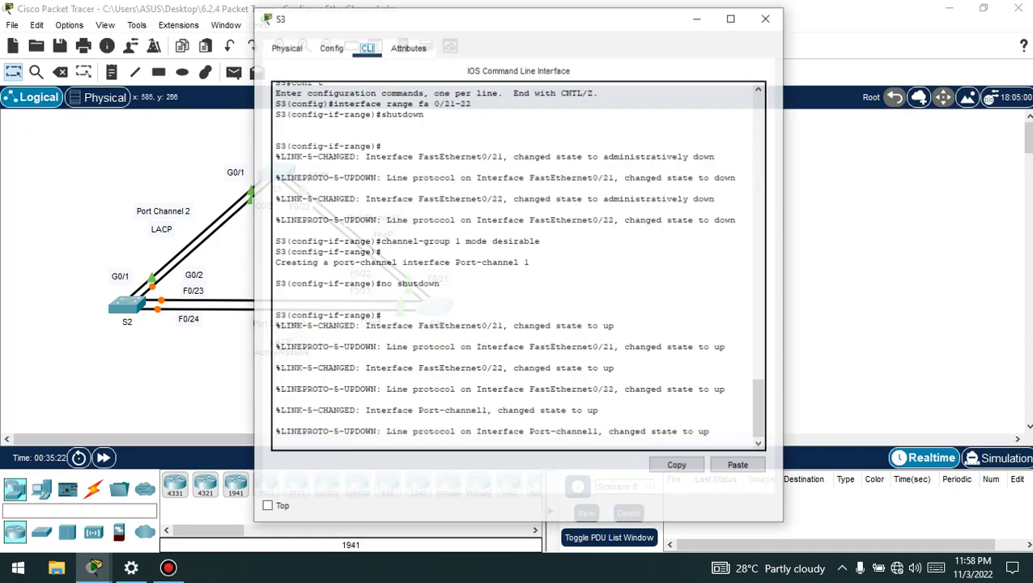
key(Return)
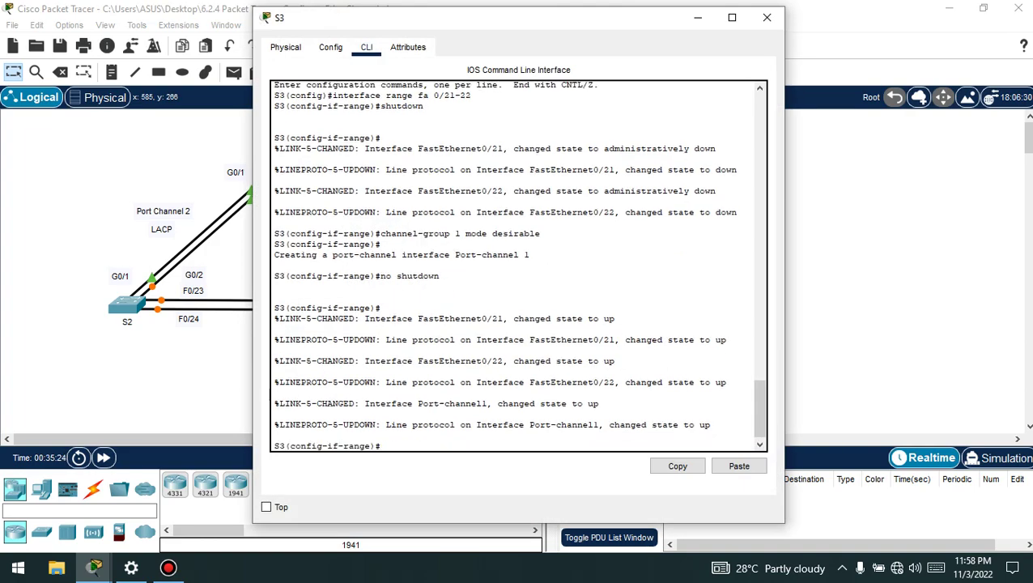
text(exit)
key(Return)
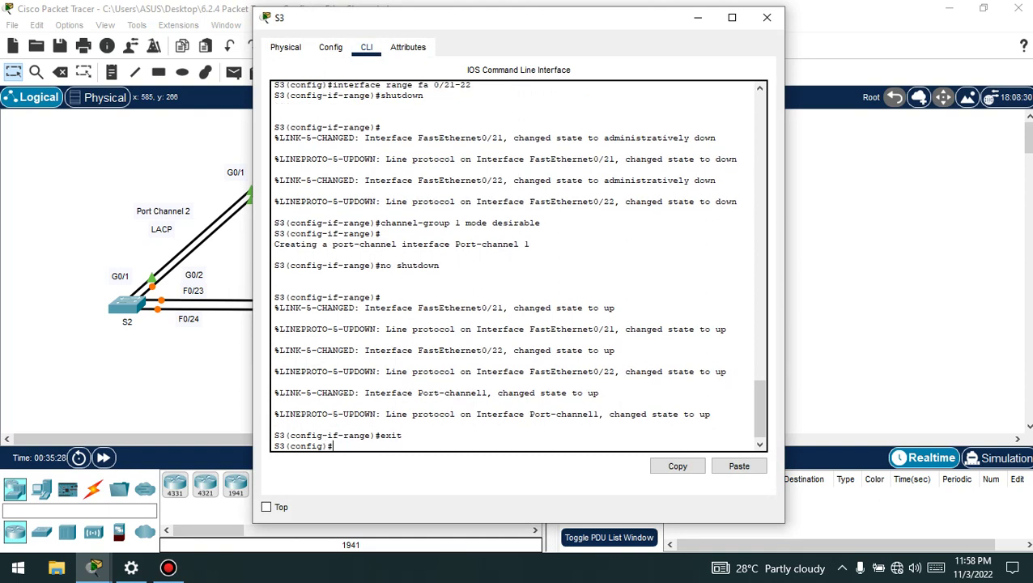
text(interface por)
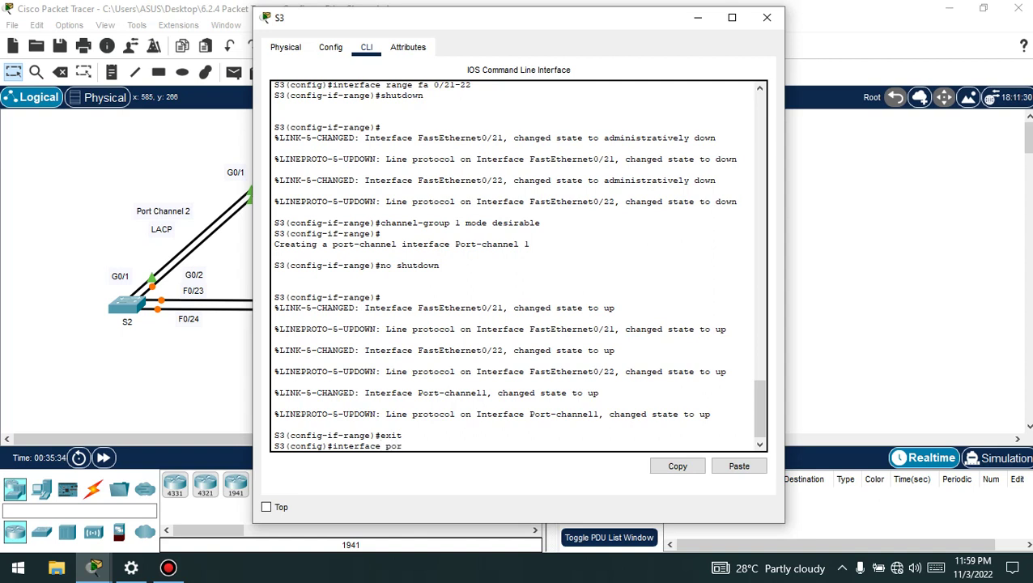
key(BackSpace)
key(BackSpace)
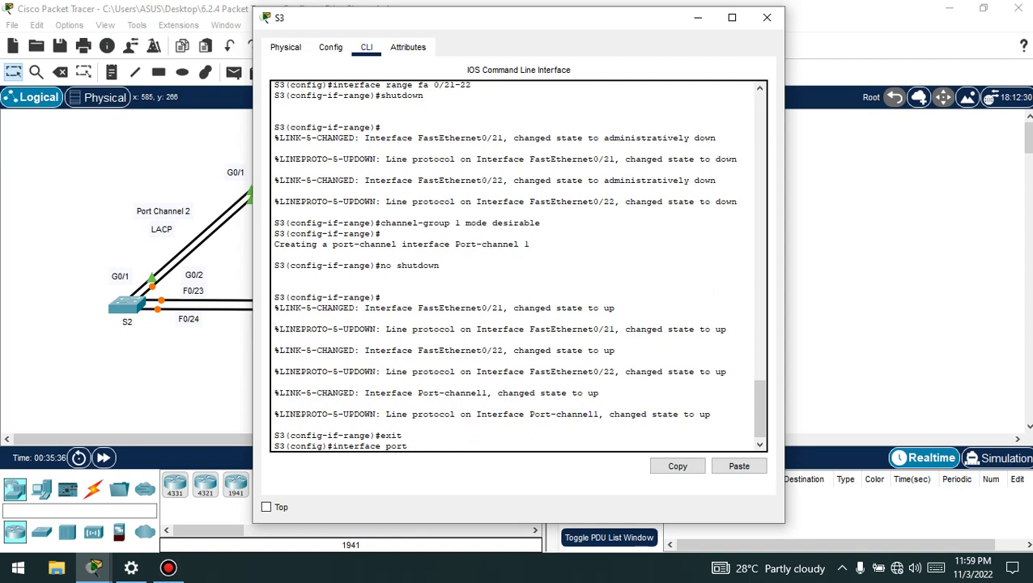
text(t-channel 1)
key(Return)
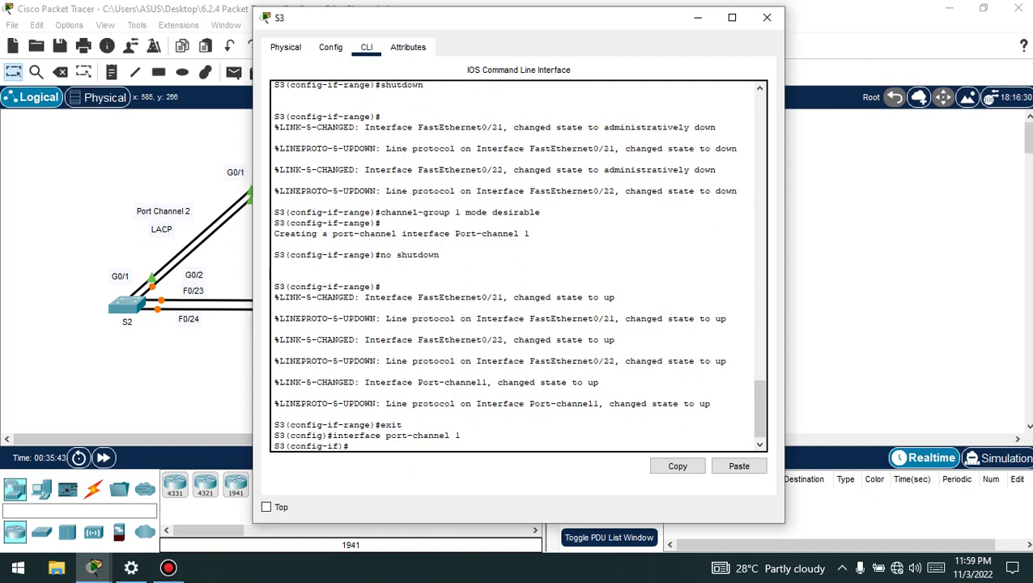
Step: Make S3's Port Channel 1 a trunk with switchport mode trunk and close S3's window
text(switchport mode trunk)
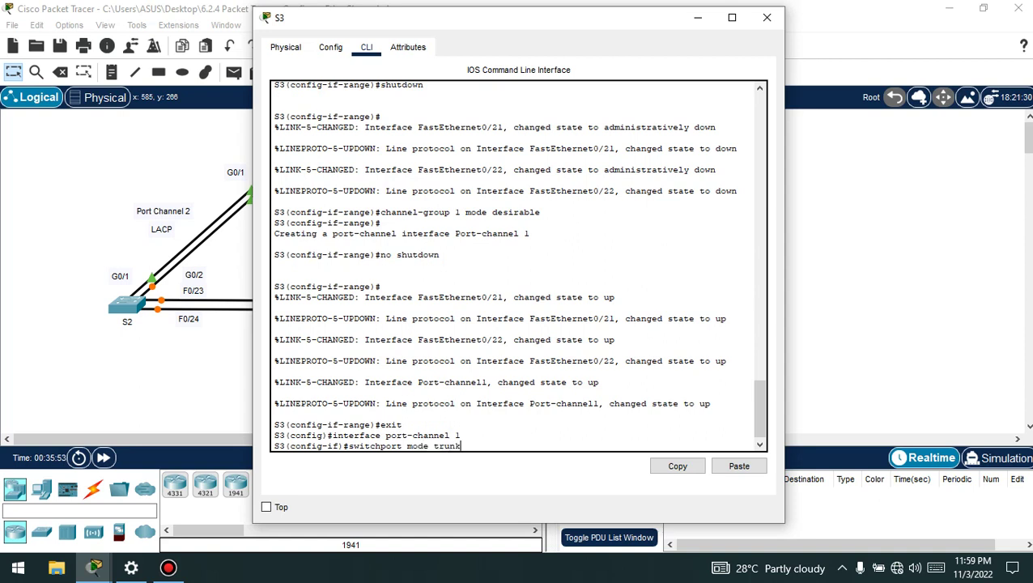
key(Return)
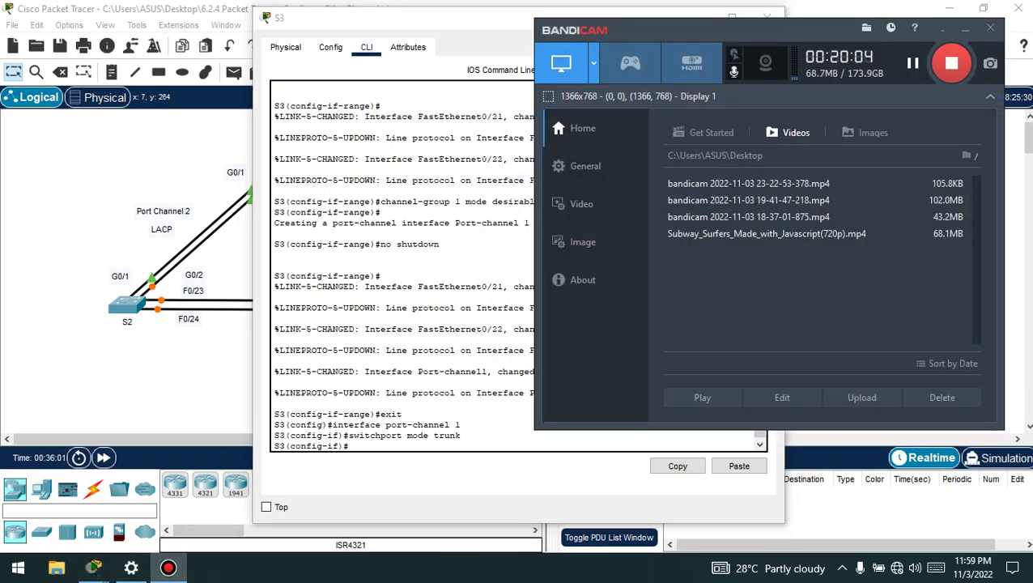
click(965, 27)
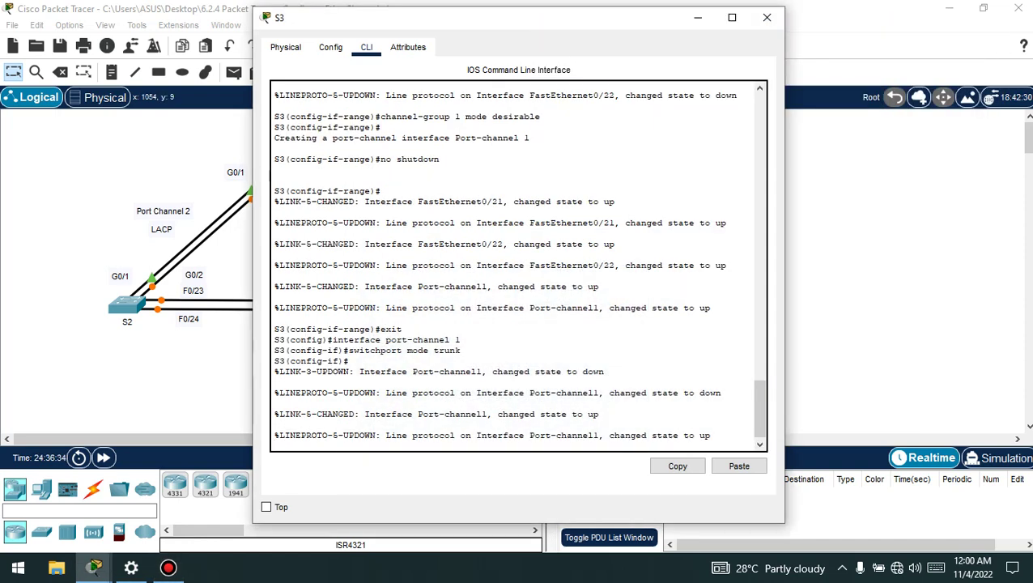
click(767, 17)
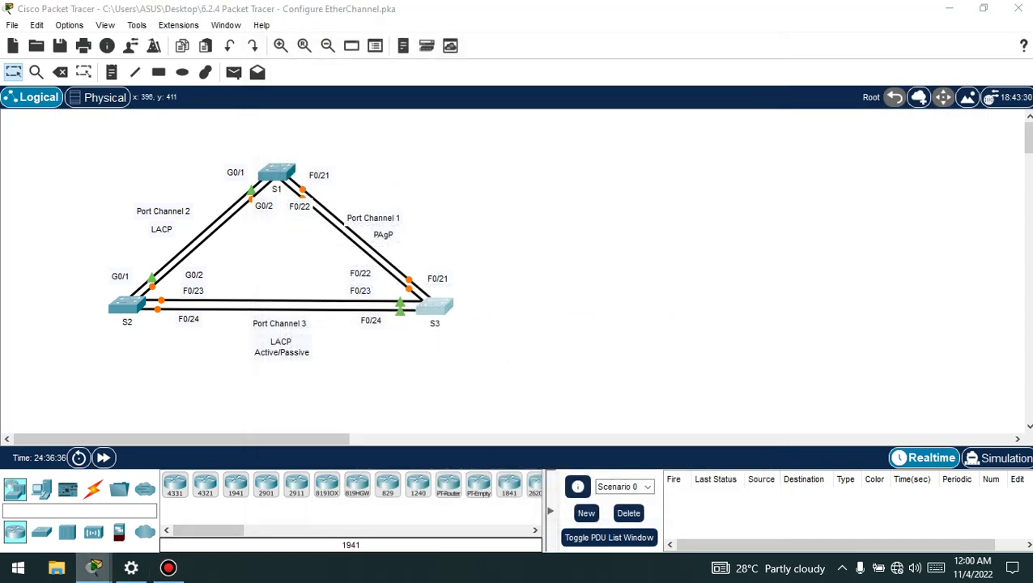
Step: Read Step 2 of the PT Activity instructions and run show etherchannel summary on S1 from privileged EXEC mode
mouse_move(94, 567)
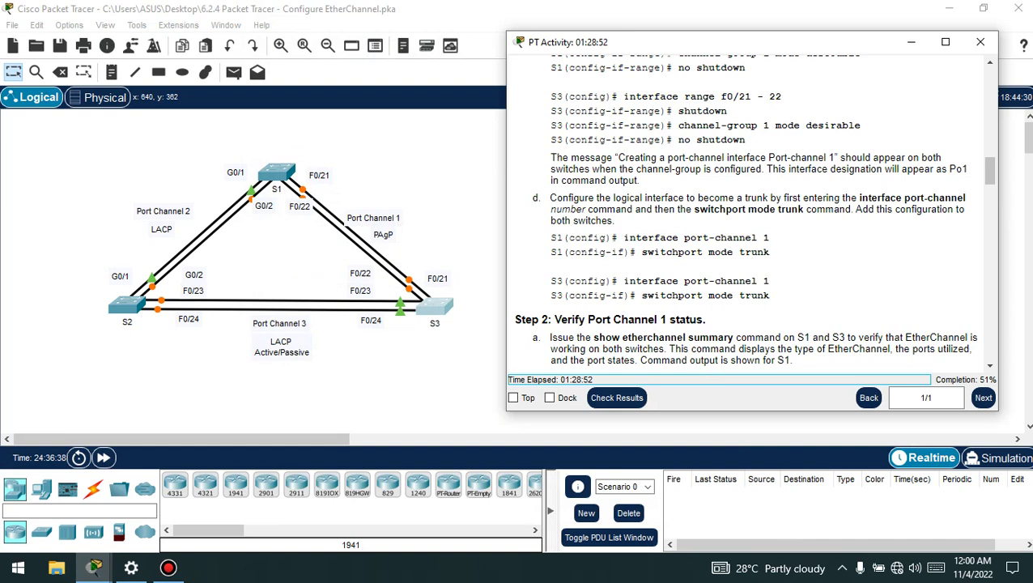
scroll(753, 211, down, 4)
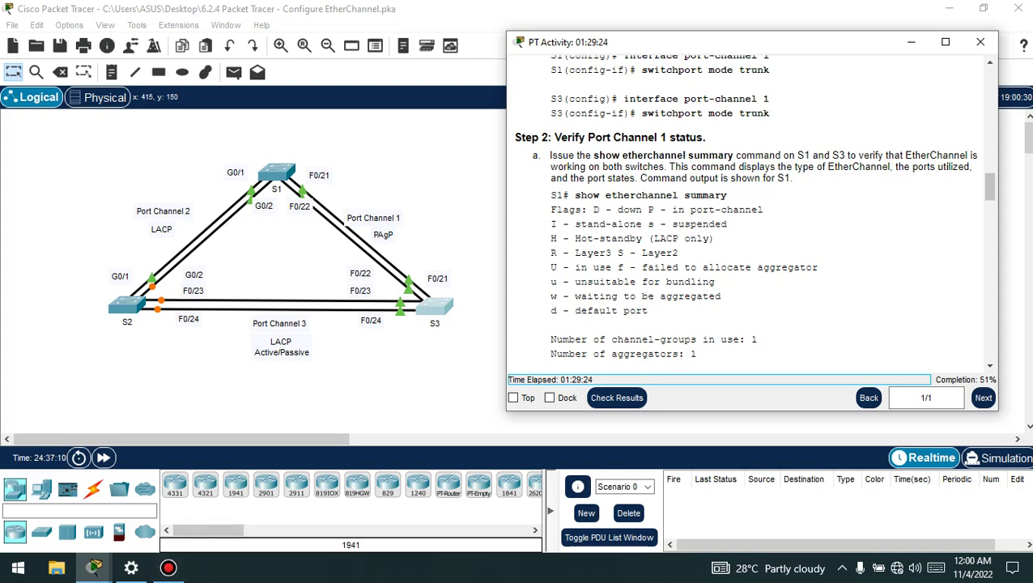
click(276, 172)
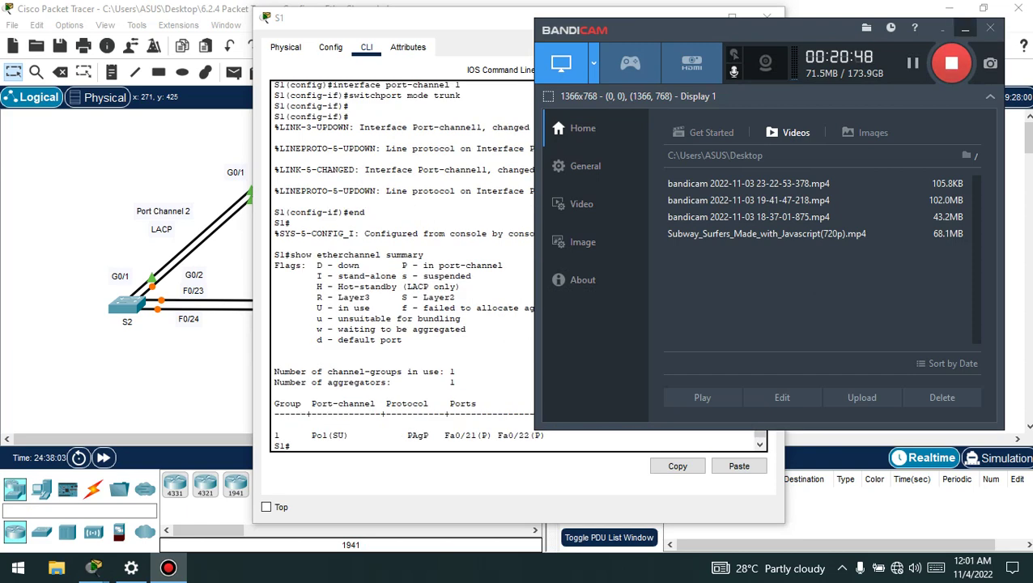
key(alt+Tab)
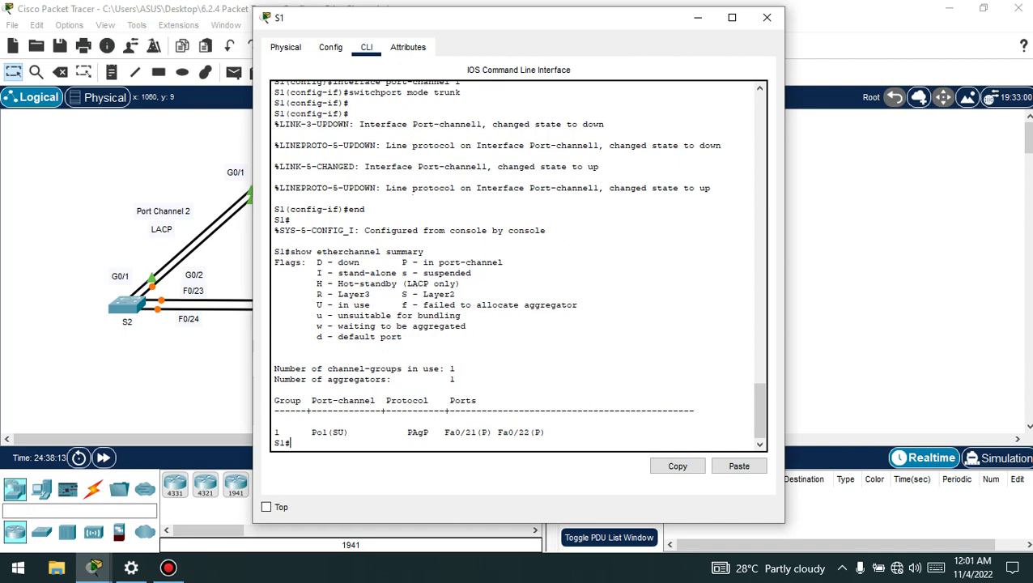
Step: Examine the etherchannel summary output on S1 and close S1's window
drag(274, 252, 290, 443)
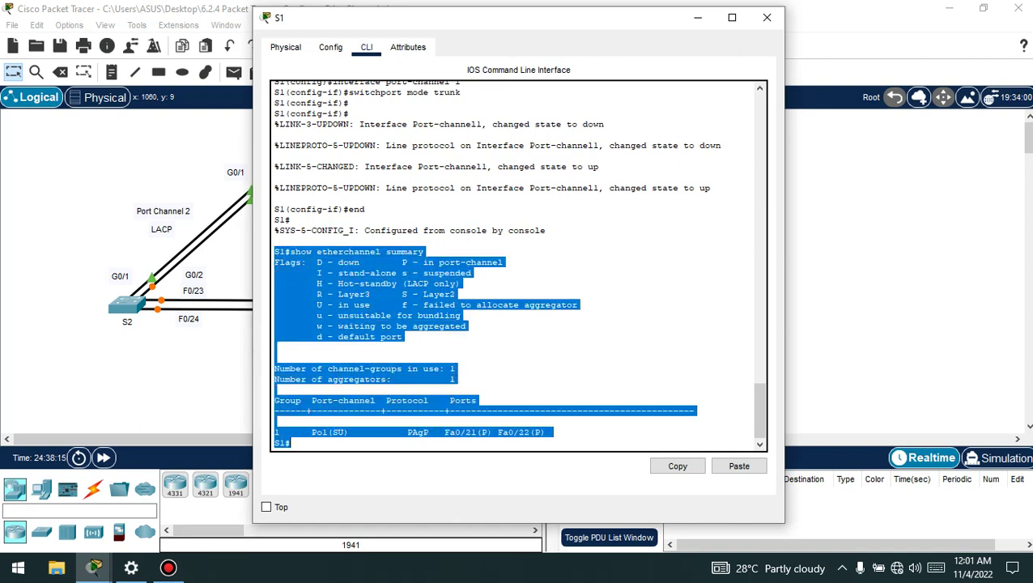
click(290, 443)
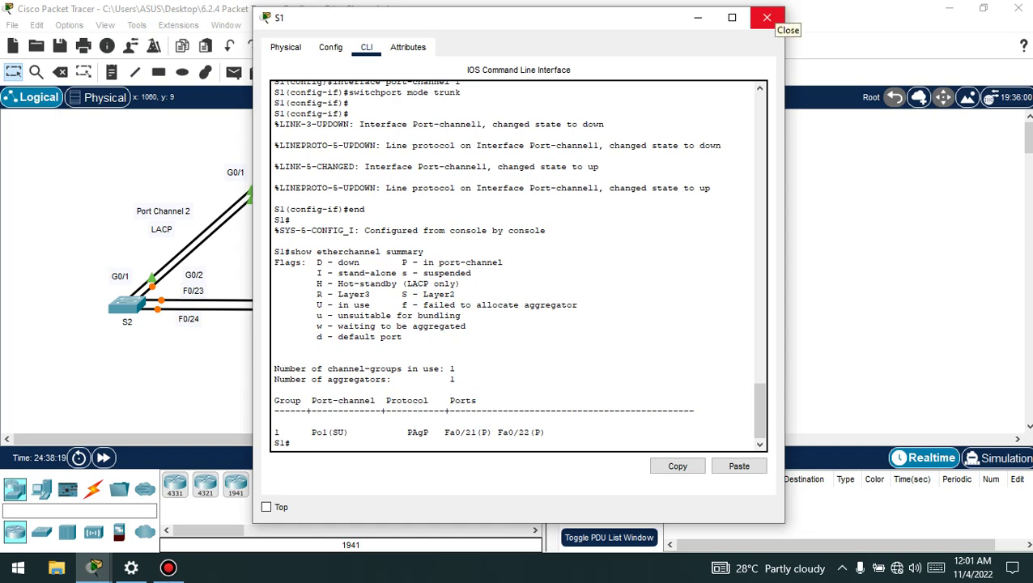
click(767, 17)
click(168, 568)
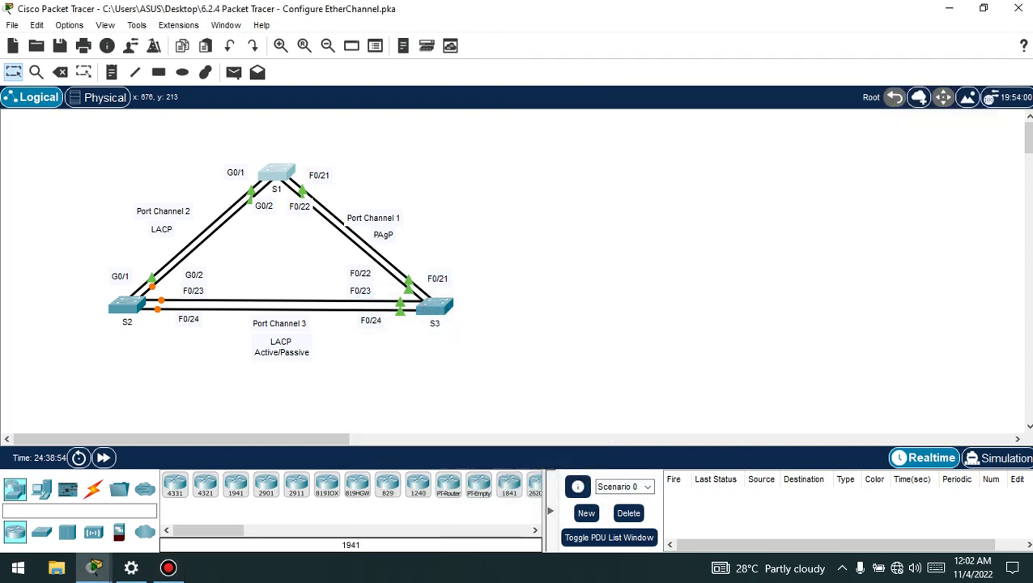
click(965, 27)
Step: Open S3's CLI and return to privileged EXEC mode with the end command
click(434, 305)
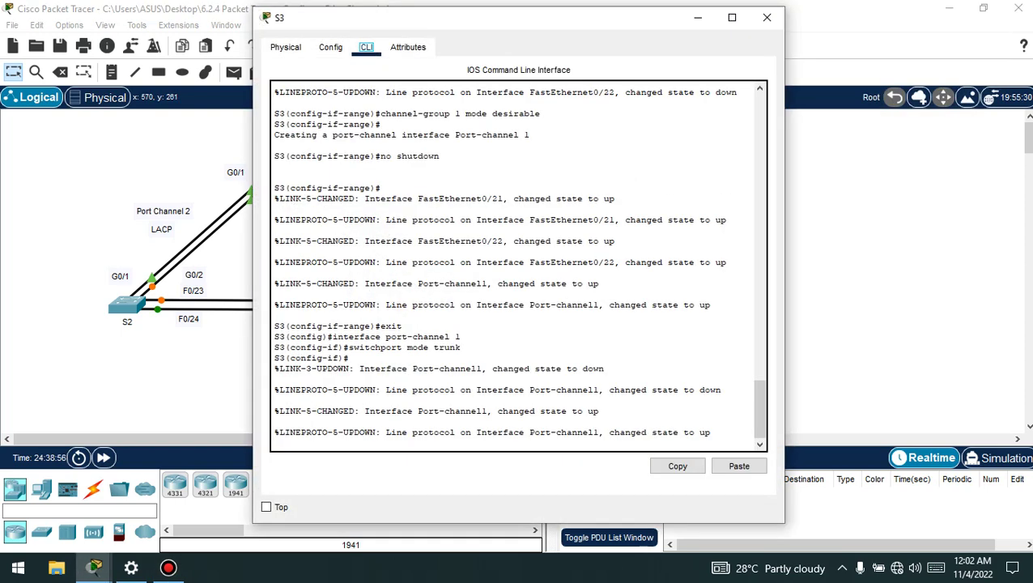
key(Return)
text(e)
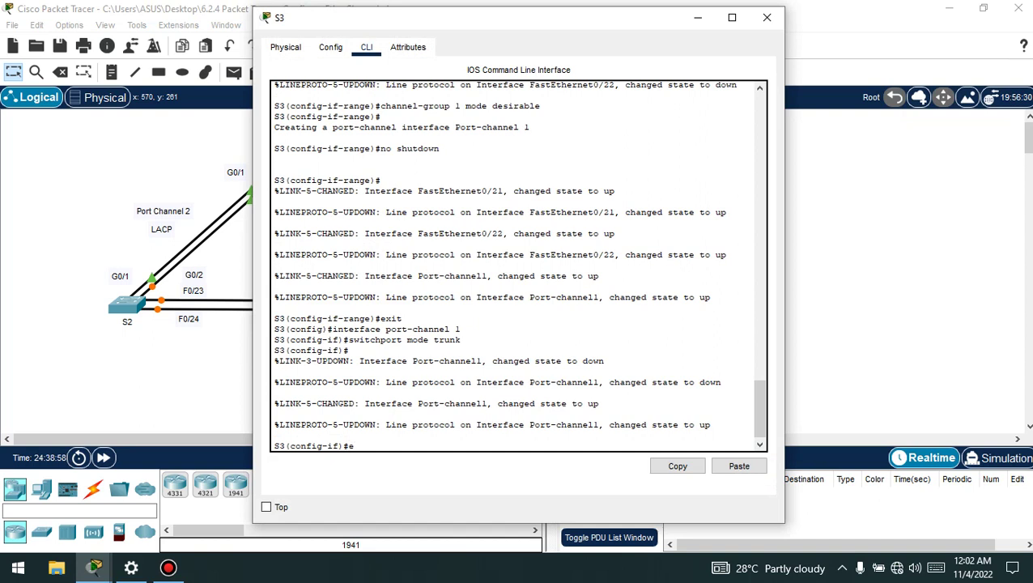
text(nd)
key(Return)
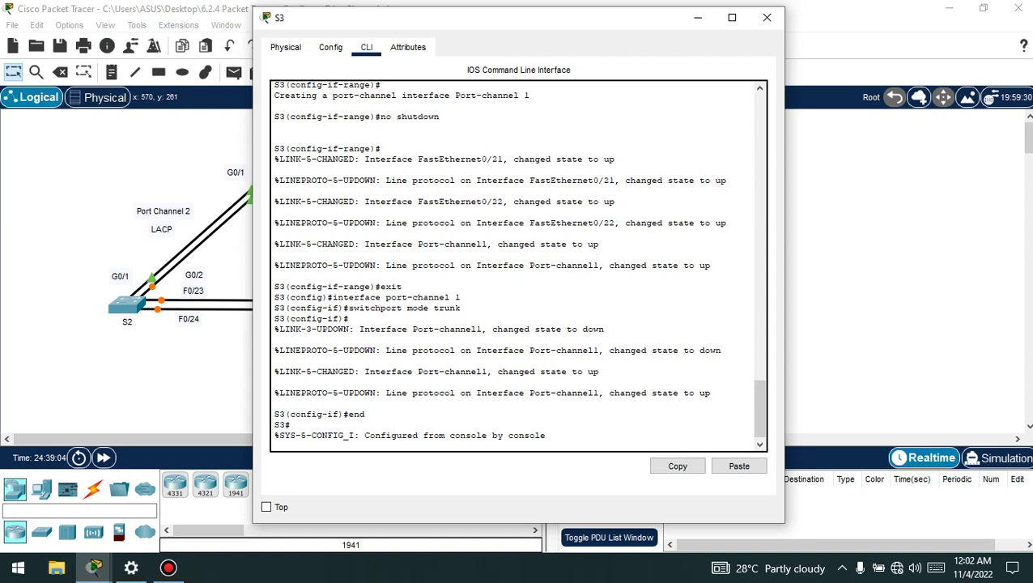
Step: Try to display S3's EtherChannel status with the command show etherchanel summary
key(Return)
text(sho)
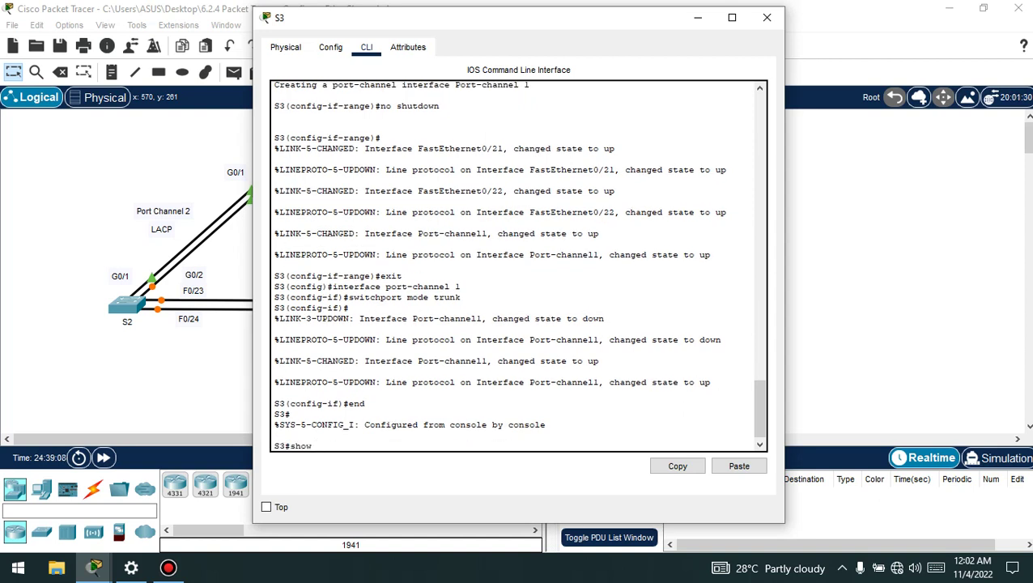
text(w ether ch)
key(BackSpace)
key(BackSpace)
key(BackSpace)
text(chanel summary)
key(Return)
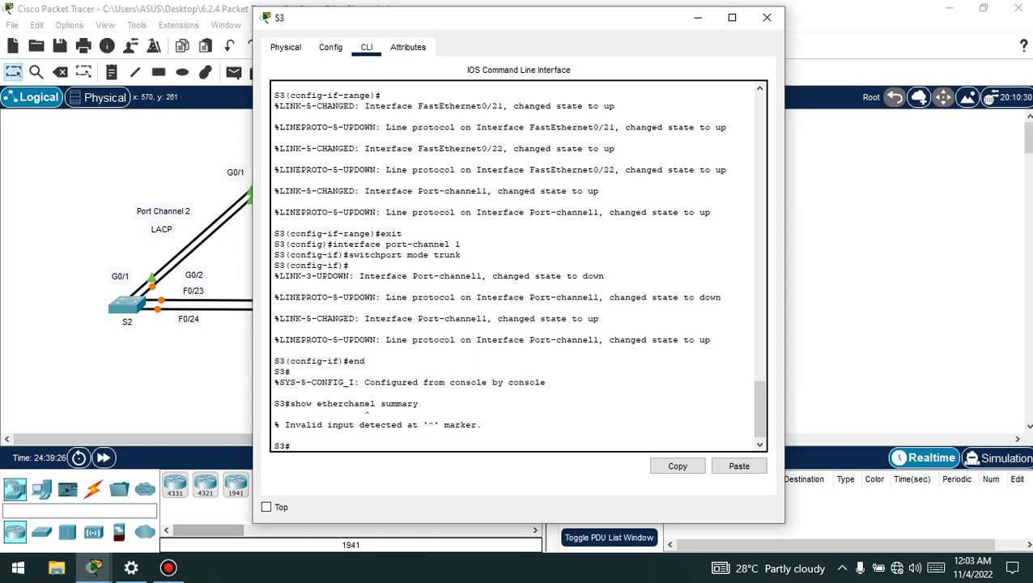
Step: Review the show etherchannel summary output on S3 and close S3's window
click(169, 567)
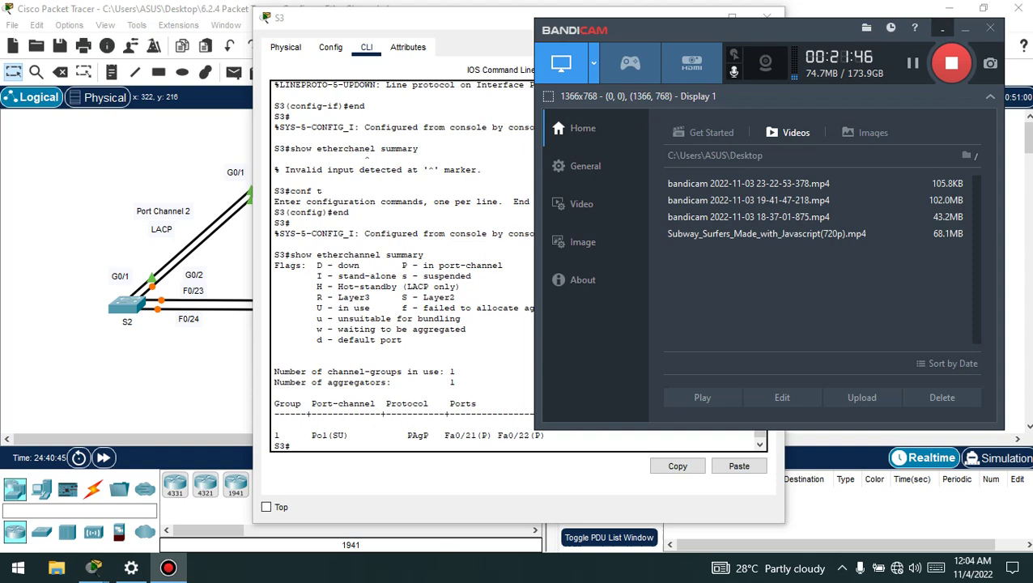
click(941, 27)
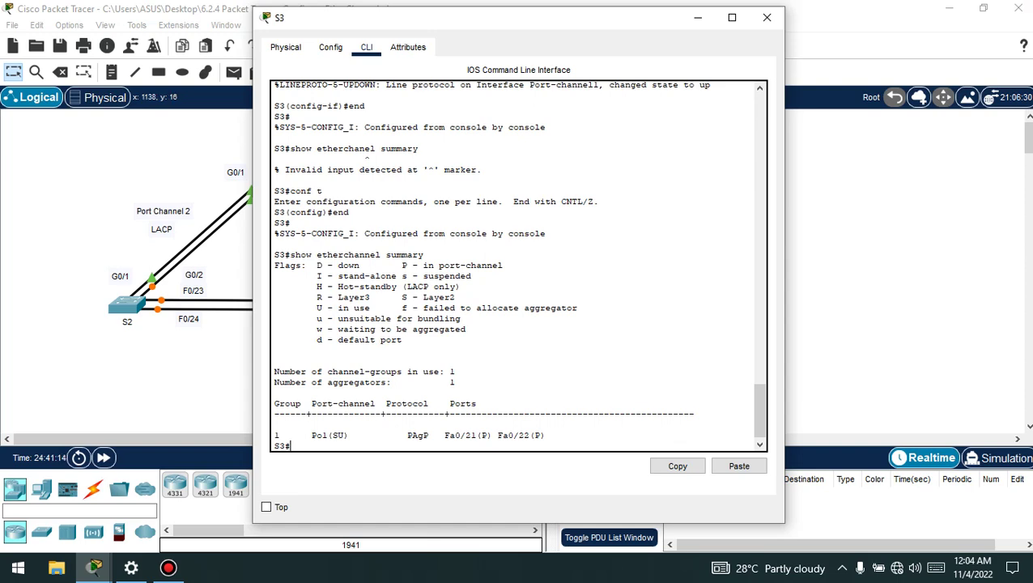
click(767, 17)
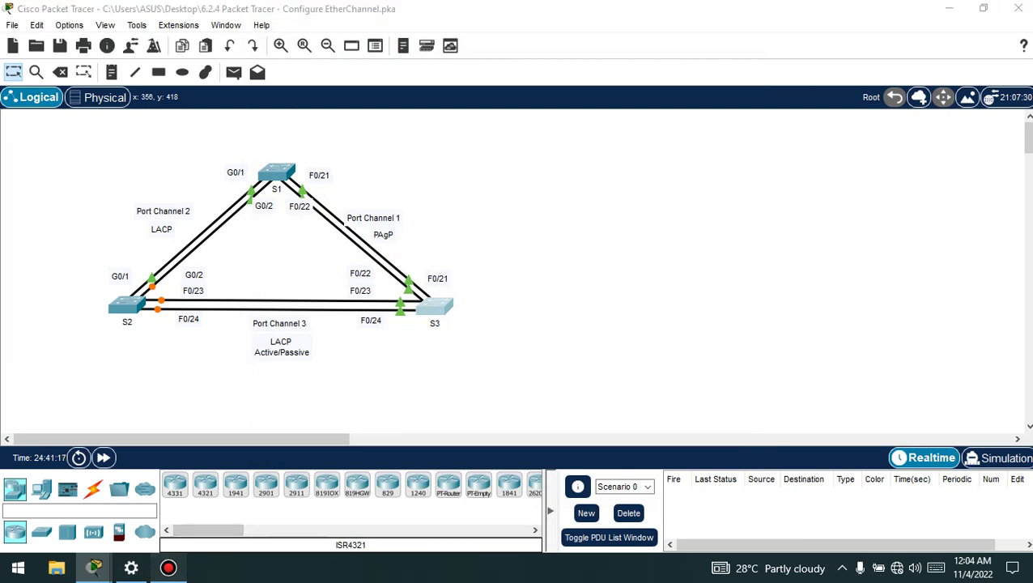
key(alt+Tab)
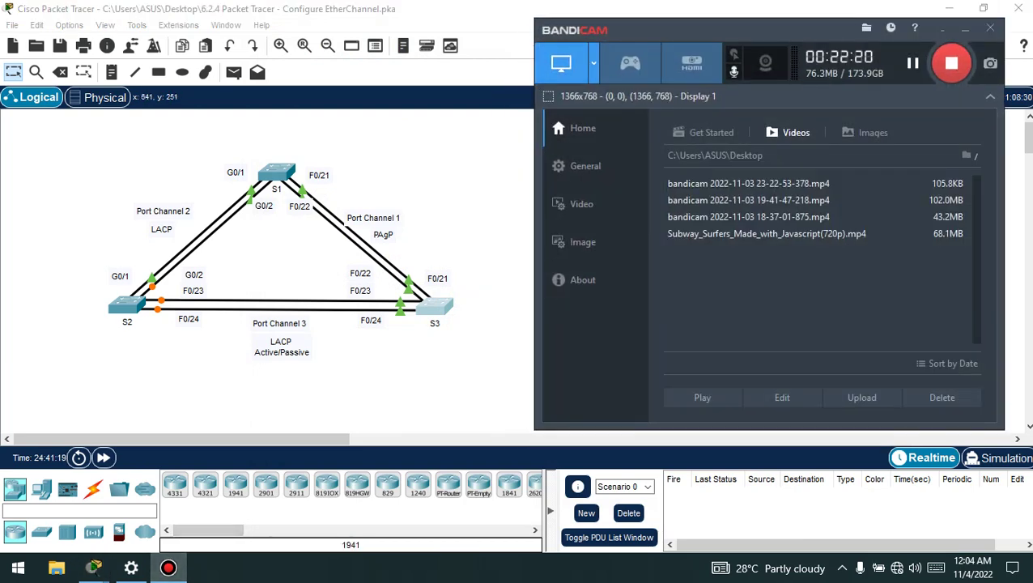
click(965, 29)
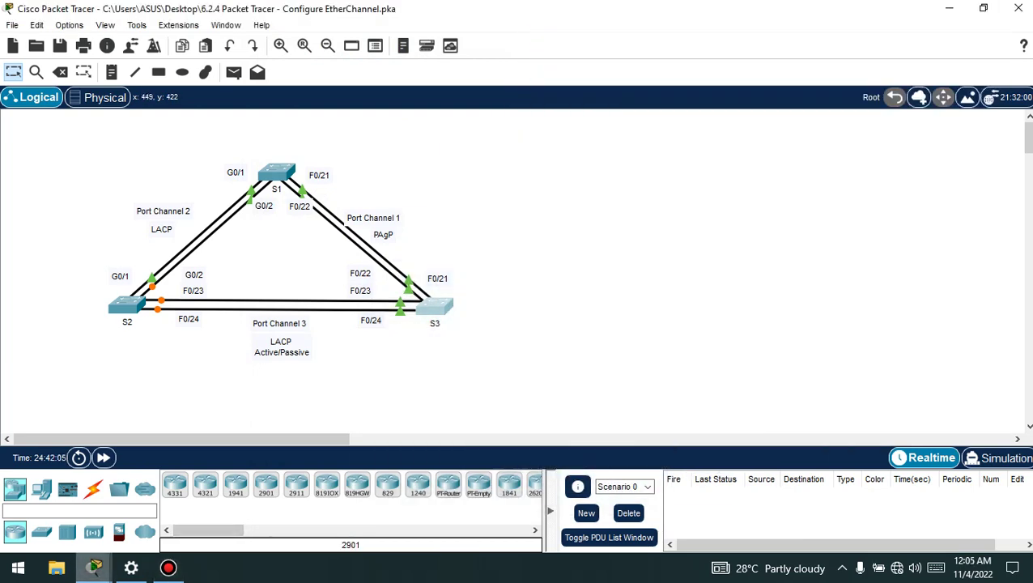
Step: Read Step 2 of the PT Activity instructions on verifying Port Channel 1, including substep b about the show interfaces trunk command
mouse_move(94, 567)
click(230, 478)
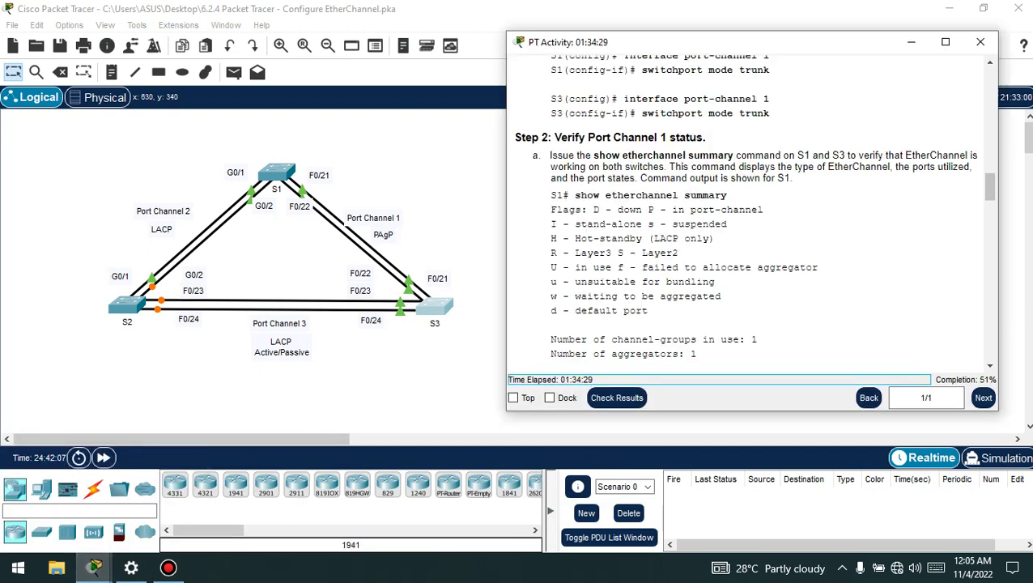
scroll(754, 210, up, 1)
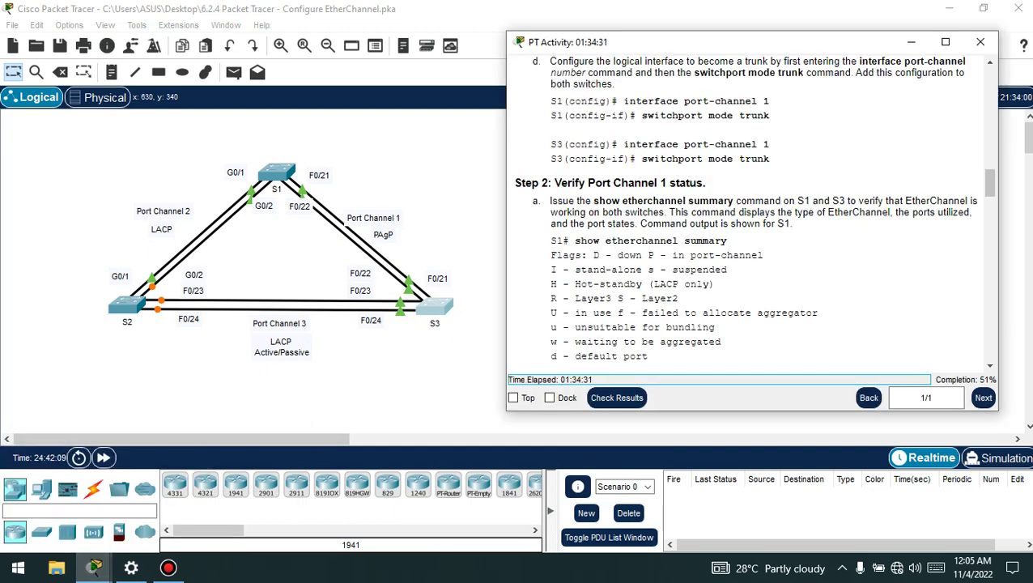
scroll(753, 211, down, 5)
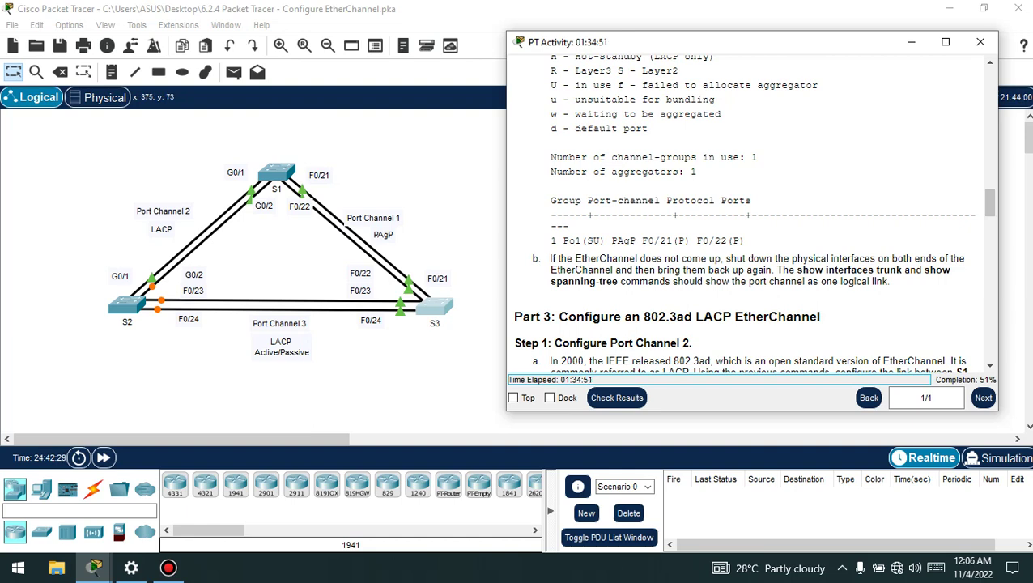
scroll(753, 214, down, 1)
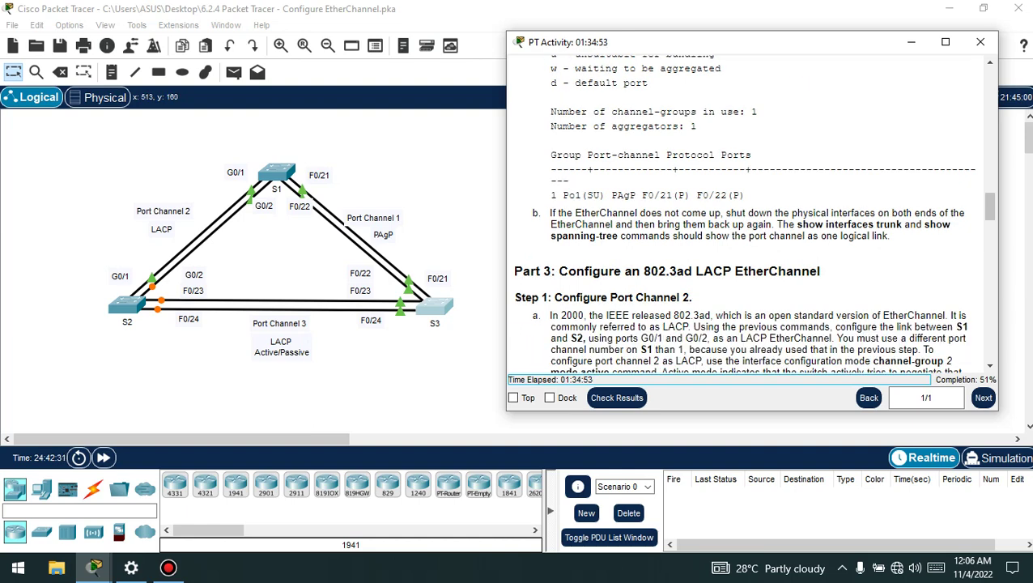
Step: Return to S1's CLI and display its trunk status with the command show interface trunk
key(alt+Tab)
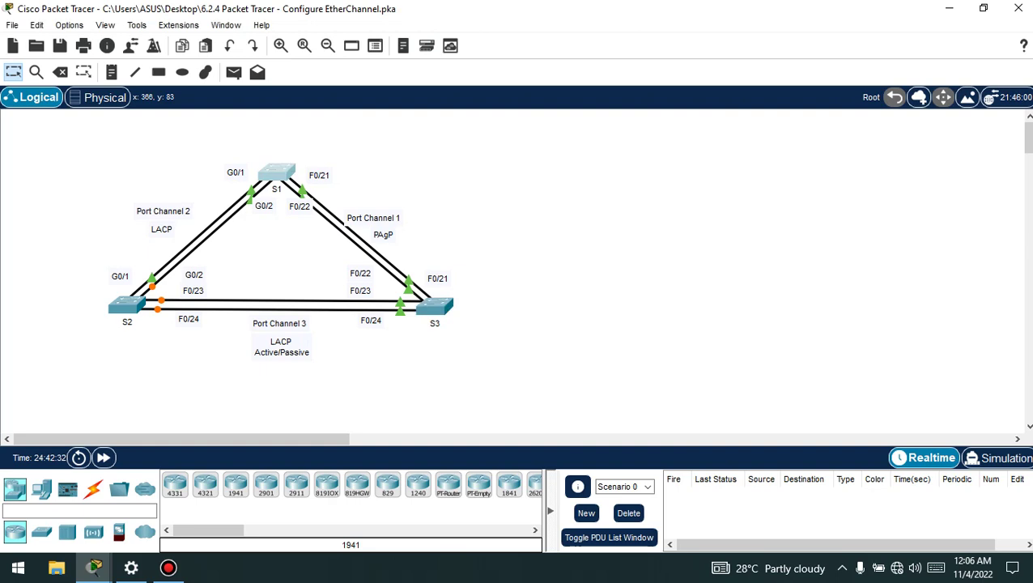
key(alt+Tab)
key(alt+Tab)
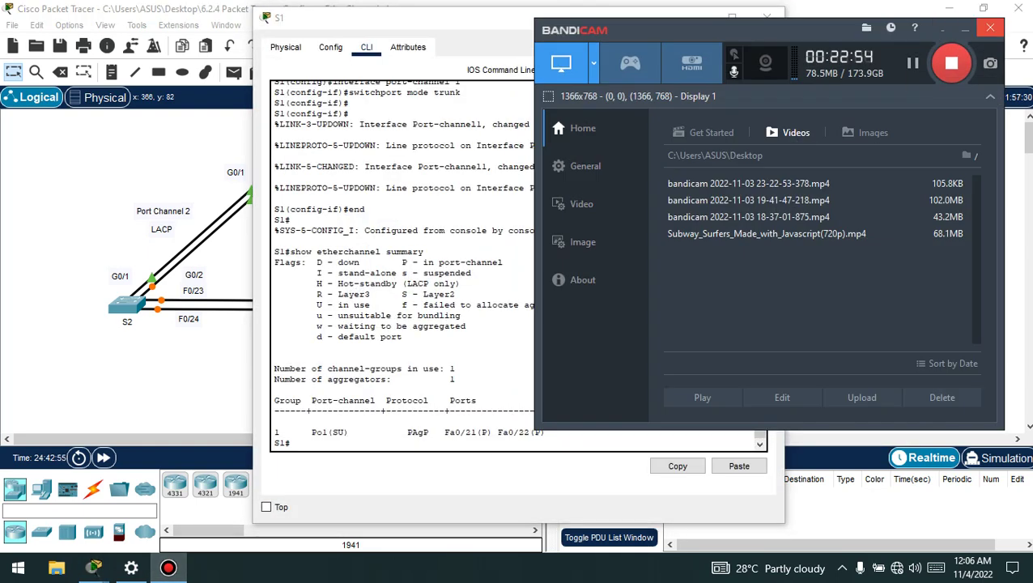
click(990, 28)
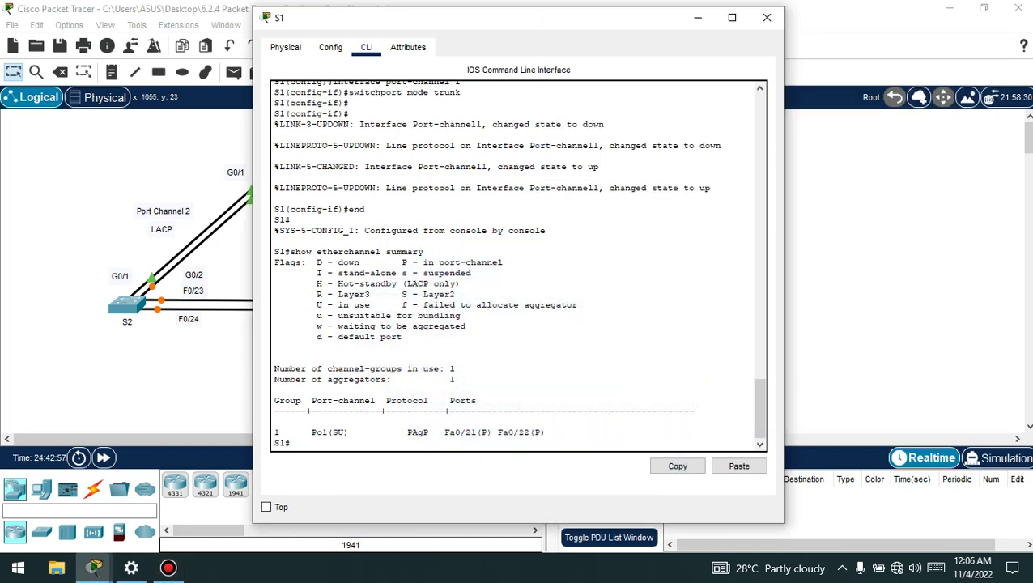
text(show interface trunk)
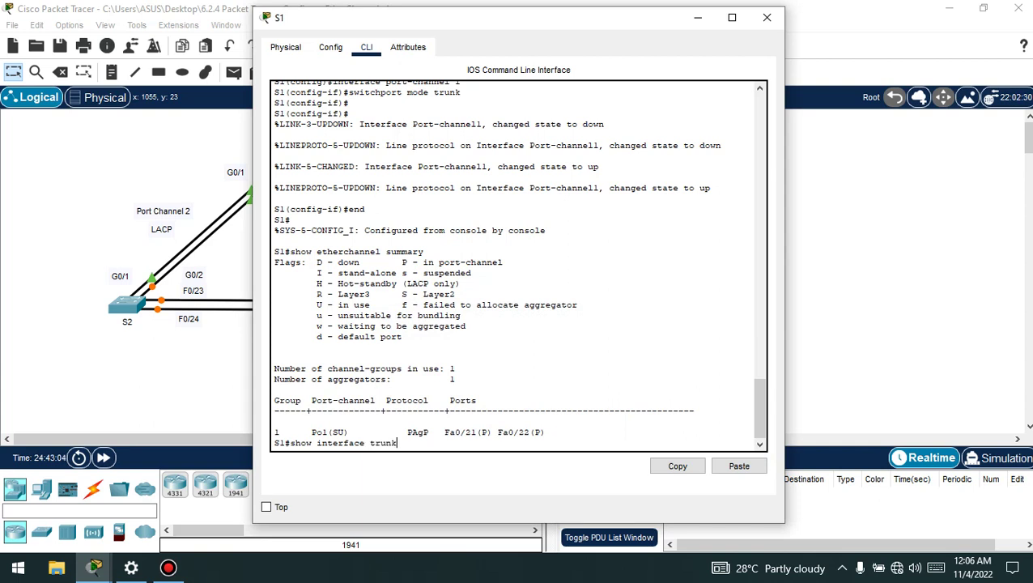
key(Return)
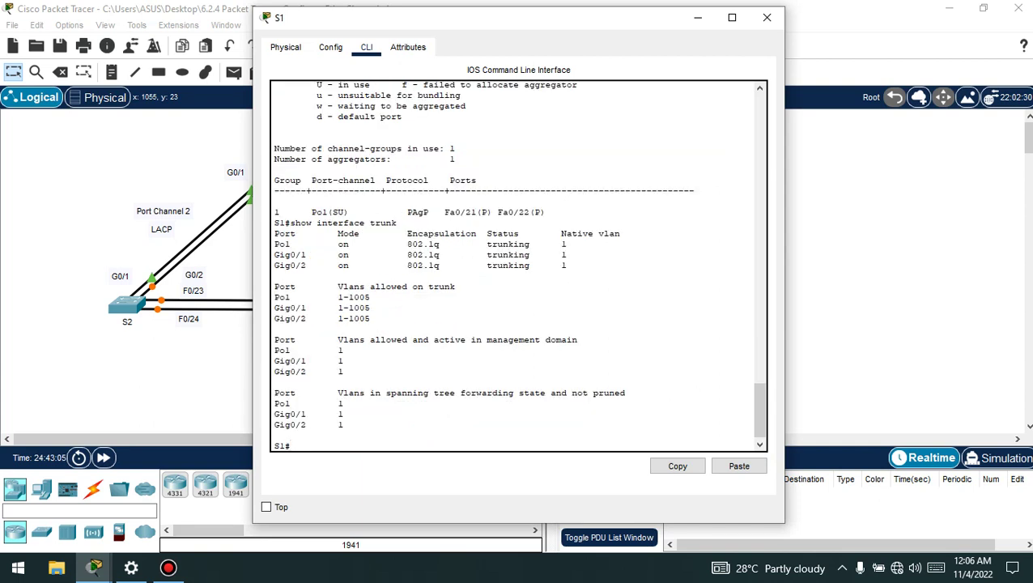
Step: Examine the mode and status columns of S1's trunk output and close S1's window
click(168, 567)
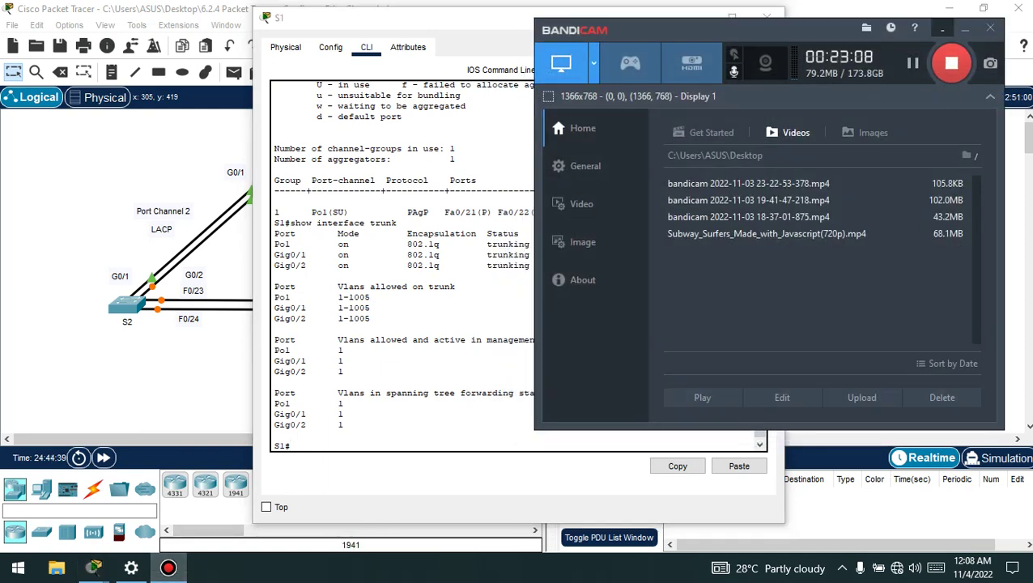
click(940, 27)
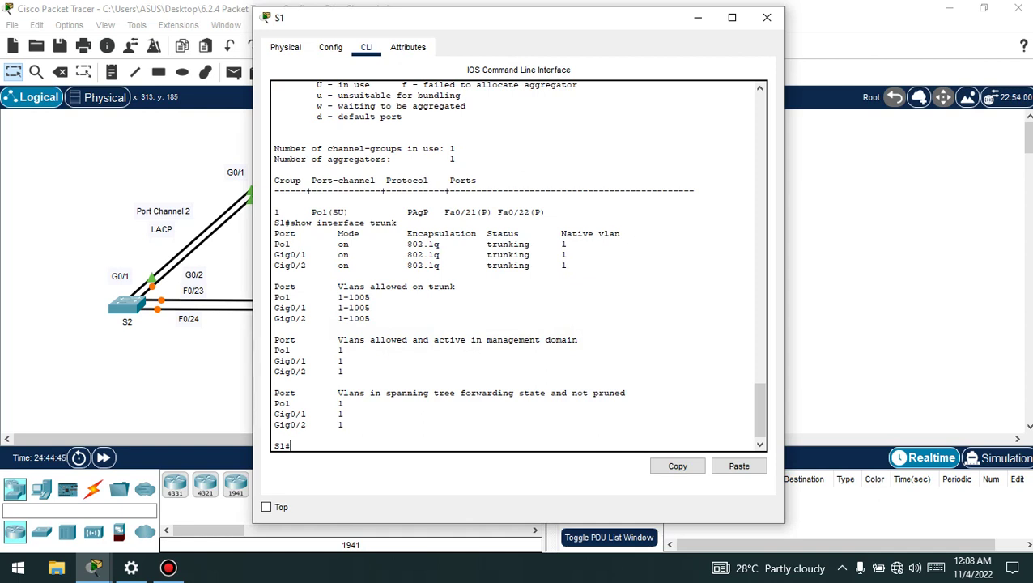
triple_click(344, 234)
click(344, 234)
drag(489, 233, 529, 244)
click(529, 244)
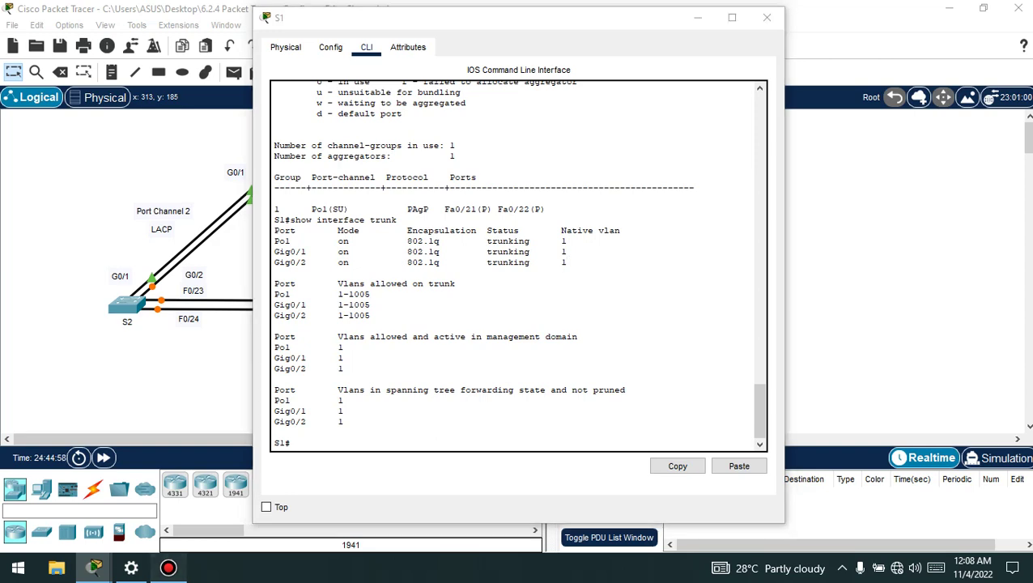
click(168, 567)
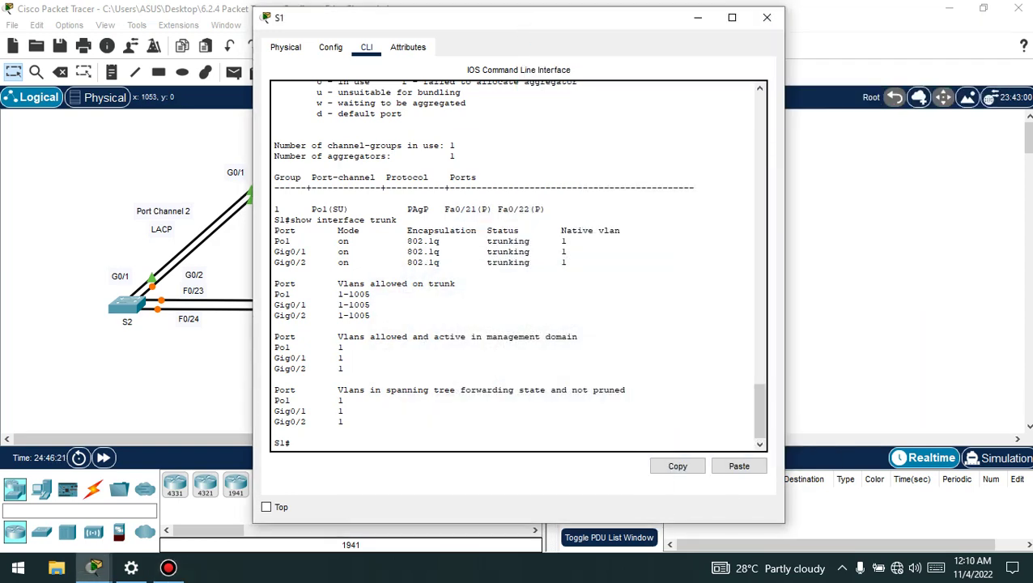
click(767, 17)
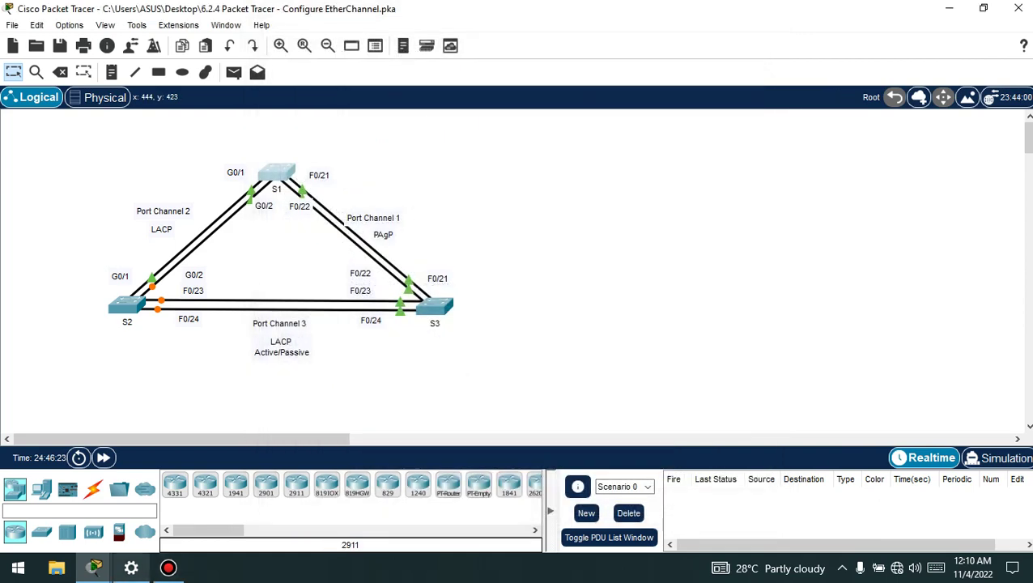
Step: Read Part 3 of the PT Activity instructions on configuring Port Channel 2 as an LACP EtherChannel between S1 and S2
mouse_move(94, 568)
click(231, 502)
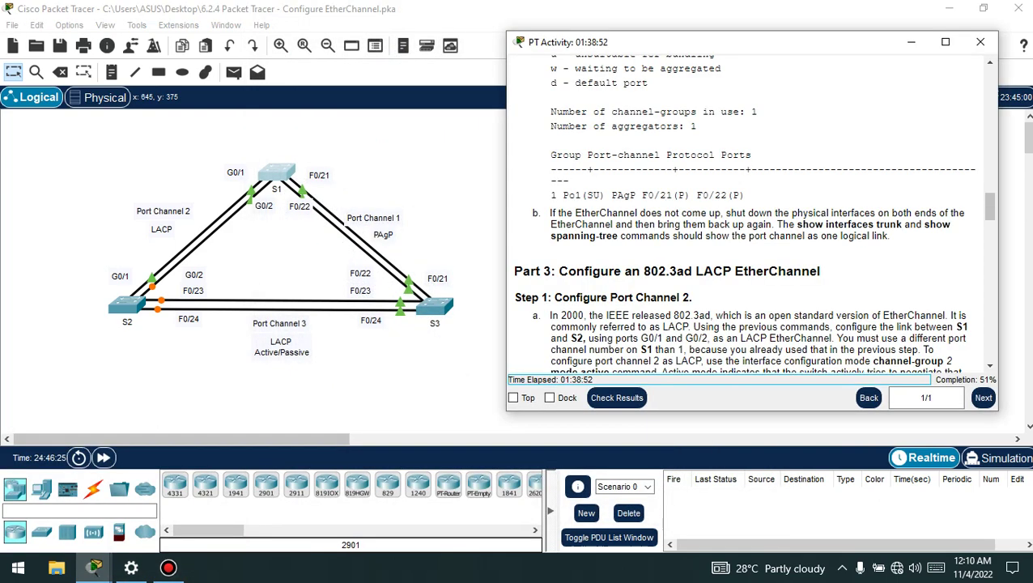
scroll(753, 215, down, 3)
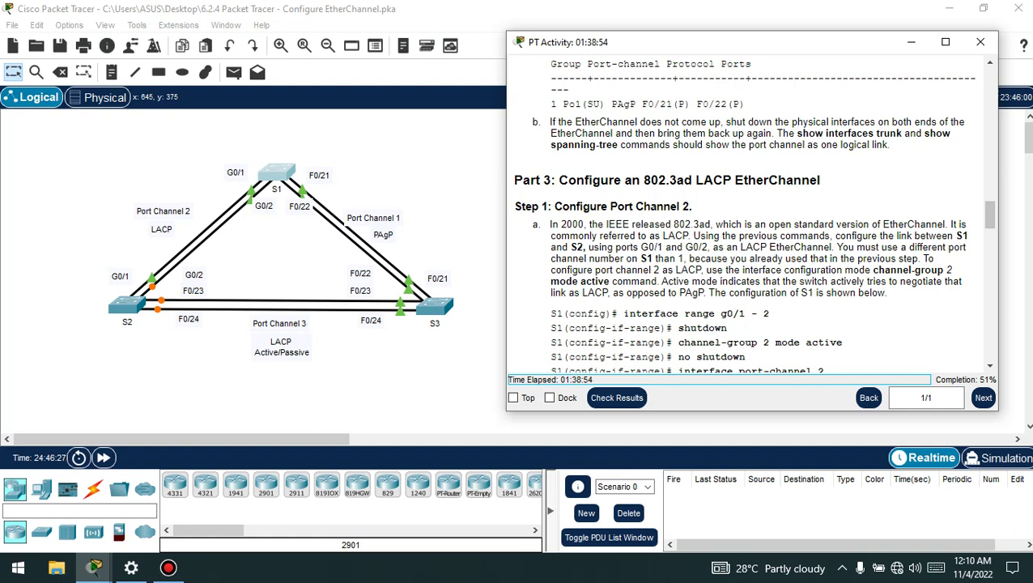
scroll(753, 214, down, 1)
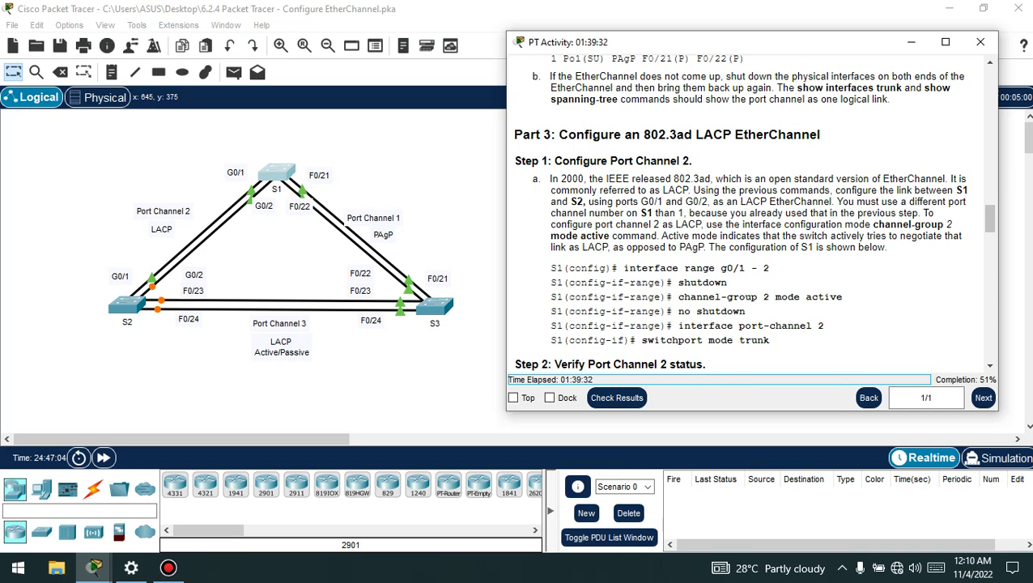
scroll(753, 215, down, 1)
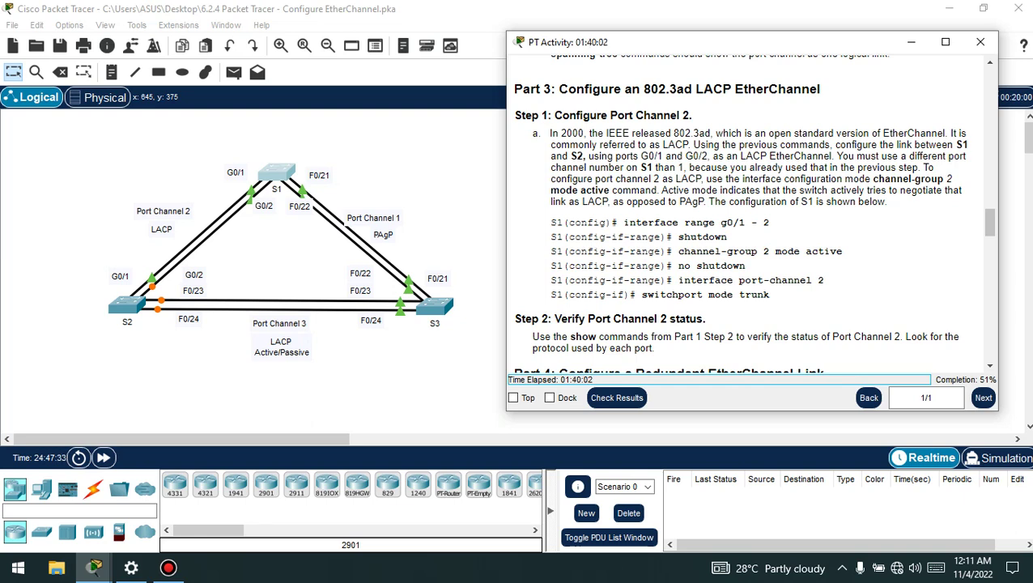
scroll(751, 219, down, 2)
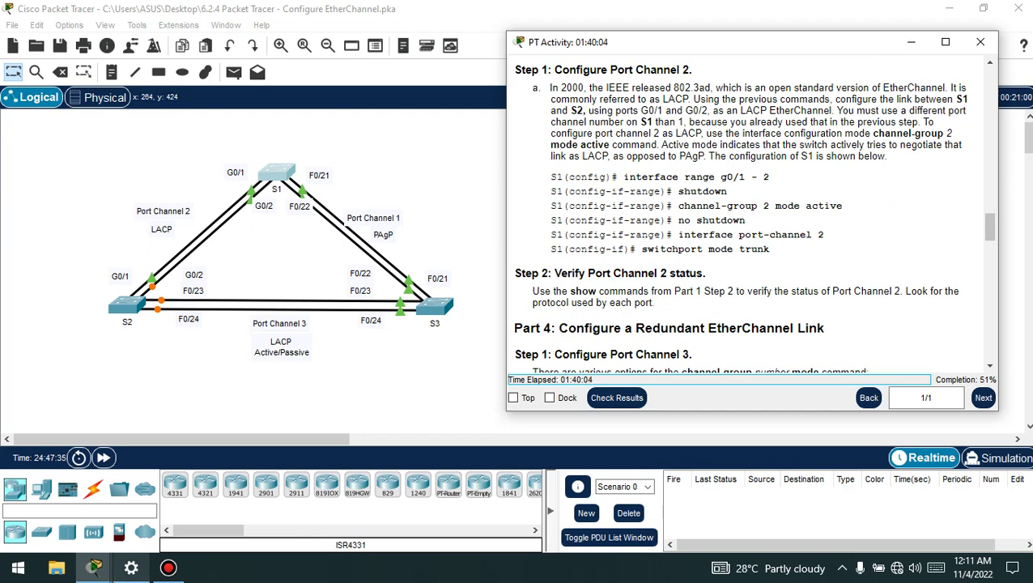
click(169, 568)
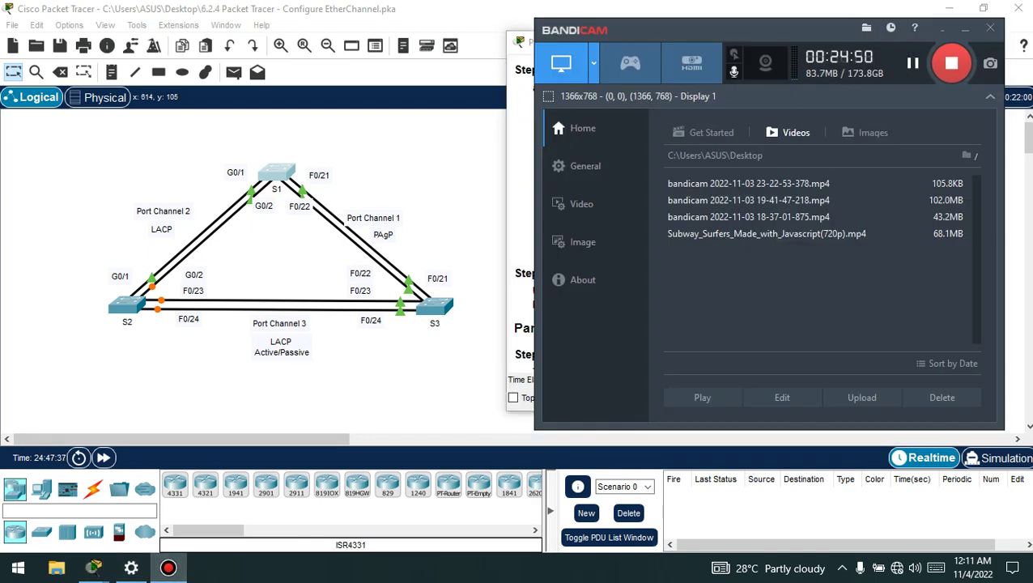
click(169, 568)
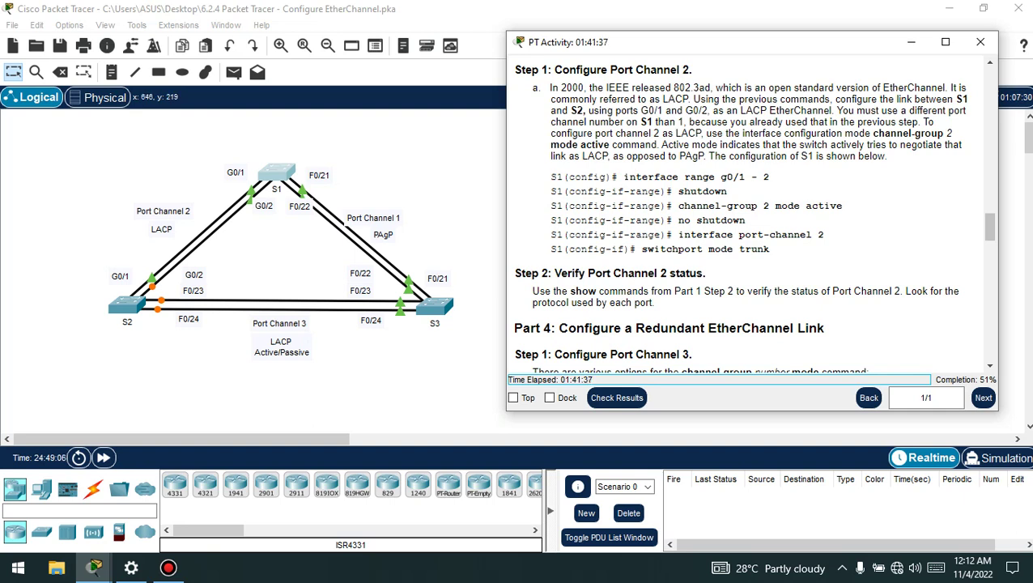
Step: Reopen S1's CLI and enter global configuration mode with conf t
key(alt+Tab)
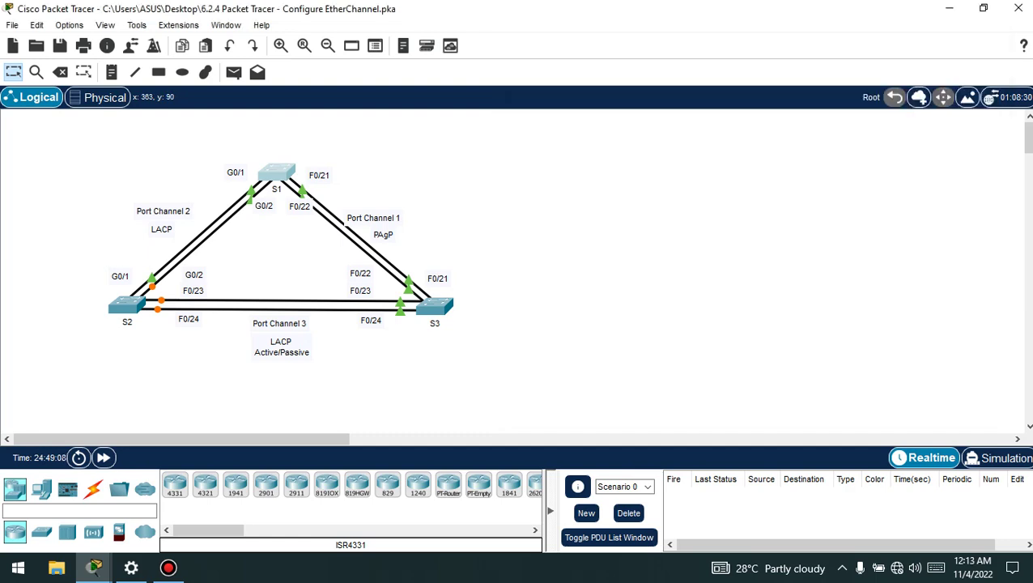
key(alt+Tab)
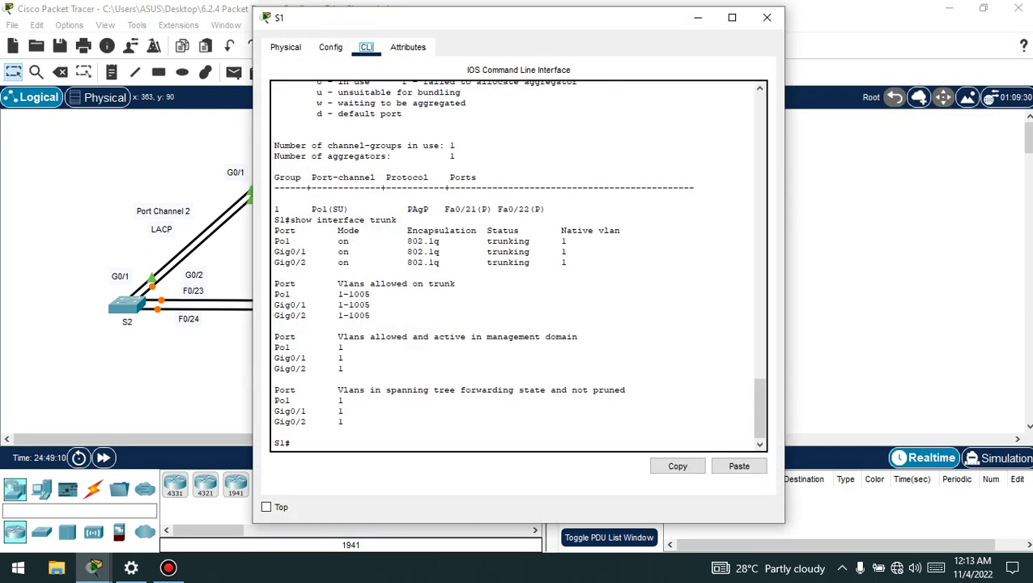
click(168, 568)
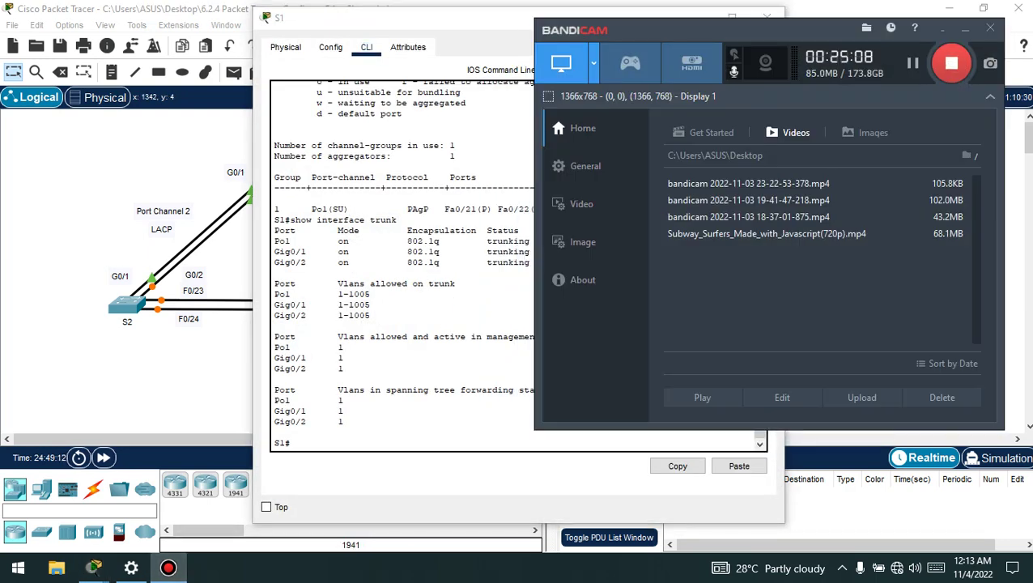
click(965, 28)
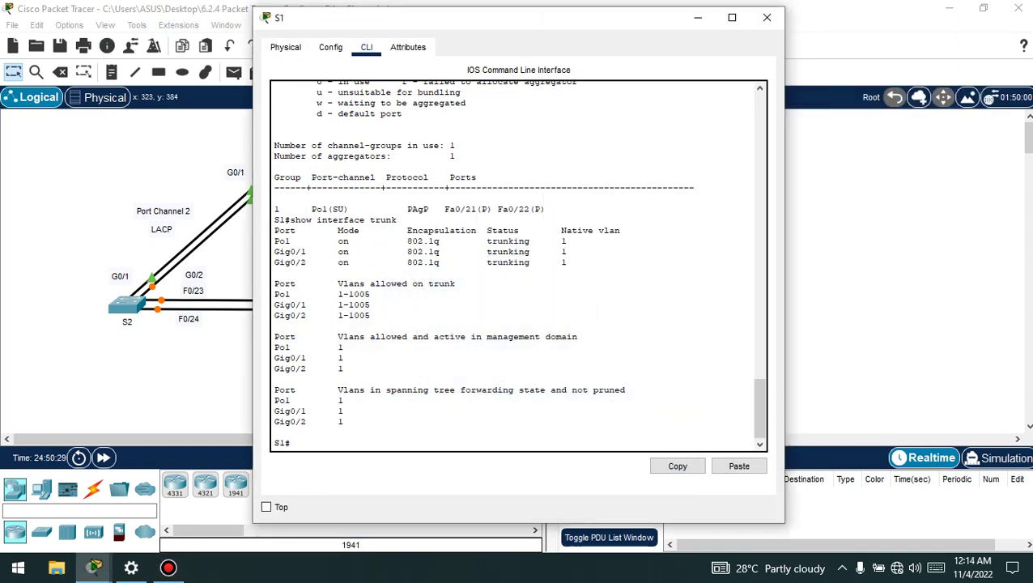
text(conf t)
key(Return)
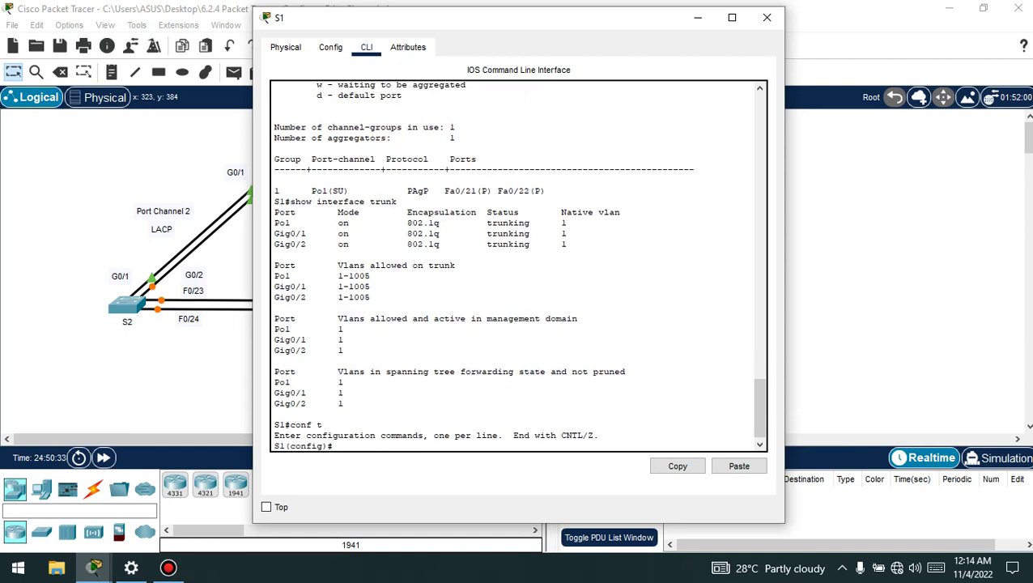
Step: Select interface range g0/1-2 on S1 and shut down both ports
text(interface range g0/1-2)
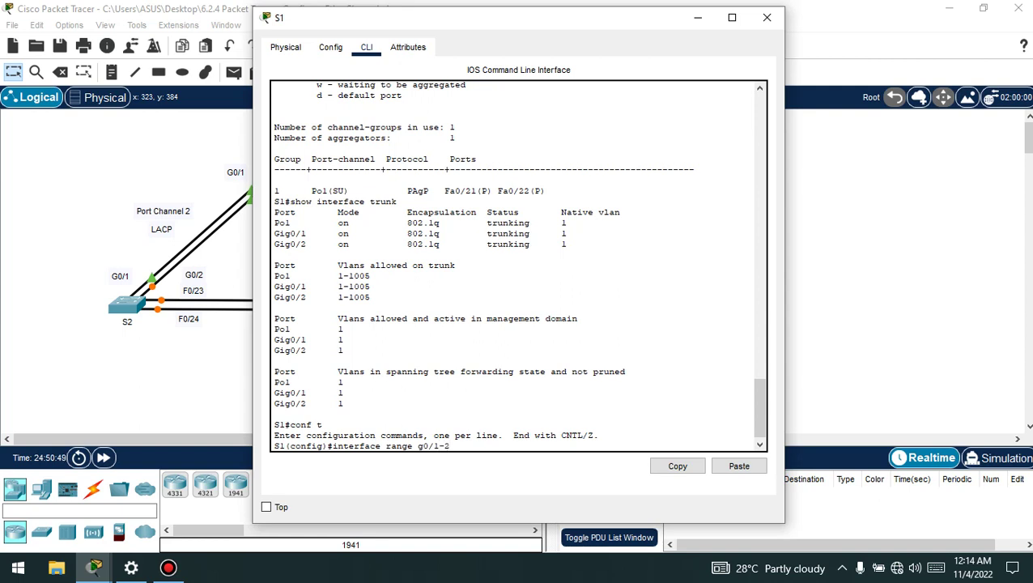
key(Return)
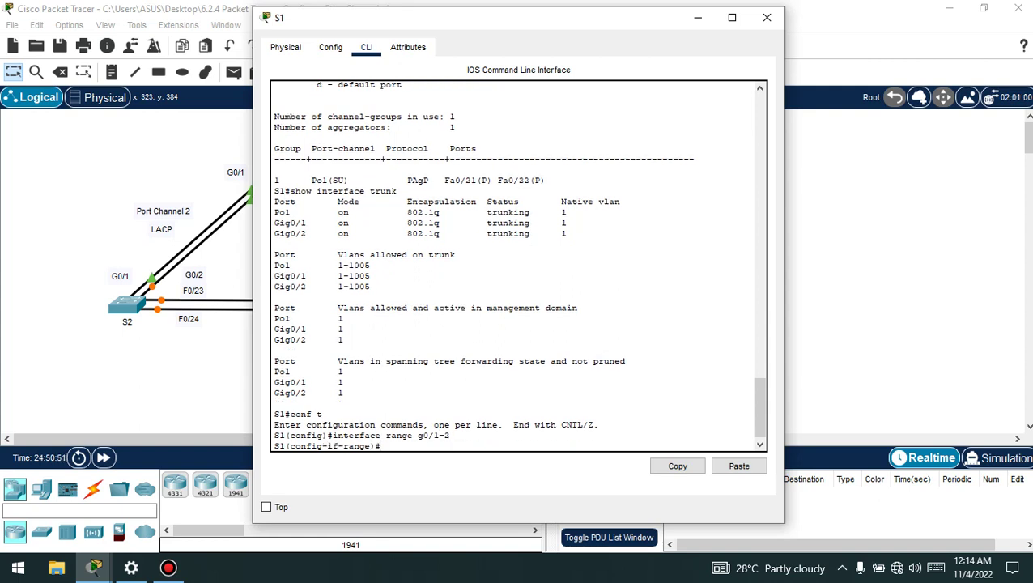
text(shutdown)
key(Return)
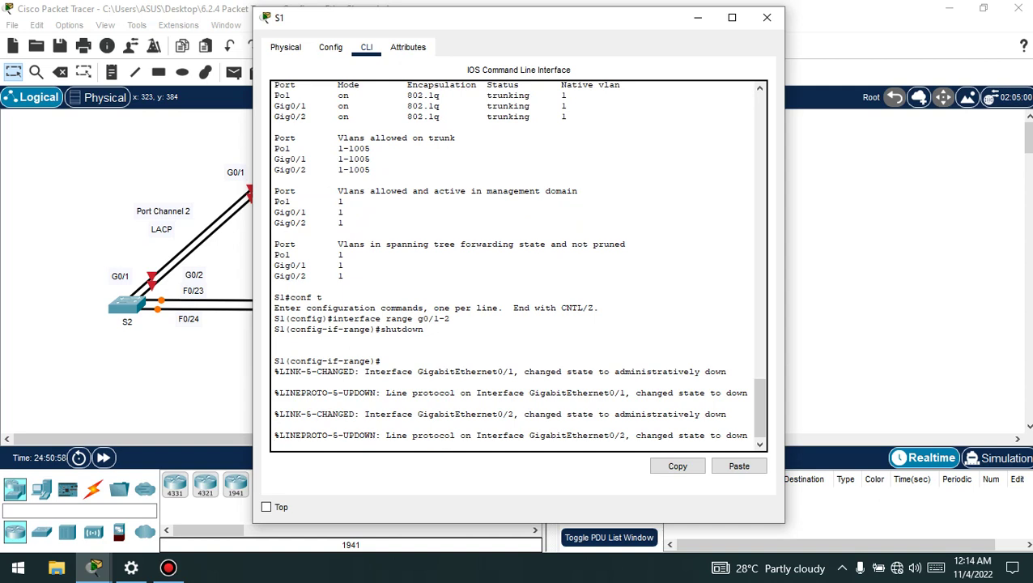
key(Return)
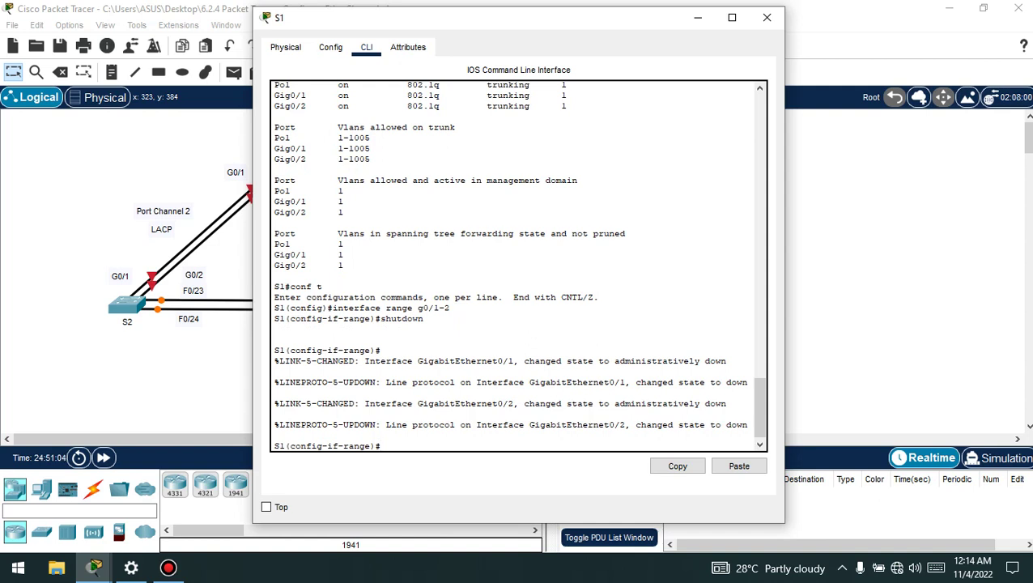
Step: Assign S1's g0/1-2 ports to channel group 2 in active mode and re-enable them with no shutdown
text(channel-group 2 mode act)
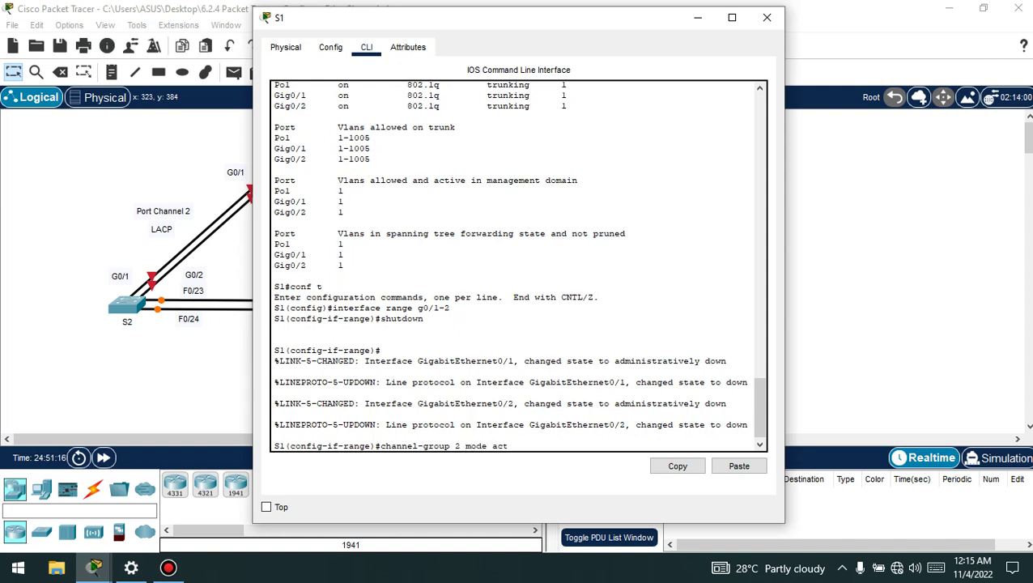
text(ive)
key(Return)
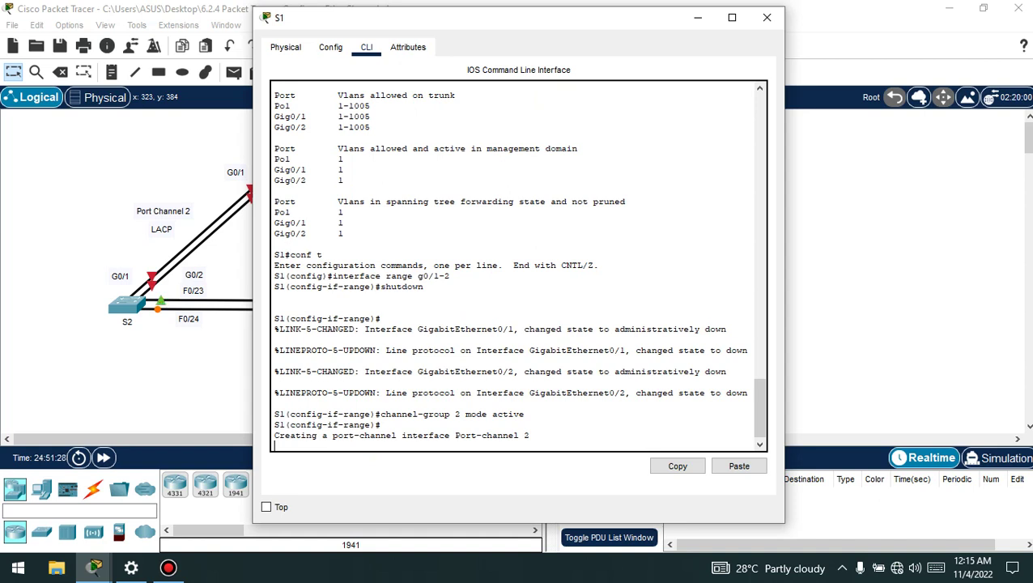
key(Return)
text(no shut)
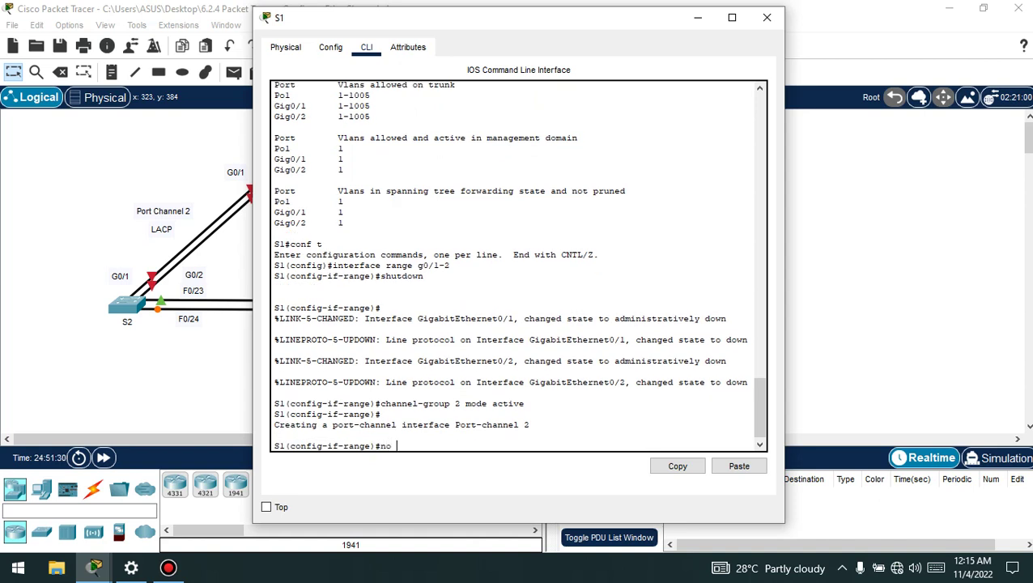
text(down)
key(Return)
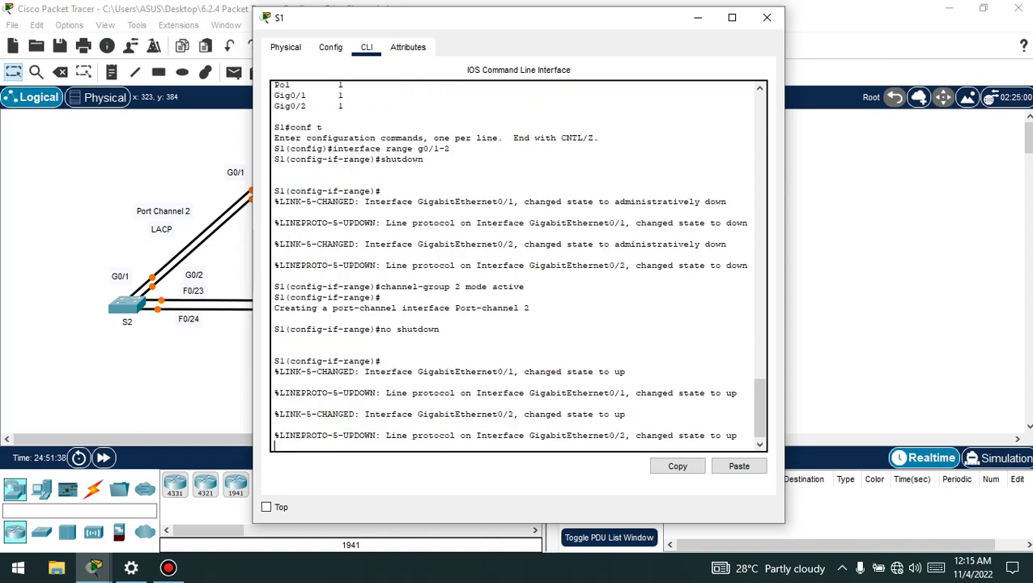
key(Return)
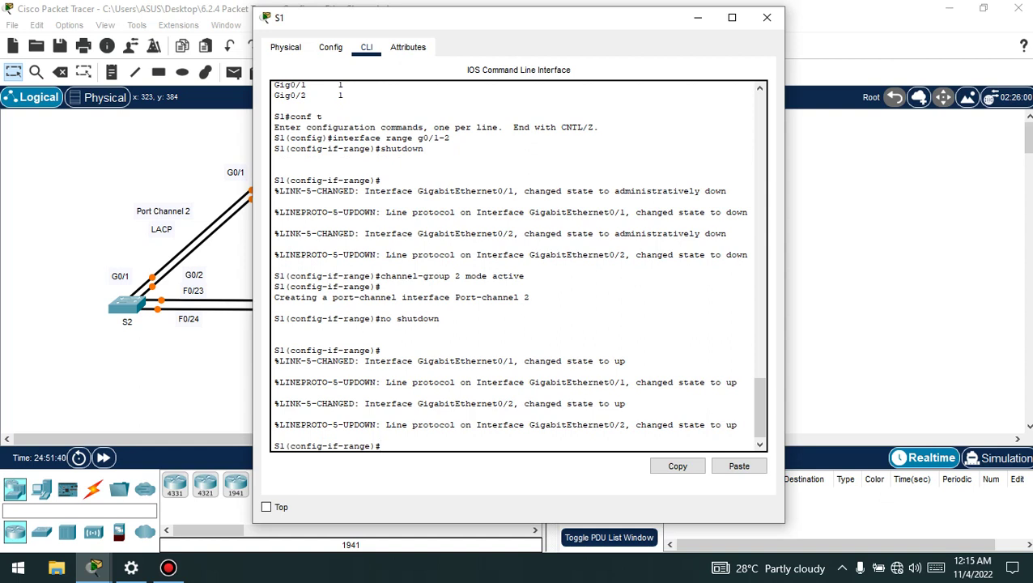
Step: Configure interface port-channel 2 on S1 as a trunk with switchport mode trunk
text(interface)
text(port-channe)
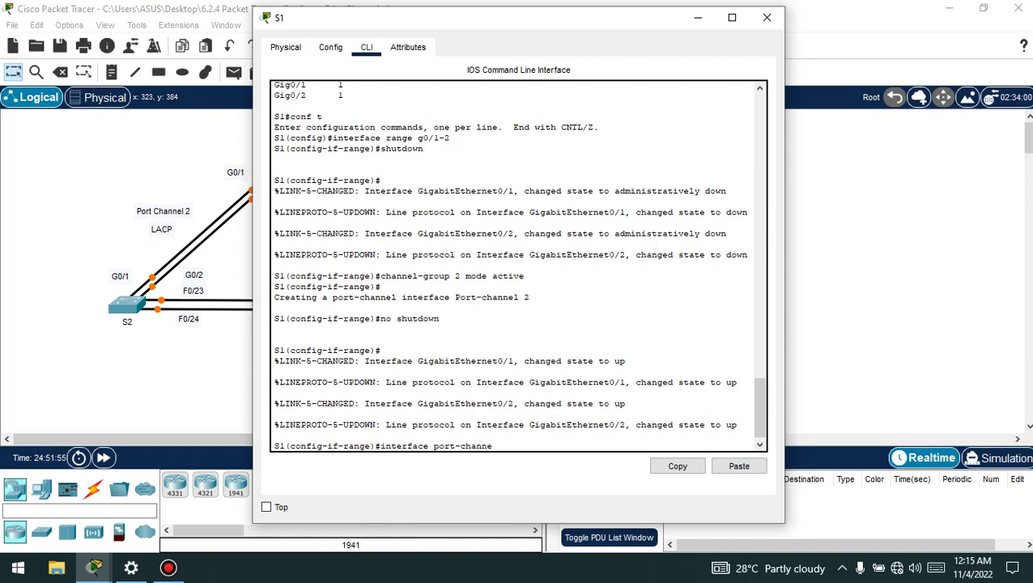
text(l 2)
key(Return)
key(Return)
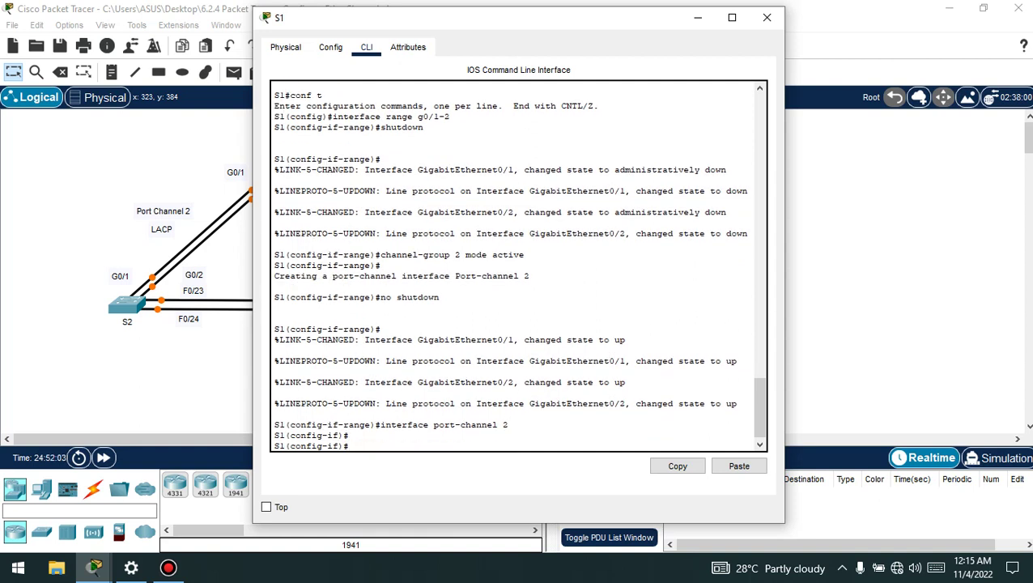
text(switc)
text(hport mode trunk)
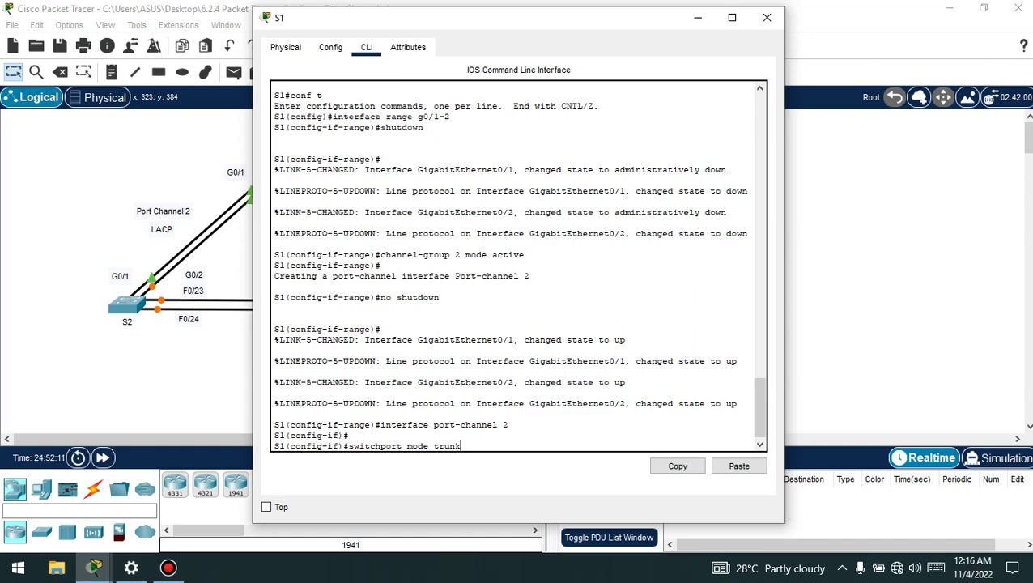
key(Return)
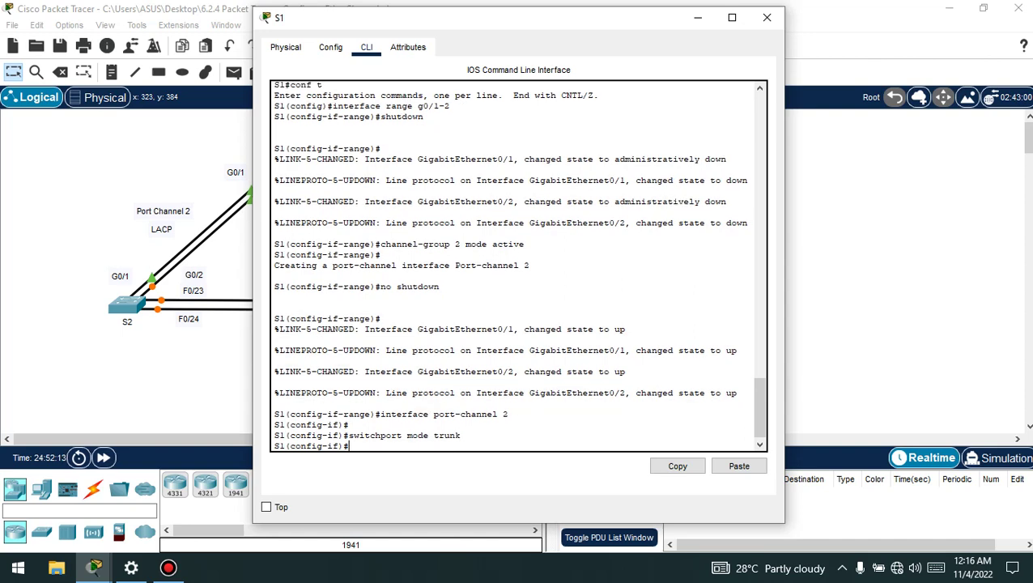
click(169, 567)
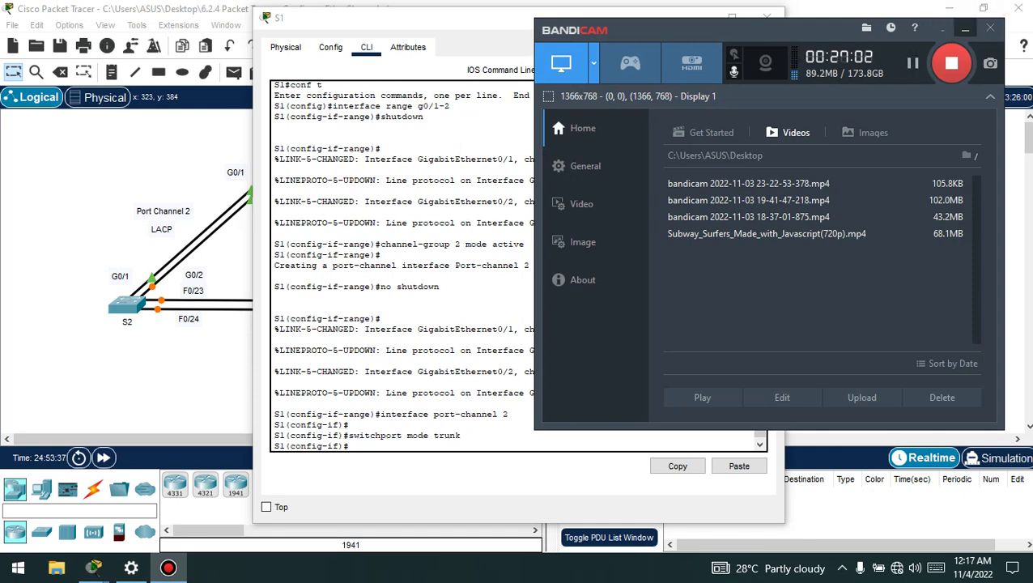
click(965, 28)
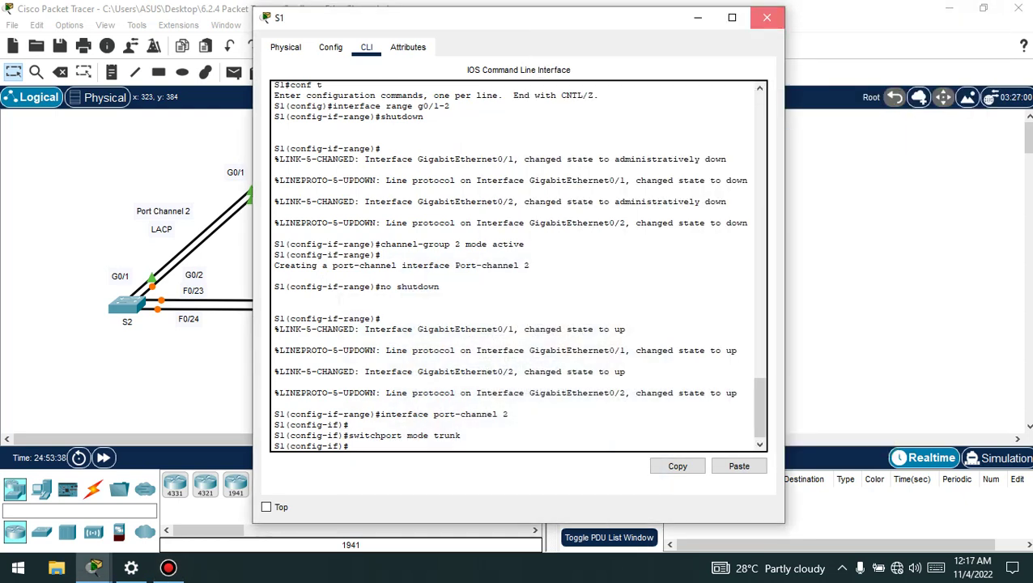
Step: Close S1's window, open S2's CLI and enter global configuration mode with enable and conf t
click(767, 17)
click(125, 305)
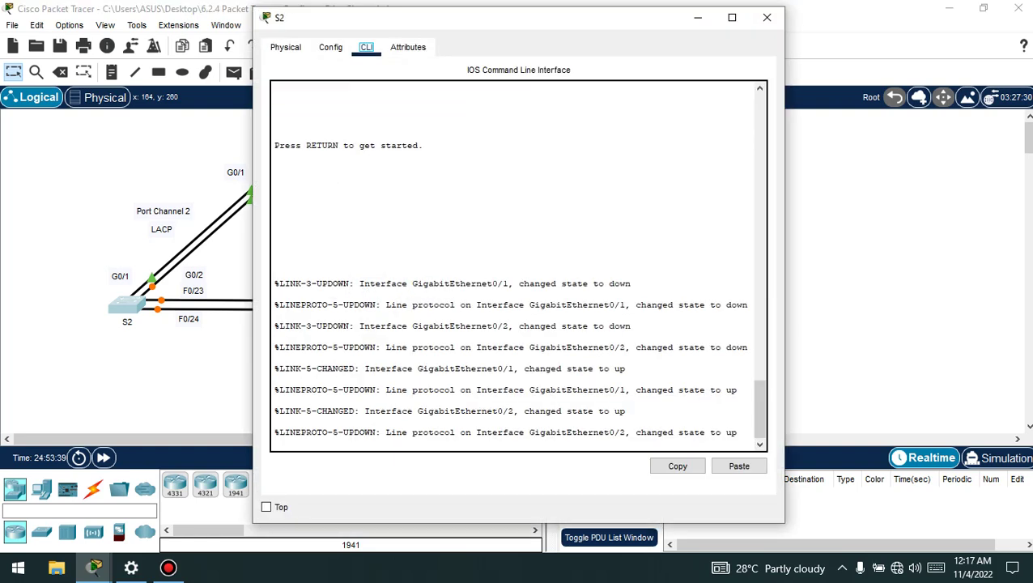
key(Return)
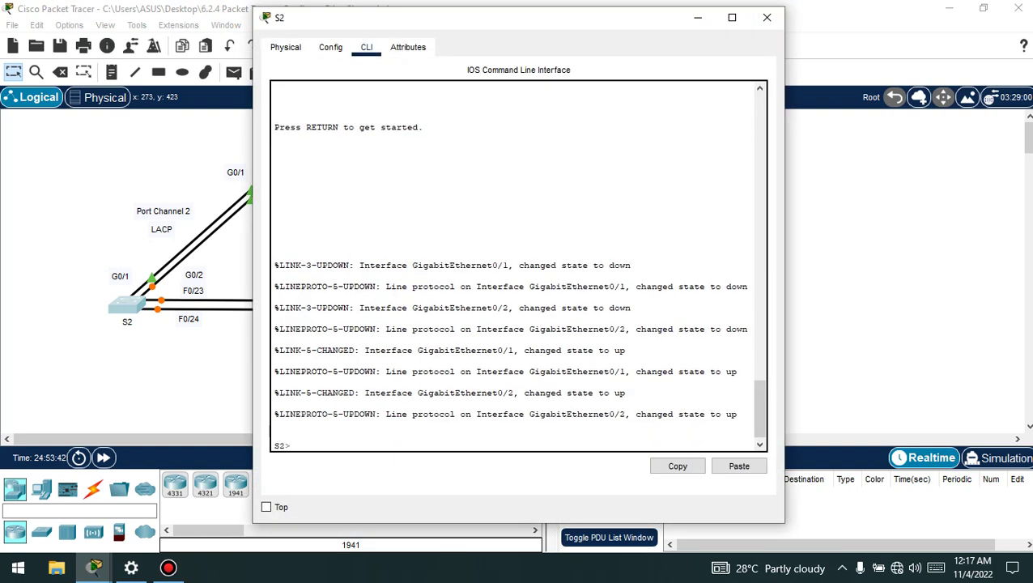
text(enable)
key(Return)
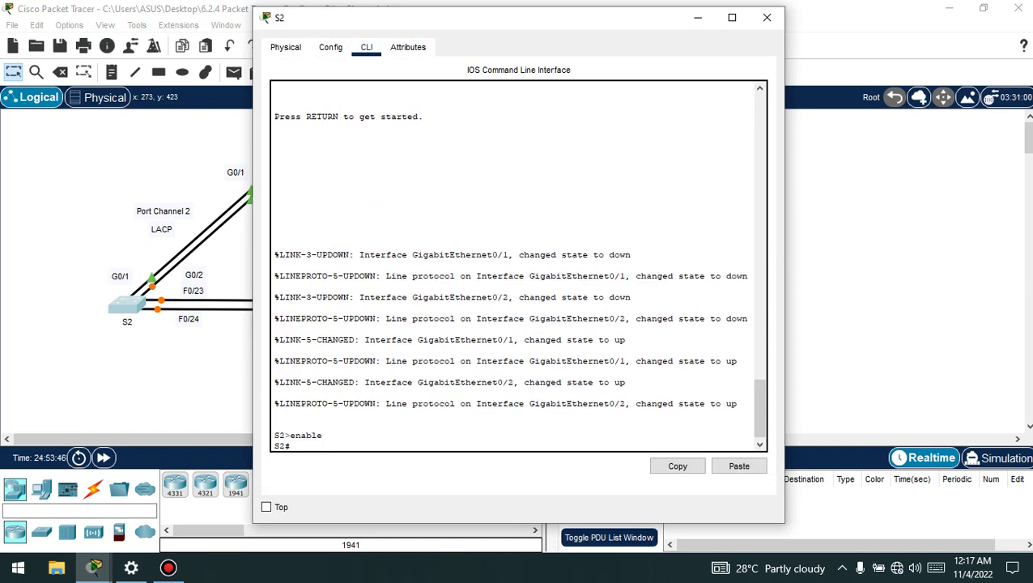
text(conf t)
key(Return)
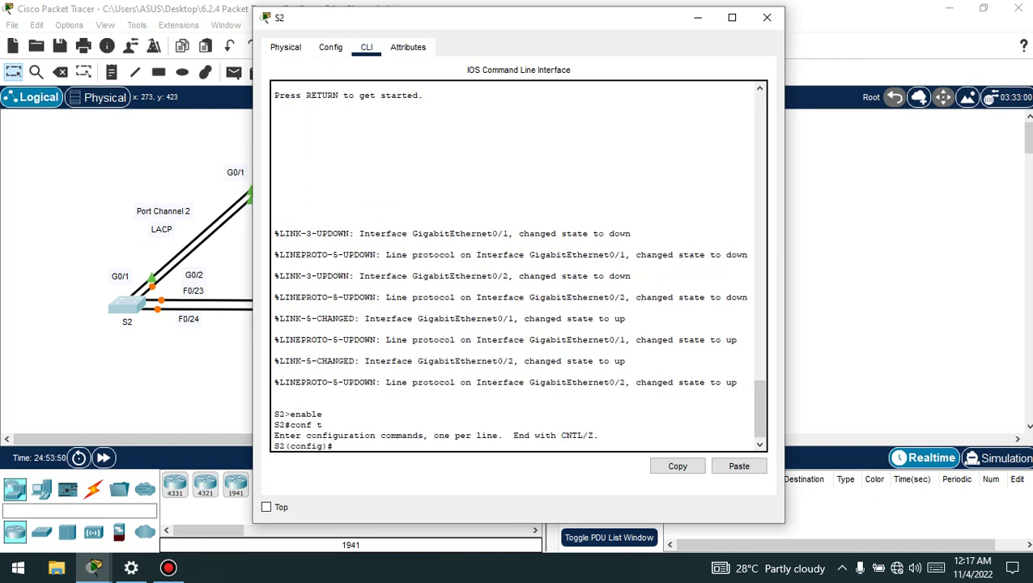
Step: Select interface range g0/1-2 on S2 and shut down both ports
text(interface range g0/1-2)
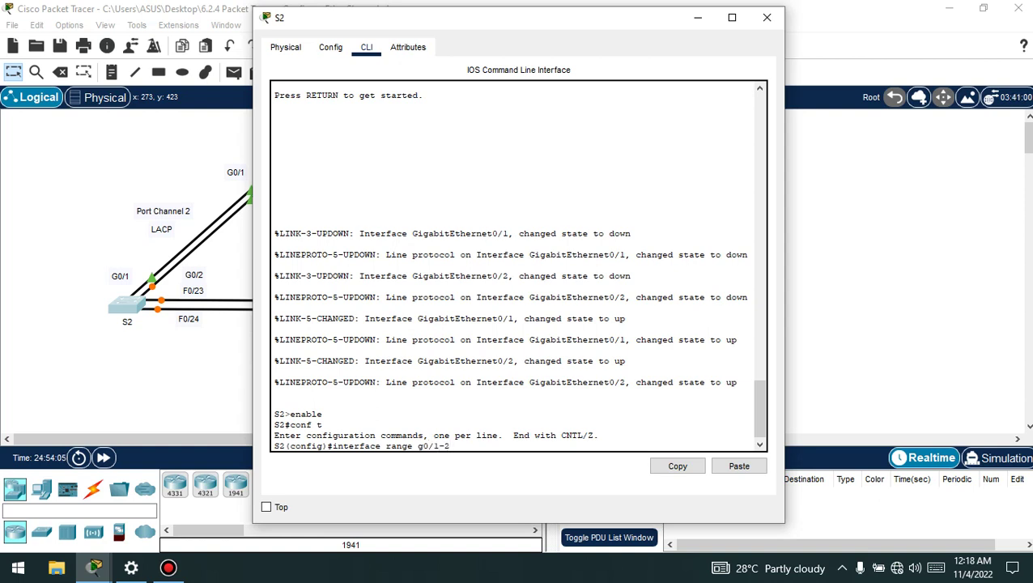
key(Return)
text(s)
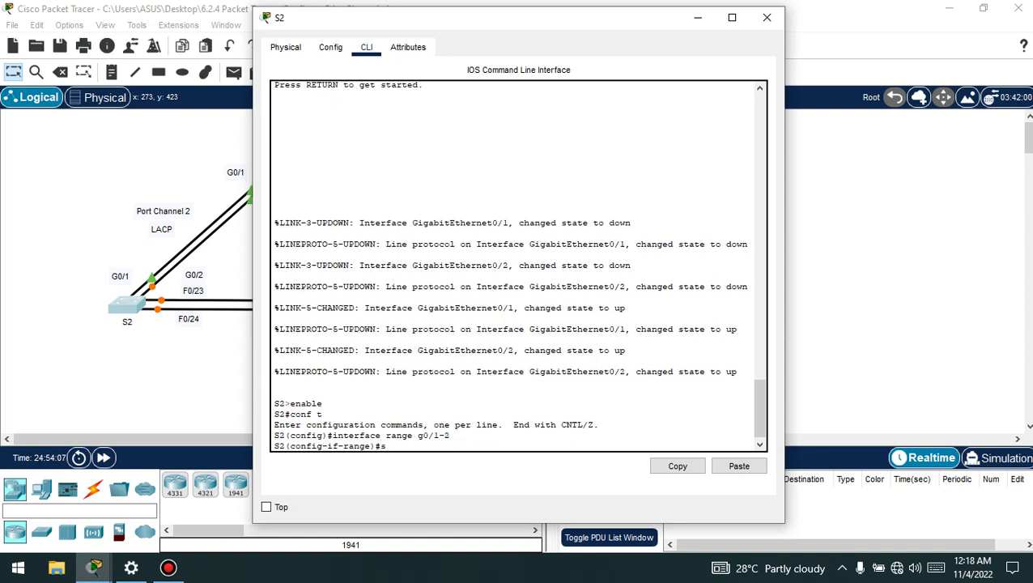
text(hutdown)
key(Return)
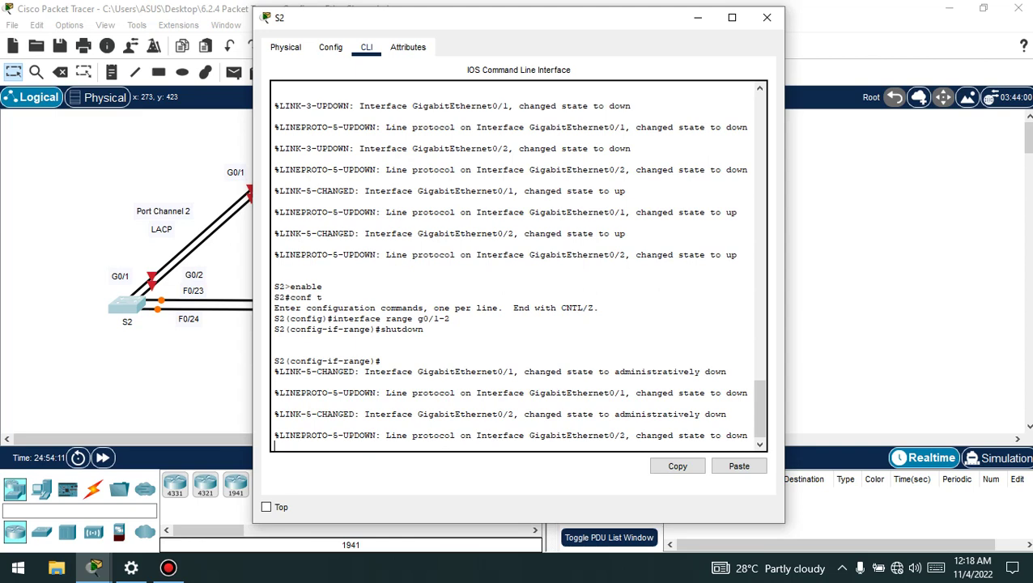
key(Return)
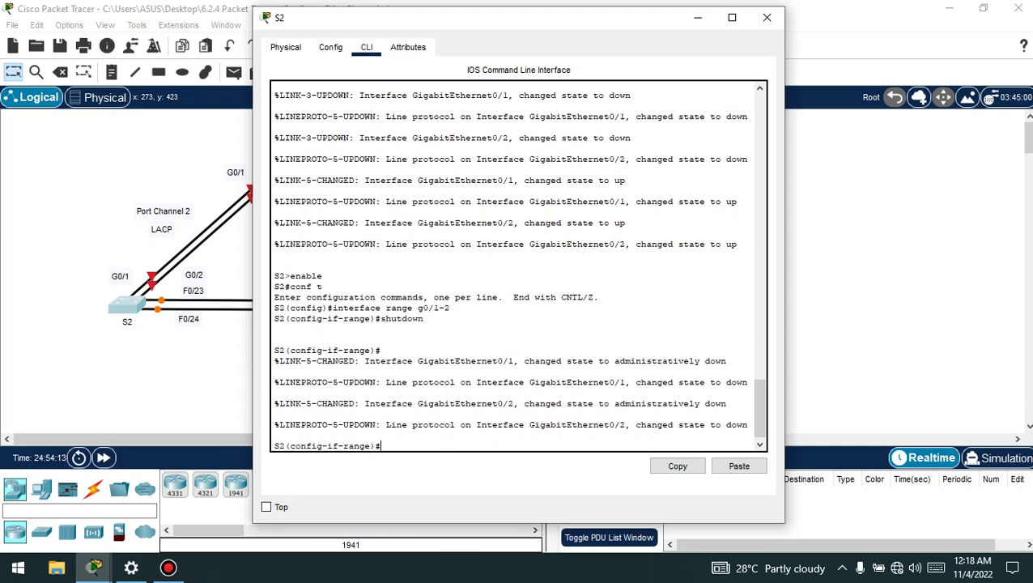
click(169, 567)
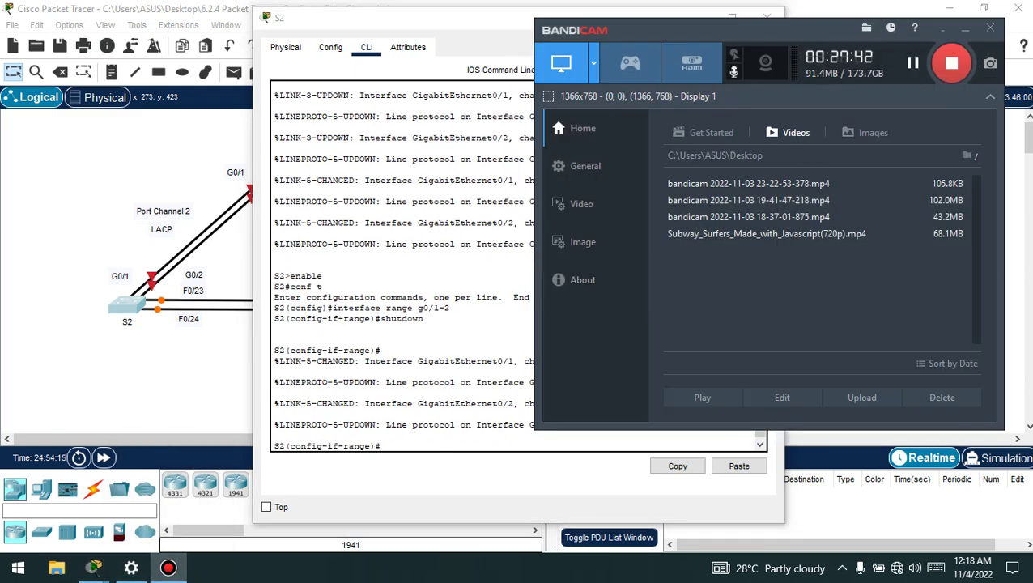
key(alt+Tab)
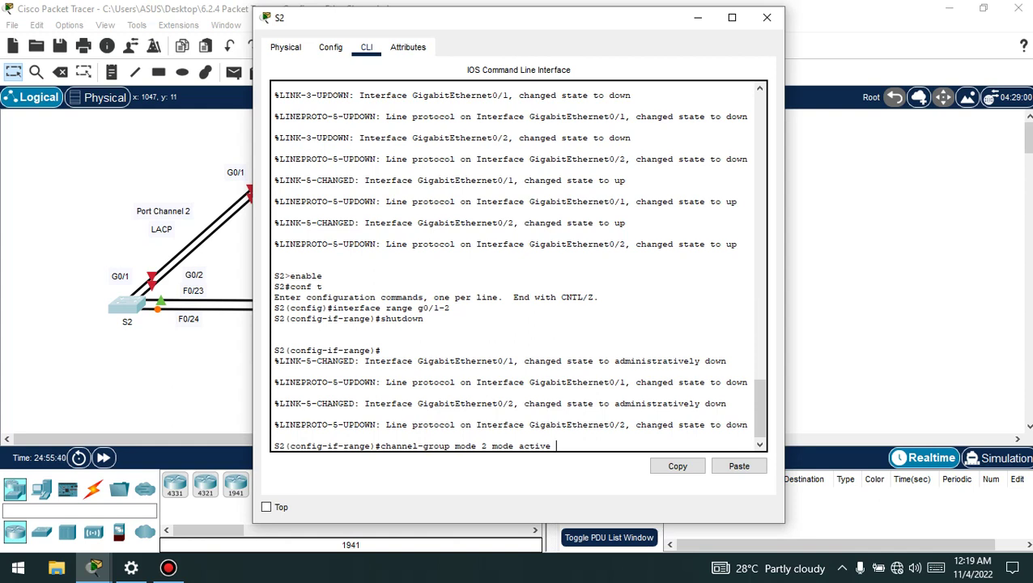
Step: Correct the pending command to channel-group 2 mode active and run it on S2's g0/1-2 range
click(476, 446)
key(BackSpace)
key(BackSpace)
key(BackSpace)
key(BackSpace)
key(BackSpace)
key(BackSpace)
key(BackSpace)
key(BackSpace)
key(BackSpace)
key(BackSpace)
key(BackSpace)
key(BackSpace)
key(BackSpace)
key(BackSpace)
key(BackSpace)
key(BackSpace)
text(2 mod)
text(w)
key(BackSpace)
text(e active)
key(Return)
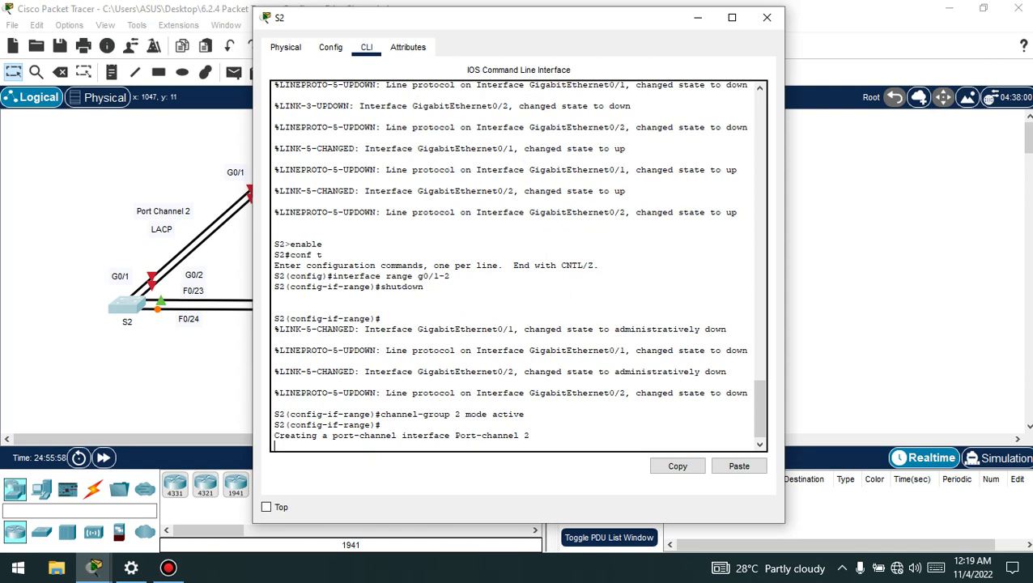
key(Return)
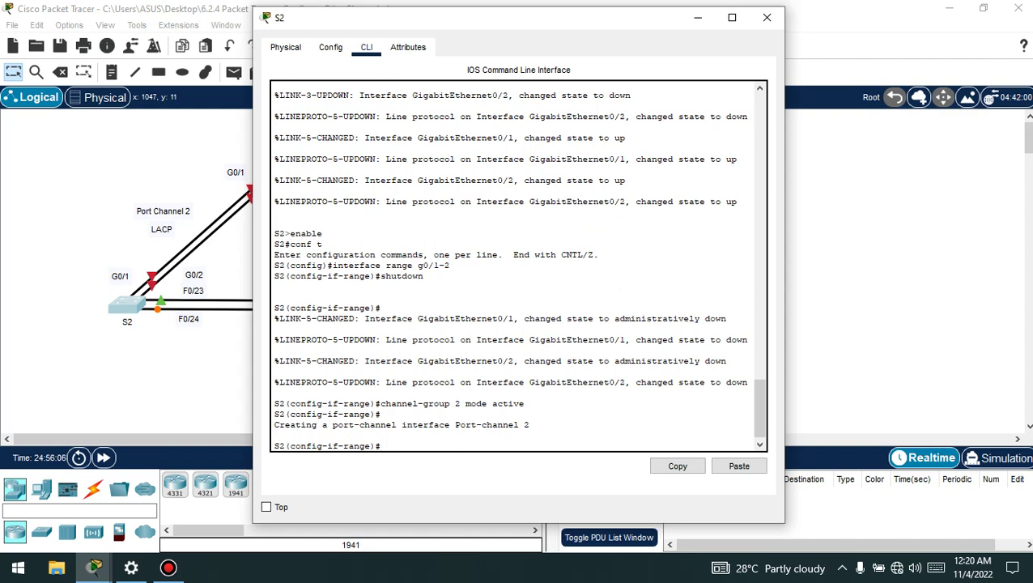
click(168, 567)
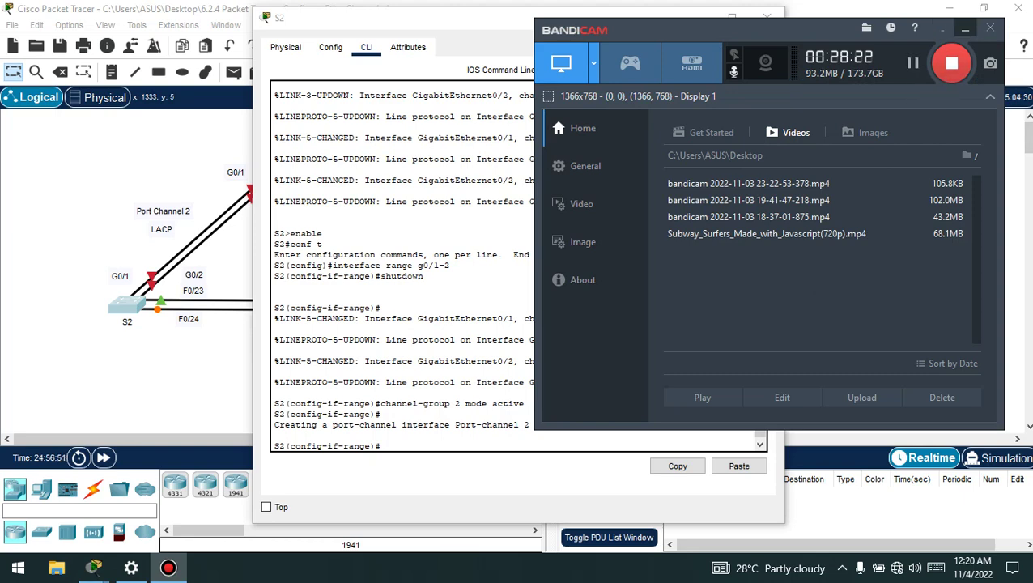
click(965, 28)
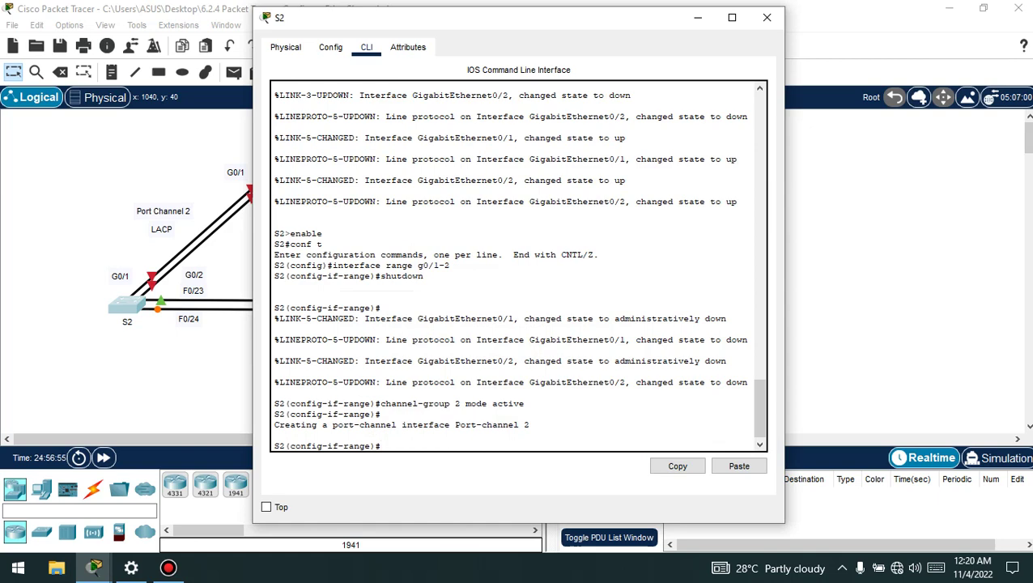
Step: Re-enable S2's g0/1-2 ports with no shutdown and exit interface range configuration
text(no shutdown)
key(Return)
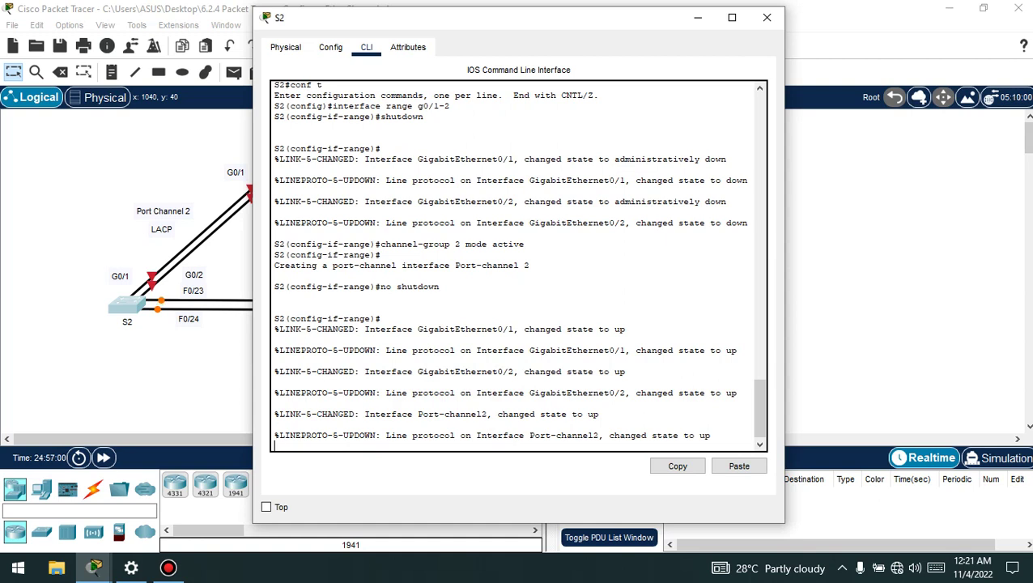
key(Return)
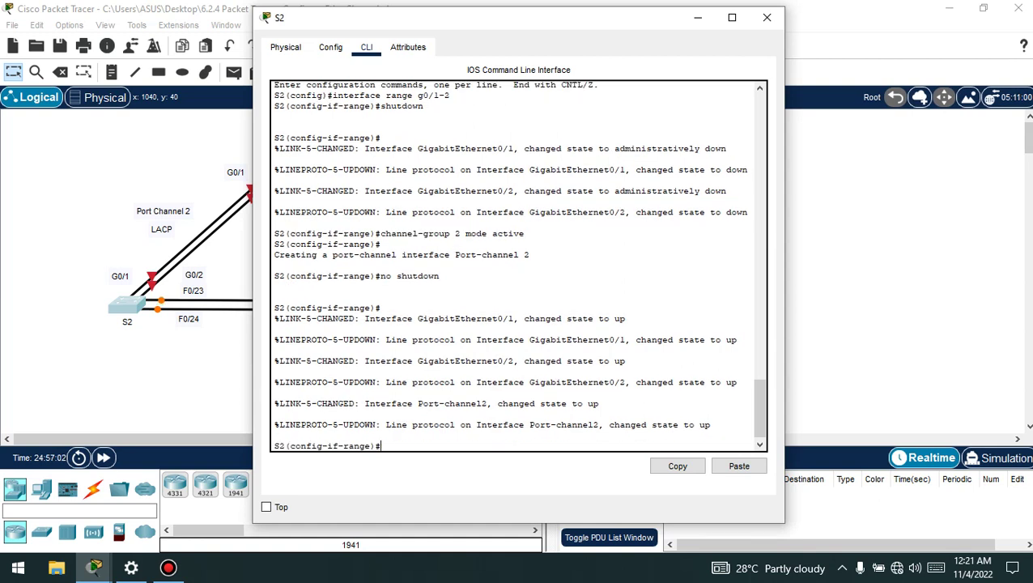
text(exit)
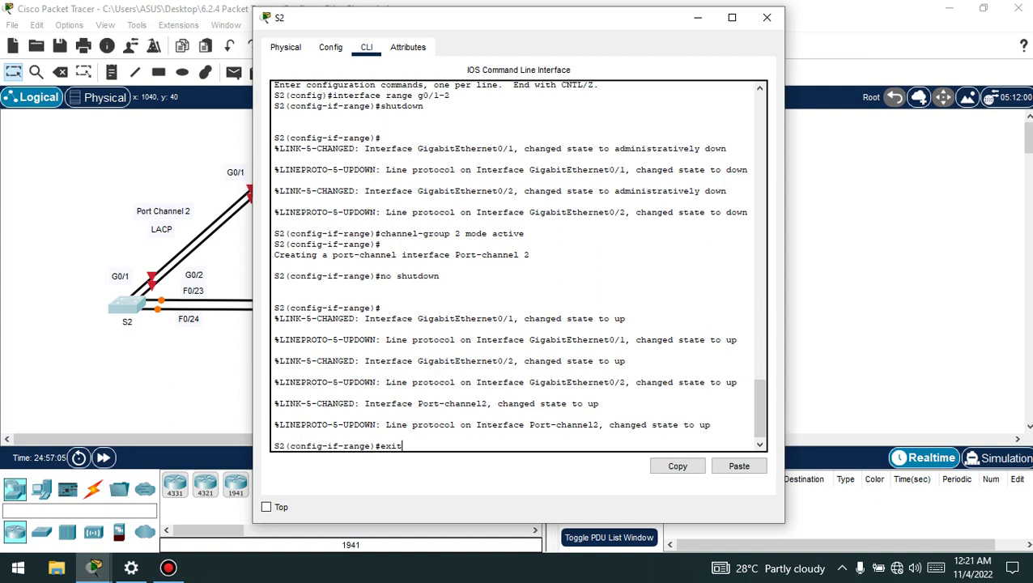
key(Return)
key(Return)
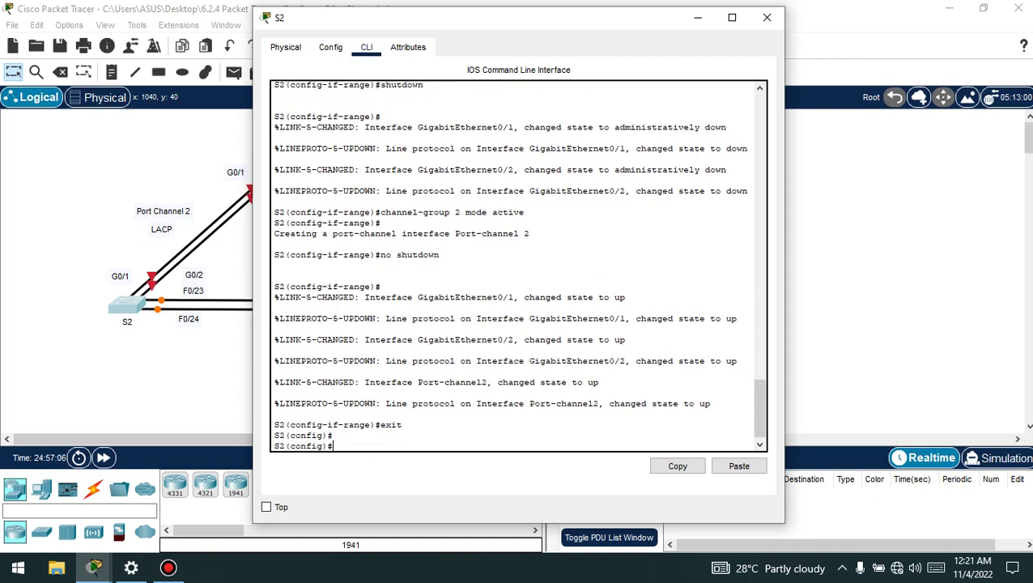
Step: Configure interface port-channel 2 on S2 as a trunk with switchport mode trunk
text(interface port-channel)
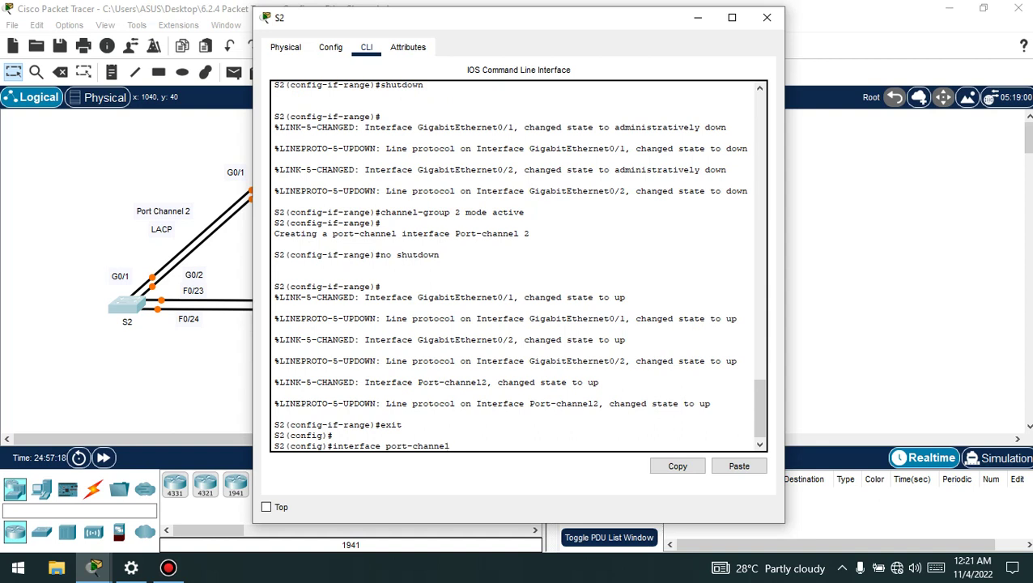
text(2)
key(Return)
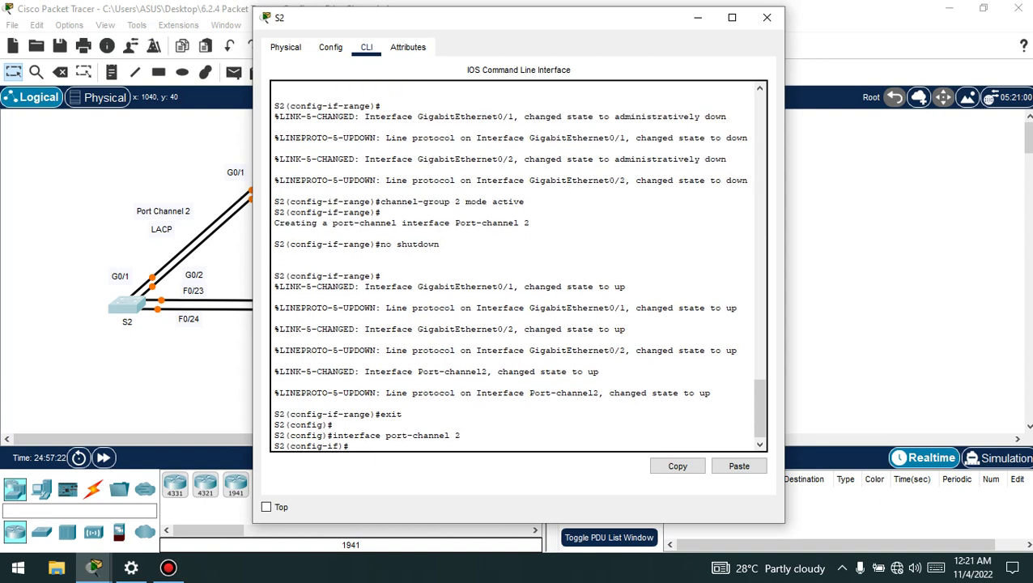
text(switchport mode trunk)
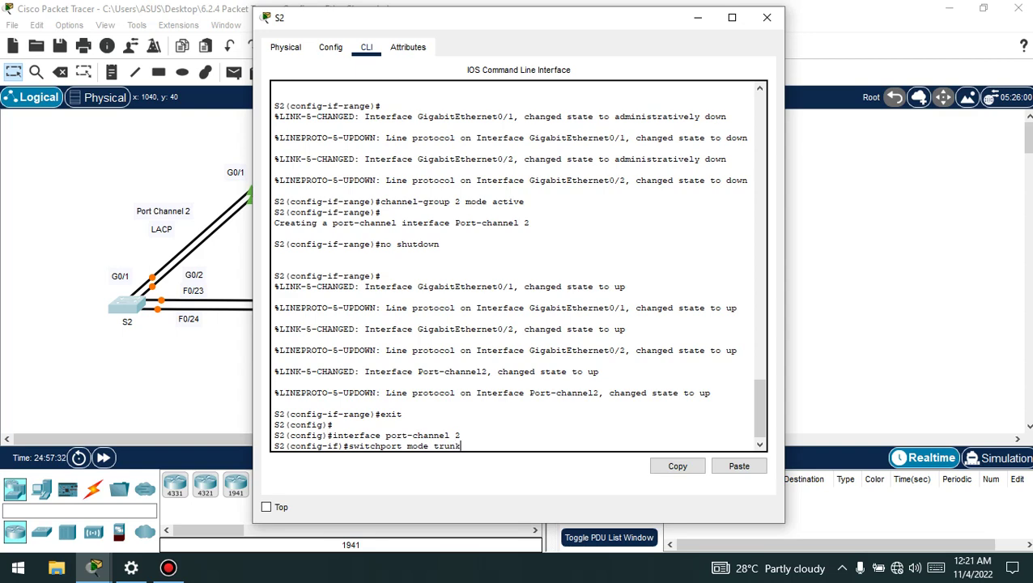
key(Return)
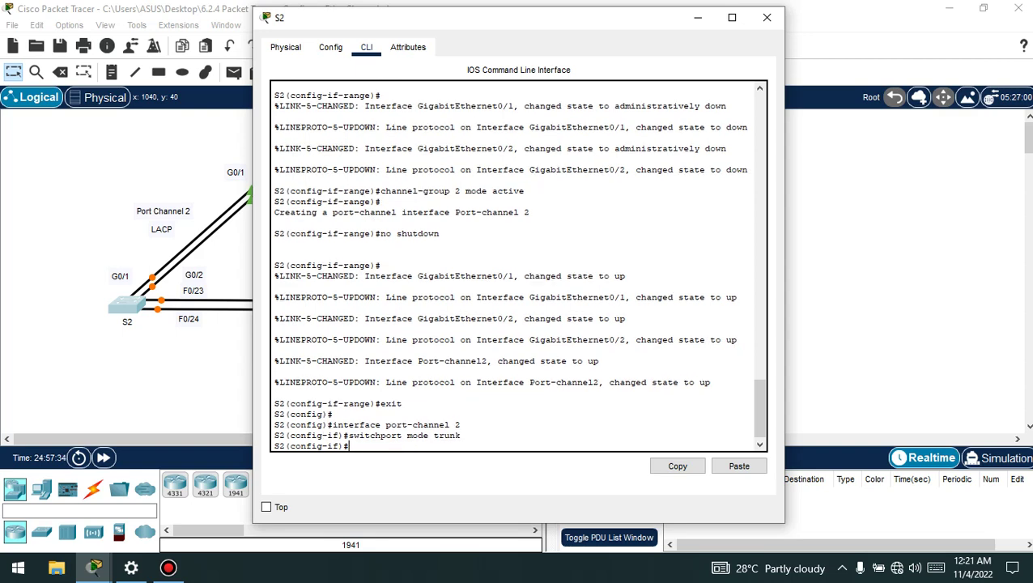
Step: Close S2's window and bring up the PT Activity instructions
click(767, 17)
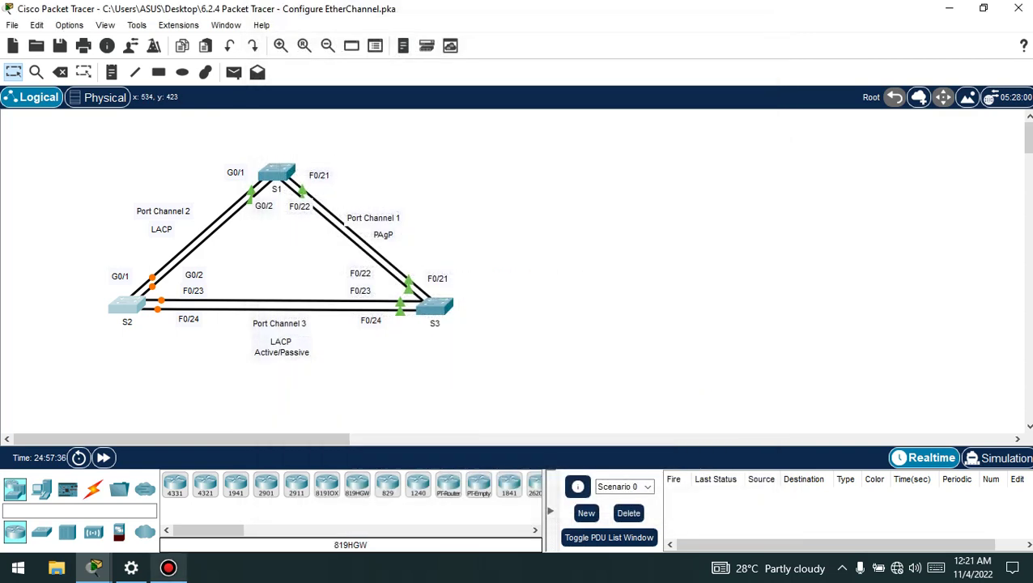
mouse_move(94, 568)
click(230, 508)
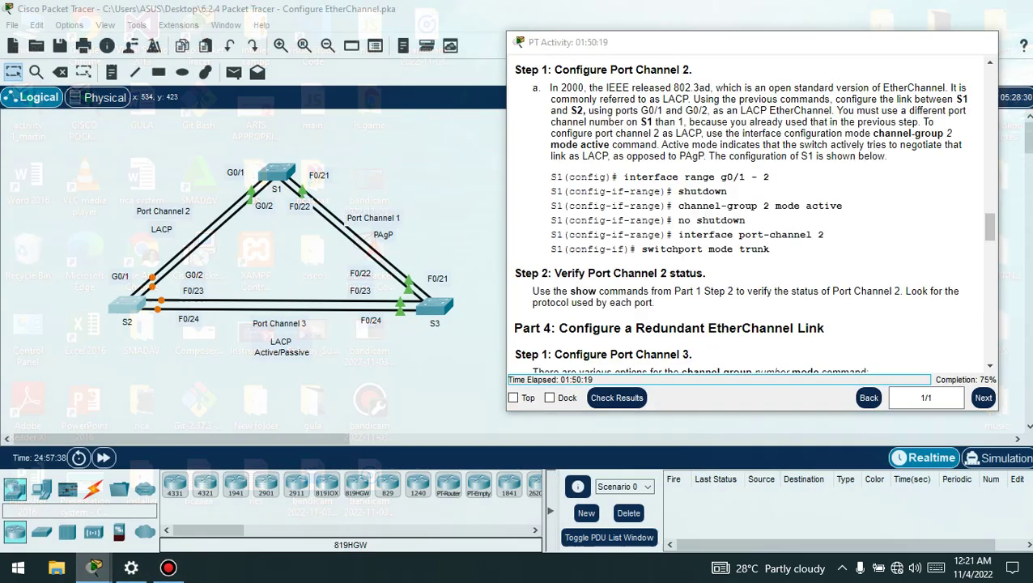
Step: Check the Port Channel 2 verification instructions, then open S1's CLI and return to privileged EXEC mode with end
scroll(753, 214, down, 1)
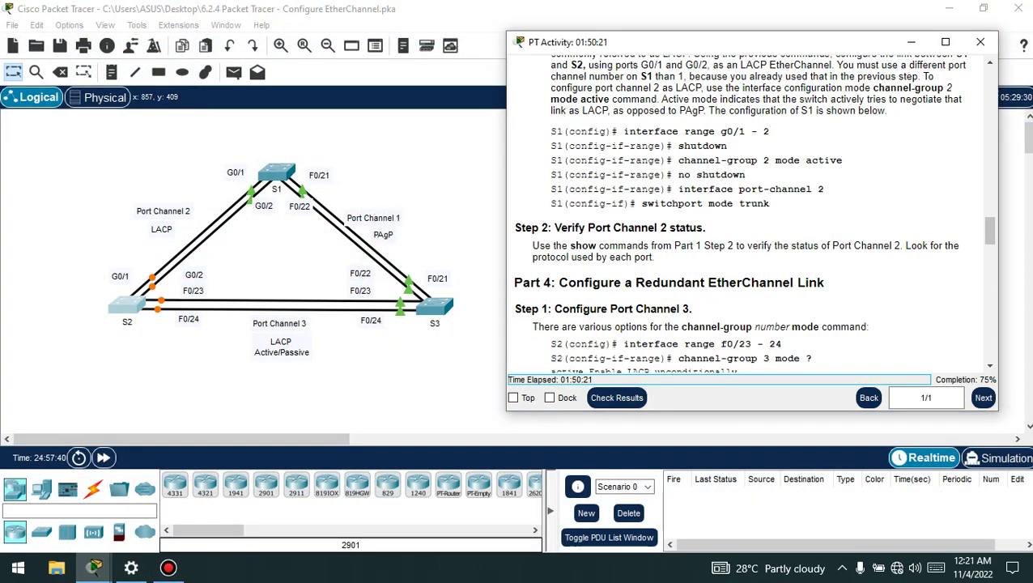
scroll(754, 214, down, 1)
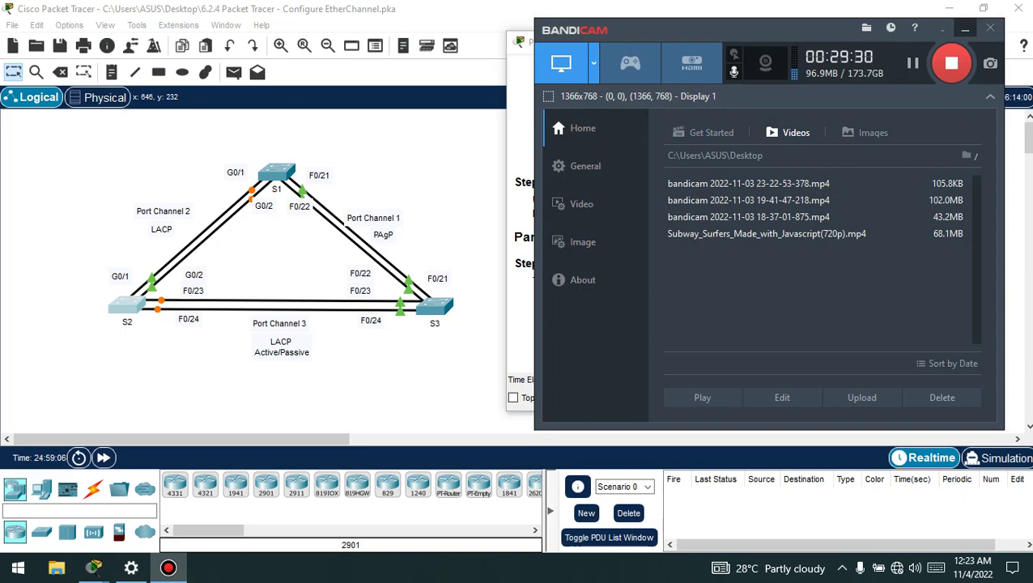
click(965, 29)
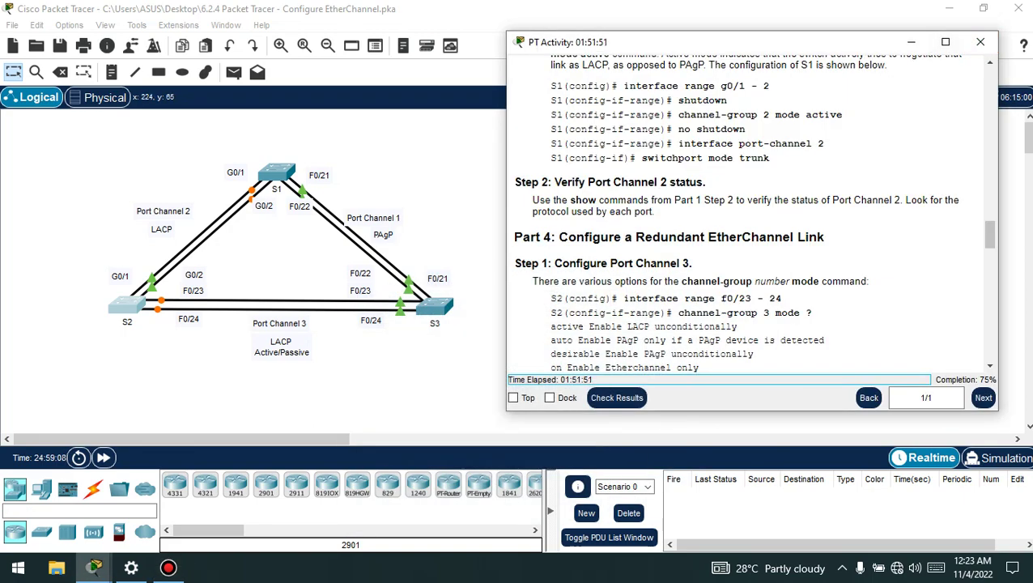
click(276, 172)
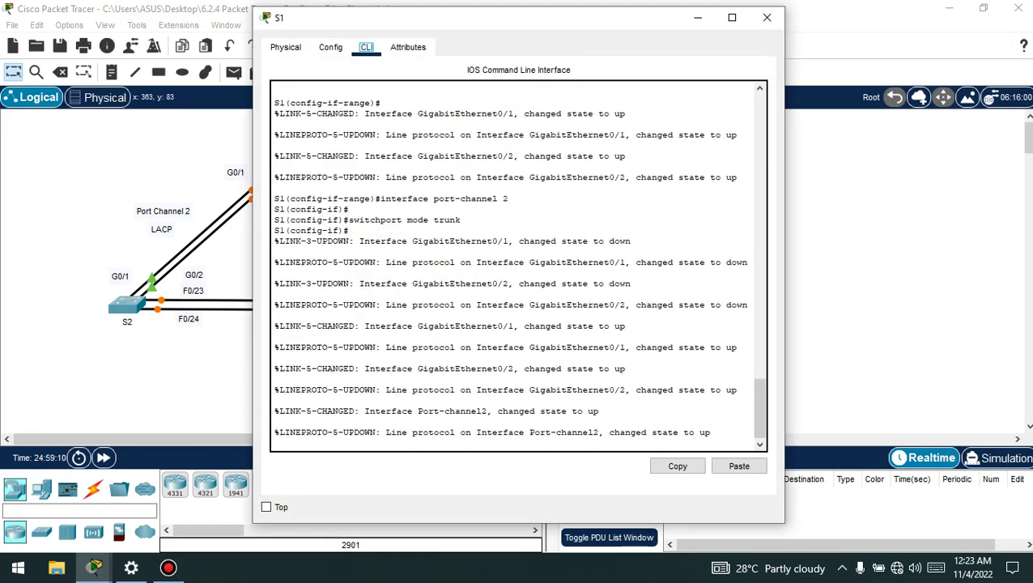
key(Return)
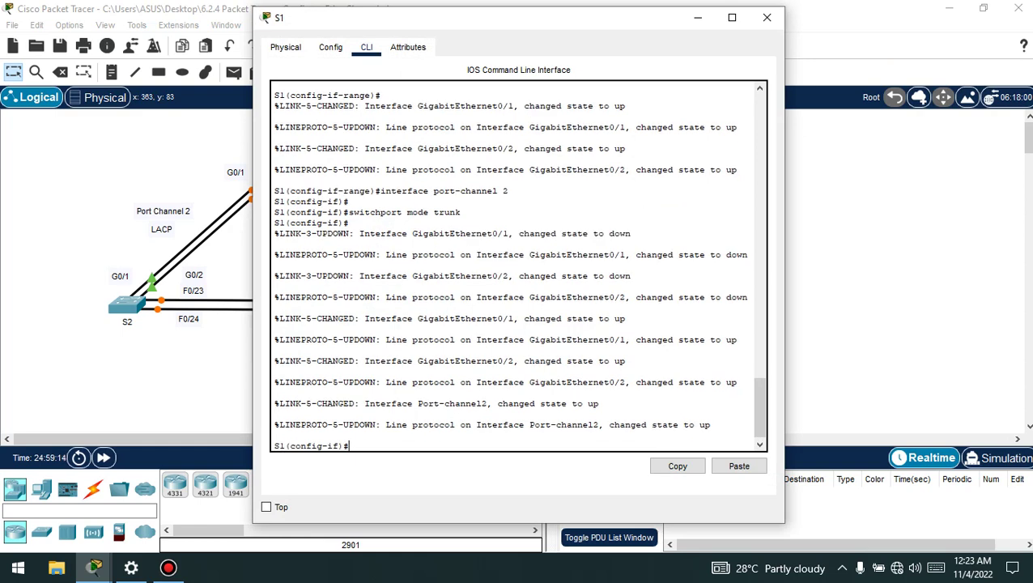
text(end)
key(Return)
key(Return)
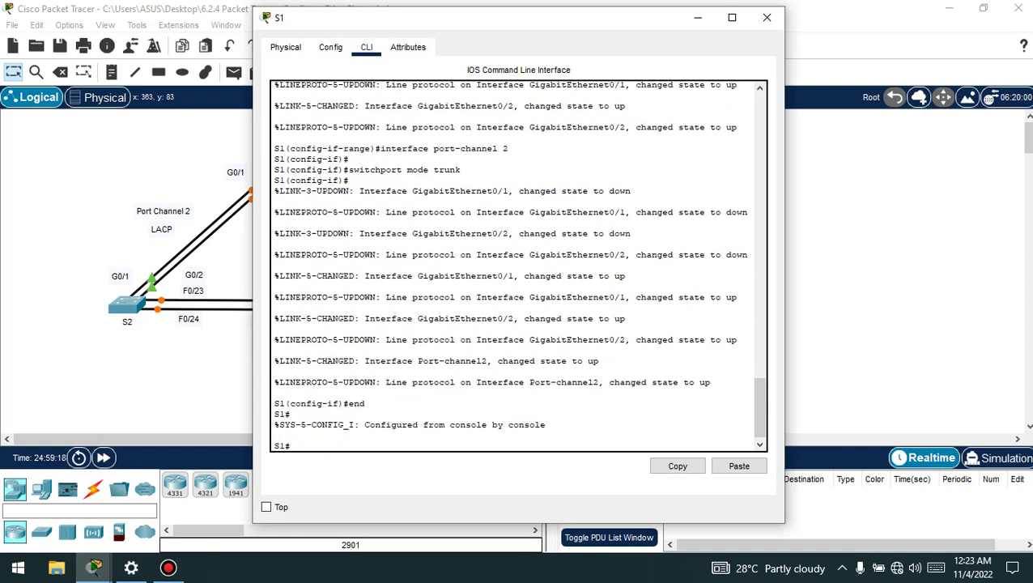
Step: Run show etherchannel summary on S1 and check Port Channel 2's protocol and member ports
text(show etherchannel summar)
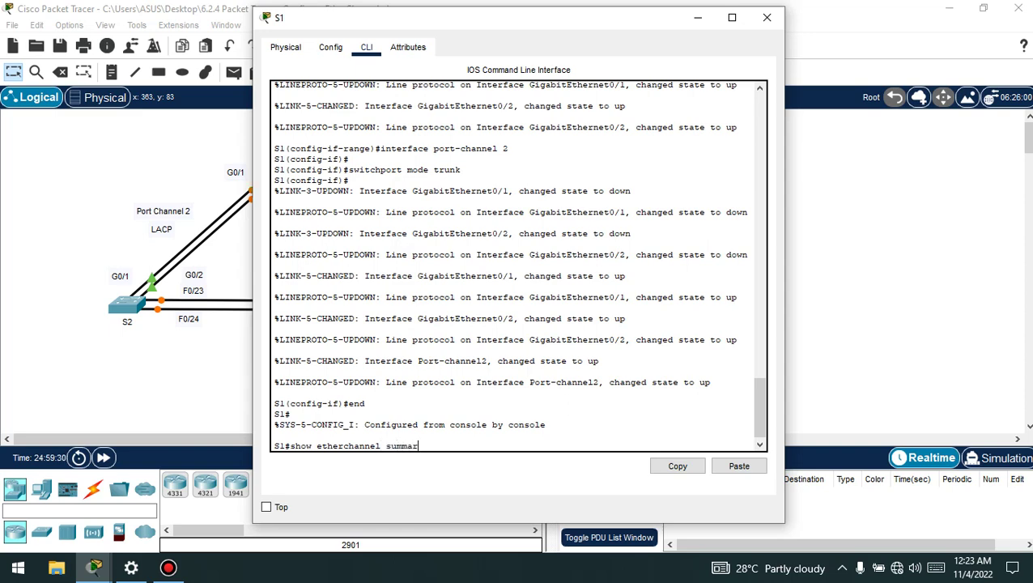
text(y)
key(Return)
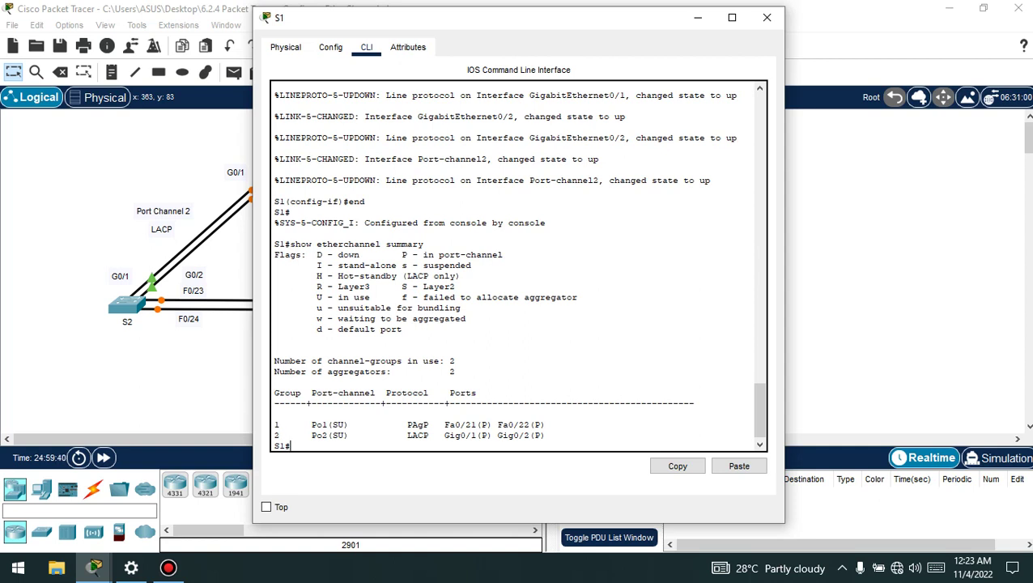
drag(407, 435, 435, 435)
drag(274, 435, 284, 434)
click(284, 435)
click(168, 567)
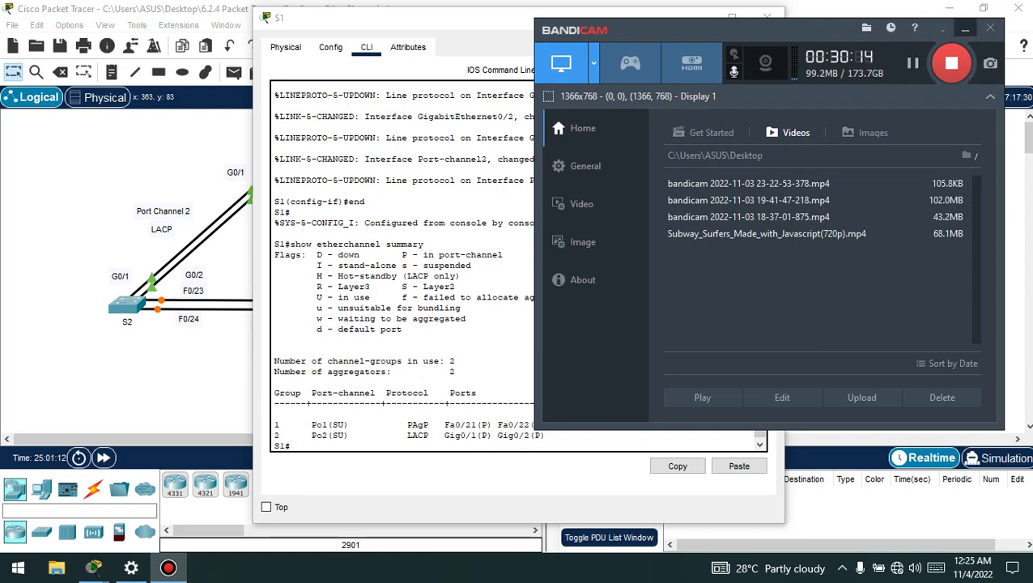
click(943, 29)
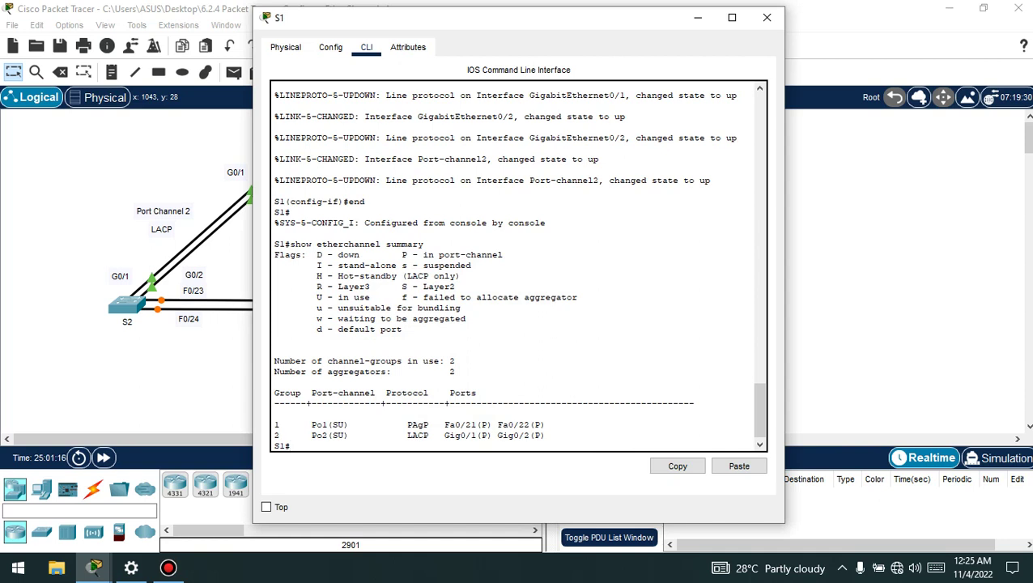
Step: Run show interface trunk on S1, check the Po2 entry and close S1's window
text(show interface trunk)
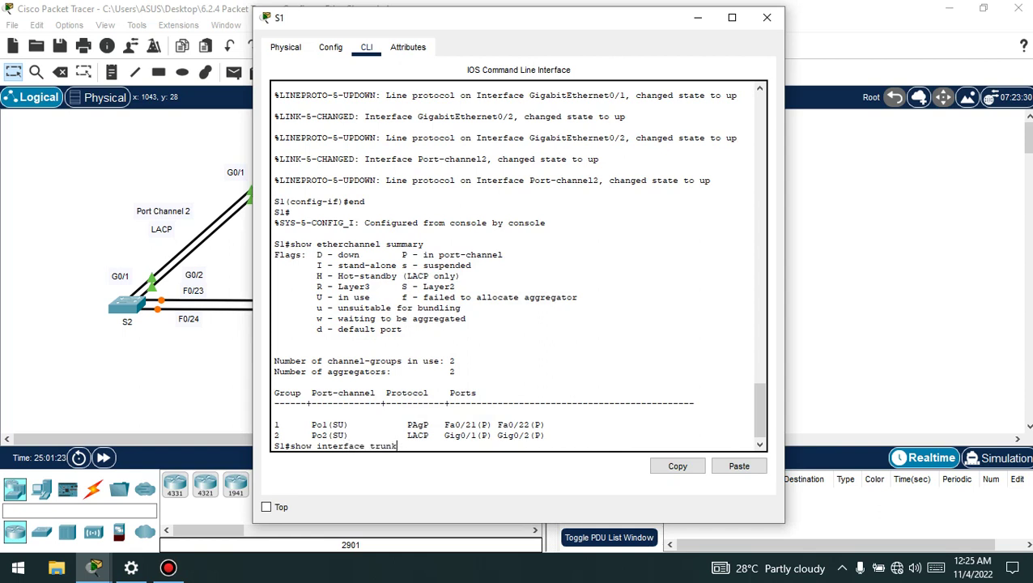
key(Return)
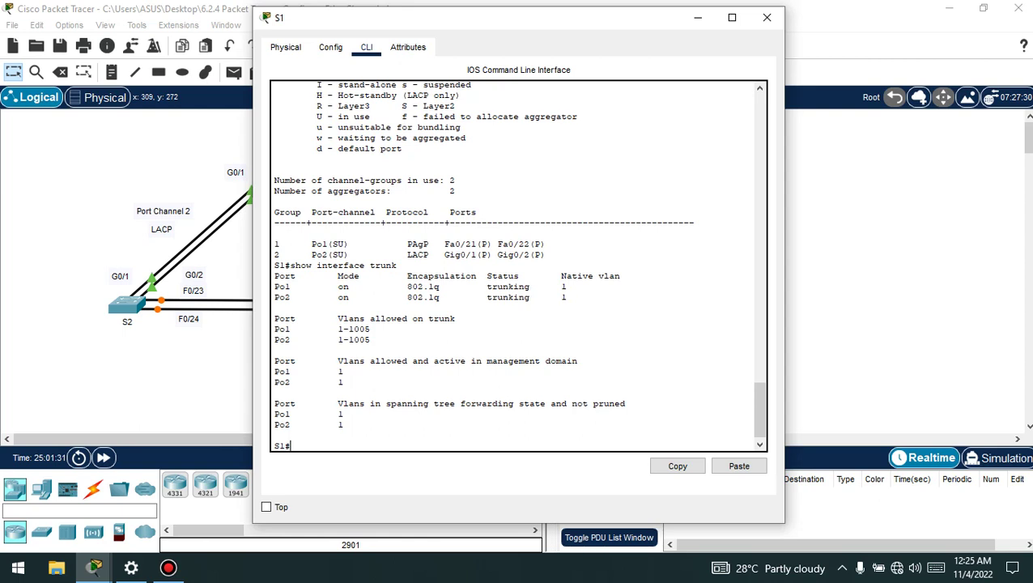
drag(273, 297, 569, 298)
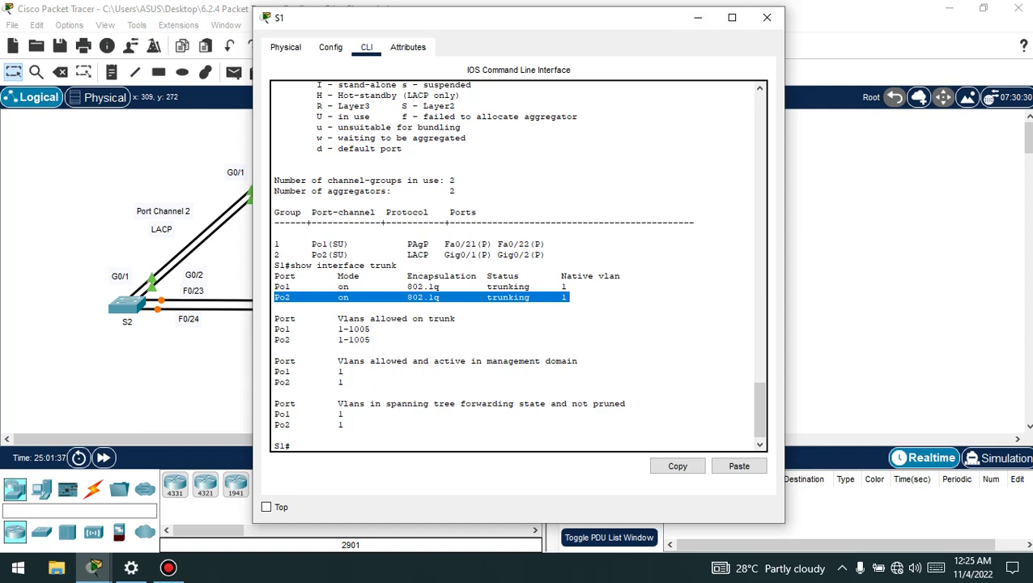
click(767, 17)
click(168, 567)
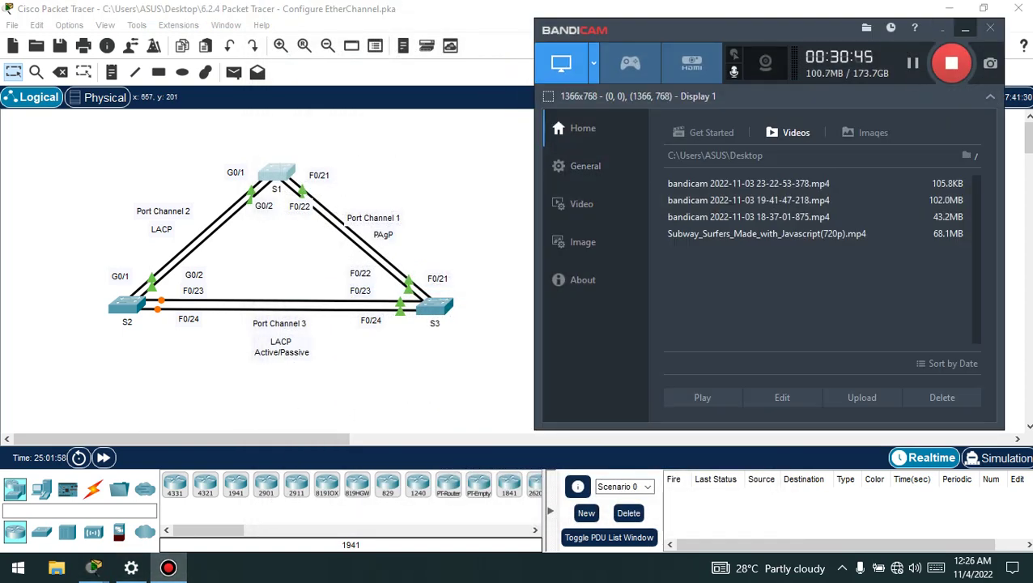
click(965, 29)
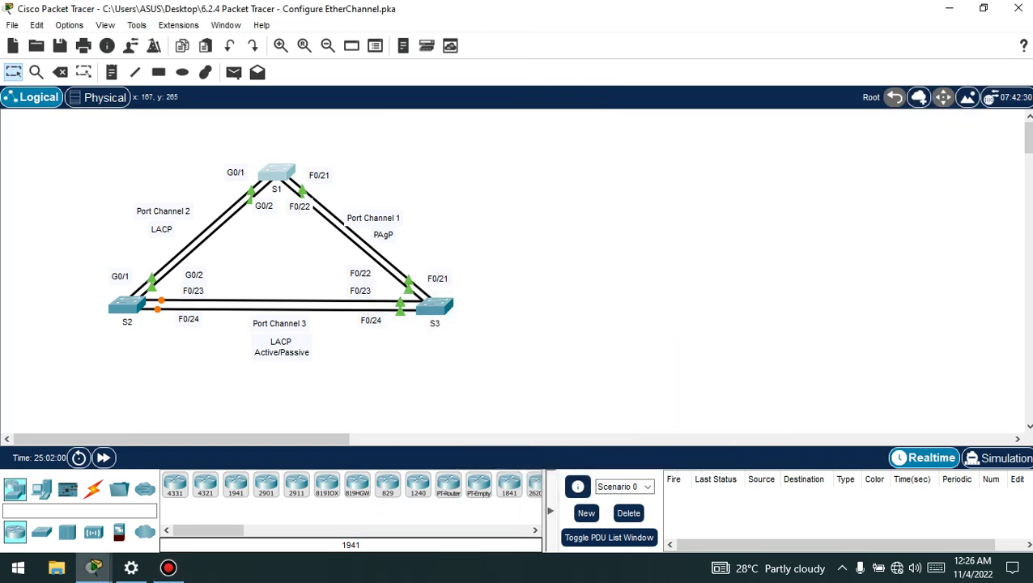
Step: Open S2's CLI, leave configuration mode with end and run show etherchannel summary to check Port Channel 2's ports
click(126, 305)
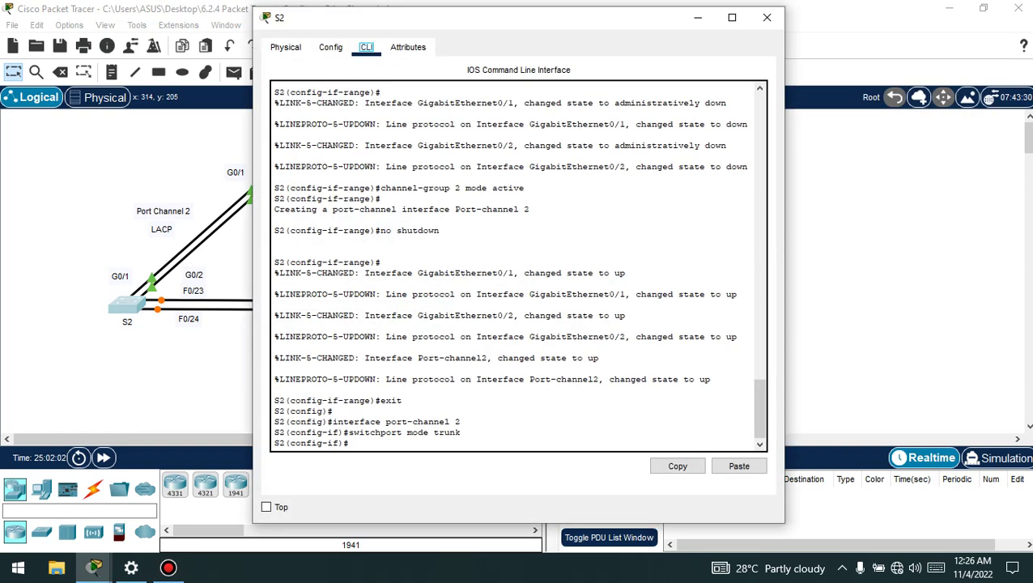
text(end)
key(Return)
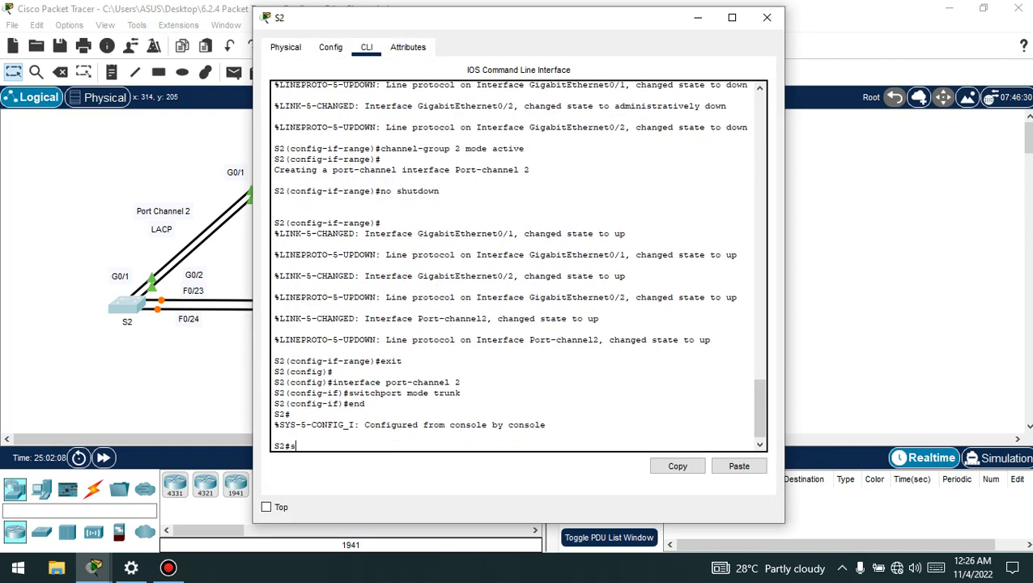
text(show etherchannel summary)
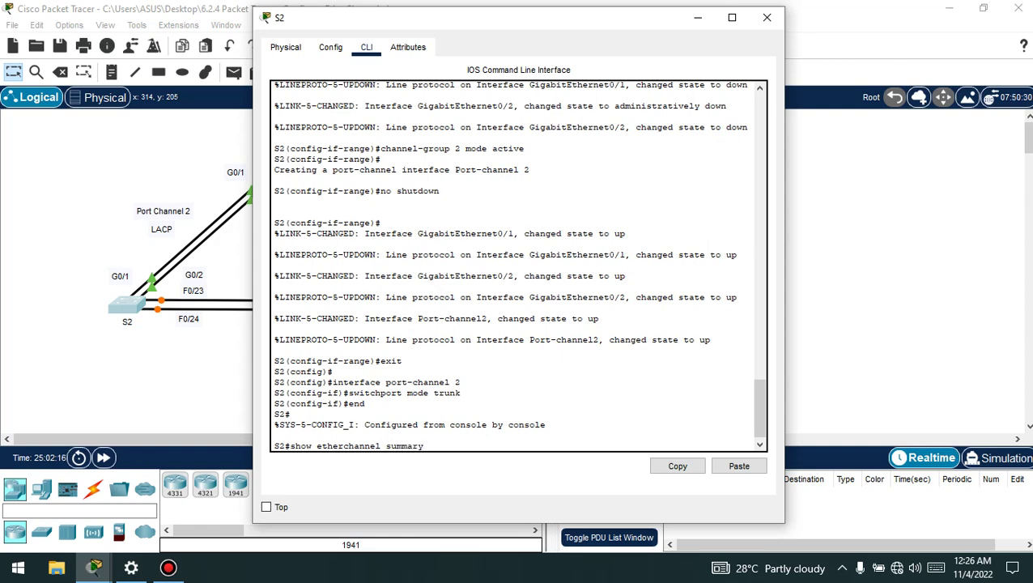
key(Return)
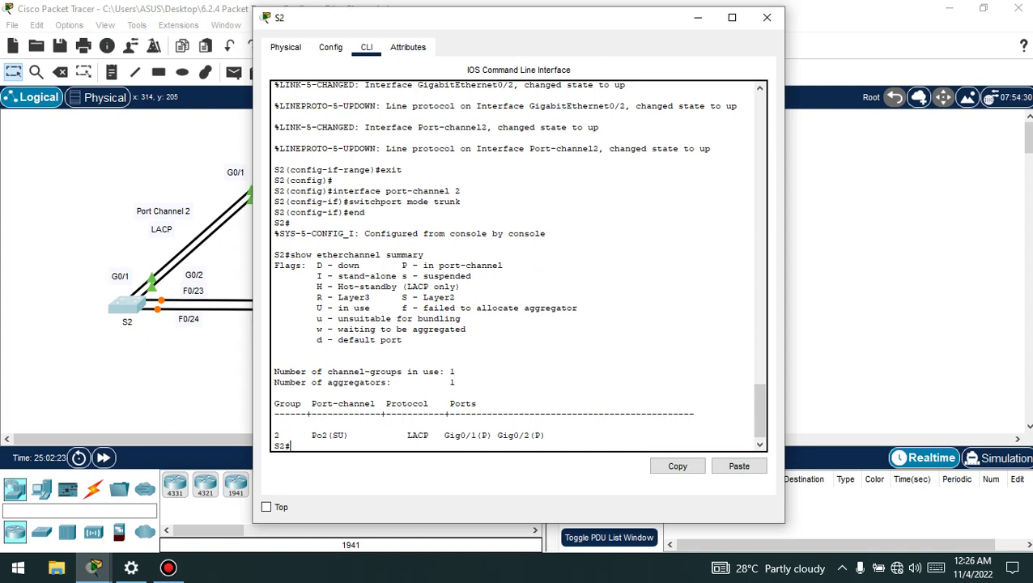
drag(398, 434, 551, 435)
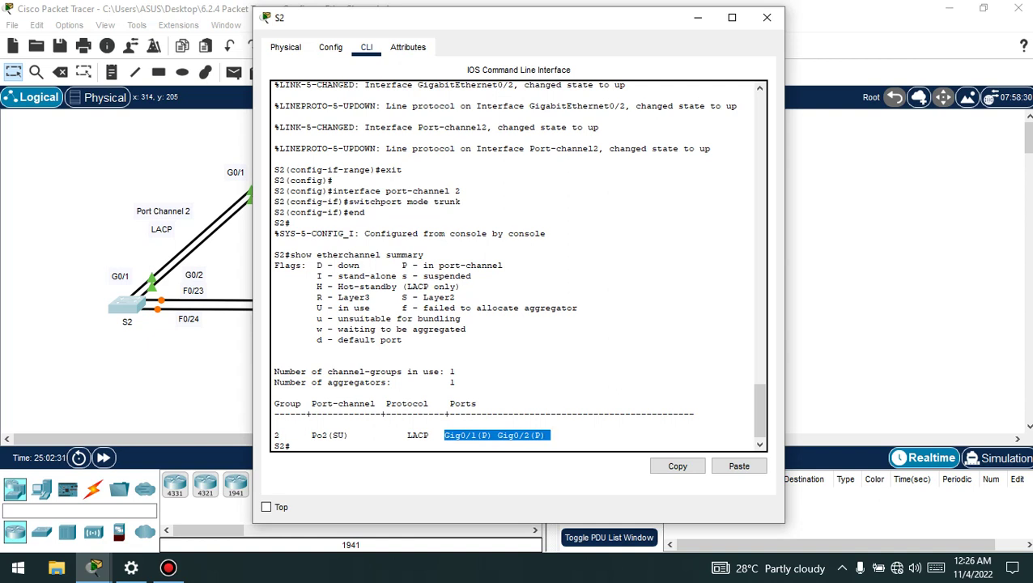
click(289, 446)
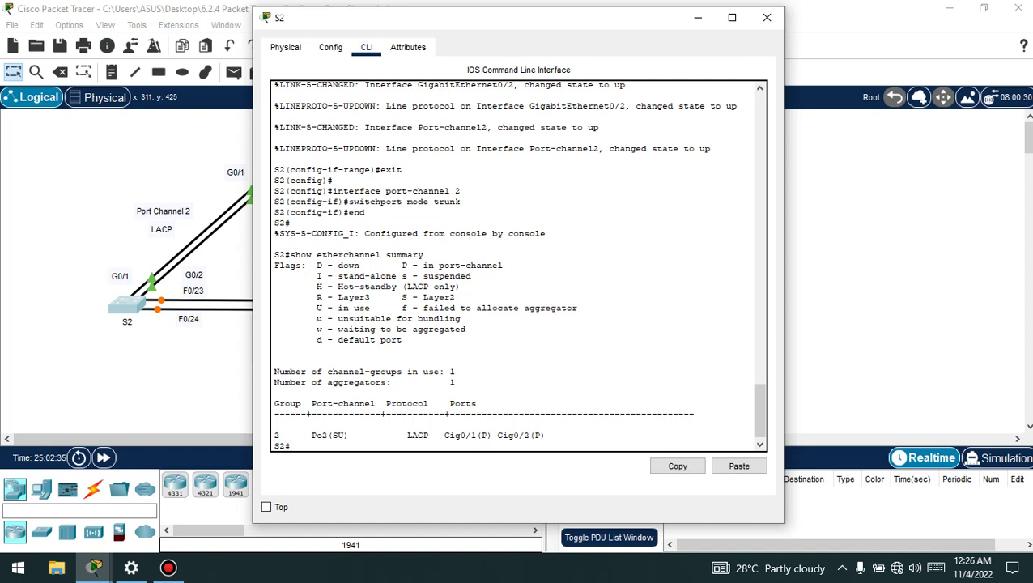
Step: Run show interface trunk on S2 and check the trunk status of its ports
text(show interface trunk)
key(Return)
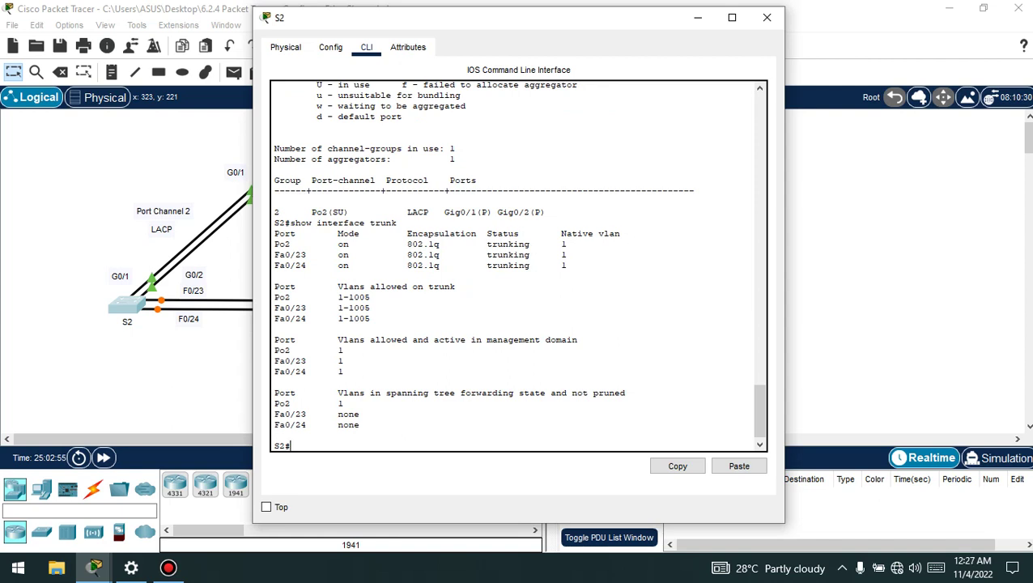
drag(487, 234, 513, 254)
click(514, 254)
click(169, 568)
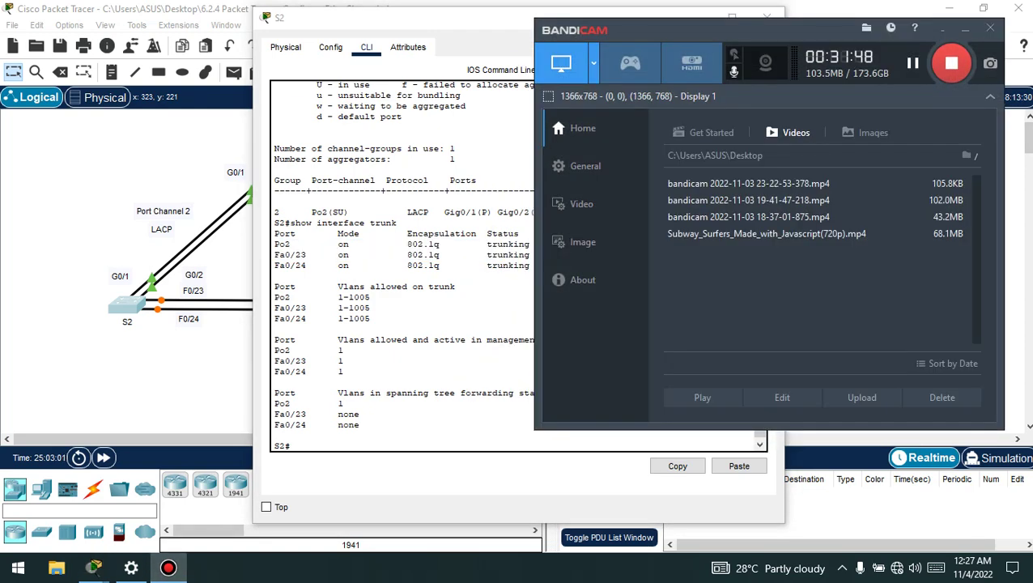
click(965, 27)
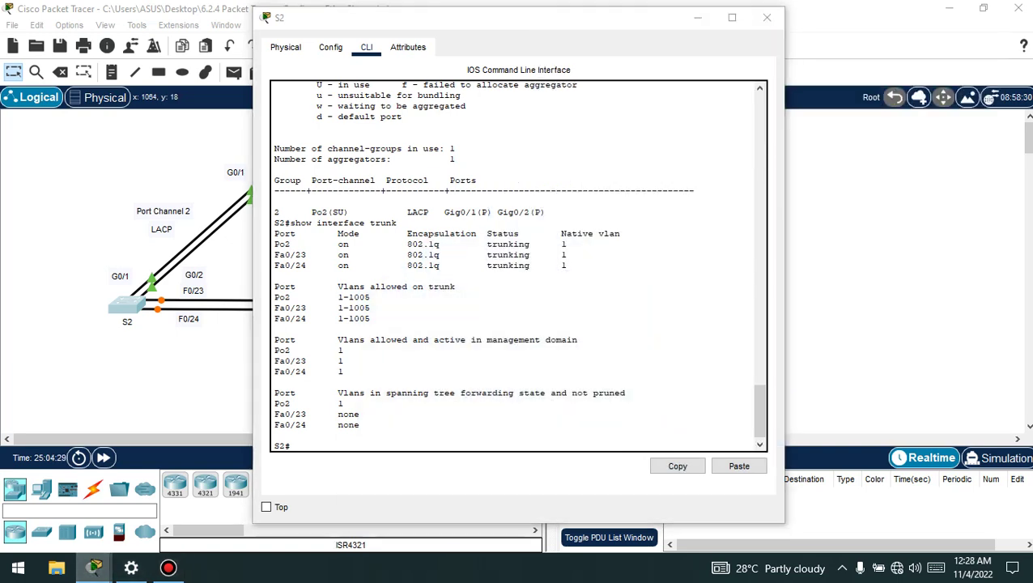
Step: Bring up the PT Activity instructions and read Part 4 Step 1 on configuring Port Channel 3 on S2 and S3
mouse_move(94, 568)
click(234, 491)
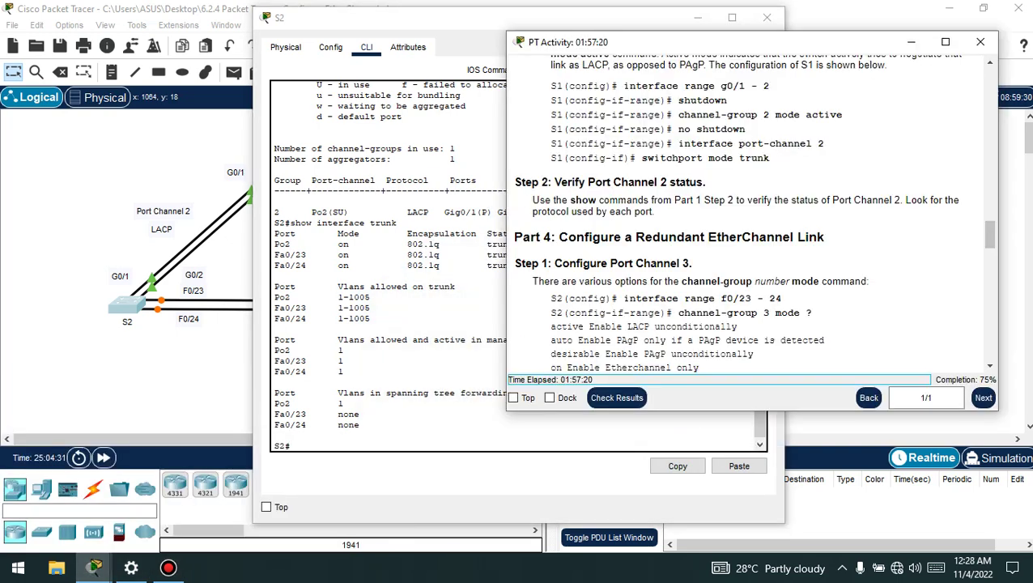
scroll(751, 210, down, 3)
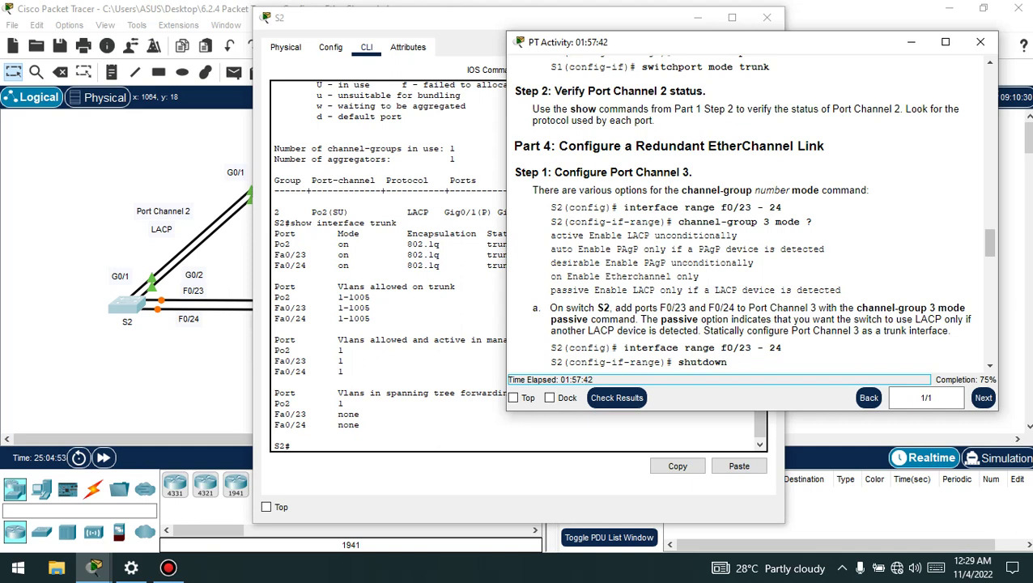
scroll(751, 211, down, 1)
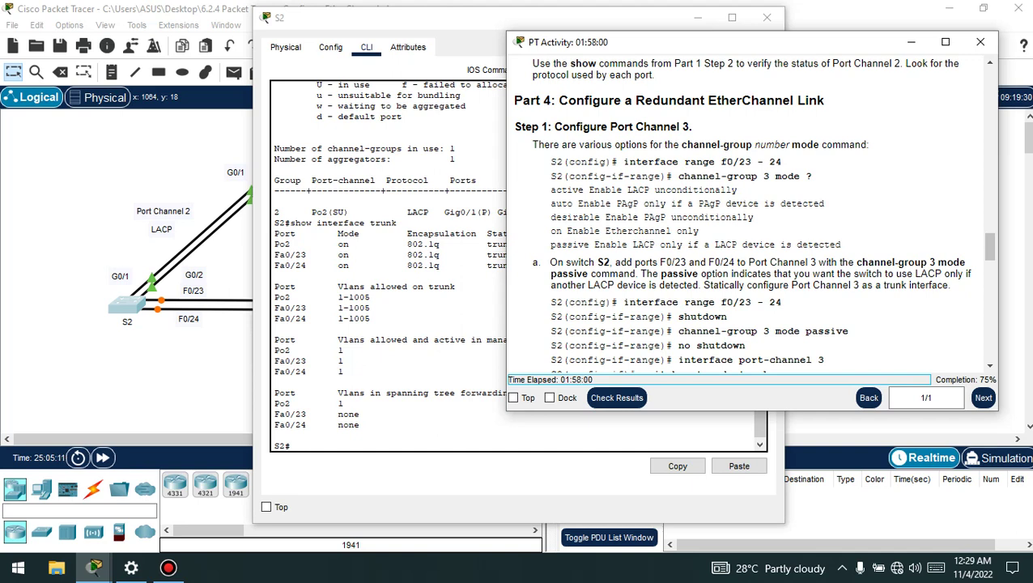
scroll(751, 214, down, 2)
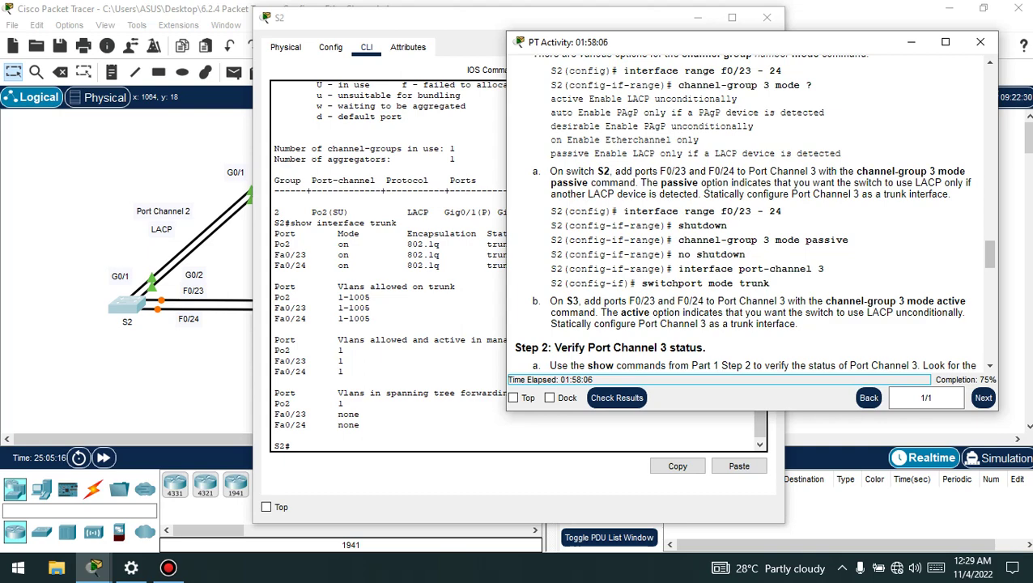
click(168, 567)
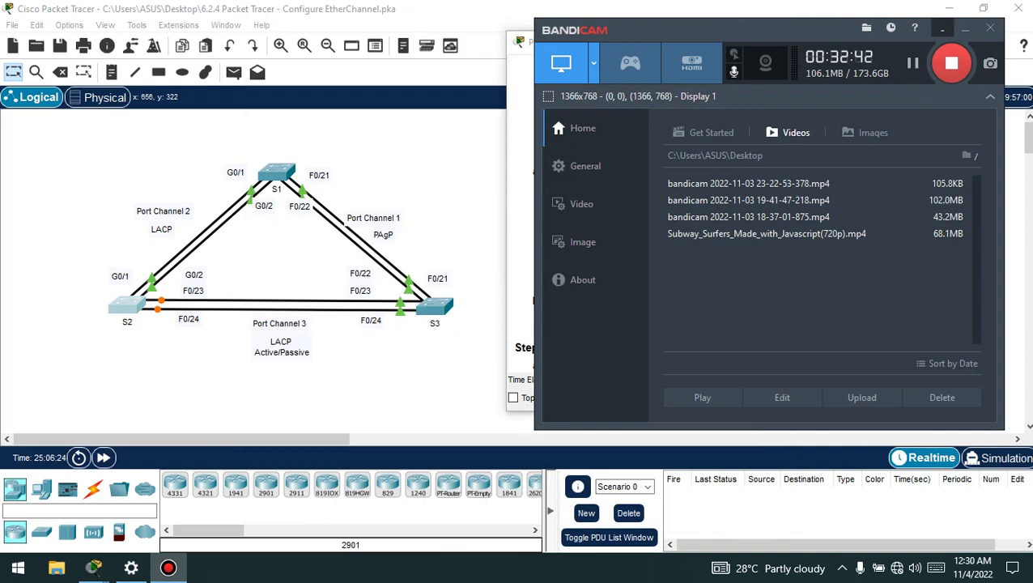
click(966, 28)
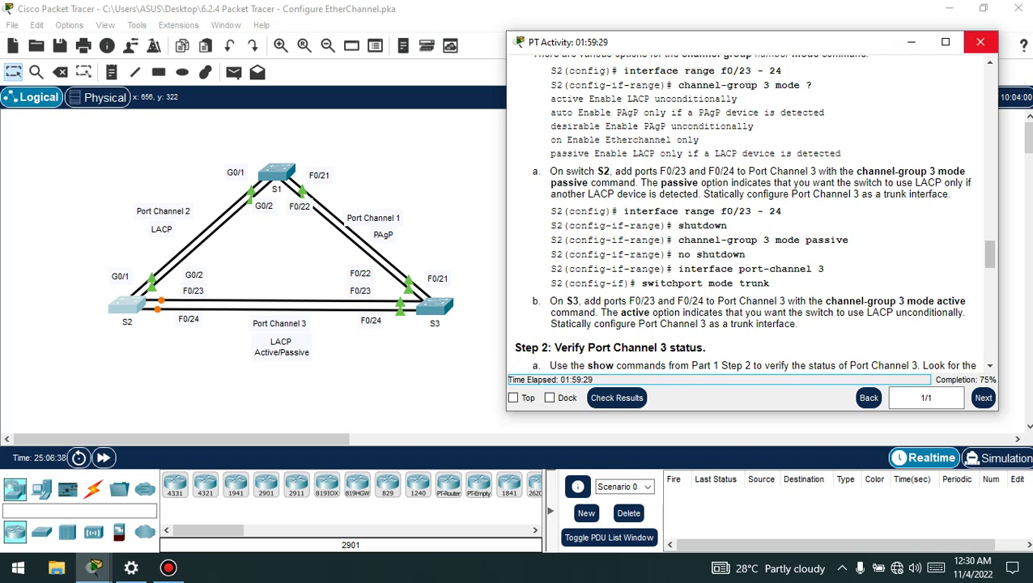
Step: Close the PT Activity instructions, open S2's CLI and enter global configuration mode with conf t
click(979, 41)
click(129, 306)
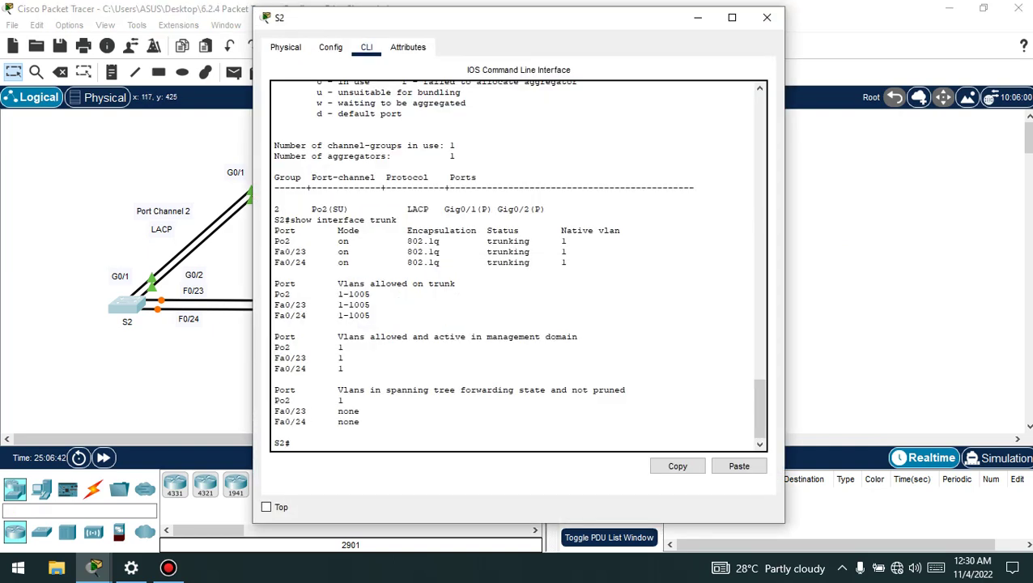
click(169, 567)
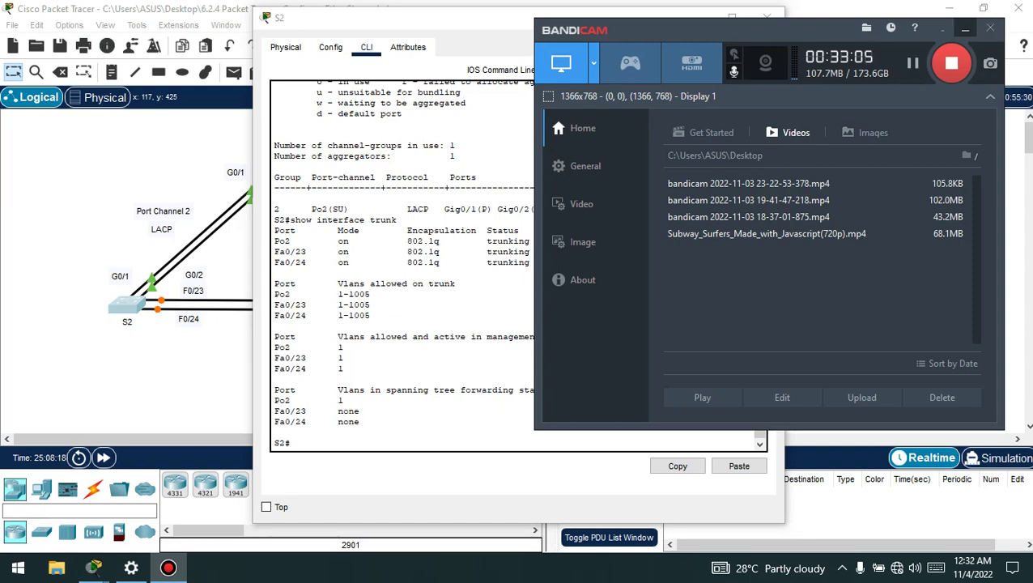
click(966, 28)
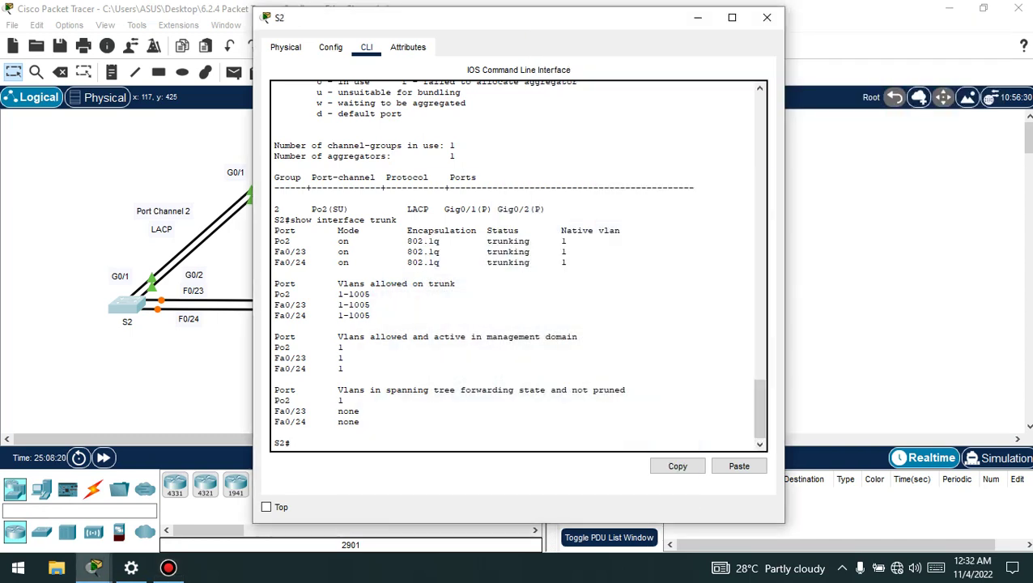
text(conf t)
key(Return)
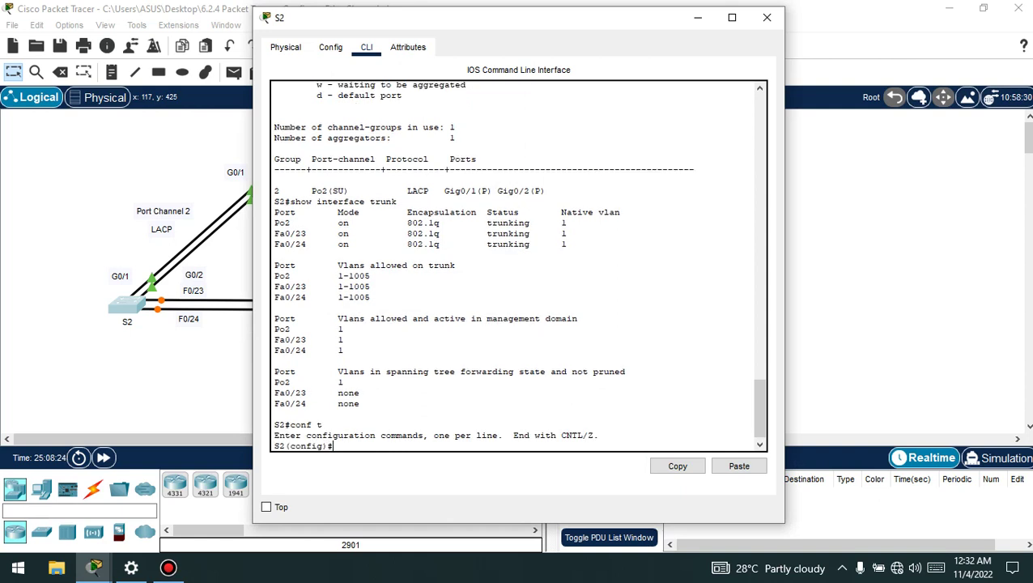
Step: Try to select ports F0/23 and F0/24 on S2 with interface fa 0/23-24 and shut them down
text(interface)
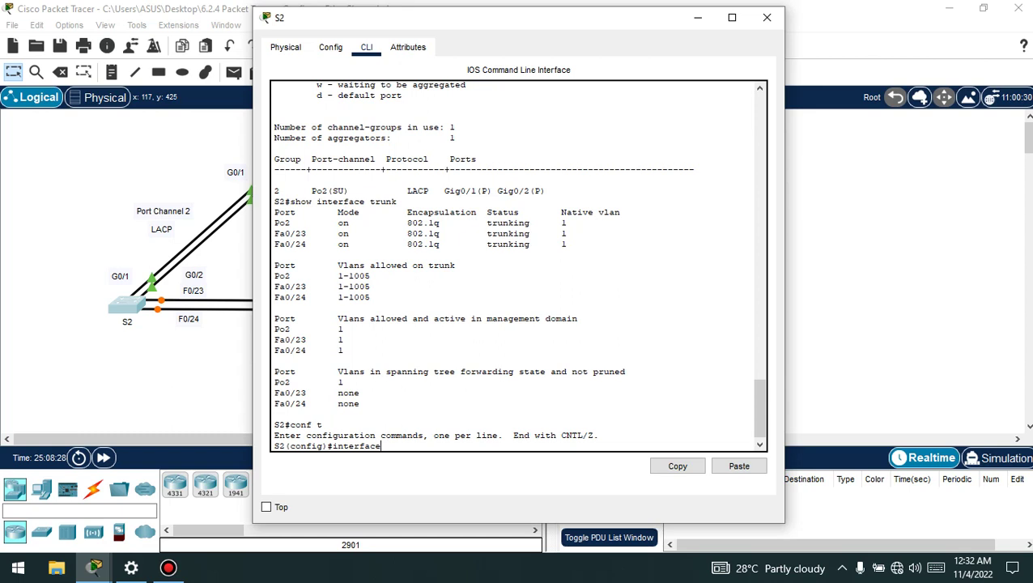
text( fa 0/23-24)
key(Return)
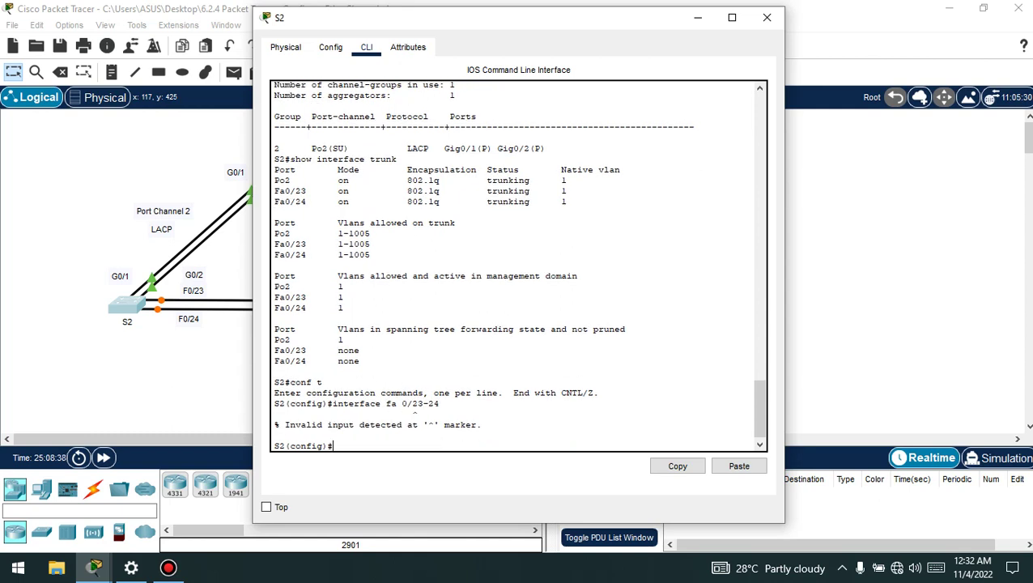
text(shutdown)
key(Return)
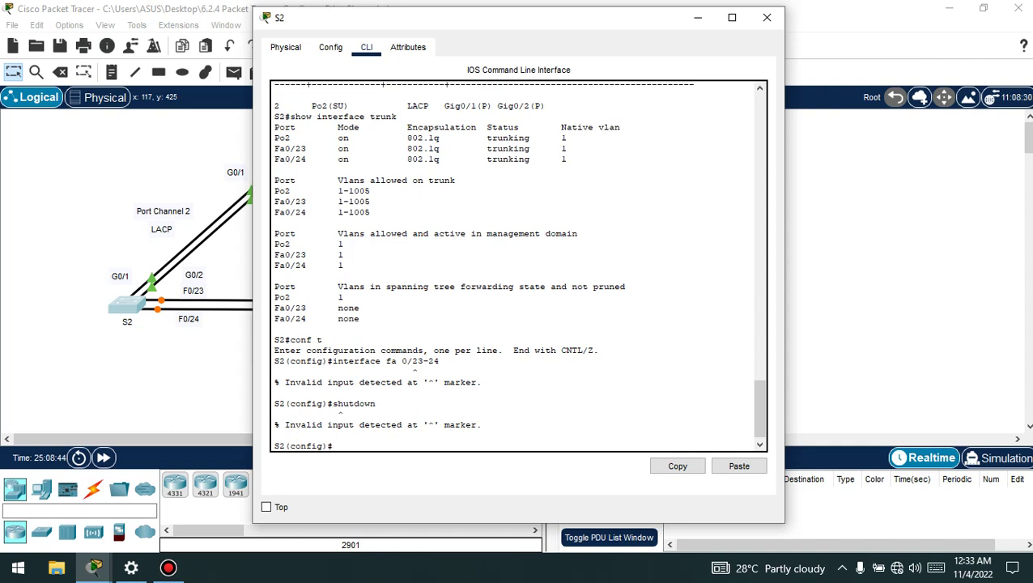
Step: Try to apply channel-group 3 mode passive on S2 and re-enable the ports with no shutdown
text(channel-group)
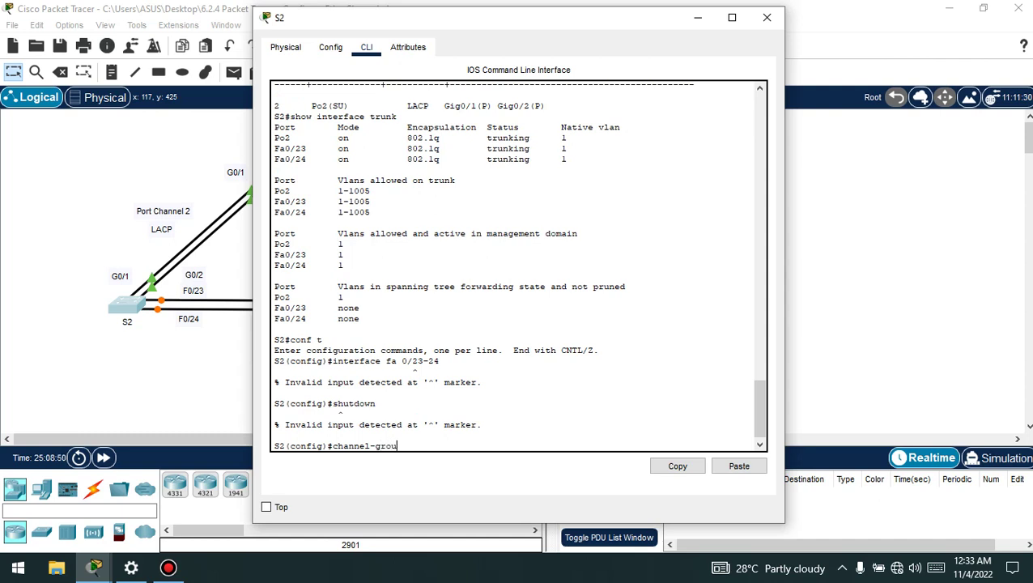
text( 3)
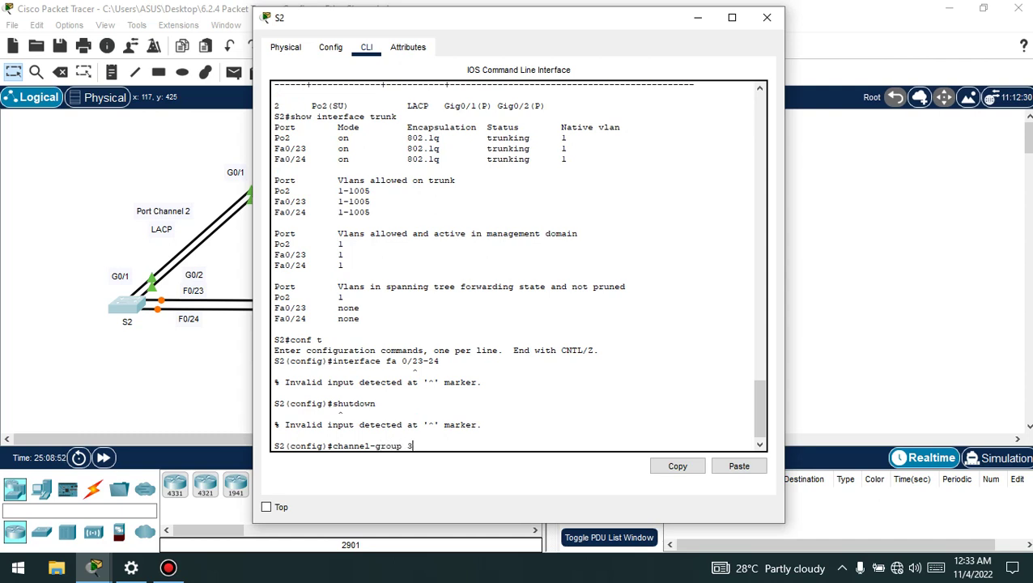
text( mode passive)
key(Return)
text(no d)
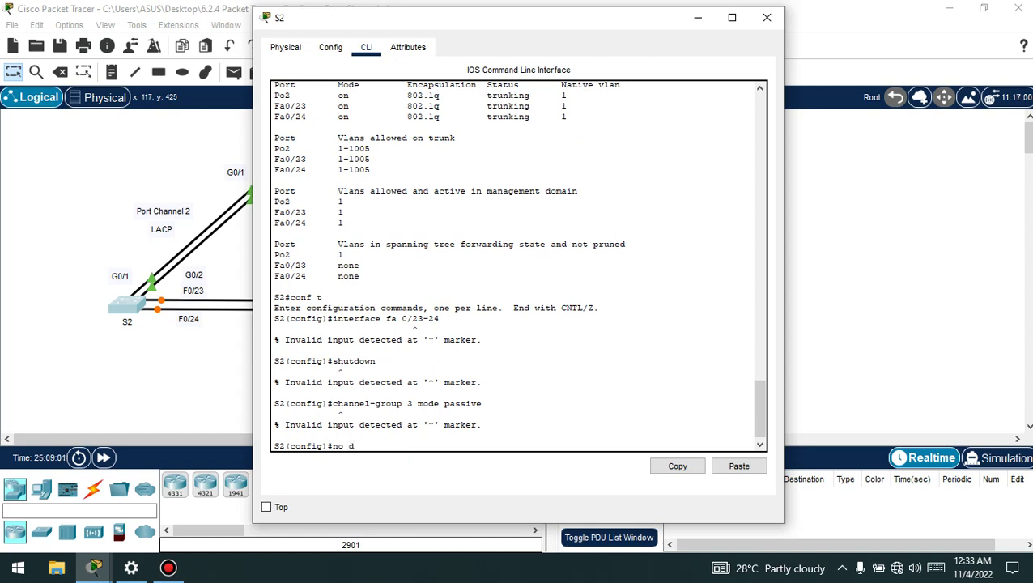
key(BackSpace)
text(shutdown)
key(Return)
Step: Exit S2's configuration mode and try to enter Port Channel 3 with interface port -channel 3
text(ec)
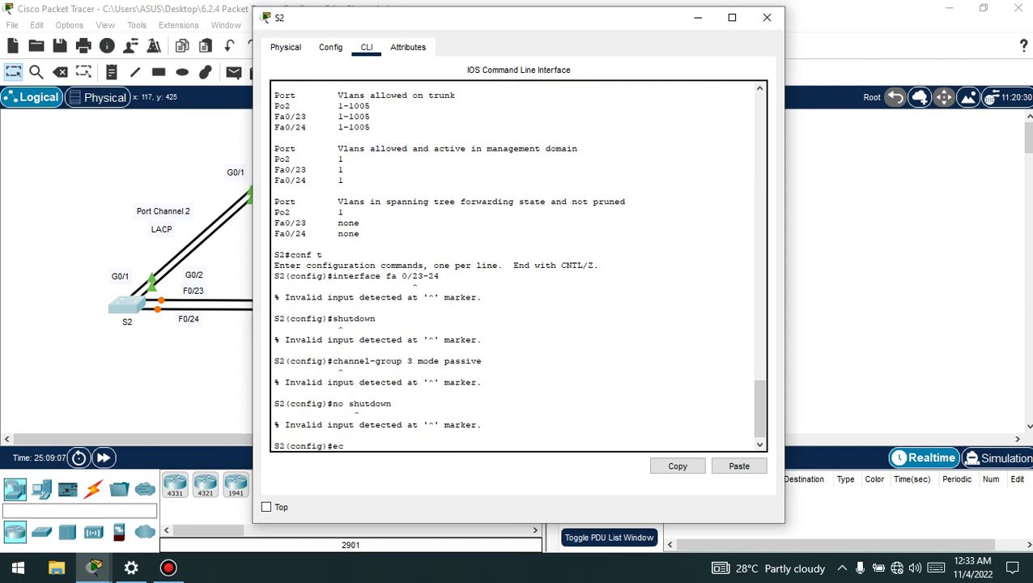
key(BackSpace)
text(xit)
key(Return)
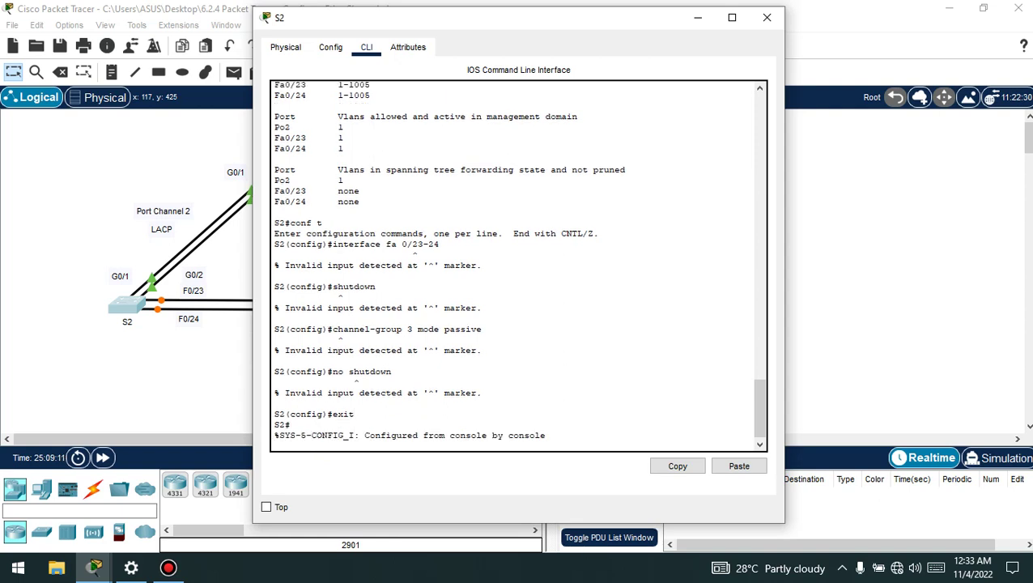
key(Return)
text(in)
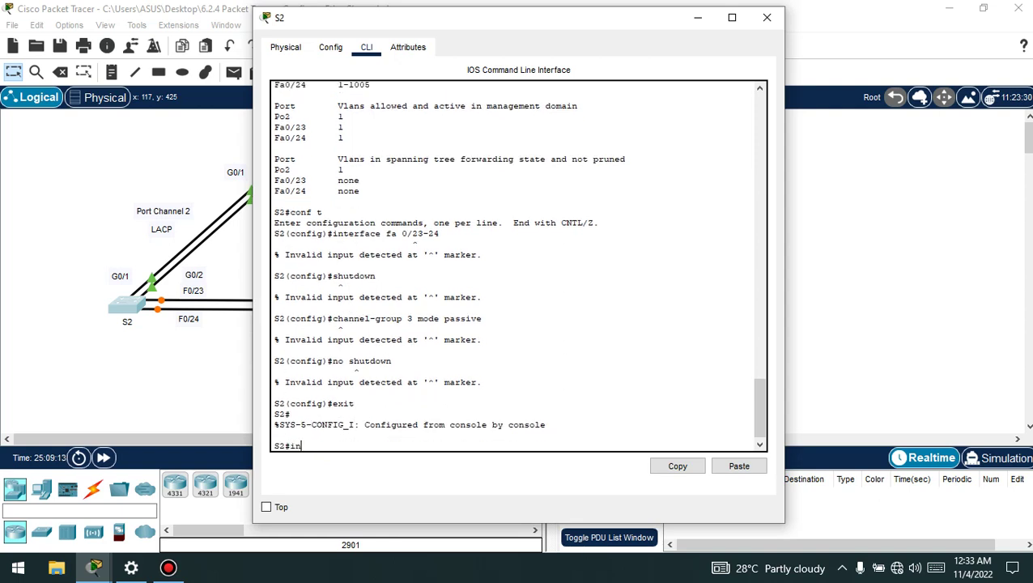
text(ter)
text(face port -channel )
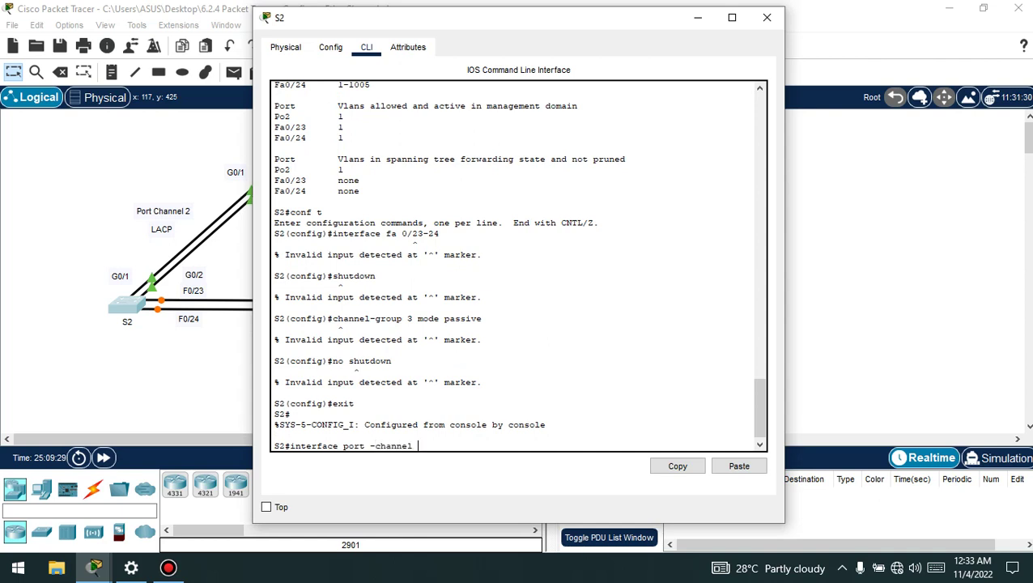
text(3)
key(Return)
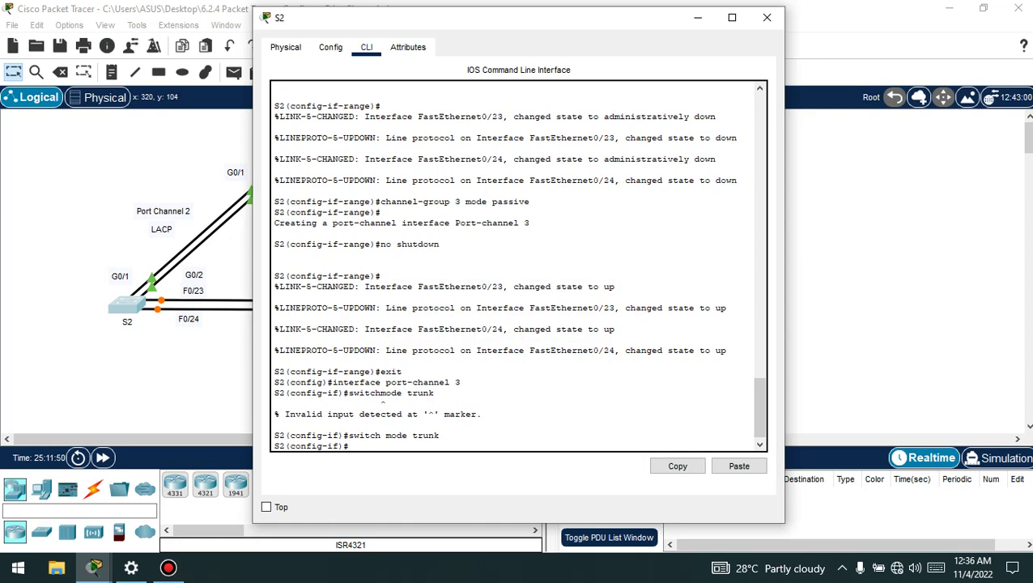
Step: Review the Port Channel 3 configuration commands in S2's CLI, from conf t to switch mode trunk
scroll(518, 267, up, 1)
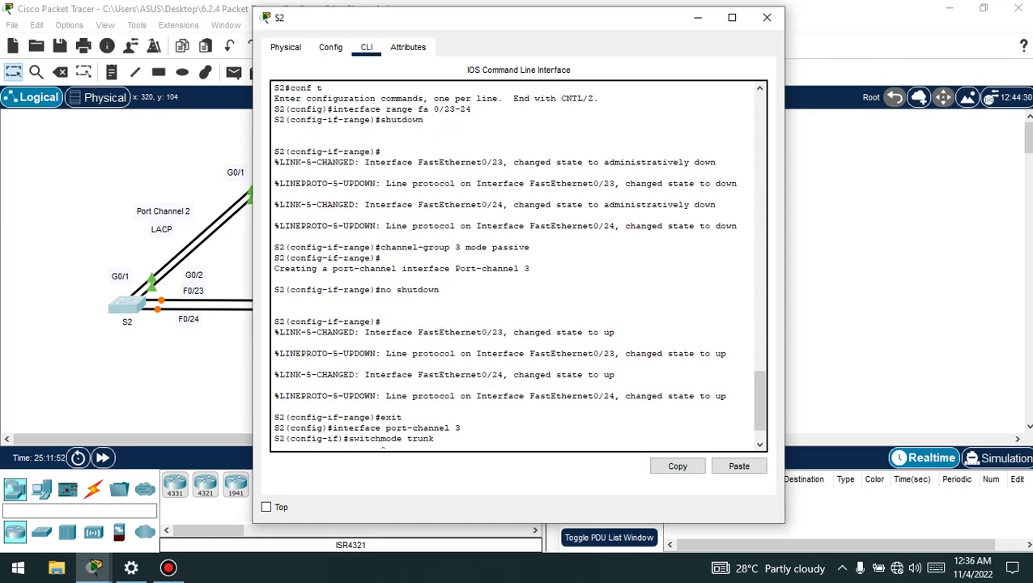
scroll(518, 267, up, 1)
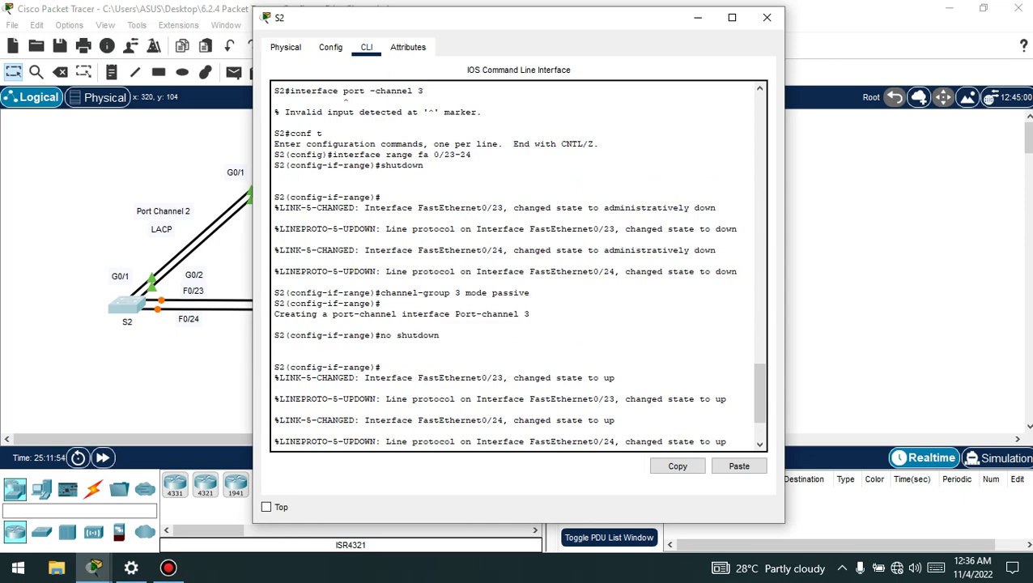
drag(274, 132, 441, 444)
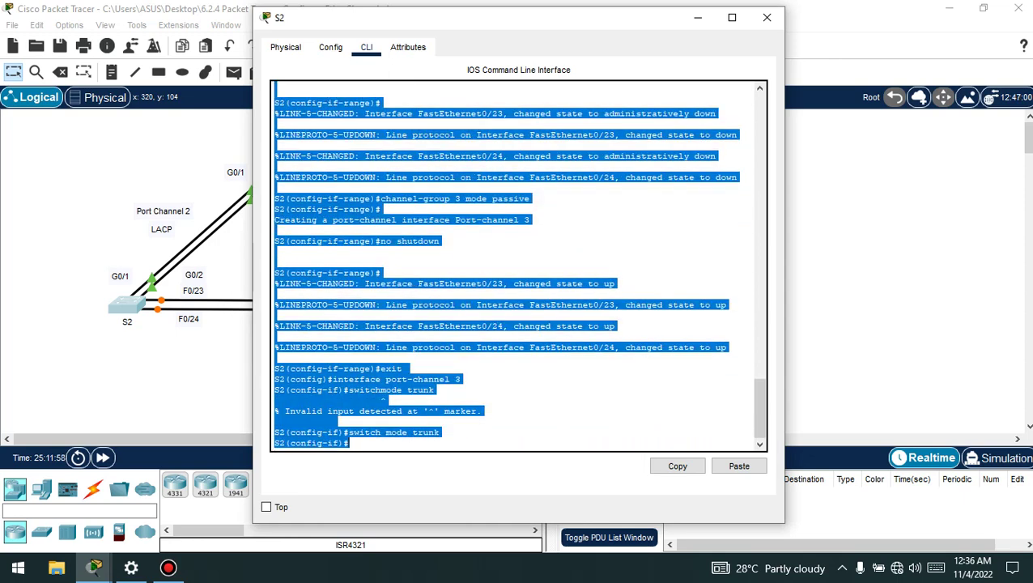
click(438, 432)
click(168, 568)
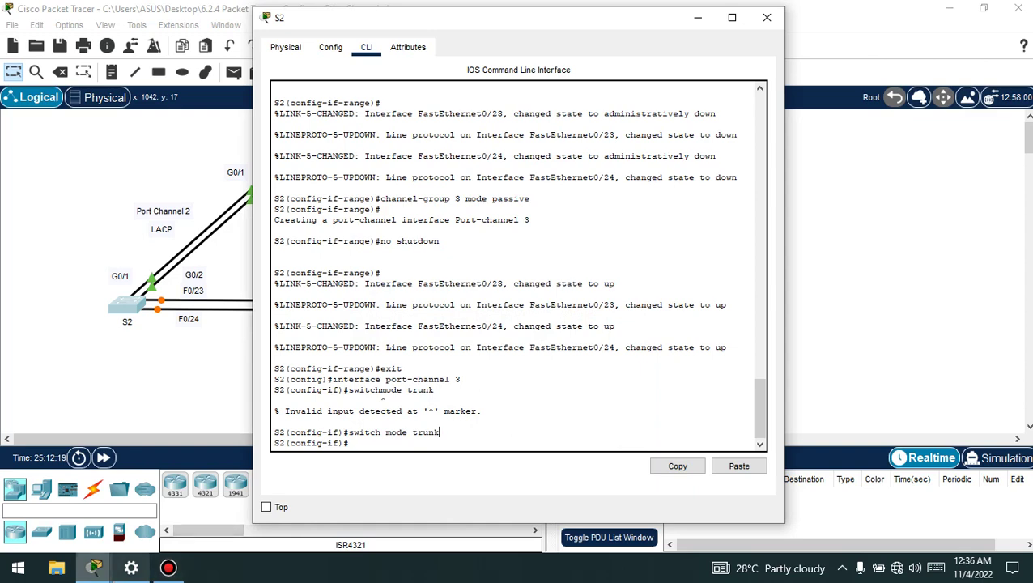
Step: Bring up the PT Activity instructions and read Part 4 Step 1b on adding S3's F0/23 and F0/24 to Port Channel 3
click(94, 568)
click(228, 502)
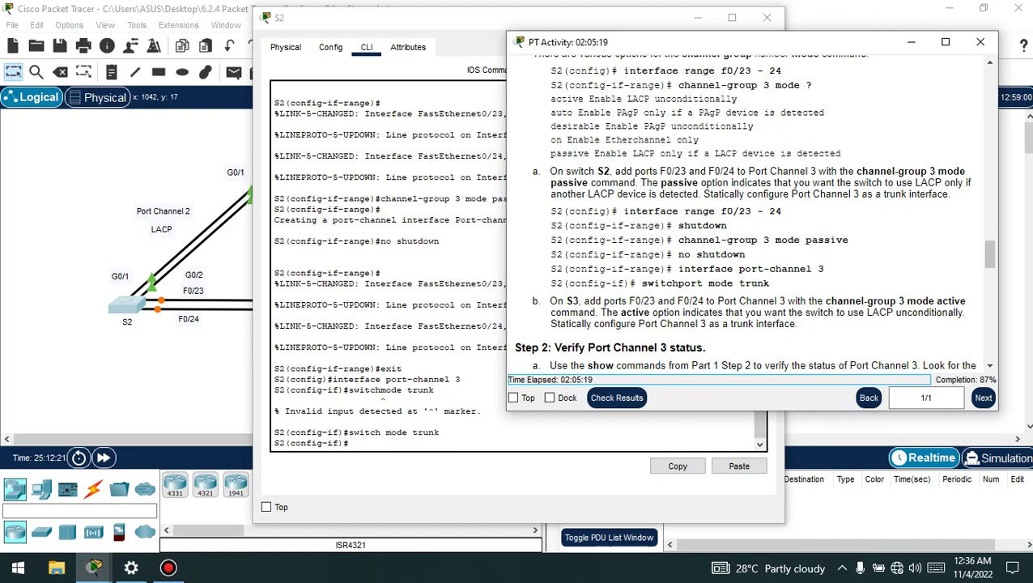
scroll(753, 213, down, 1)
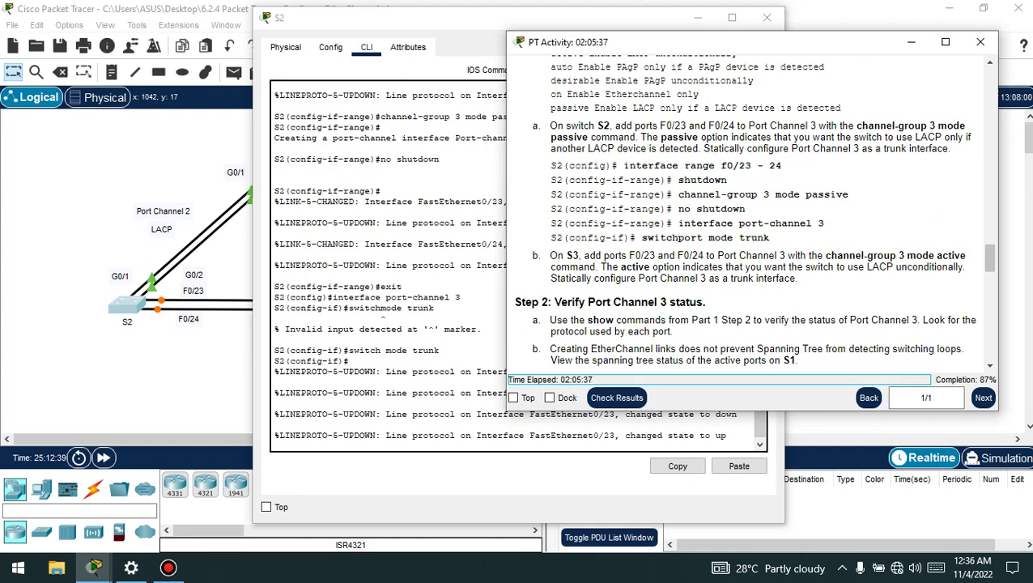
click(168, 567)
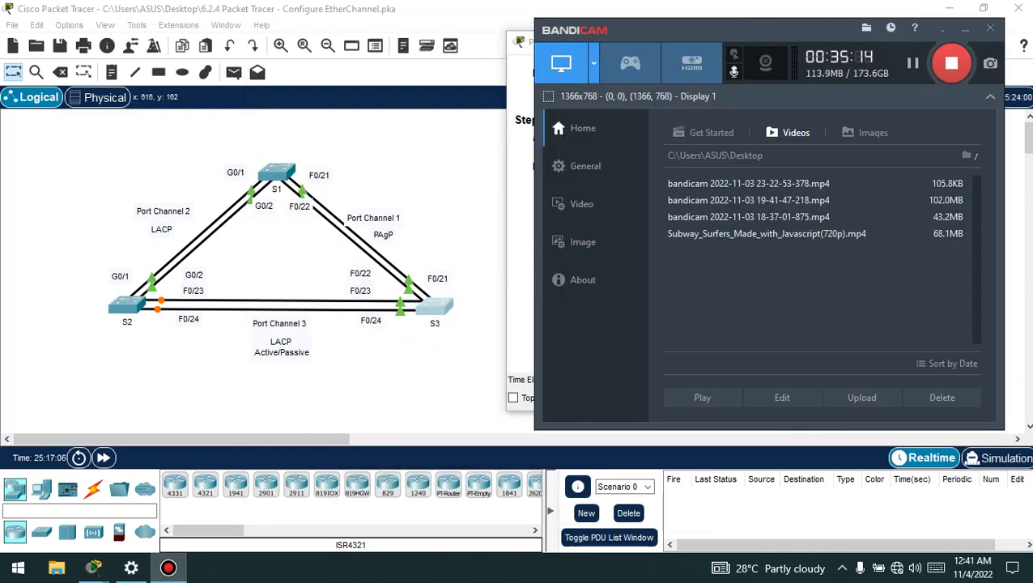
Step: Open S3's CLI, review its Port Channel 3 configuration commands from enable to switchport mode trunk, and close the window
click(963, 27)
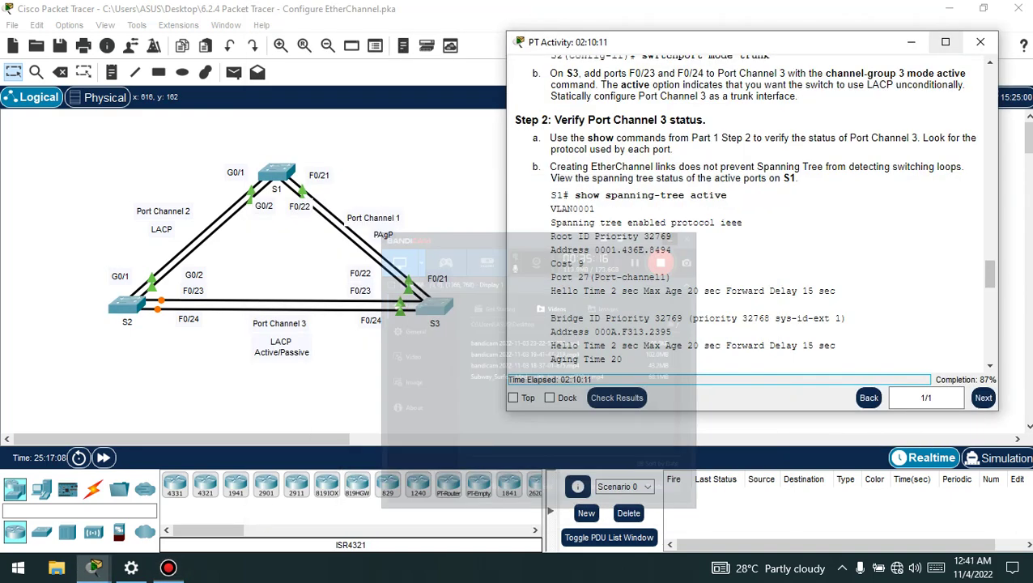
click(423, 303)
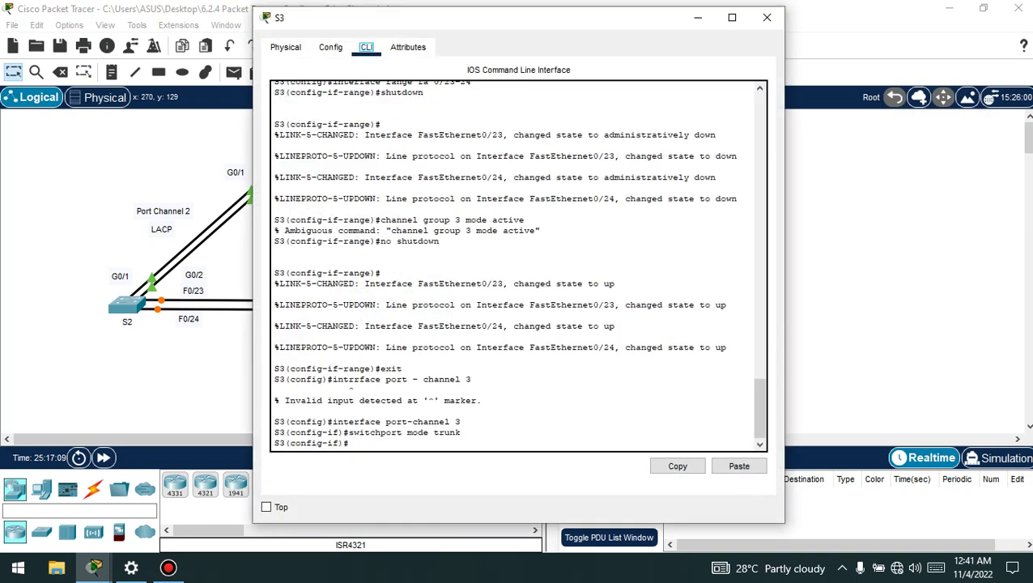
scroll(519, 263, up, 2)
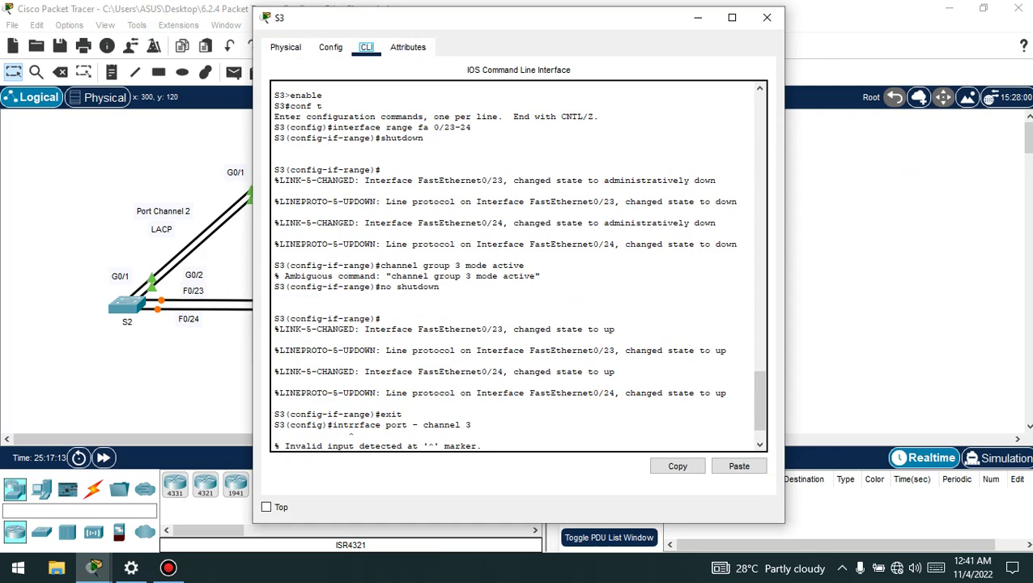
drag(274, 91, 349, 446)
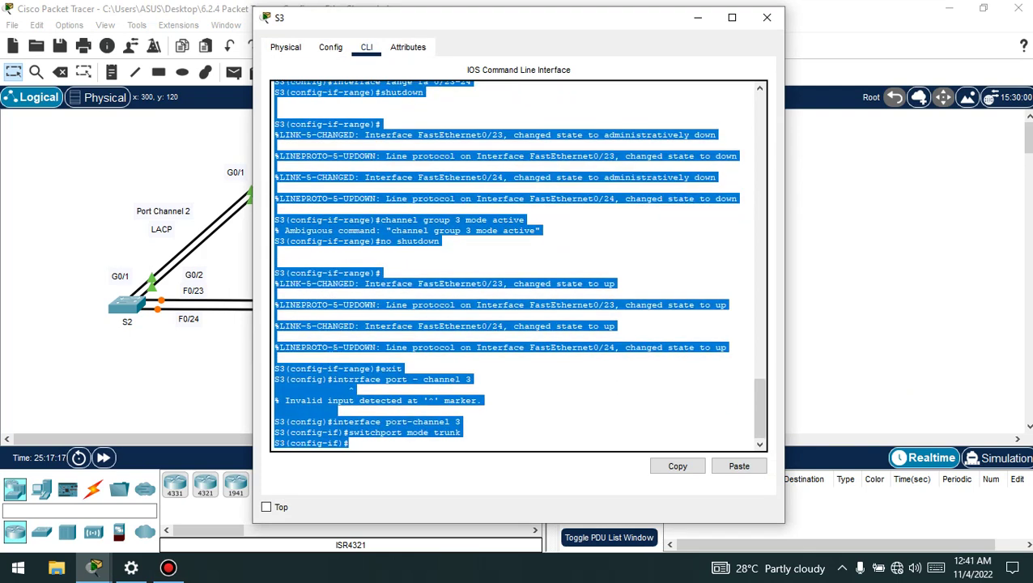
click(349, 443)
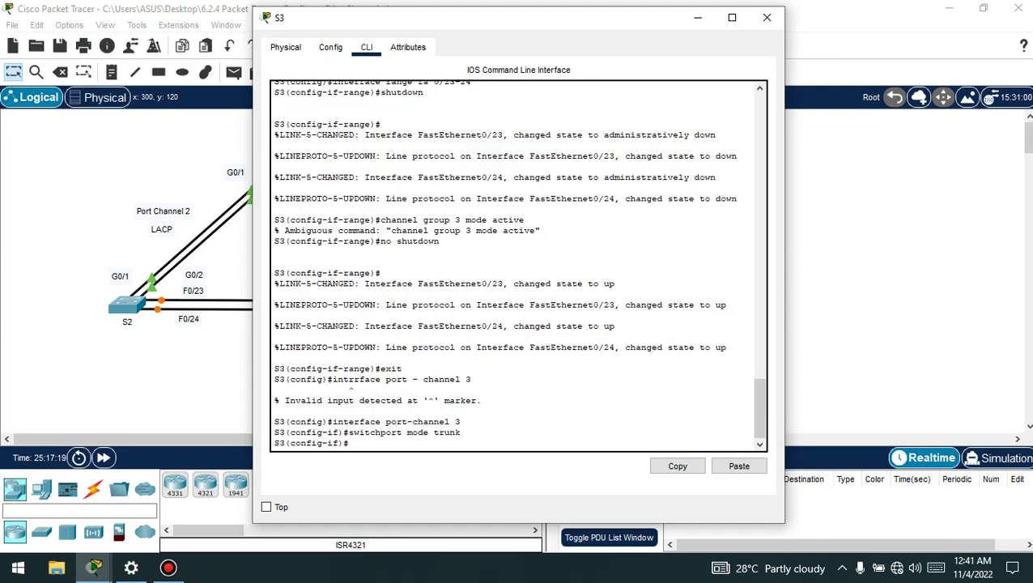
click(766, 17)
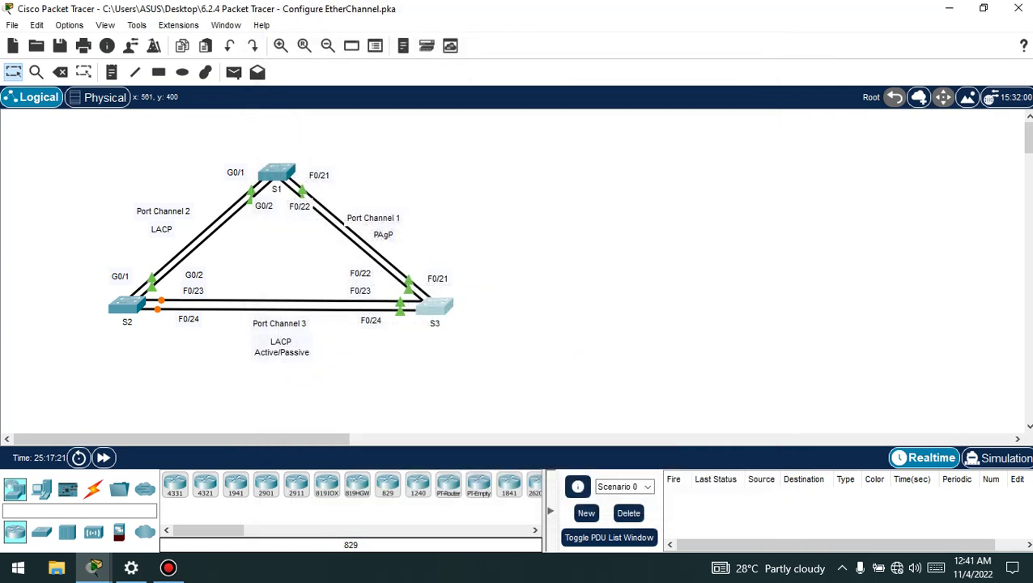
Step: Bring up the PT Activity instructions and read Step 2 on verifying Port Channel 3 status
mouse_move(94, 568)
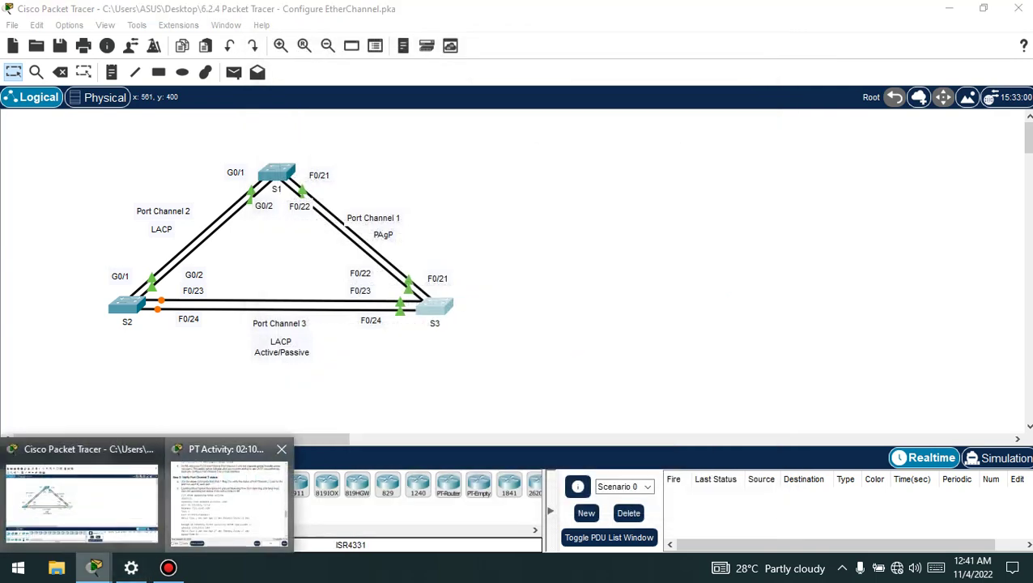
click(231, 473)
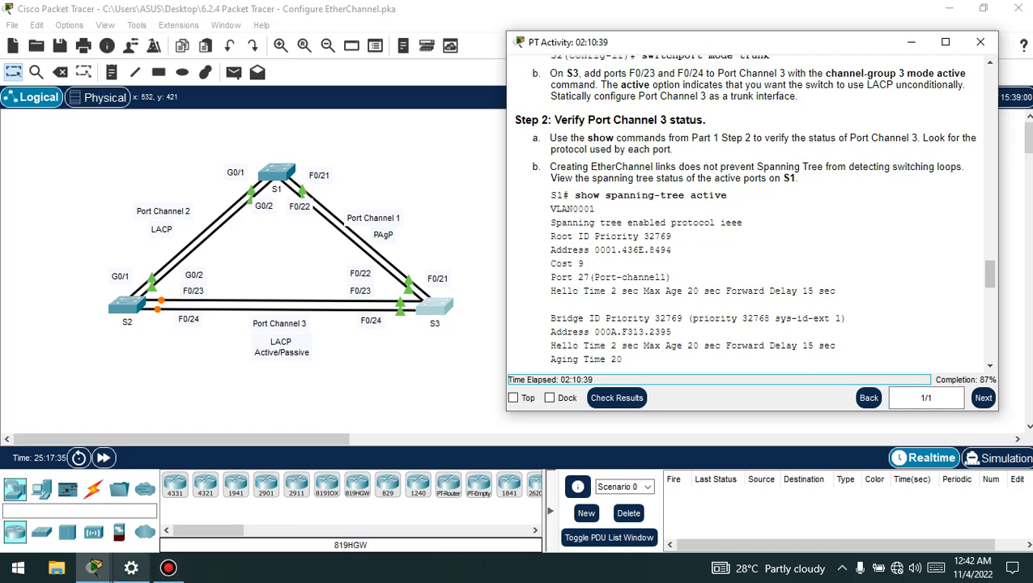
click(168, 568)
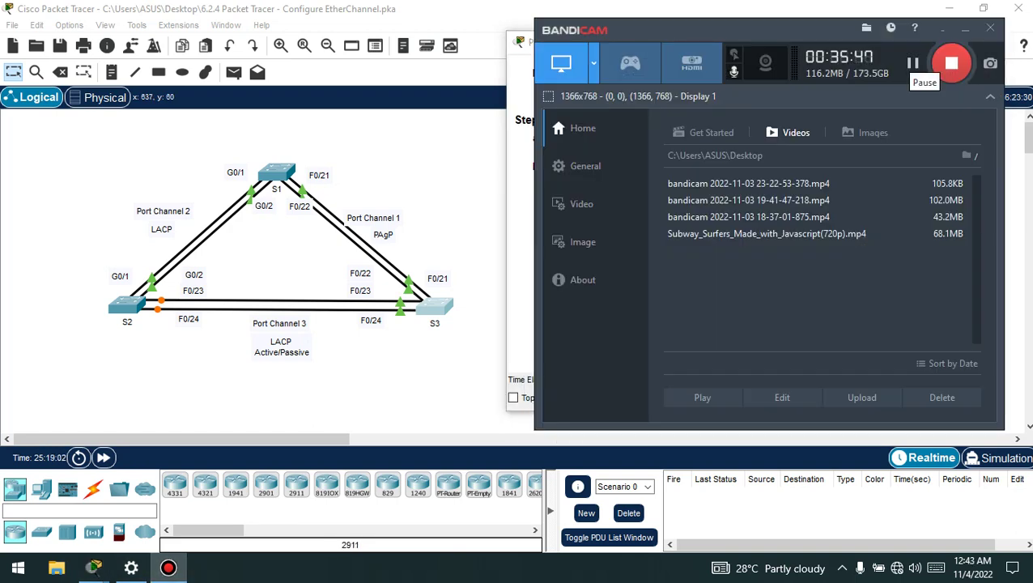
click(965, 29)
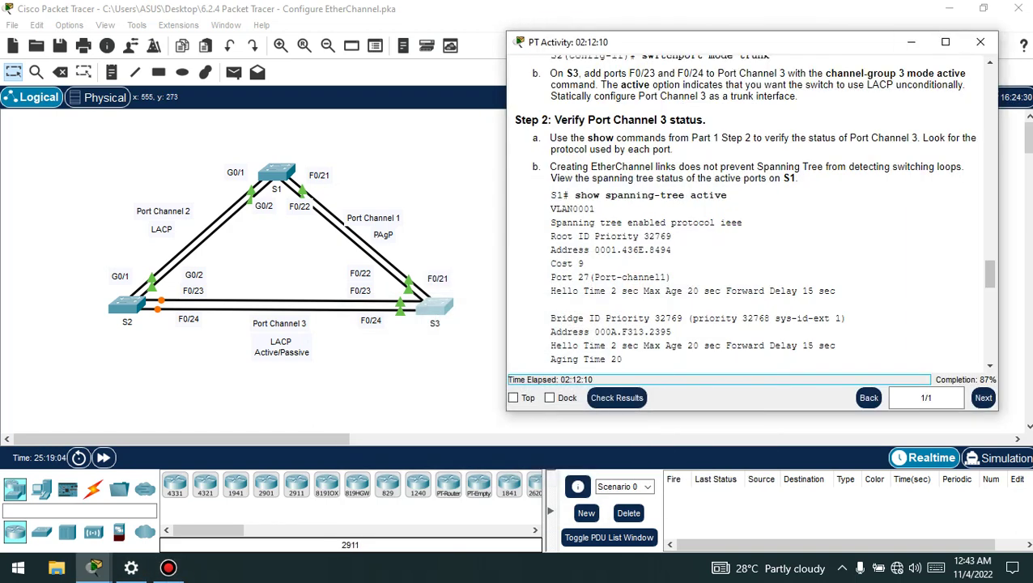
Step: Minimize the instructions, open S3's CLI, leave configuration mode with end and run show etherchannel summary to check the Po3 entry
click(911, 41)
click(435, 306)
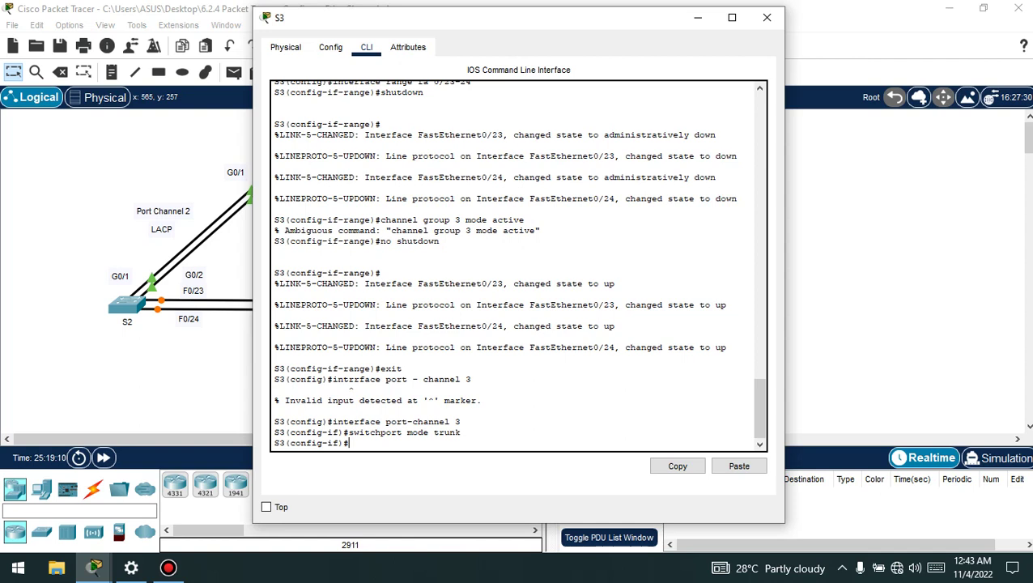
text(end)
key(Return)
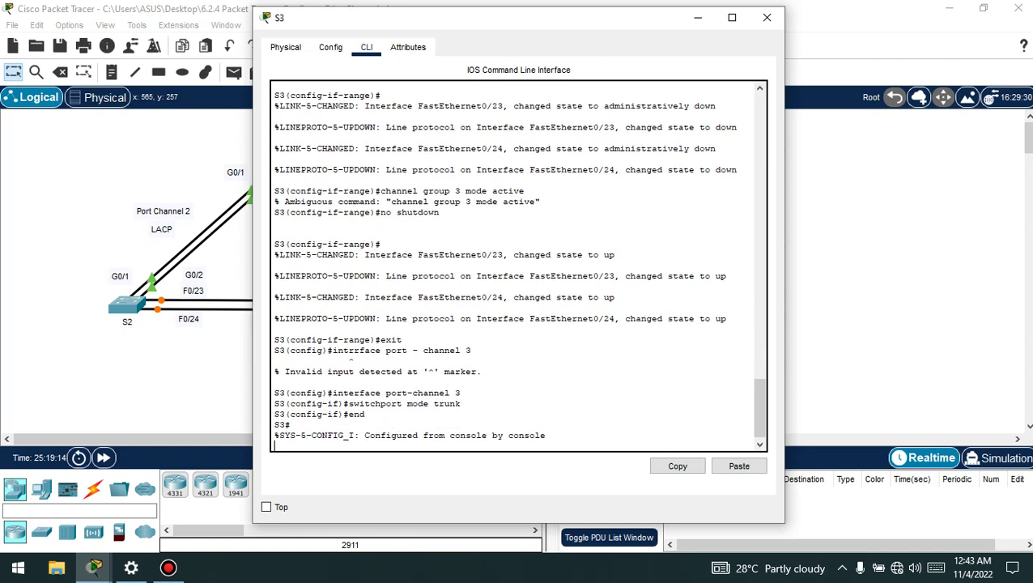
key(Return)
text(sh)
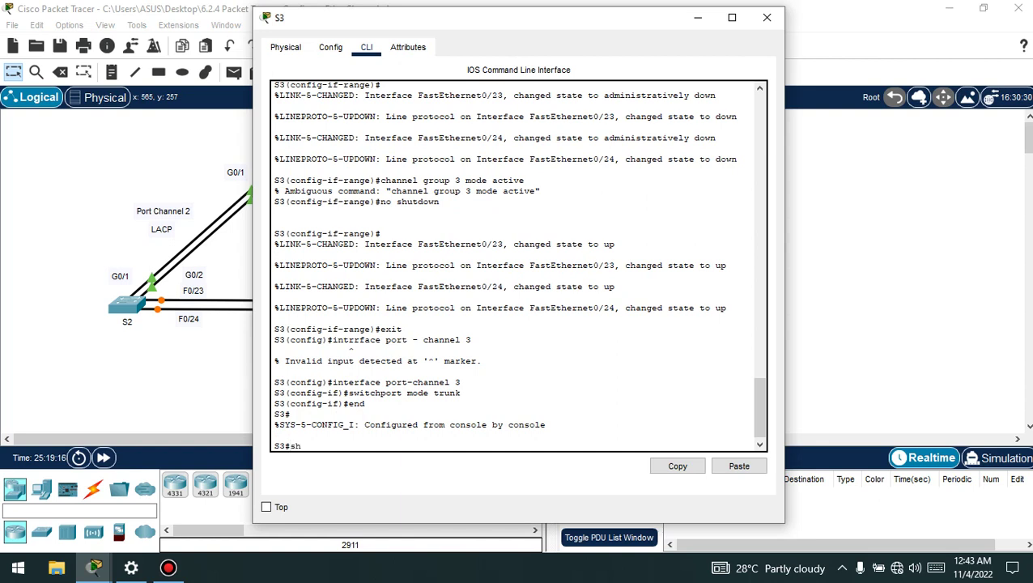
text(ow etherchannel  summ)
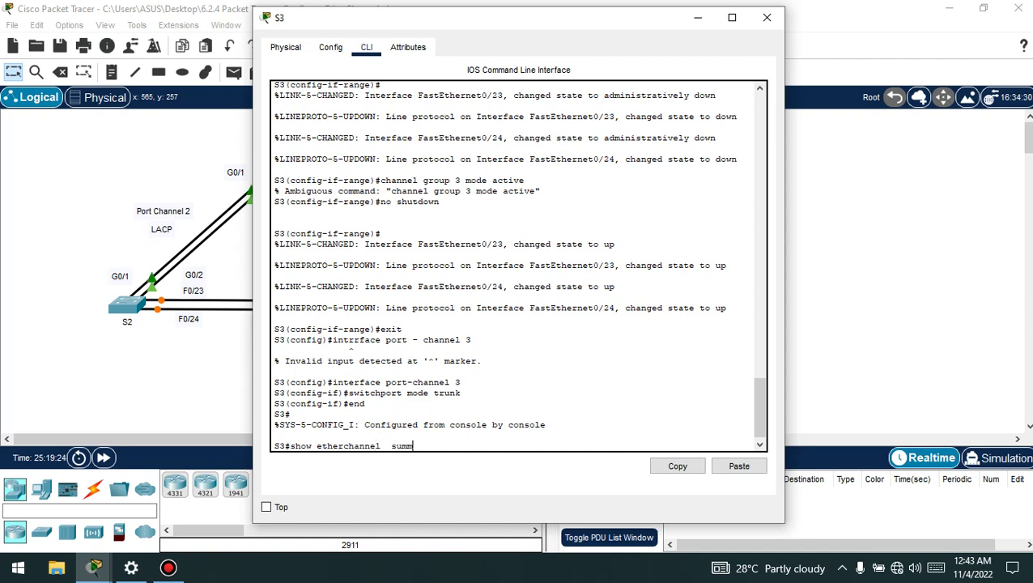
text(ary)
key(Return)
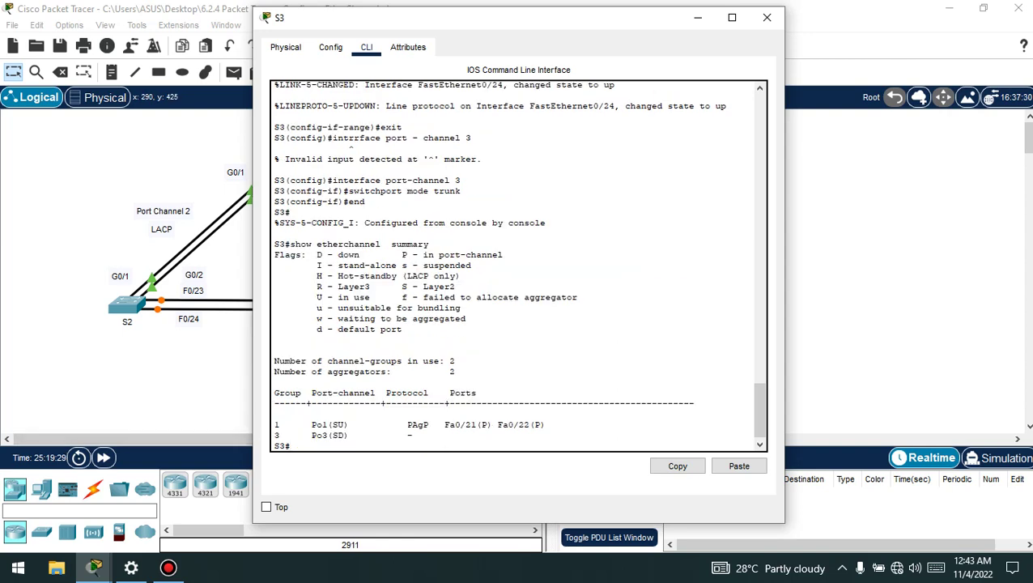
drag(273, 435, 349, 435)
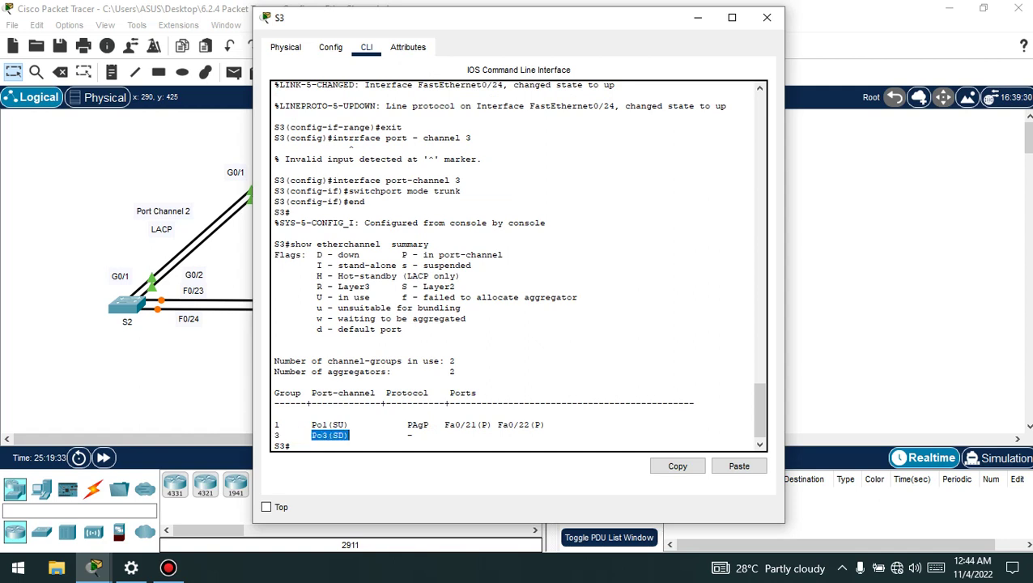